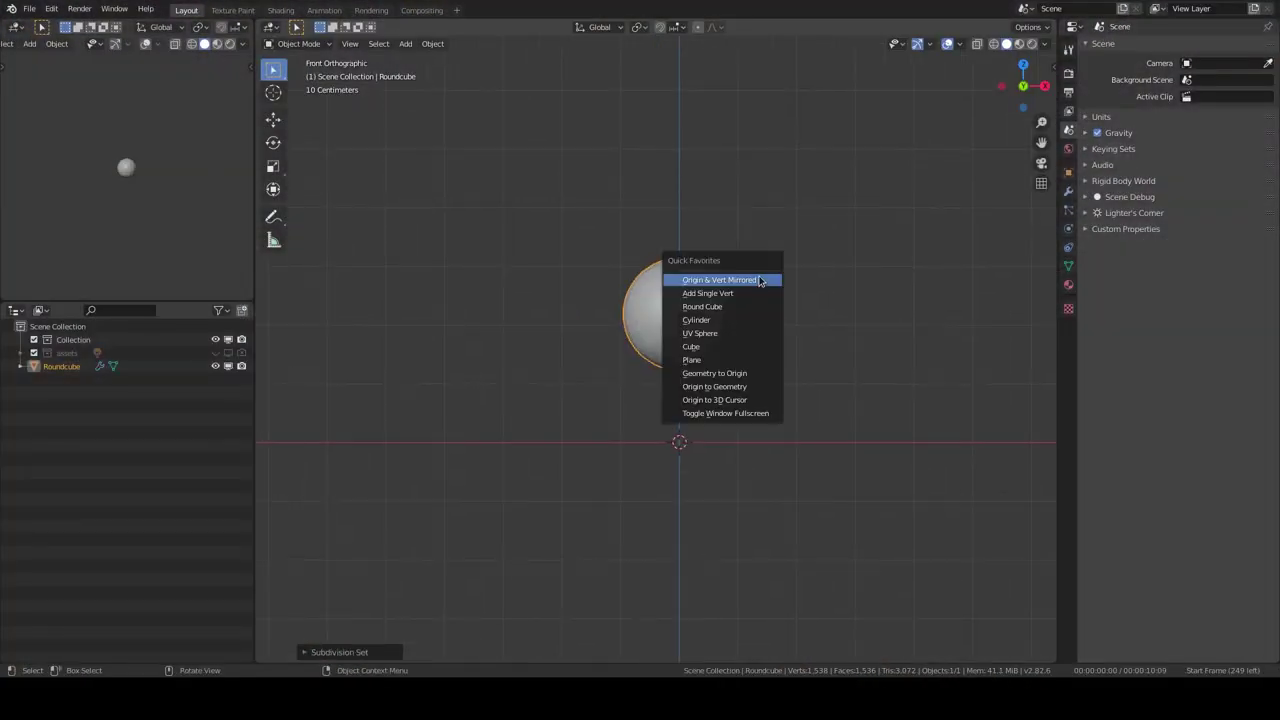
Step: Review the round ball's modifier settings and orbit to check the egg-shaped head from above
click(1068, 190)
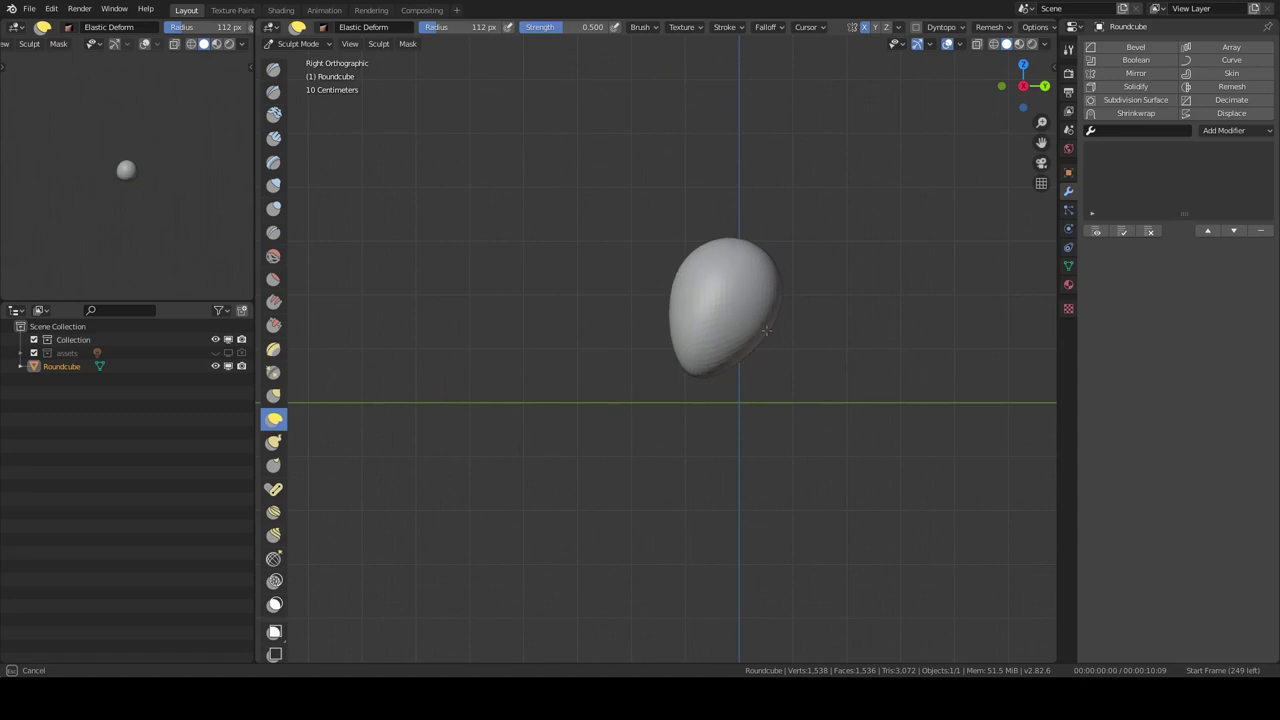
mouse_move(752, 388)
middle_down()
mouse_move(716, 334)
mouse_move(838, 305)
middle_up()
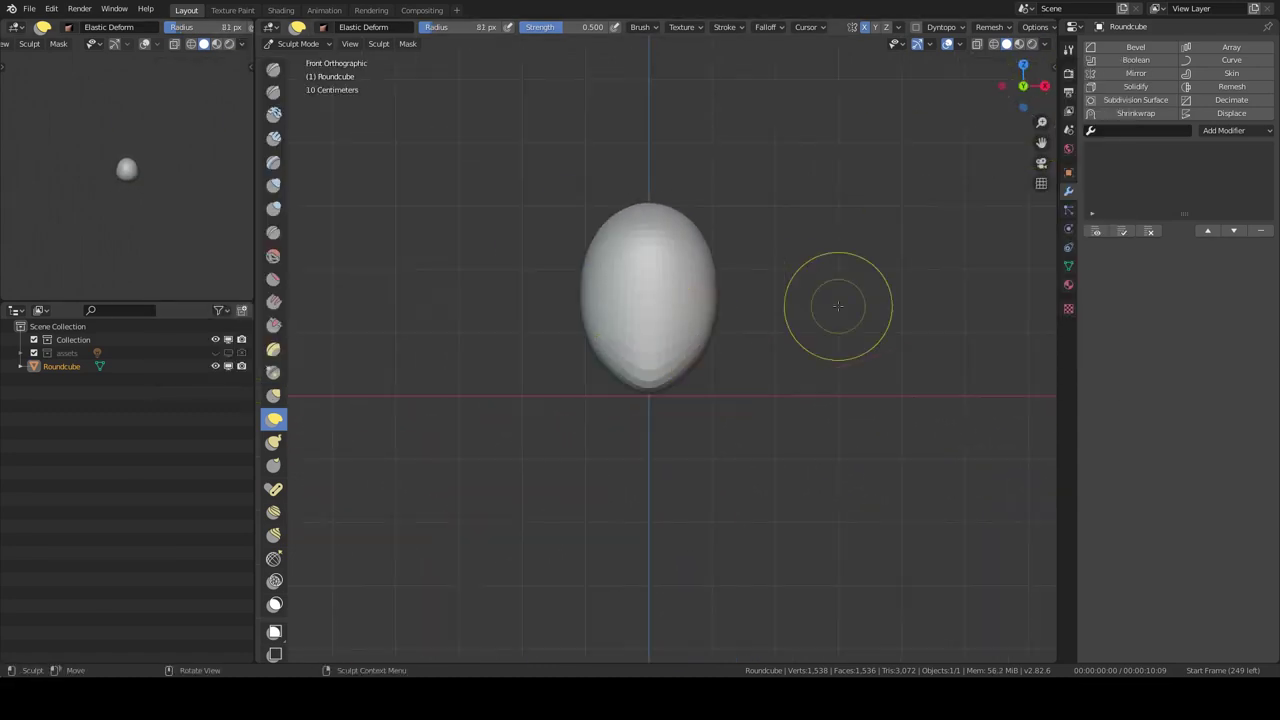
mouse_move(706, 233)
middle_down()
mouse_move(675, 311)
mouse_move(757, 314)
mouse_move(855, 255)
middle_up()
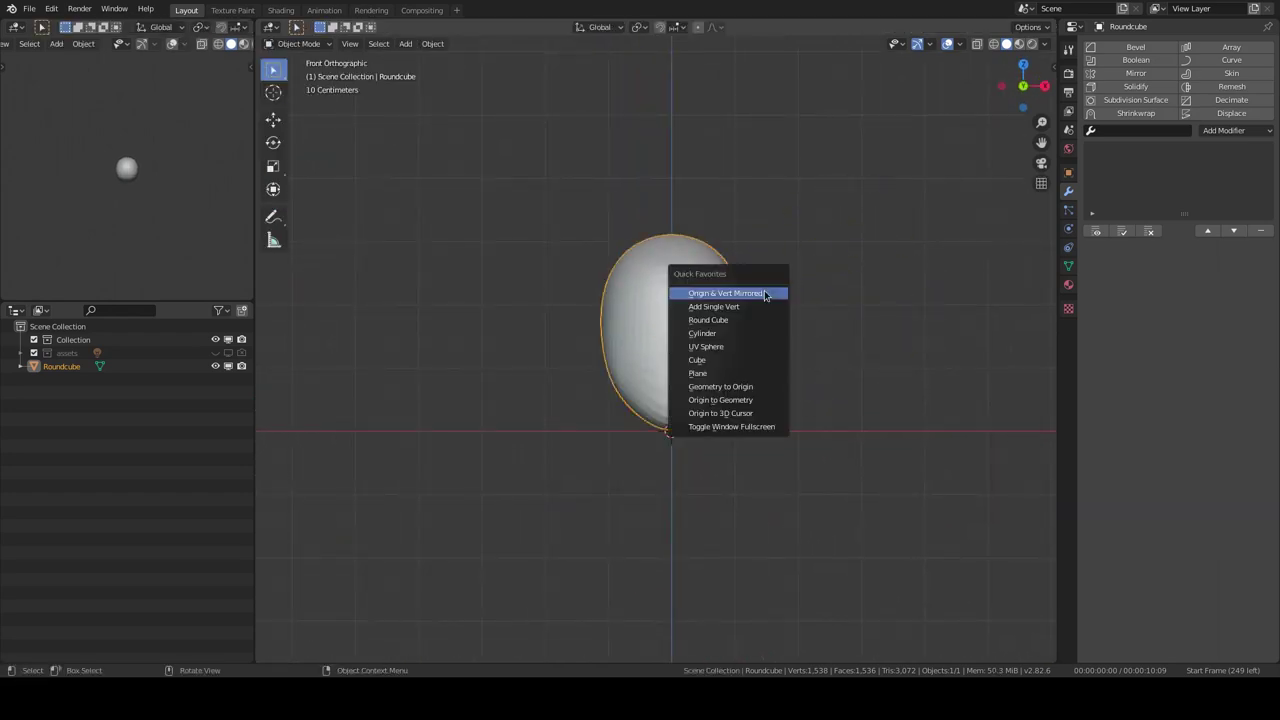
Step: Add a cylinder neck under the head, scaled to size and tapered at one end
click(702, 333)
key(s)
click(775, 480)
key(KP_3)
key(KP_1)
key(s)
click(848, 437)
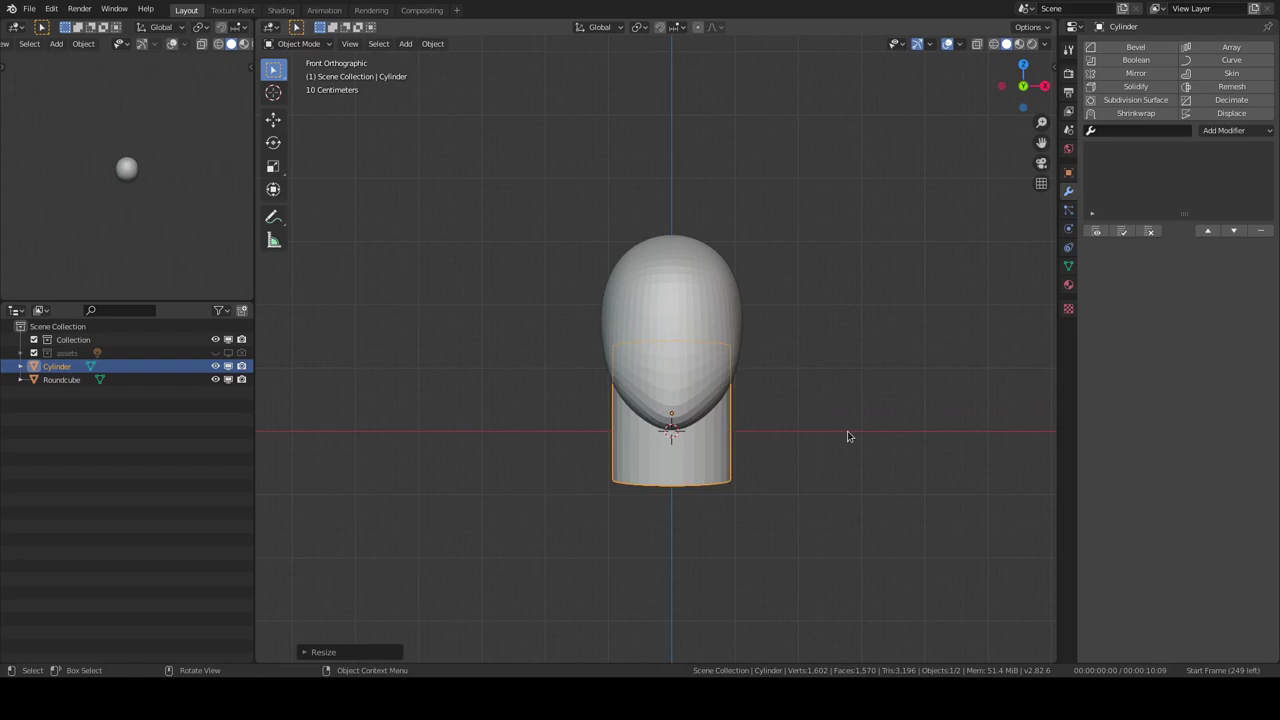
middle_drag(771, 515, 622, 468)
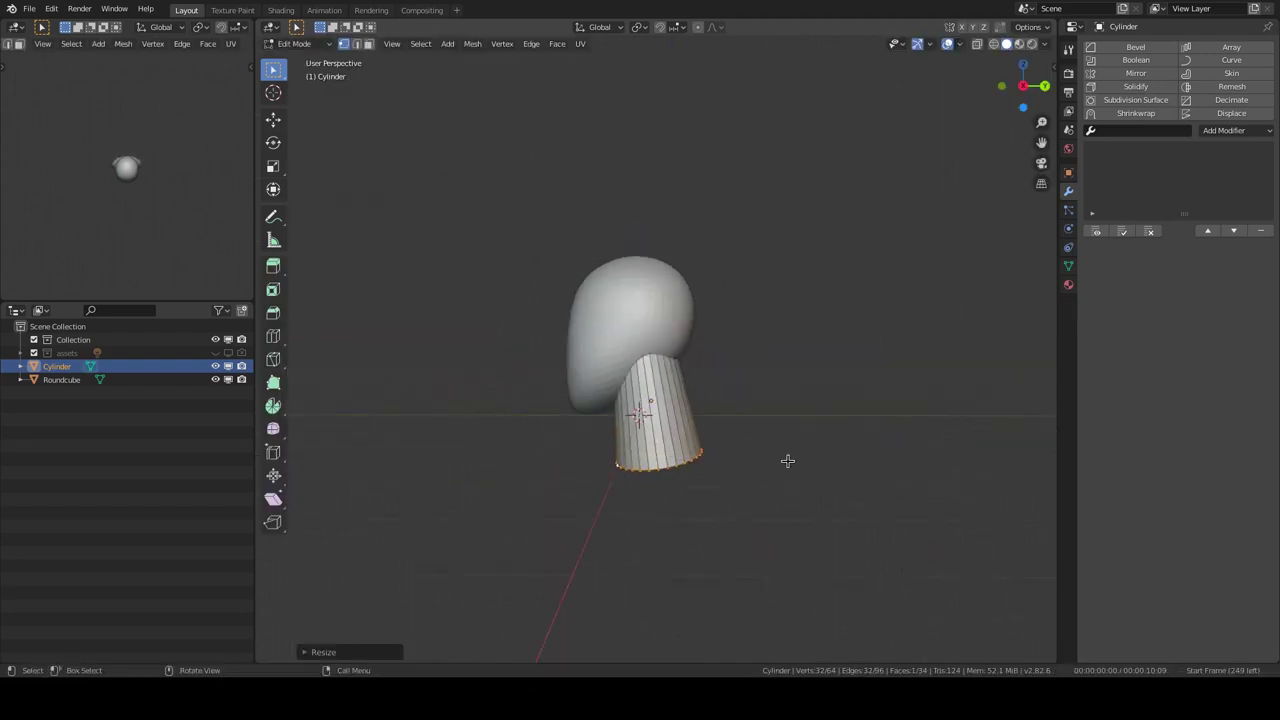
key(Tab)
key(KP_1)
key(s)
key(x)
Step: Scale a round ball into a wide chest, flattened front to back and stretched across the shoulders
key(s)
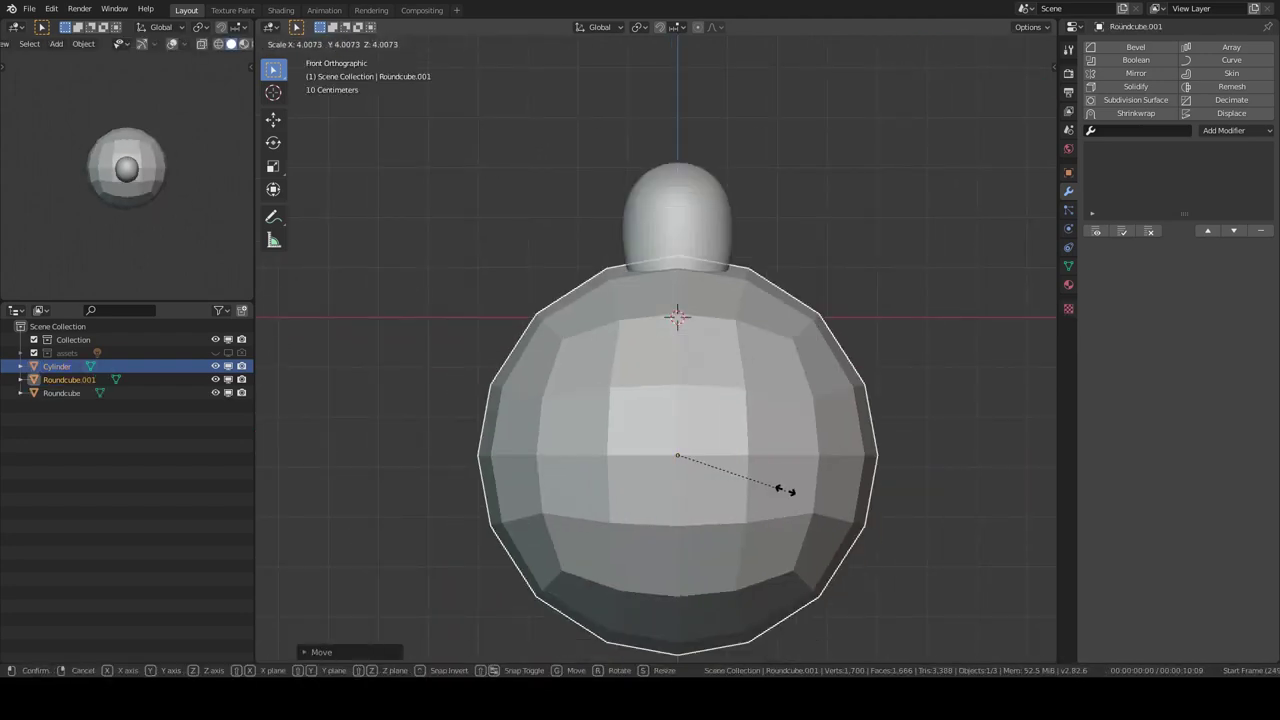
click(848, 448)
key(KP_3)
key(s)
key(y)
click(687, 412)
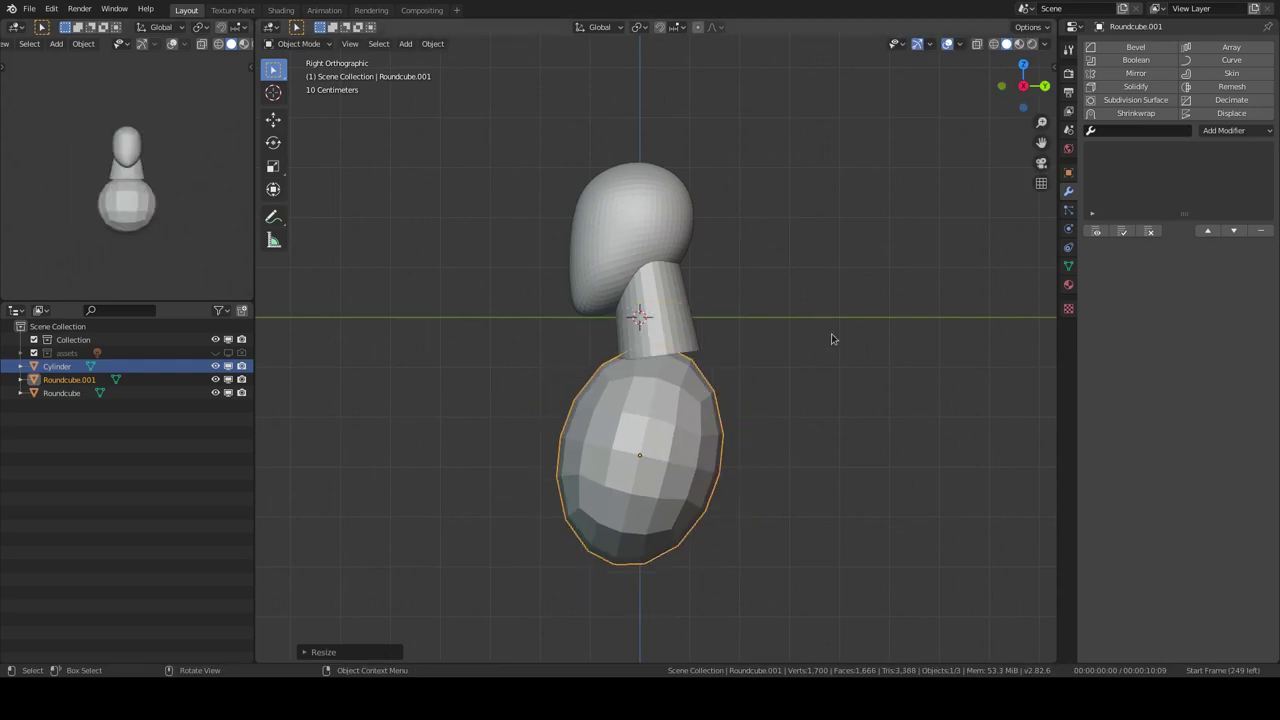
key(KP_1)
key(s)
key(x)
middle_drag(814, 423, 838, 426)
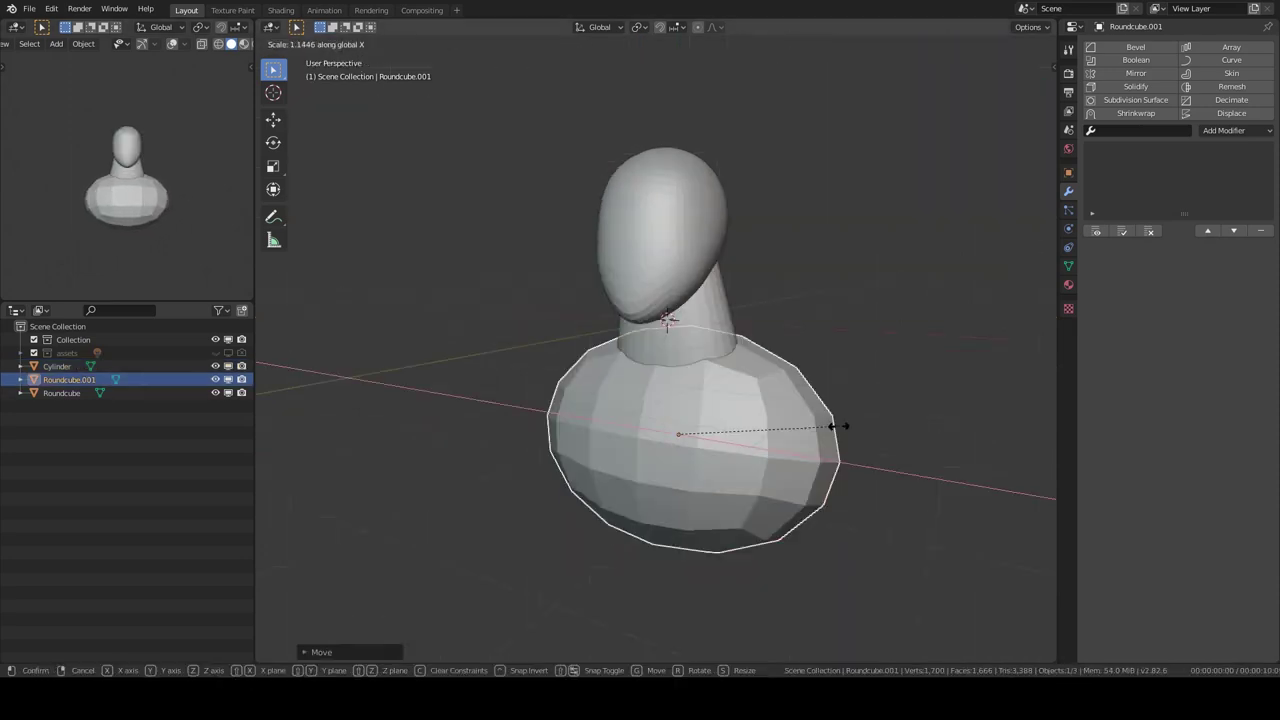
Step: Apply rotation and scale to the chest and the head
click(828, 457)
key(KP_1)
shift+click(660, 220)
key(ctrl+a)
Step: Apply the head's transforms and begin shaping the face with the Draw brush
click(690, 323)
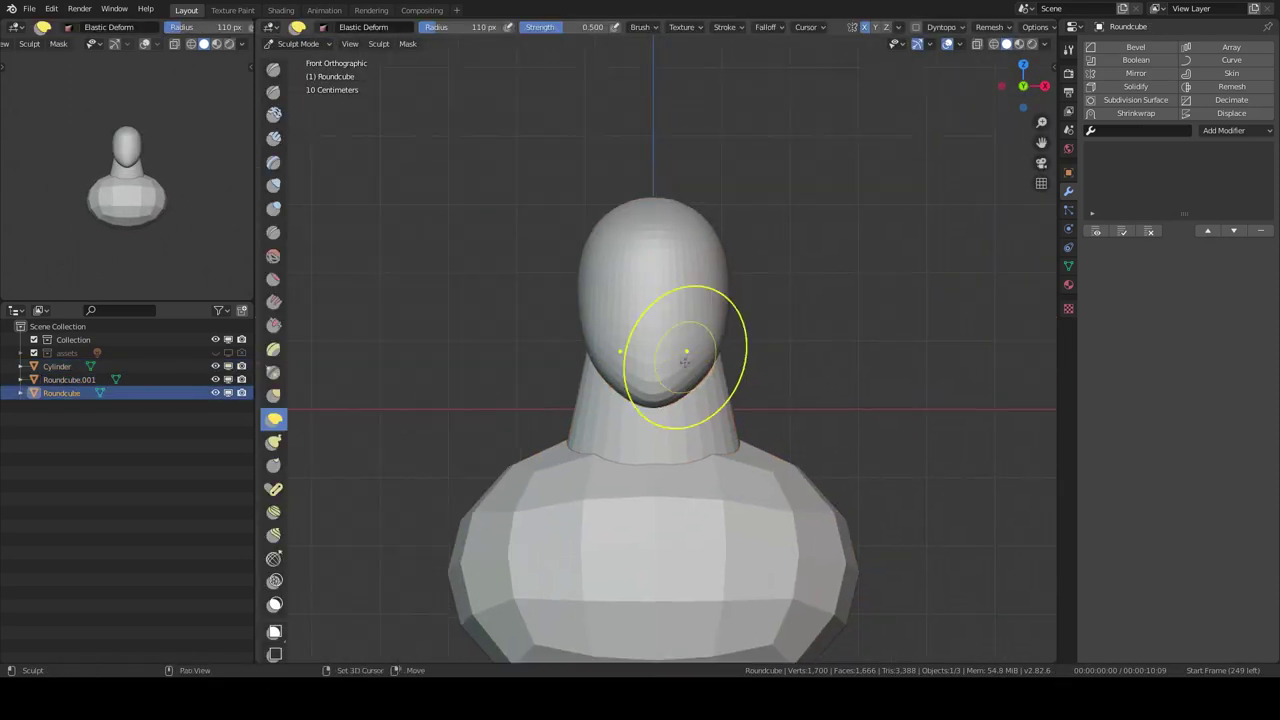
middle_drag(686, 343, 786, 271)
key(KP_1)
key(x)
middle_drag(710, 390, 666, 314)
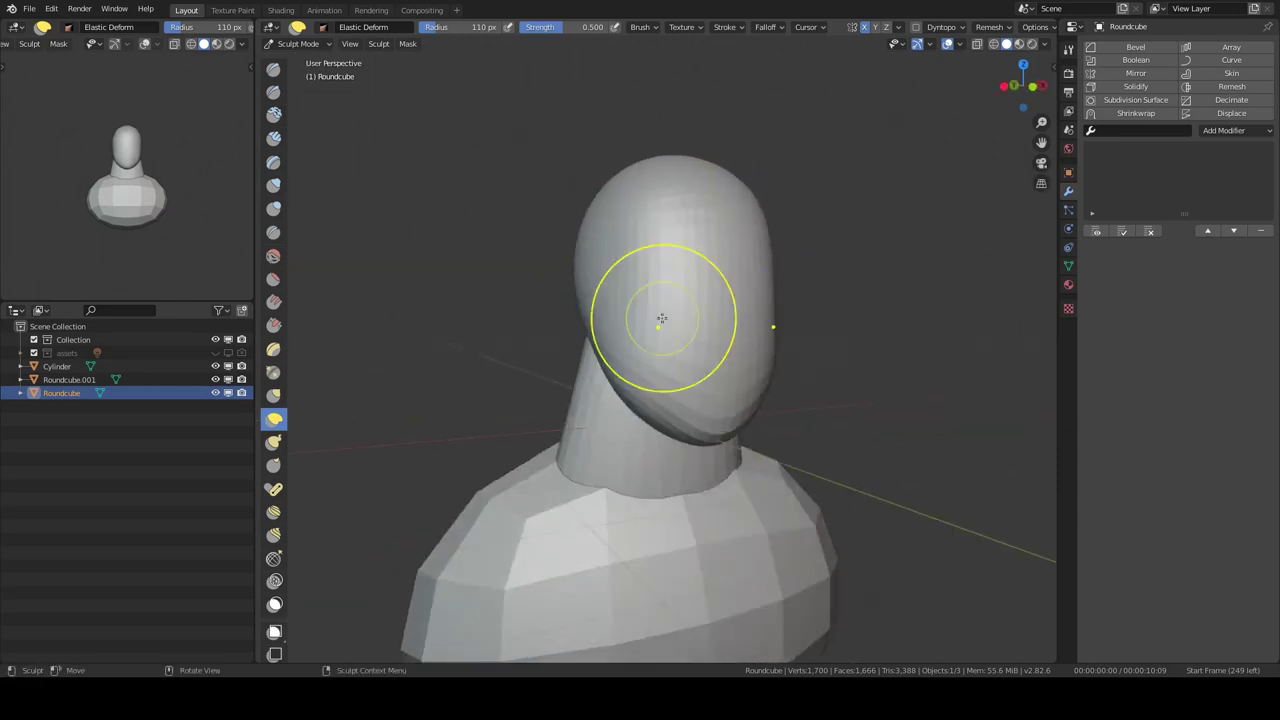
key(KP_1)
scroll(652, 292, up, 2)
mouse_move(746, 254)
middle_down()
mouse_move(634, 331)
mouse_move(706, 286)
mouse_move(637, 481)
mouse_move(700, 400)
mouse_move(723, 337)
mouse_move(663, 517)
mouse_move(658, 233)
middle_up()
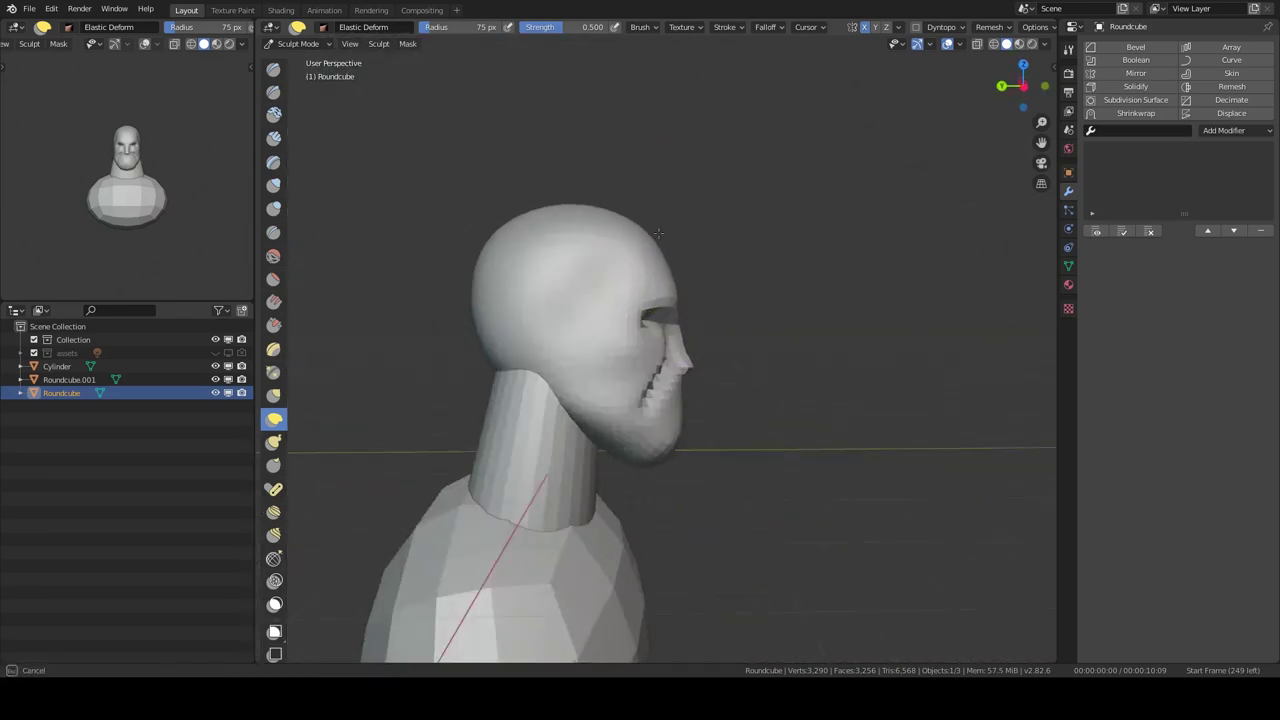
mouse_move(666, 370)
middle_down()
mouse_move(766, 334)
mouse_move(700, 345)
mouse_move(717, 310)
mouse_move(543, 286)
mouse_move(671, 286)
middle_up()
key(KP_1)
Step: Switch to Clay Strips, adjust its brush settings, and build up the brow and eye sockets
key(c)
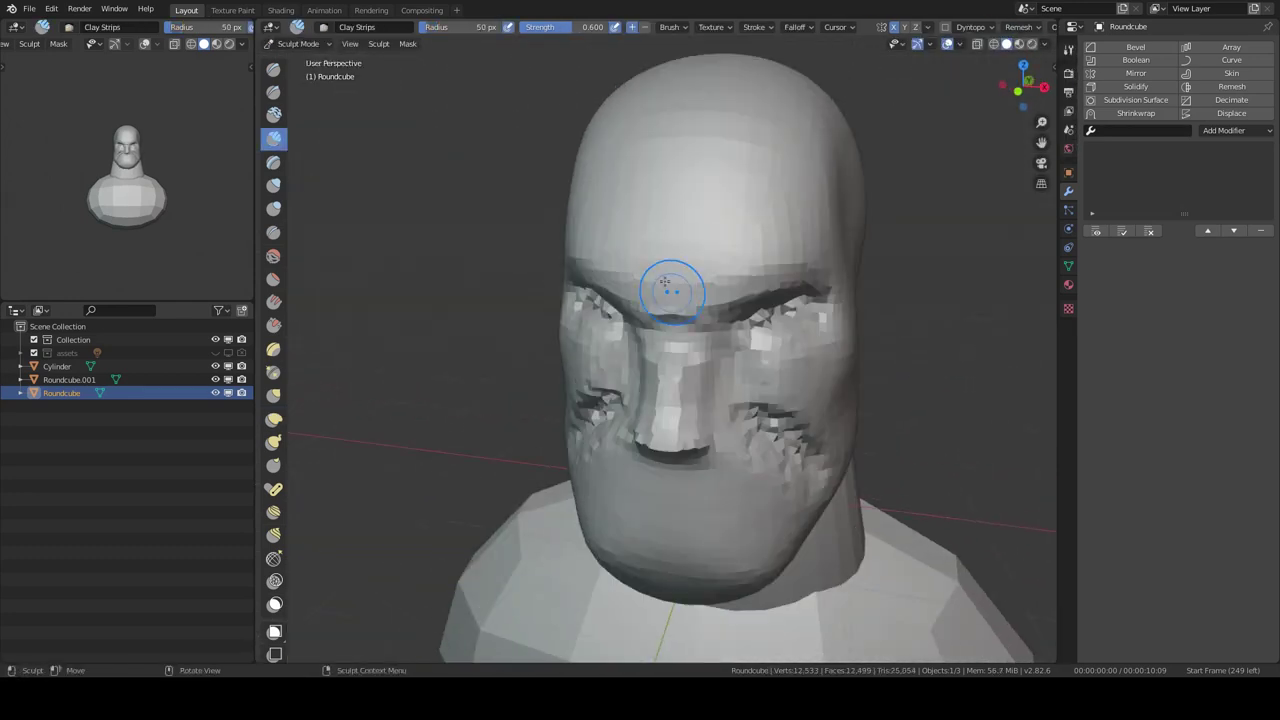
click(669, 27)
middle_drag(691, 74, 625, 246)
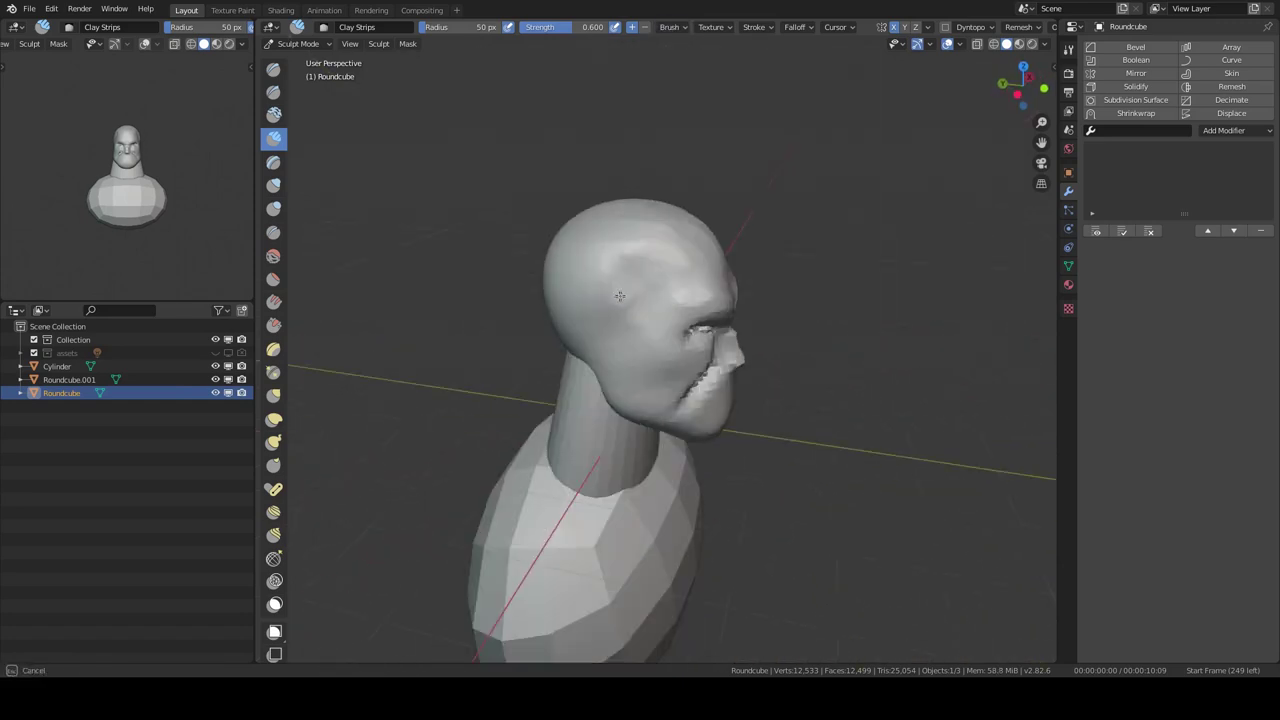
scroll(636, 291, up, 2)
mouse_move(606, 271)
middle_down()
mouse_move(626, 253)
mouse_move(620, 285)
mouse_move(581, 285)
middle_up()
scroll(620, 285, down, 2)
scroll(480, 373, up, 2)
Step: Refine the nose, cheeks, mouth and chin from profile and front views
middle_drag(480, 373, 663, 366)
mouse_move(726, 296)
middle_down()
mouse_move(737, 358)
mouse_move(674, 345)
middle_up()
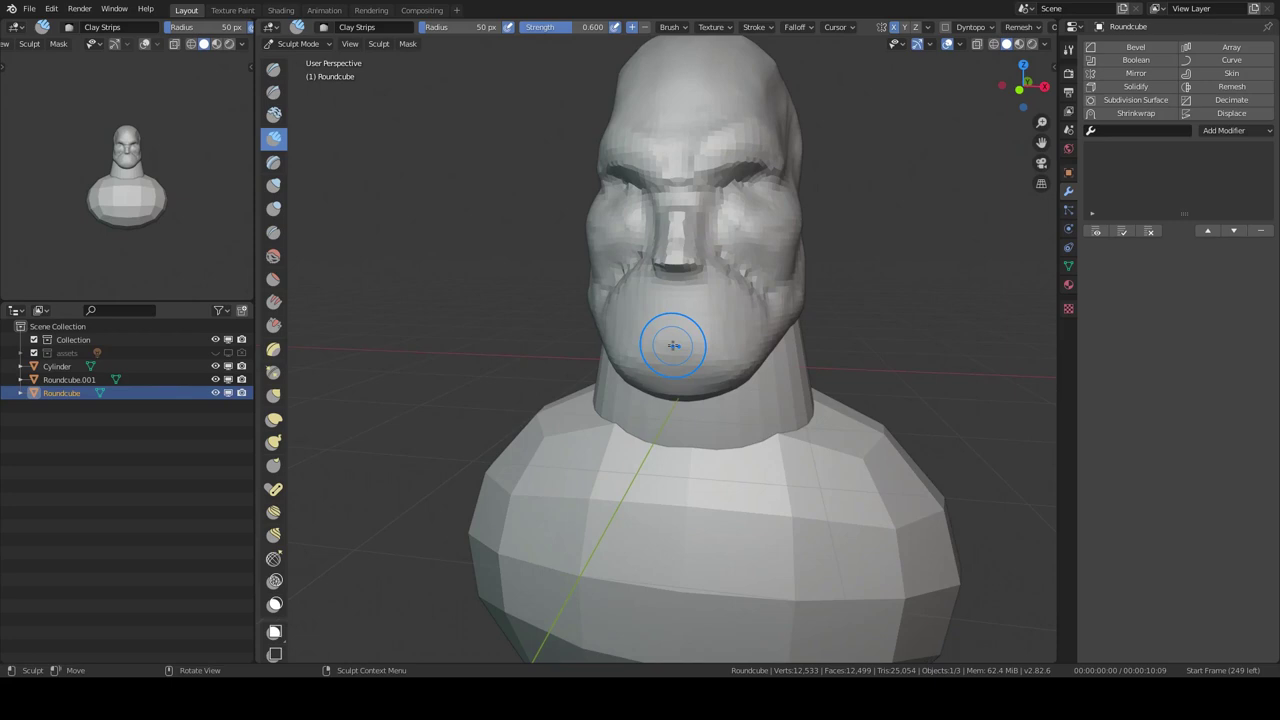
scroll(707, 365, up, 2)
mouse_move(703, 320)
middle_down()
mouse_move(748, 297)
mouse_move(726, 272)
mouse_move(816, 205)
middle_up()
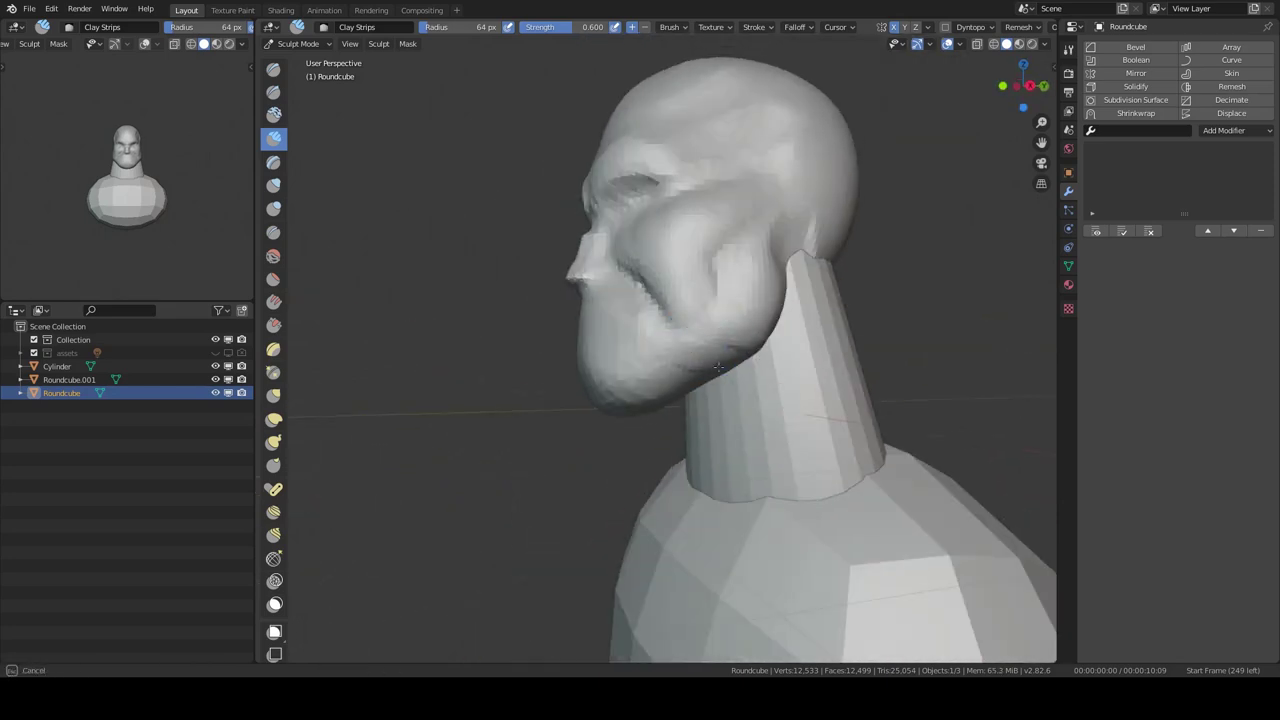
middle_drag(738, 307, 745, 319)
mouse_move(767, 386)
middle_down()
mouse_move(686, 343)
mouse_move(700, 337)
mouse_move(719, 383)
mouse_move(736, 338)
mouse_move(709, 298)
middle_up()
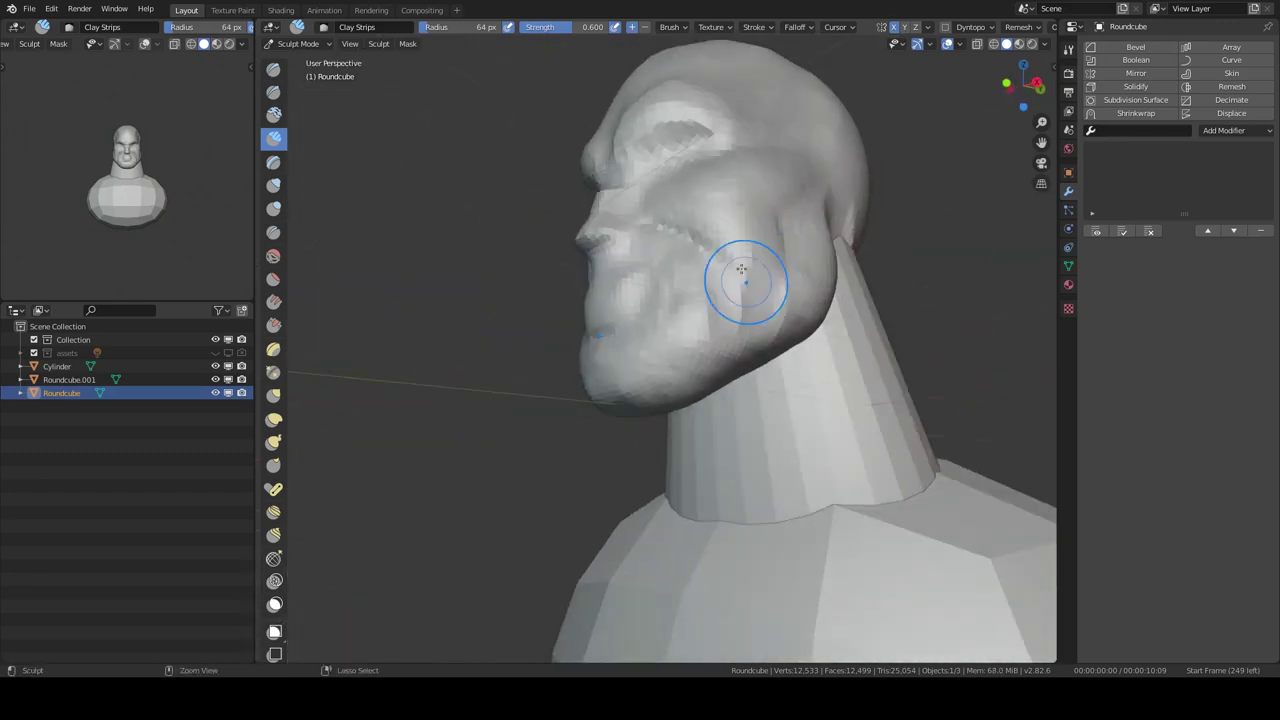
mouse_move(749, 293)
alt+middle_down()
mouse_move(731, 346)
mouse_move(829, 366)
mouse_move(803, 337)
alt+middle_up()
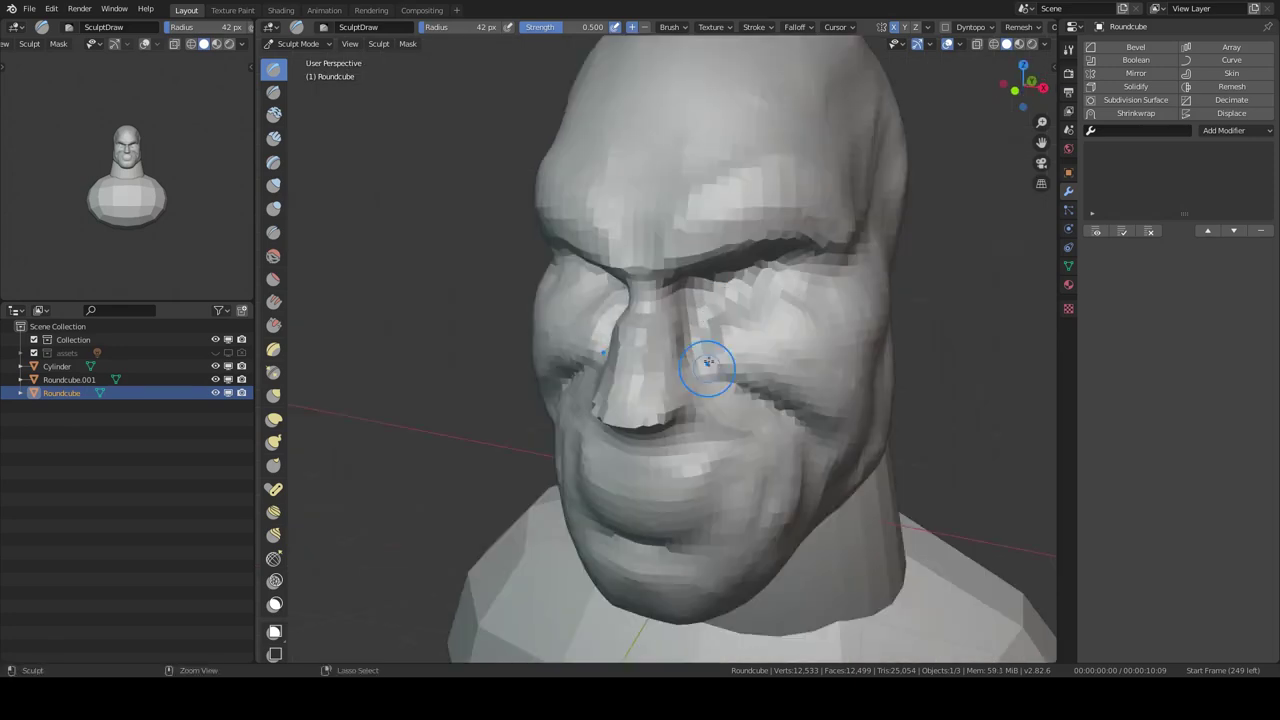
mouse_move(731, 227)
middle_down()
mouse_move(651, 263)
mouse_move(726, 272)
middle_up()
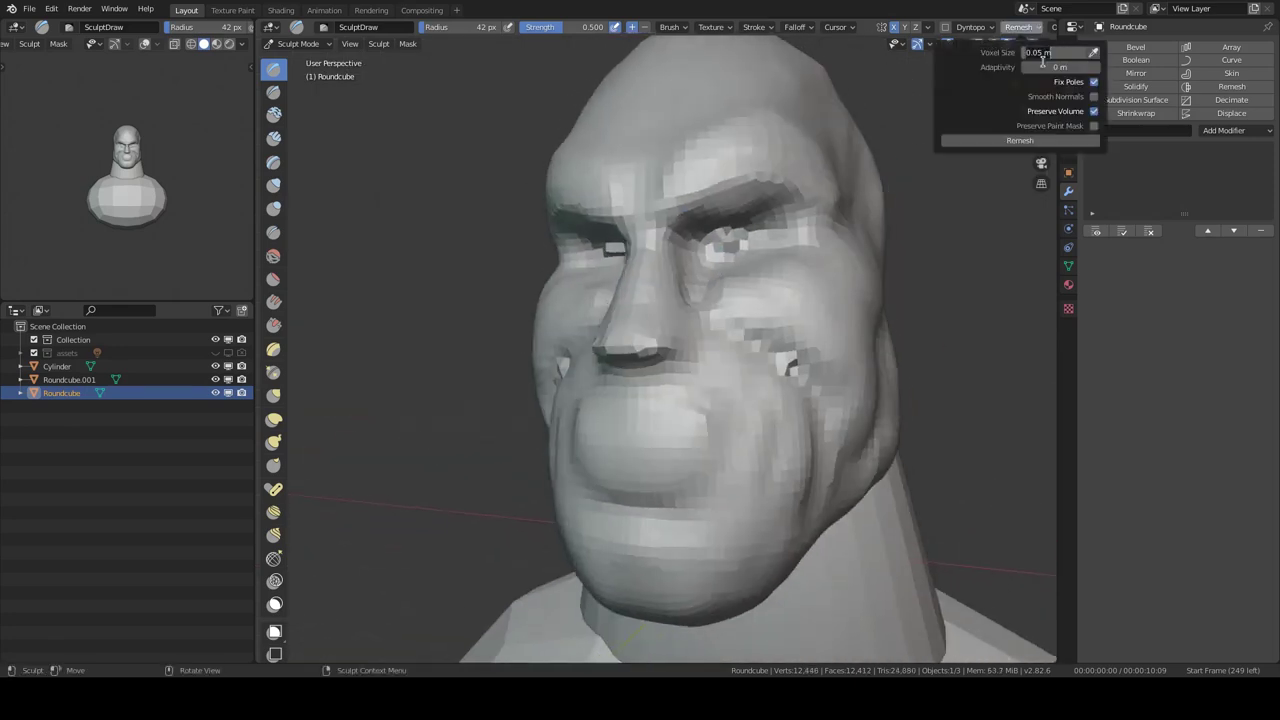
Step: Carve deep nasolabial creases into the face with the Clay Strips brush
key(c)
middle_drag(809, 453, 651, 204)
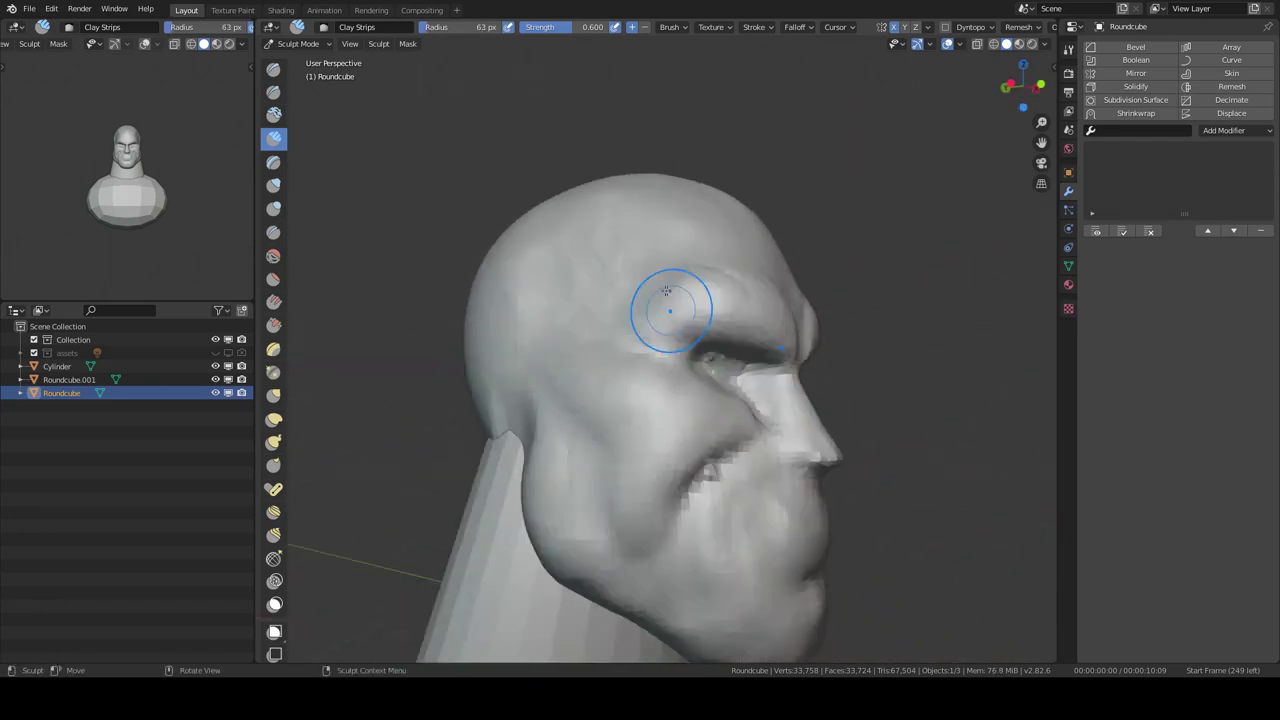
mouse_move(668, 399)
middle_down()
mouse_move(629, 329)
mouse_move(657, 341)
mouse_move(652, 320)
mouse_move(704, 317)
middle_up()
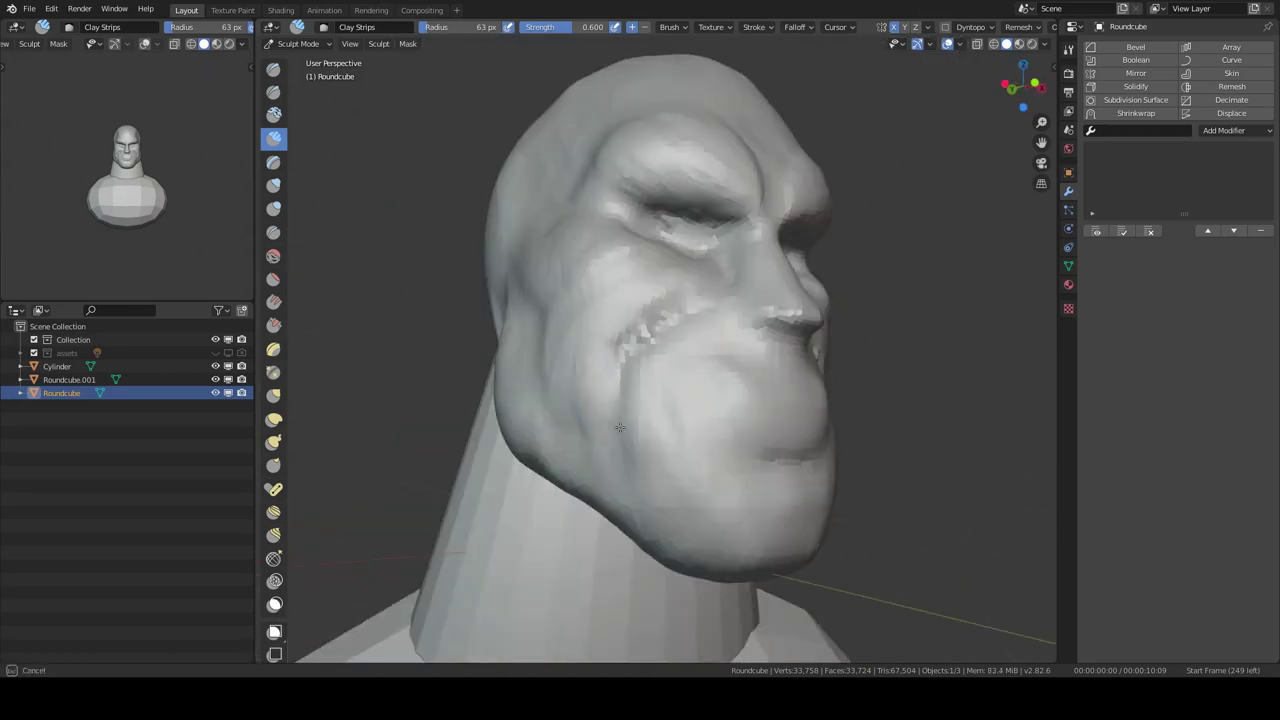
middle_drag(732, 389, 683, 326)
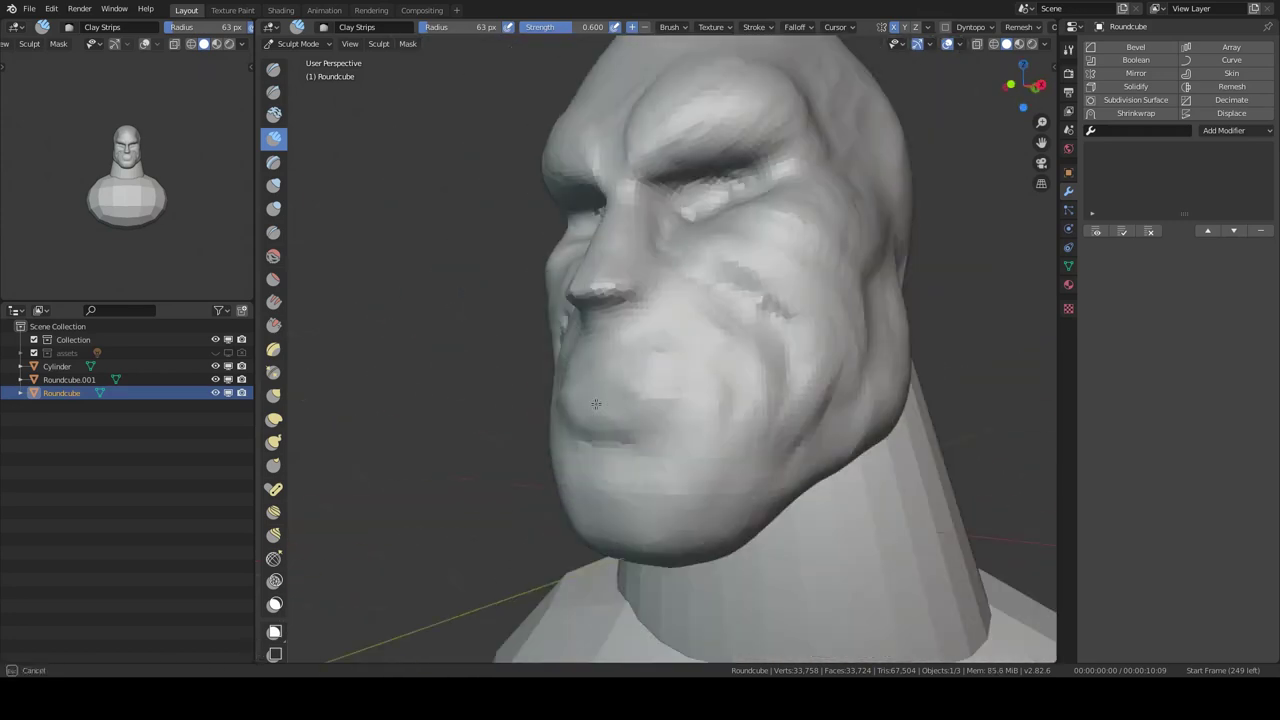
mouse_move(722, 405)
middle_down()
mouse_move(691, 294)
mouse_move(809, 347)
mouse_move(726, 434)
mouse_move(741, 377)
middle_up()
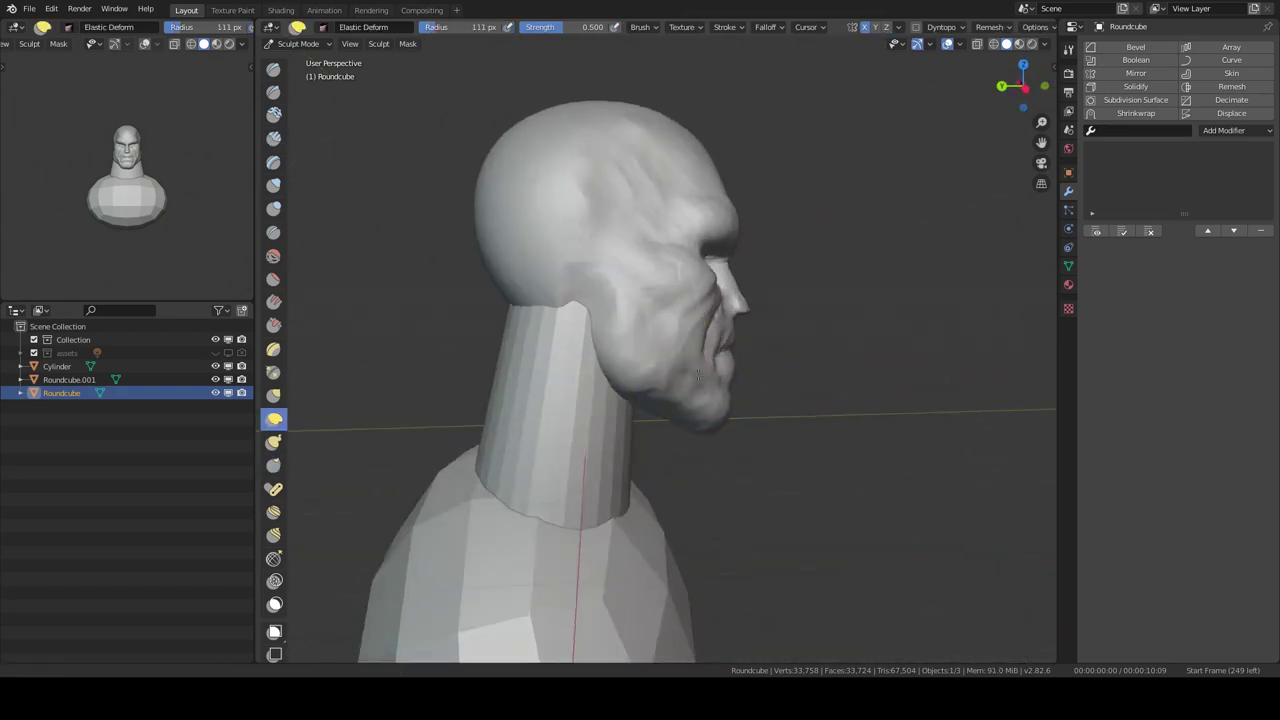
scroll(698, 375, up, 2)
scroll(698, 375, down, 3)
scroll(689, 334, up, 6)
scroll(689, 334, down, 4)
mouse_move(689, 334)
middle_down()
mouse_move(700, 387)
mouse_move(471, 329)
mouse_move(671, 229)
mouse_move(686, 200)
mouse_move(737, 325)
mouse_move(623, 329)
mouse_move(651, 394)
middle_up()
scroll(471, 329, up, 5)
scroll(730, 358, up, 4)
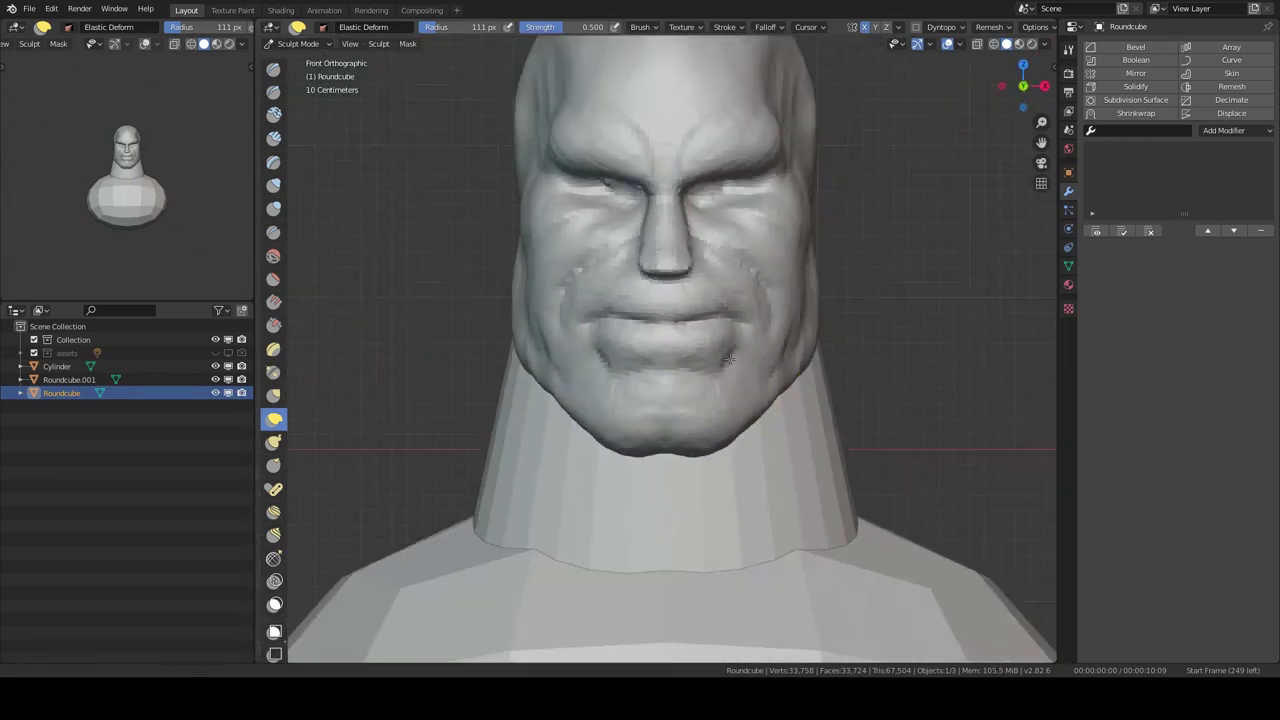
scroll(461, 324, up, 5)
Step: Furrow the brow wrinkles and sharpen the lips with brushes picked from the brush menu
key(shift+space)
click(700, 223)
mouse_move(700, 223)
middle_down()
mouse_move(920, 388)
mouse_move(880, 360)
mouse_move(806, 391)
mouse_move(800, 325)
mouse_move(855, 280)
mouse_move(808, 285)
middle_up()
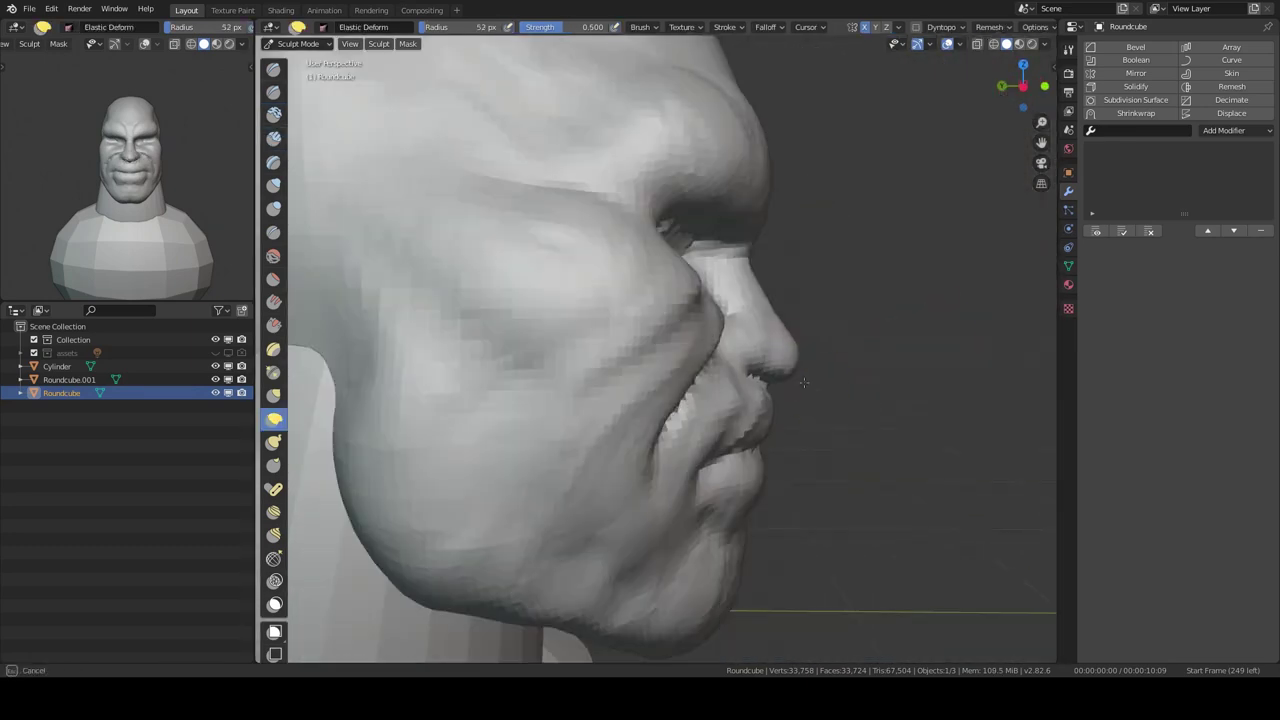
mouse_move(785, 333)
middle_down()
mouse_move(814, 277)
mouse_move(780, 329)
mouse_move(690, 313)
mouse_move(717, 325)
middle_up()
mouse_move(600, 330)
middle_down()
mouse_move(700, 340)
mouse_move(750, 325)
mouse_move(897, 412)
mouse_move(812, 297)
mouse_move(820, 363)
mouse_move(814, 287)
middle_up()
key(shift+space)
scroll(812, 297, down, 2)
mouse_move(824, 345)
middle_down()
mouse_move(786, 366)
mouse_move(860, 248)
middle_up()
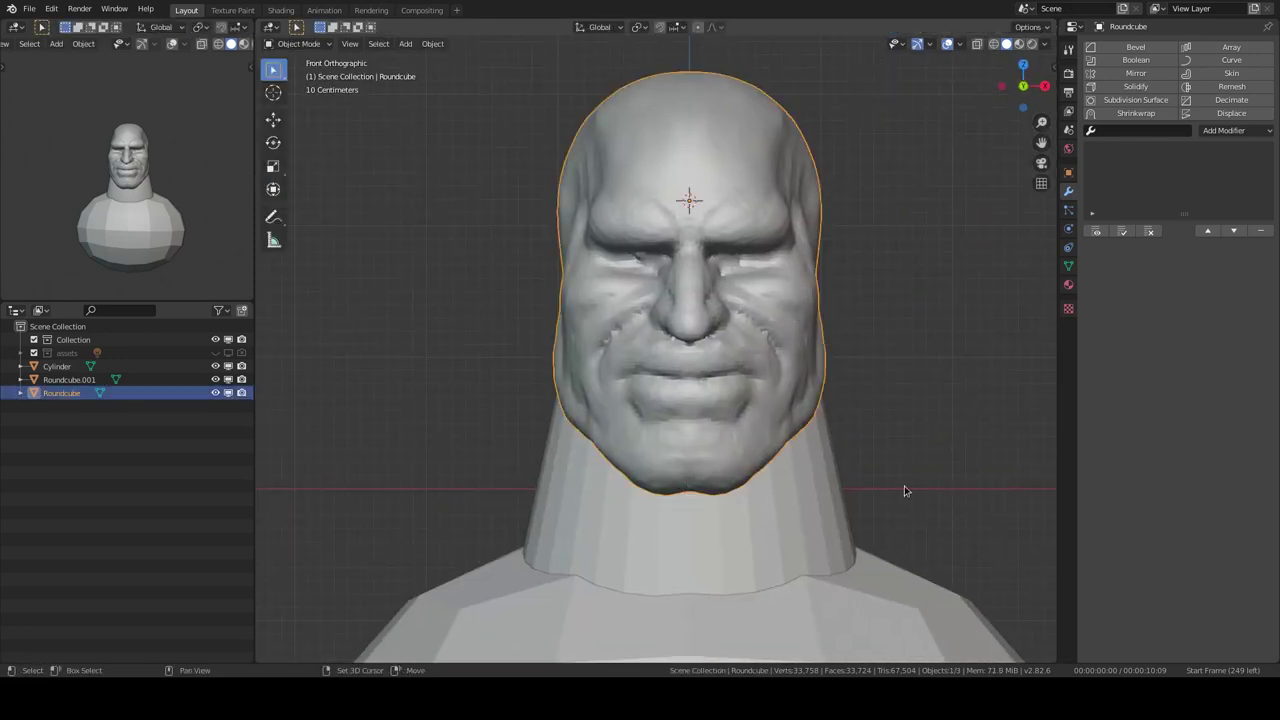
Step: Duplicate the head's round cube into a small ear with a Mirror modifier across the head
key(shift+d)
key(s)
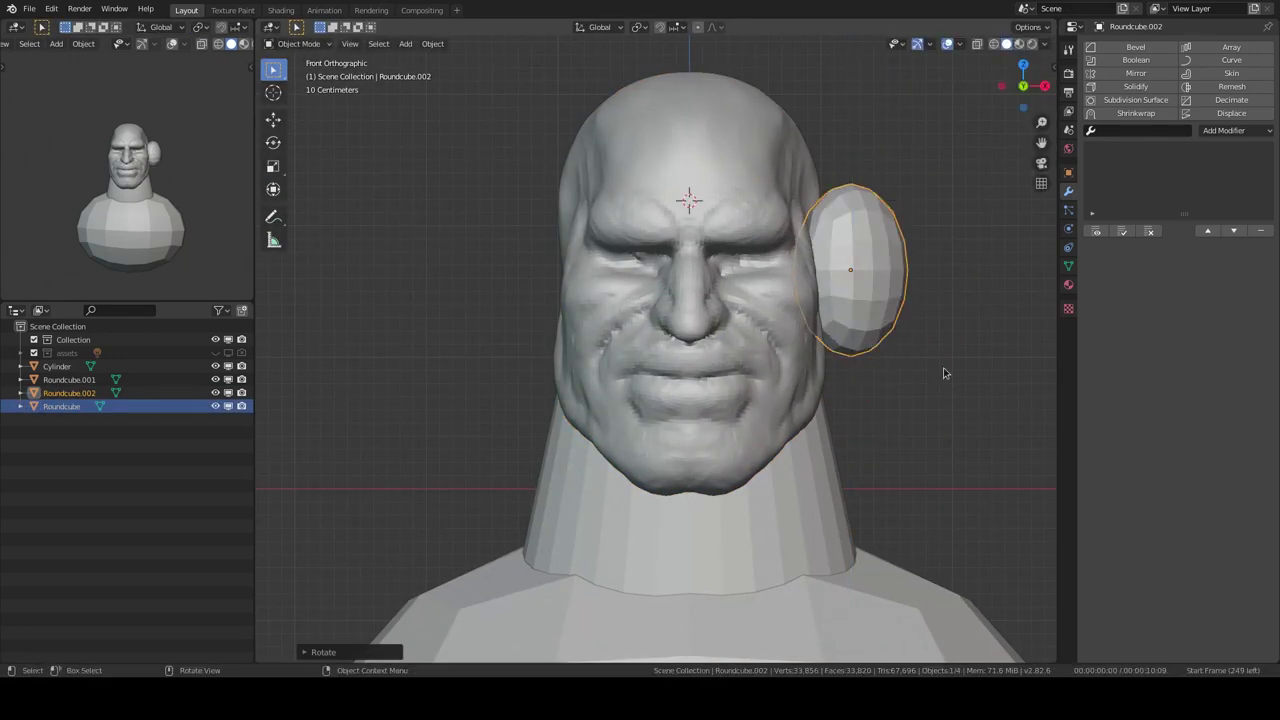
click(1136, 73)
key(KP_3)
key(r)
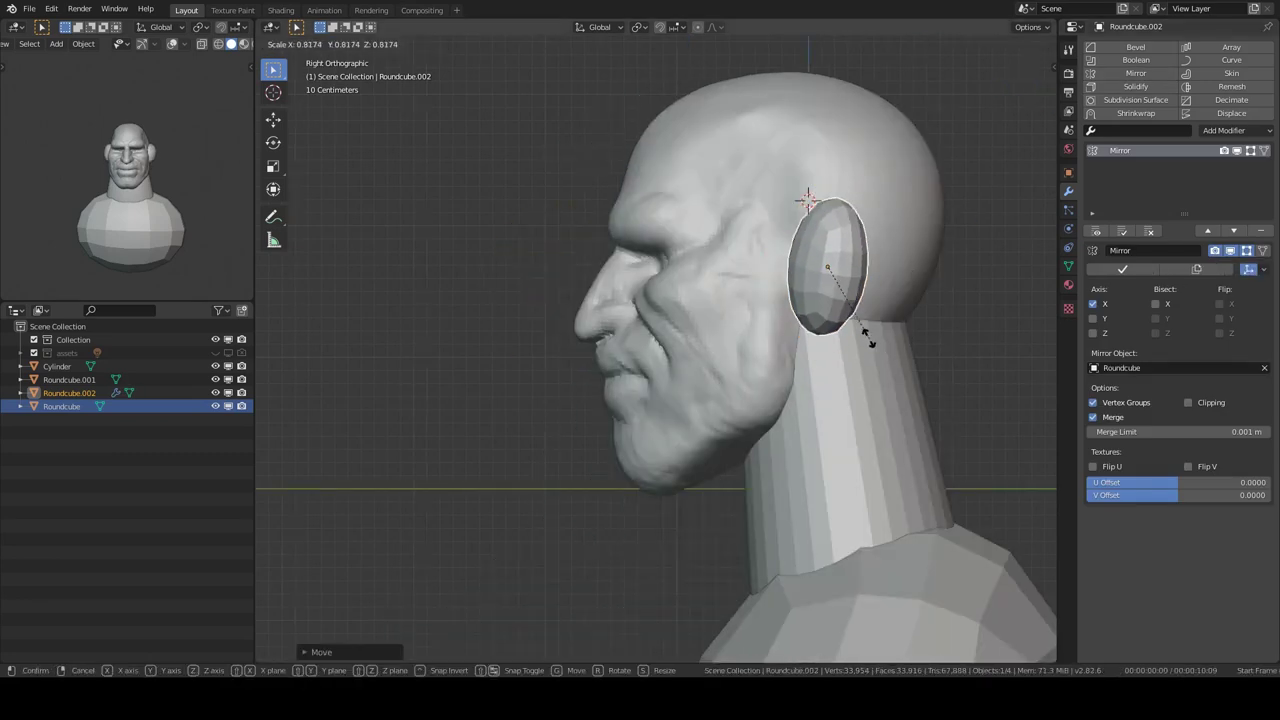
click(870, 342)
Step: Rotate the ear and move it into position beside the head
key(KP_1)
key(r)
key(z)
key(KP_3)
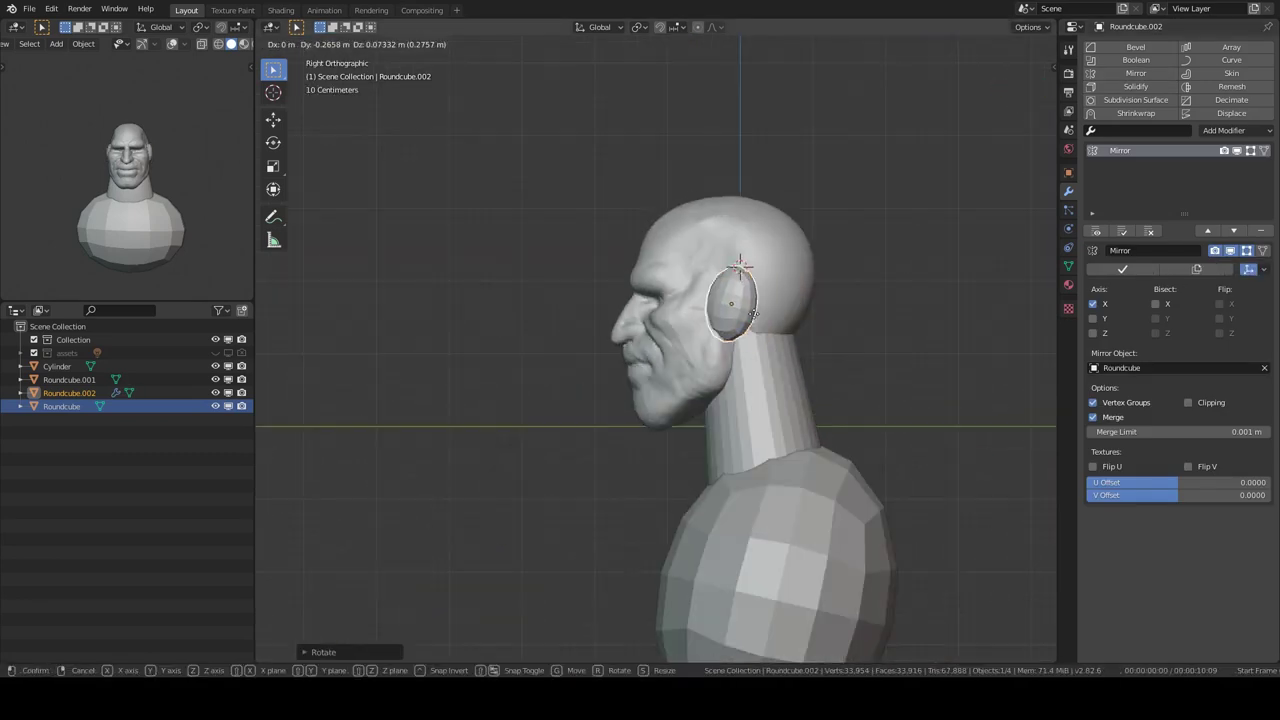
click(643, 263)
scroll(689, 323, up, 3)
mouse_move(640, 330)
middle_down()
mouse_move(689, 323)
mouse_move(586, 337)
mouse_move(657, 309)
mouse_move(723, 318)
mouse_move(697, 258)
middle_up()
scroll(657, 309, down, 3)
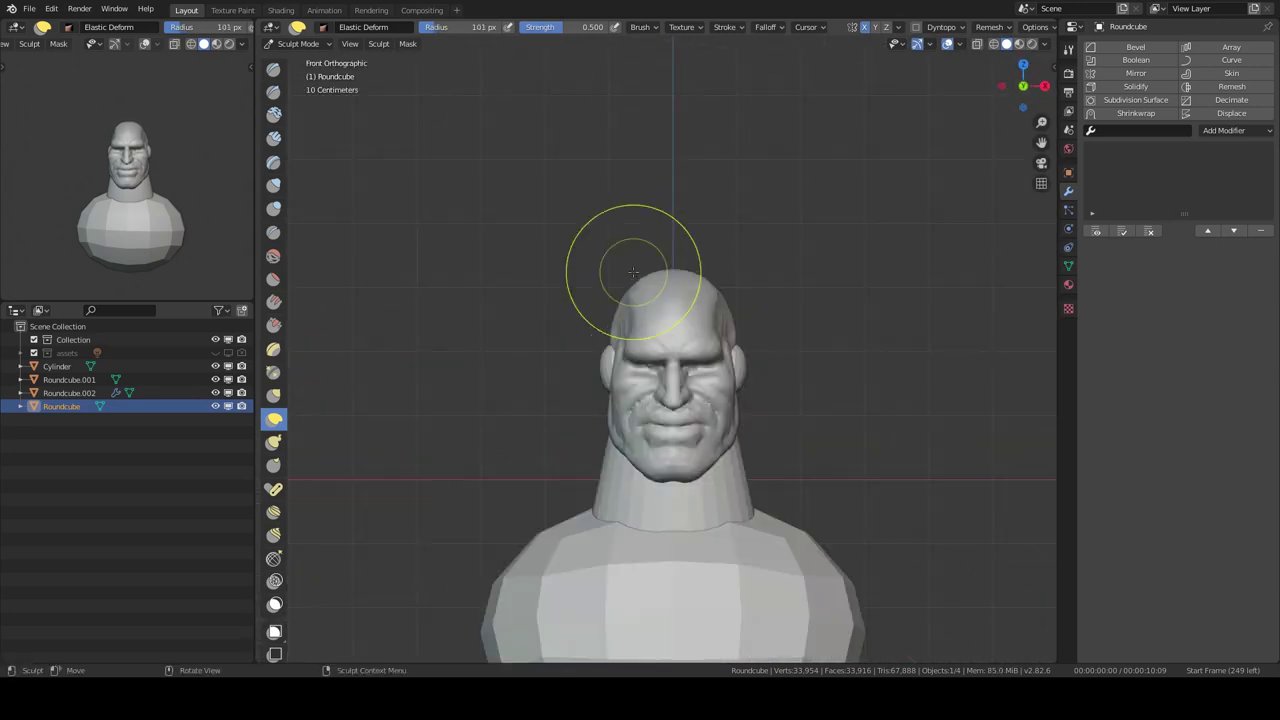
Step: Sculpt neck muscles on the cylinder with Clay Strips and an enlarged Elastic Deform brush
scroll(715, 310, up, 4)
key(KP_1)
key(alt+q)
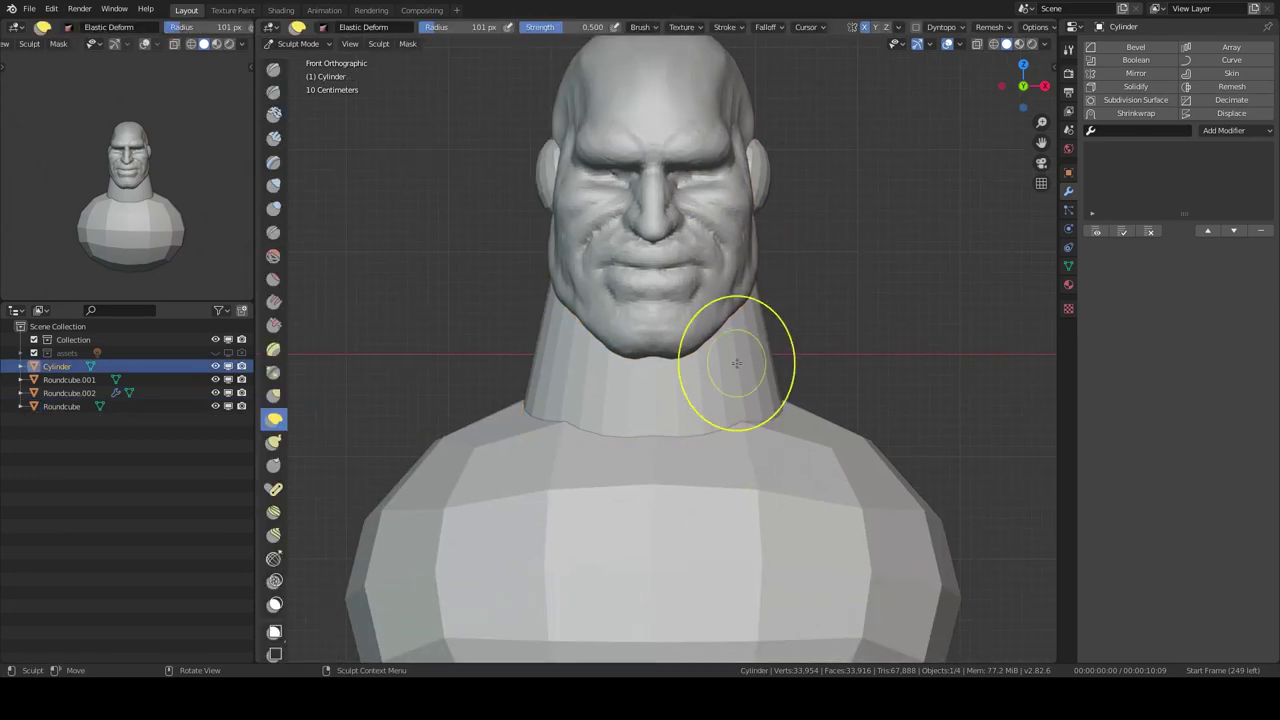
mouse_move(737, 362)
middle_down()
mouse_move(700, 386)
mouse_move(707, 307)
middle_up()
key(c)
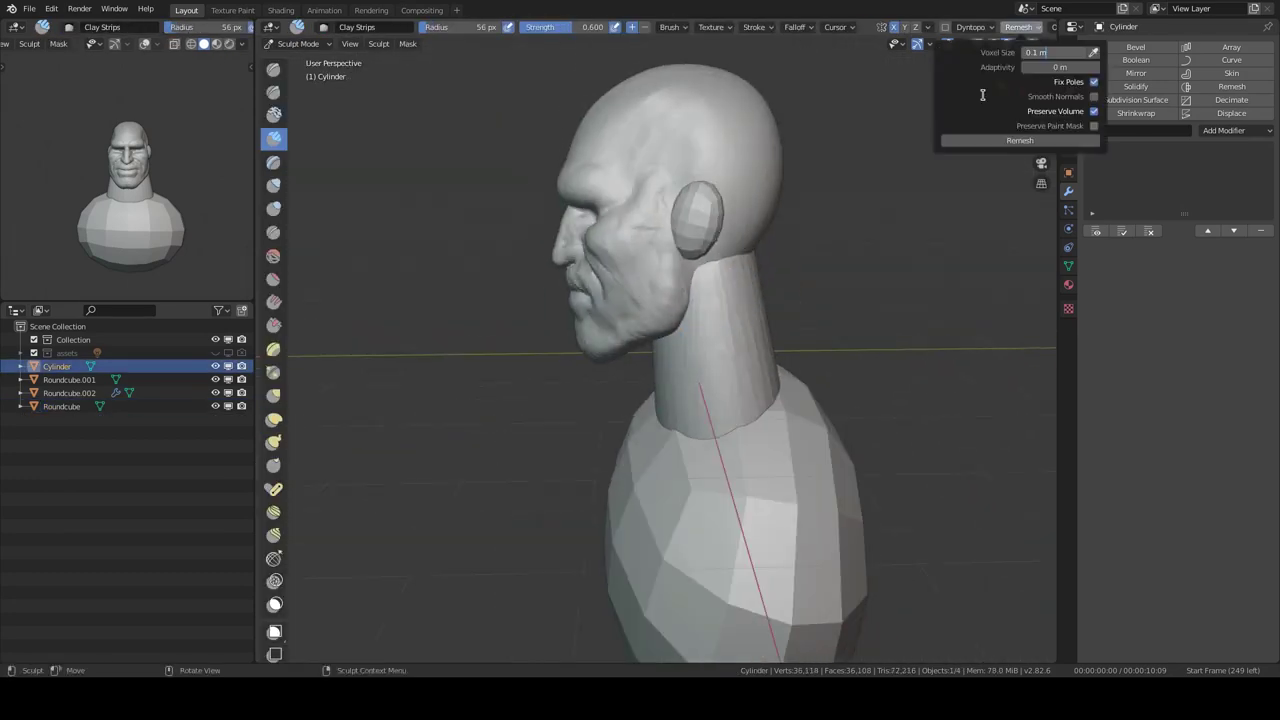
mouse_move(810, 270)
middle_down()
mouse_move(677, 418)
mouse_move(591, 314)
mouse_move(708, 253)
mouse_move(677, 234)
mouse_move(605, 333)
mouse_move(686, 414)
middle_up()
key(e)
key(f)
click(591, 314)
key(c)
Step: Select Roundcube.001 and remesh it at a 0.05 m voxel size
key(KP_1)
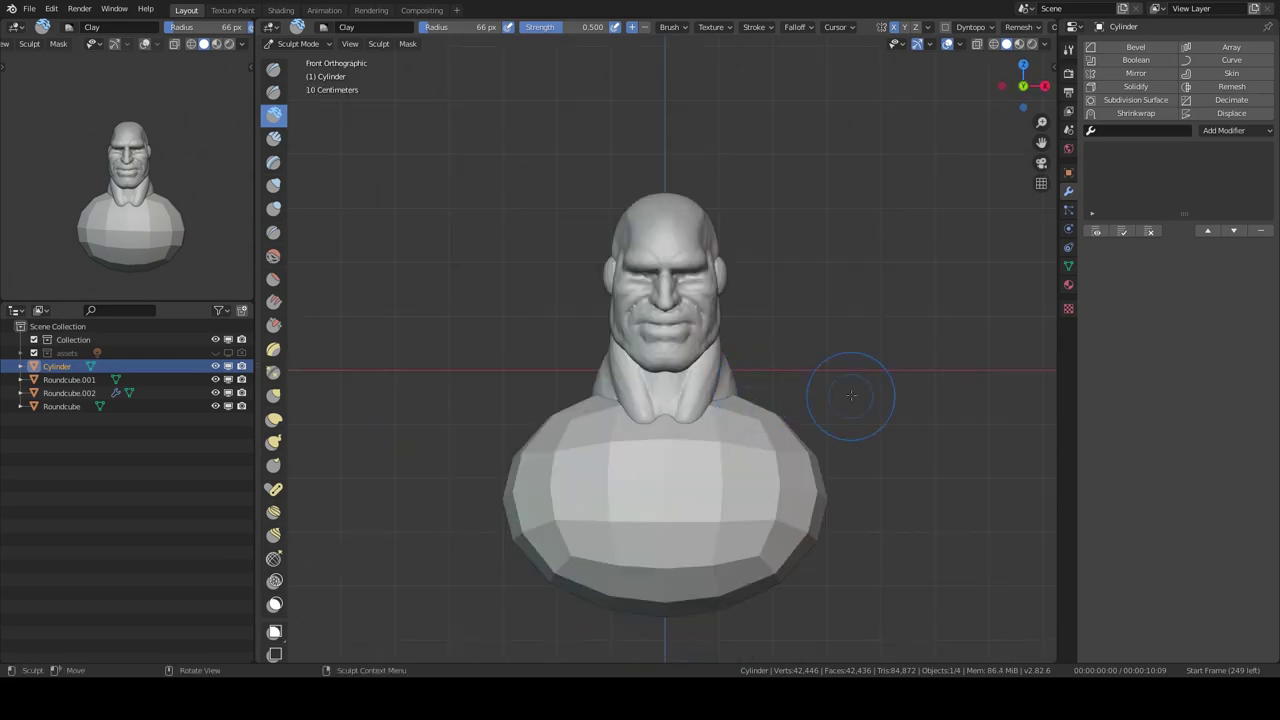
key(ctrl+Tab)
click(790, 413)
key(ctrl+Tab)
click(1018, 28)
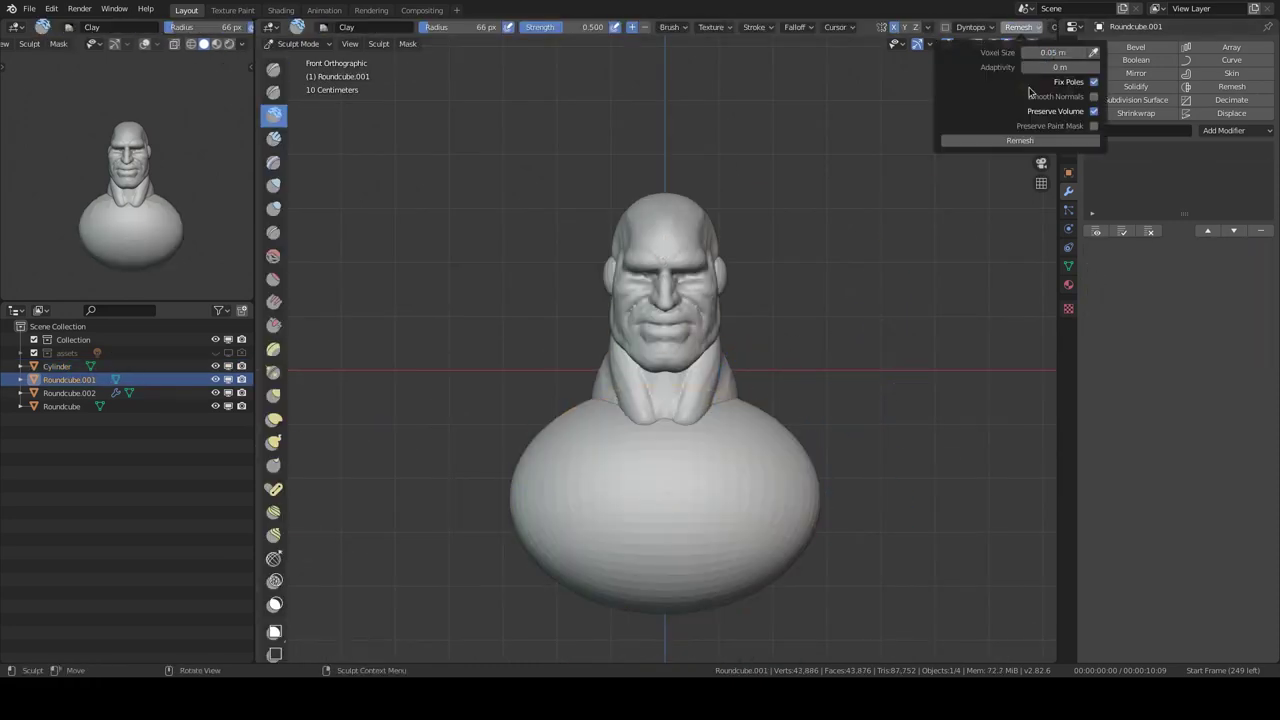
Step: Build bulky pectoral muscles on the chest using Elastic Deform, Draw and Clay Strips brushes
key(e)
middle_drag(771, 329, 596, 338)
mouse_move(519, 339)
middle_down()
mouse_move(700, 330)
mouse_move(586, 300)
mouse_move(569, 333)
mouse_move(611, 372)
middle_up()
scroll(700, 330, up, 3)
key(x)
scroll(611, 372, down, 2)
key(shift+c)
mouse_move(788, 289)
middle_down()
mouse_move(789, 374)
mouse_move(676, 391)
middle_up()
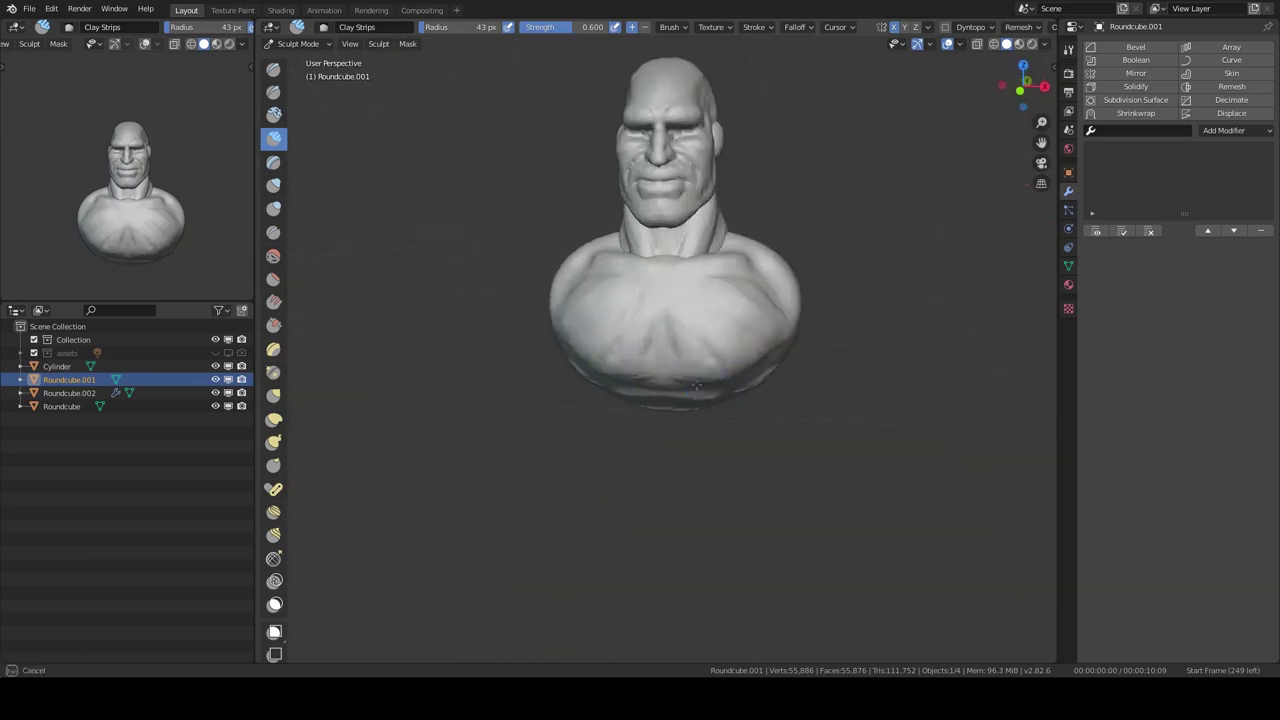
mouse_move(676, 391)
middle_down()
mouse_move(785, 311)
mouse_move(707, 312)
middle_up()
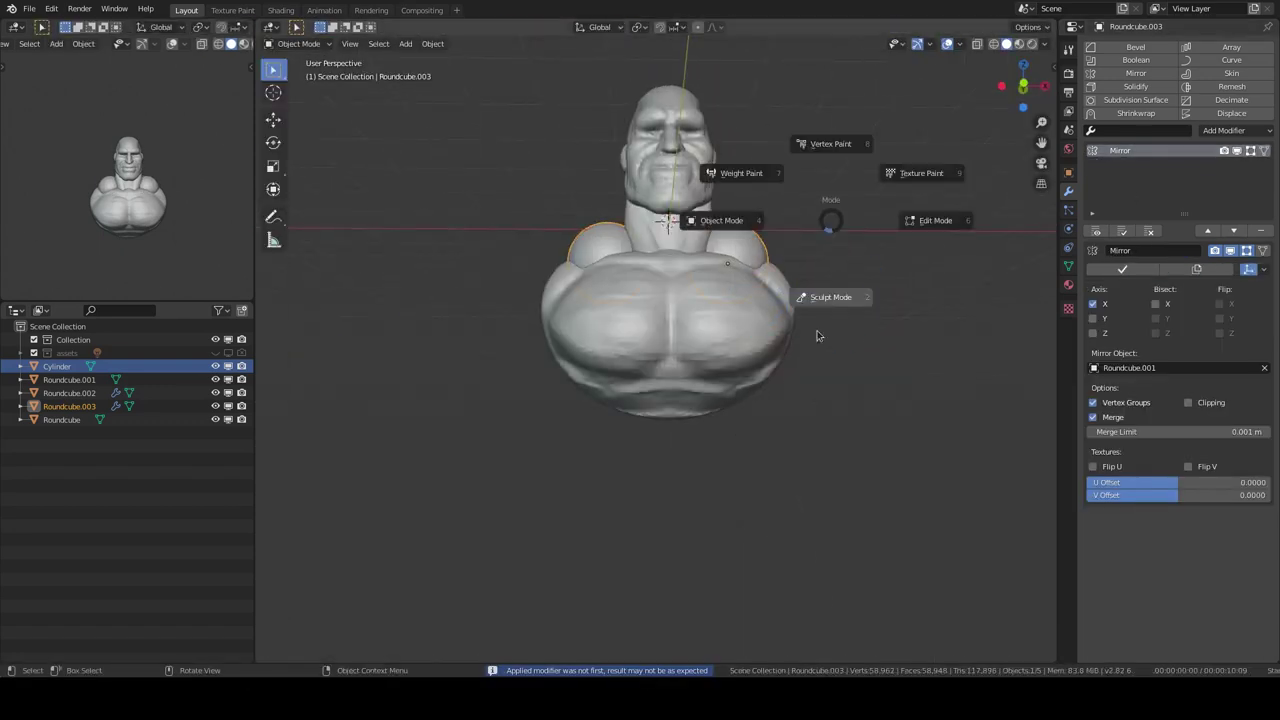
Step: Shape the mirrored arm masses with the Inflate and Elastic Deform brushes
click(816, 335)
middle_drag(771, 314, 717, 390)
mouse_move(757, 334)
middle_down()
mouse_move(606, 477)
mouse_move(700, 330)
mouse_move(751, 297)
middle_up()
key(KP_1)
key(ctrl+Tab)
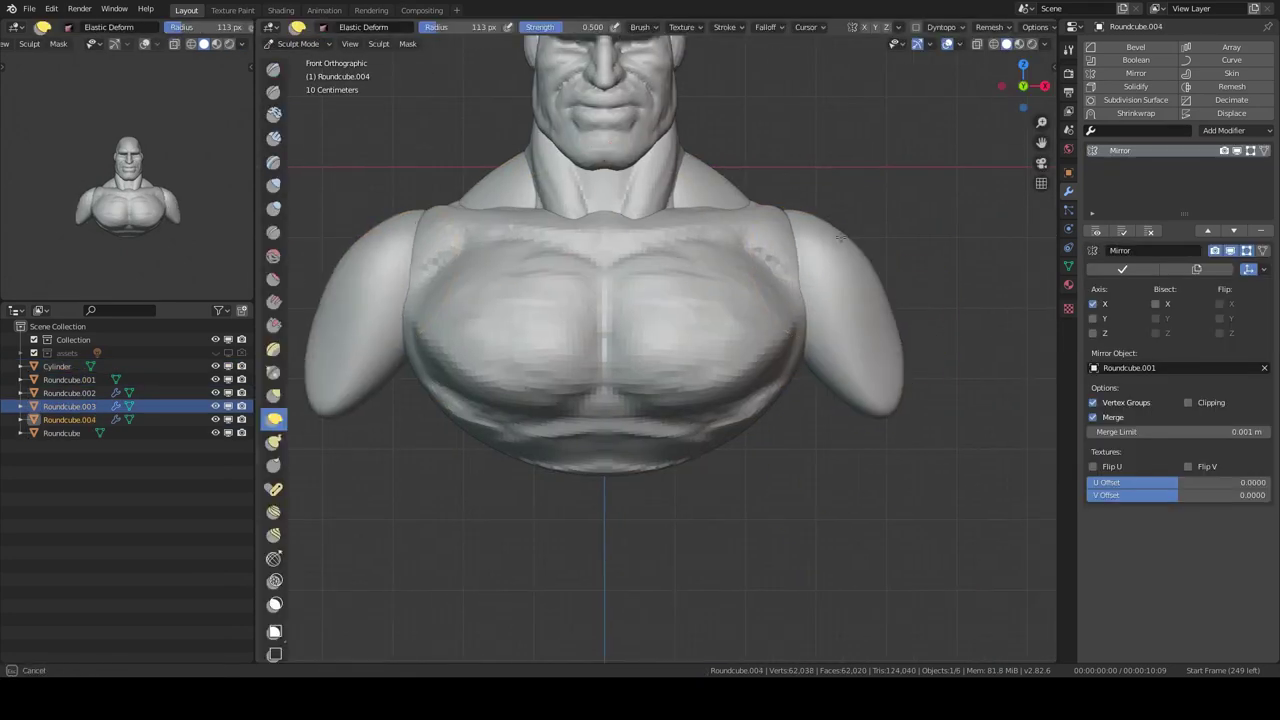
mouse_move(840, 236)
middle_down()
mouse_move(760, 280)
mouse_move(820, 300)
mouse_move(665, 375)
mouse_move(731, 380)
mouse_move(703, 406)
mouse_move(781, 421)
mouse_move(560, 317)
mouse_move(640, 330)
mouse_move(729, 286)
mouse_move(686, 418)
middle_up()
key(i)
key(e)
mouse_move(717, 461)
middle_down()
mouse_move(737, 329)
mouse_move(623, 317)
mouse_move(718, 357)
mouse_move(643, 334)
mouse_move(760, 340)
middle_up()
Step: Add trapezius and collarbone detail to the chest with Clay Strips, checking the side profile
key(KP_1)
key(c)
key(ctrl+z)
mouse_move(703, 290)
middle_down()
mouse_move(600, 386)
mouse_move(677, 357)
mouse_move(692, 392)
mouse_move(671, 391)
mouse_move(737, 408)
mouse_move(584, 337)
middle_up()
key(ctrl+Tab)
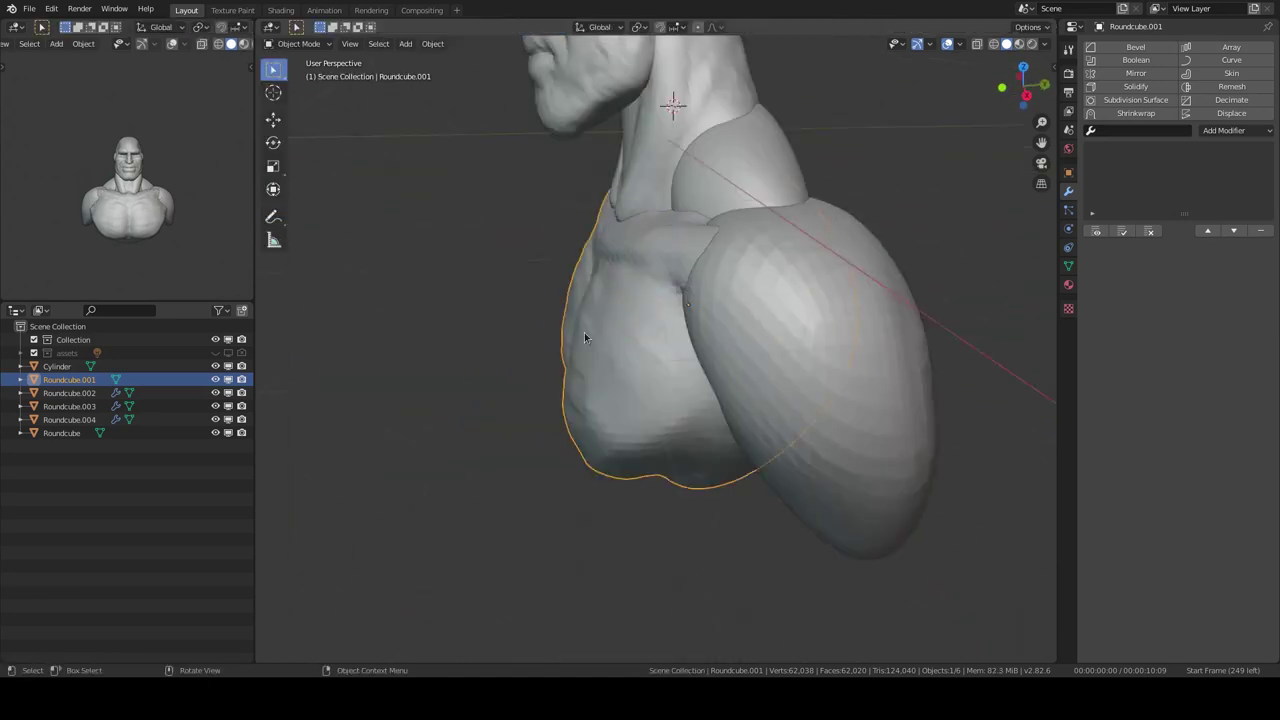
key(KP_3)
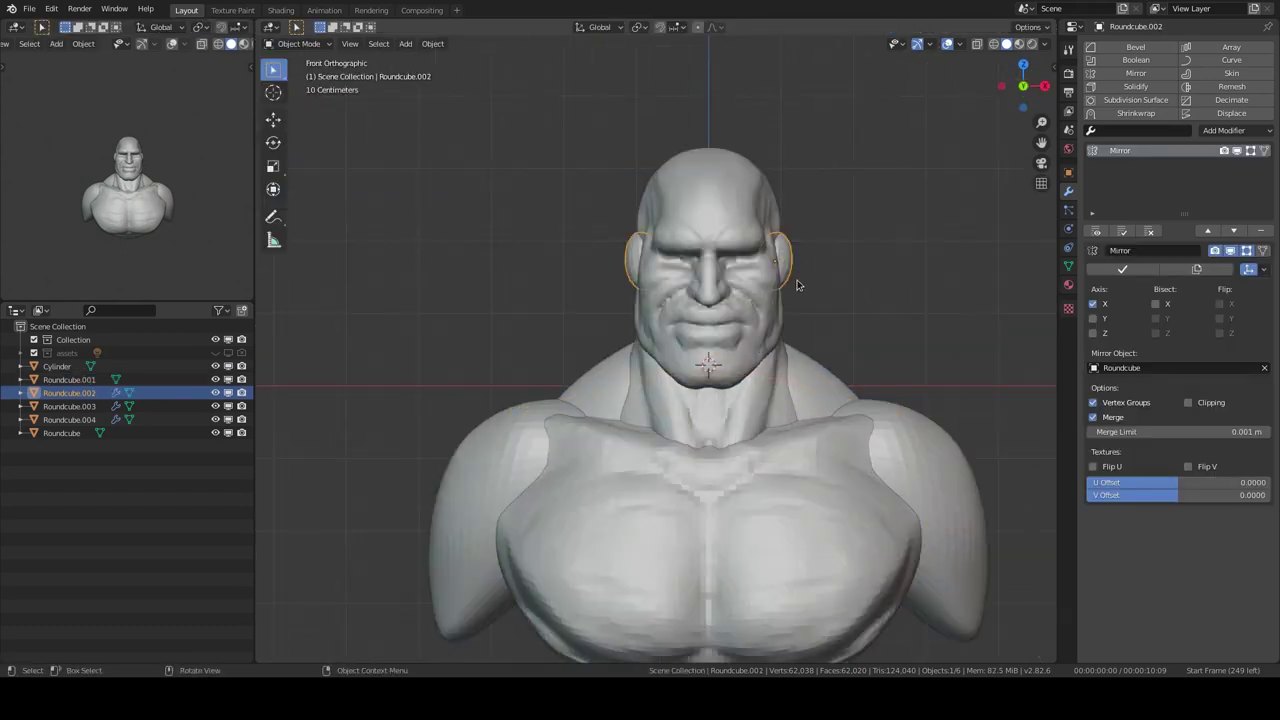
key(q)
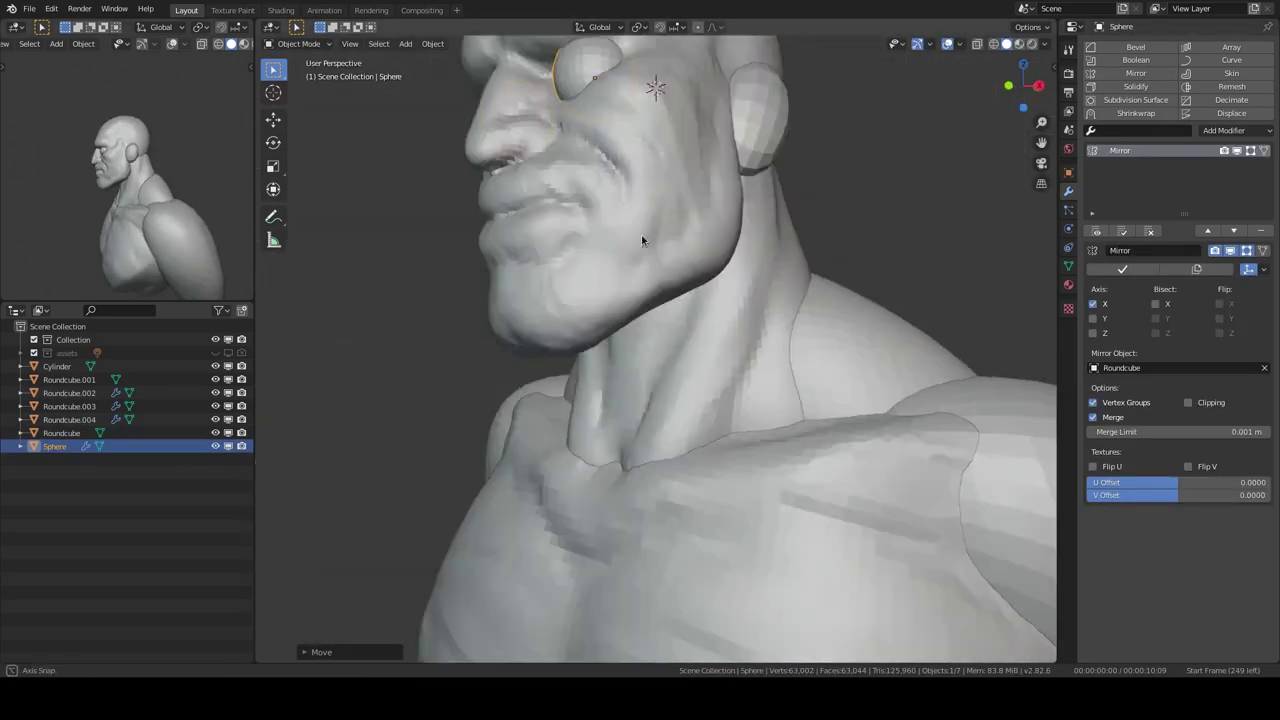
Step: Build up a heavy brow ridge over the eye sockets with the Clay and Elastic Deform brushes
middle_drag(643, 241, 762, 394)
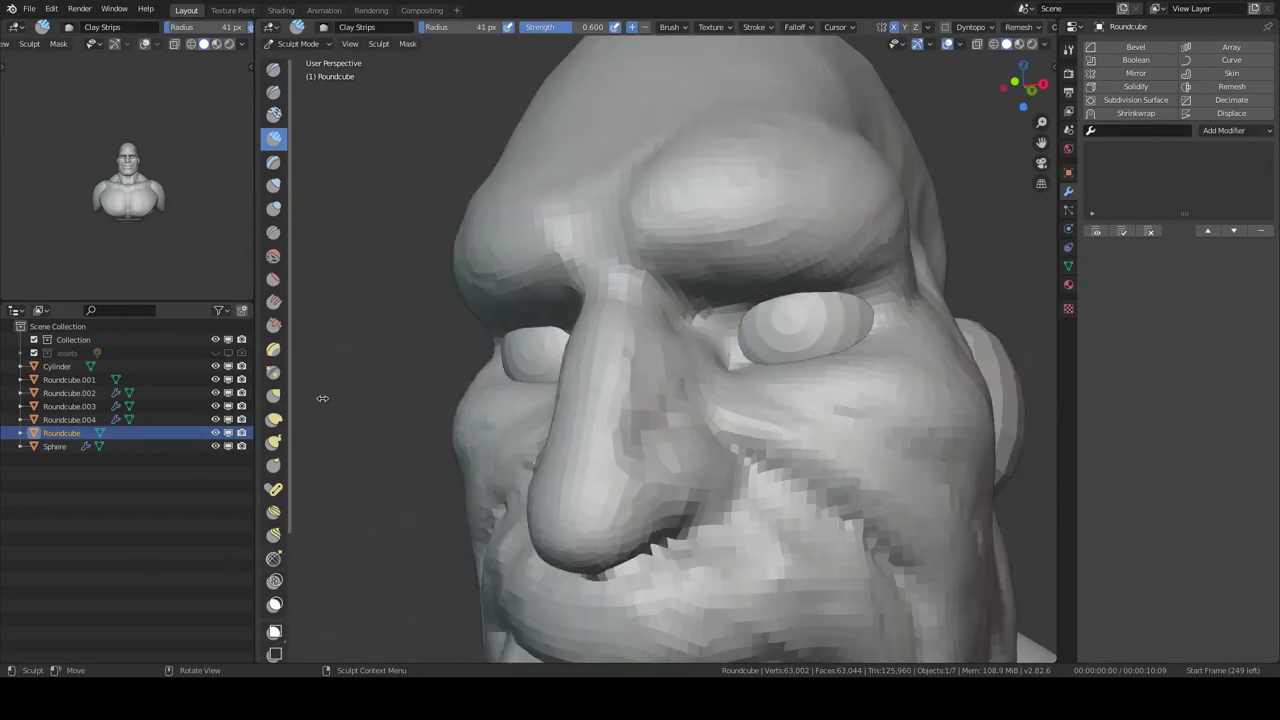
key(c)
middle_drag(696, 318, 688, 383)
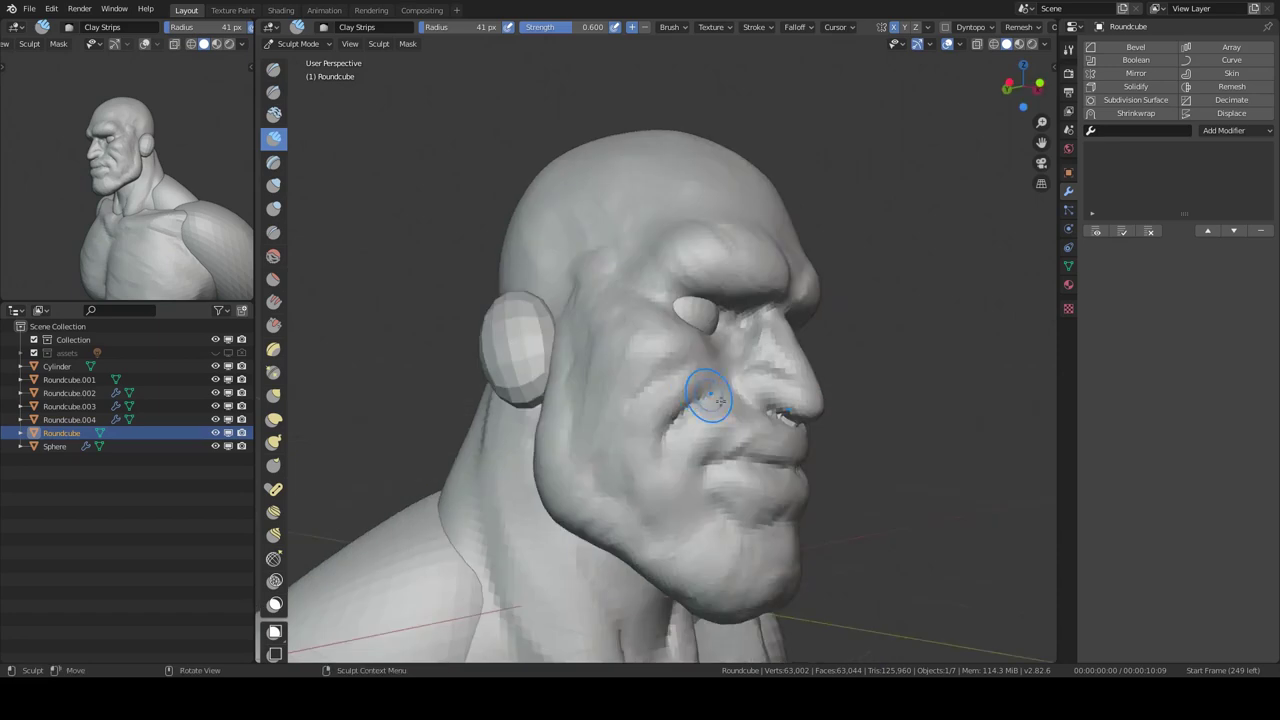
mouse_move(700, 337)
middle_down()
mouse_move(633, 371)
mouse_move(606, 443)
mouse_move(735, 367)
mouse_move(691, 337)
mouse_move(789, 342)
mouse_move(700, 330)
middle_up()
click(273, 418)
middle_drag(814, 300, 777, 318)
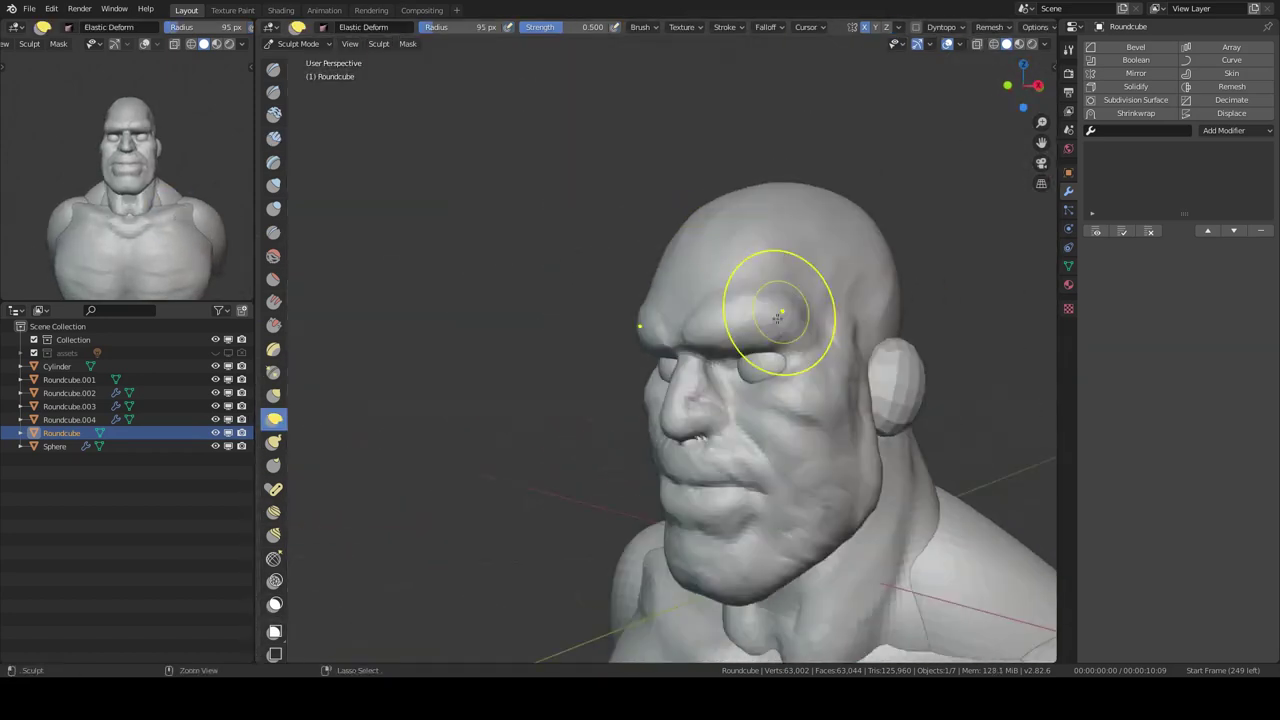
mouse_move(632, 210)
middle_down()
mouse_move(743, 386)
mouse_move(686, 257)
mouse_move(637, 350)
middle_up()
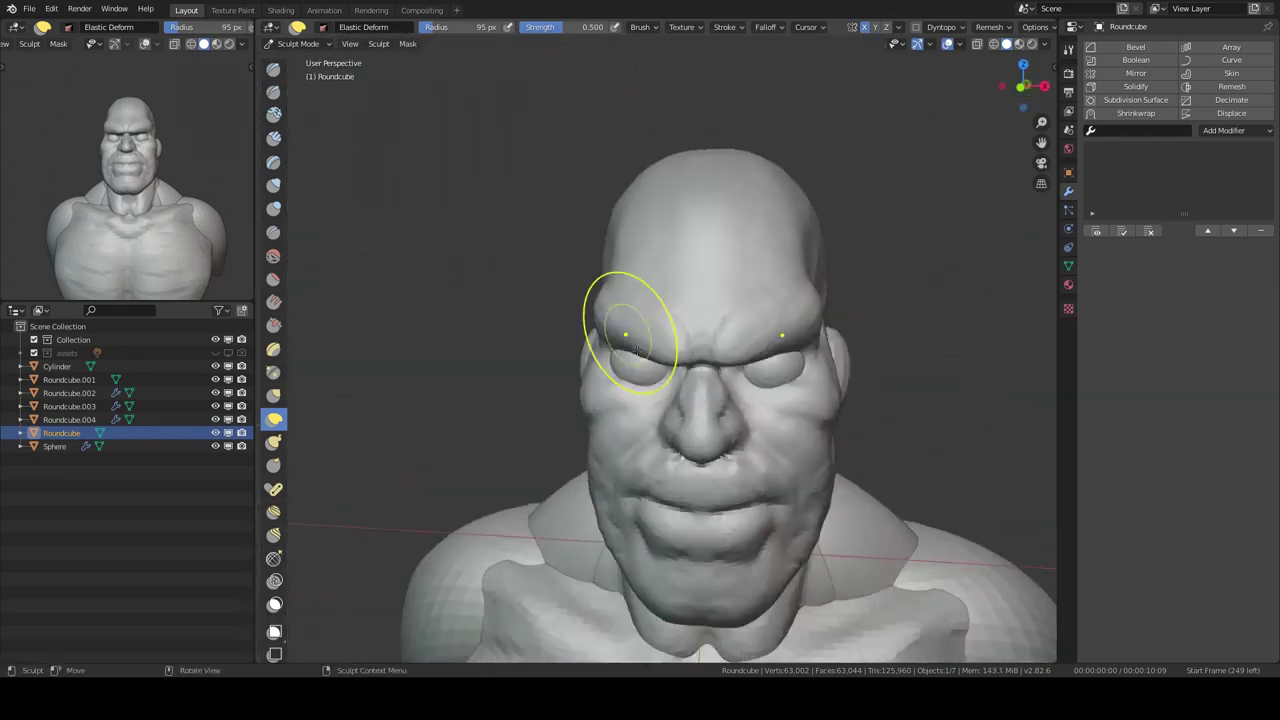
mouse_move(729, 353)
middle_down()
mouse_move(707, 348)
mouse_move(691, 386)
mouse_move(714, 376)
middle_up()
Step: Carve nostrils and deep creases around the nose and mouth with Clay Strips, Draw Sharp and Elastic Deform
key(c)
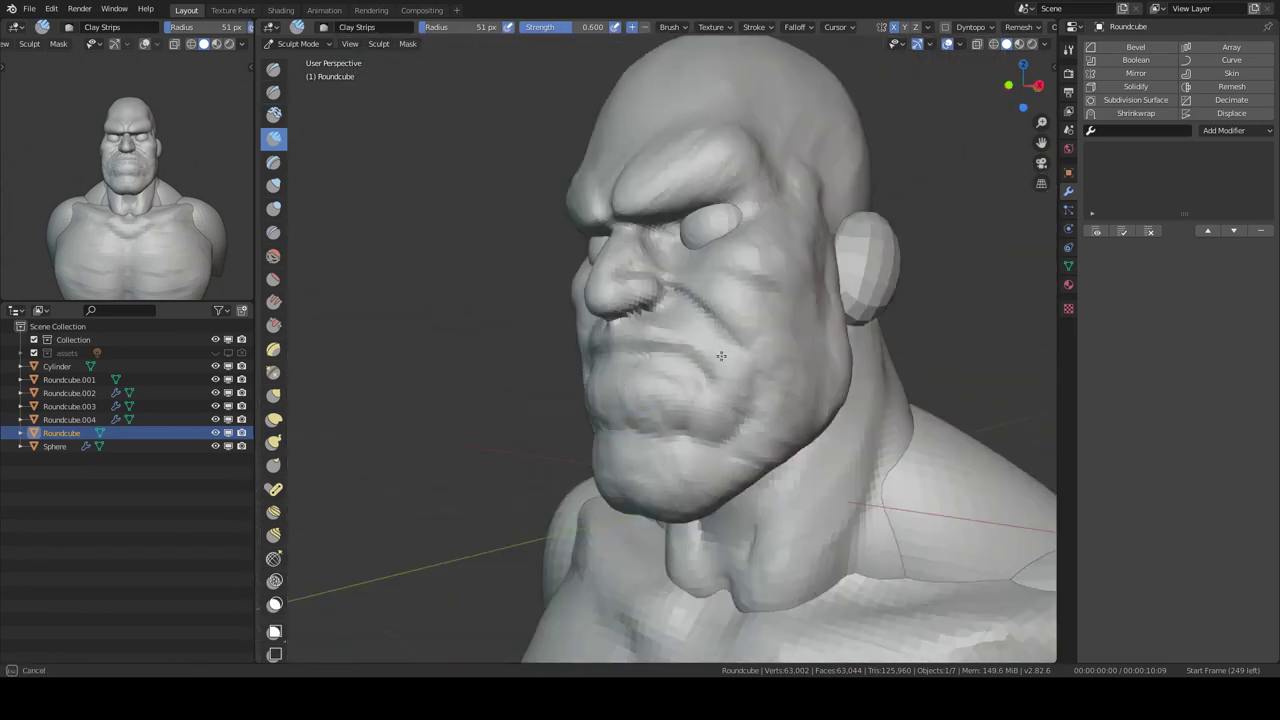
mouse_move(708, 389)
middle_down()
mouse_move(714, 337)
mouse_move(685, 224)
mouse_move(690, 255)
mouse_move(700, 243)
mouse_move(748, 334)
mouse_move(760, 300)
mouse_move(700, 271)
mouse_move(663, 344)
mouse_move(820, 423)
mouse_move(777, 386)
mouse_move(771, 329)
mouse_move(740, 300)
middle_up()
key(shift+x)
key(e)
scroll(790, 313, up, 3)
scroll(820, 345, down, 4)
scroll(700, 271, up, 3)
key(c)
scroll(740, 300, down, 3)
scroll(700, 343, up, 3)
mouse_move(700, 343)
middle_down()
mouse_move(700, 320)
mouse_move(652, 346)
mouse_move(571, 271)
mouse_move(647, 272)
mouse_move(814, 386)
mouse_move(872, 312)
middle_up()
scroll(647, 272, up, 3)
Step: Move the eye spheres back deeper under the brow in Object Mode
key(ctrl+Tab)
click(872, 312)
scroll(779, 381, down, 4)
scroll(760, 323, down, 2)
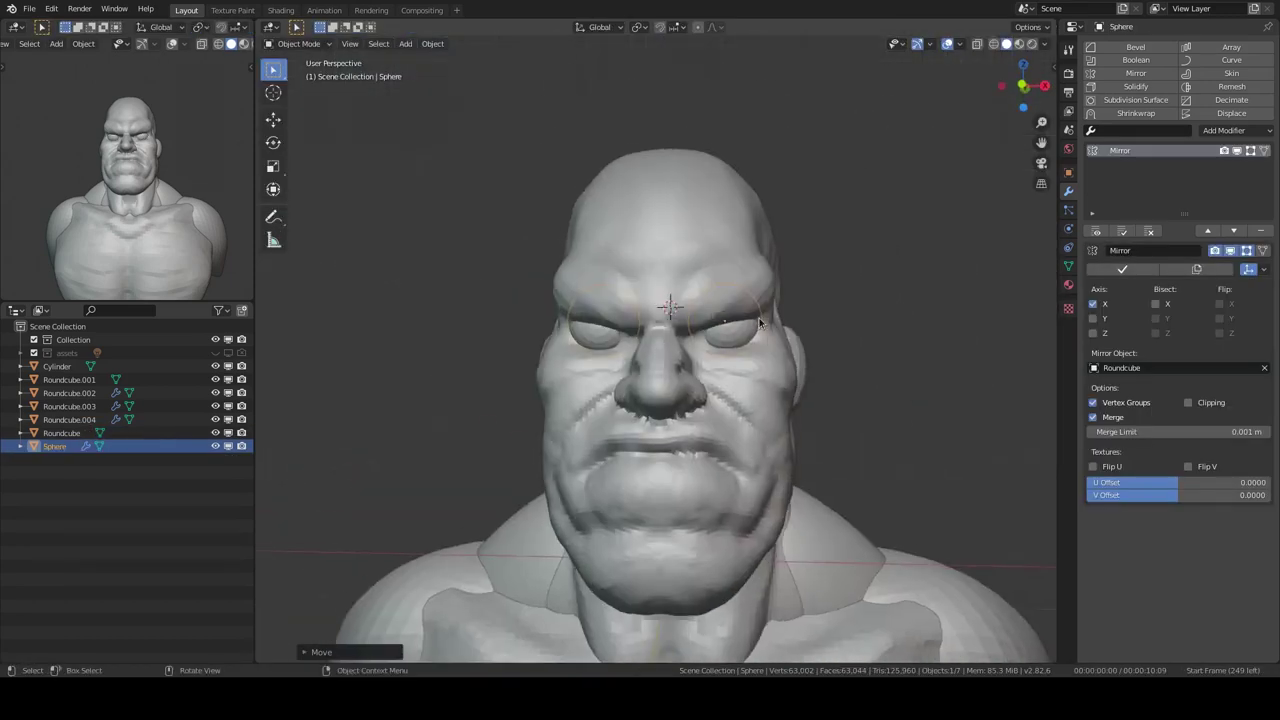
click(782, 402)
Step: Back in Sculpt Mode on Roundcube, thicken the cheeks and jowls with the Draw Sharp brush
key(ctrl+Tab)
mouse_move(782, 402)
middle_down()
mouse_move(771, 300)
mouse_move(822, 343)
mouse_move(789, 300)
mouse_move(794, 311)
middle_up()
scroll(800, 330, up, 2)
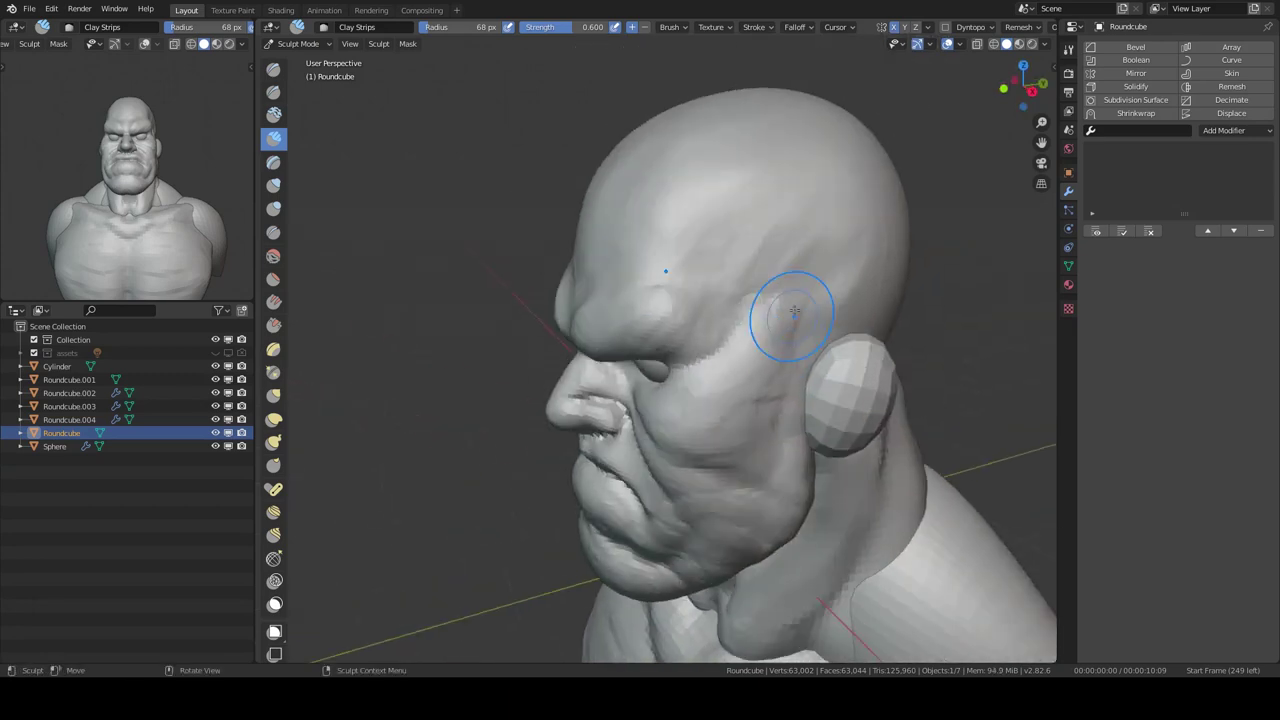
middle_drag(762, 403, 686, 314)
scroll(757, 294, up, 4)
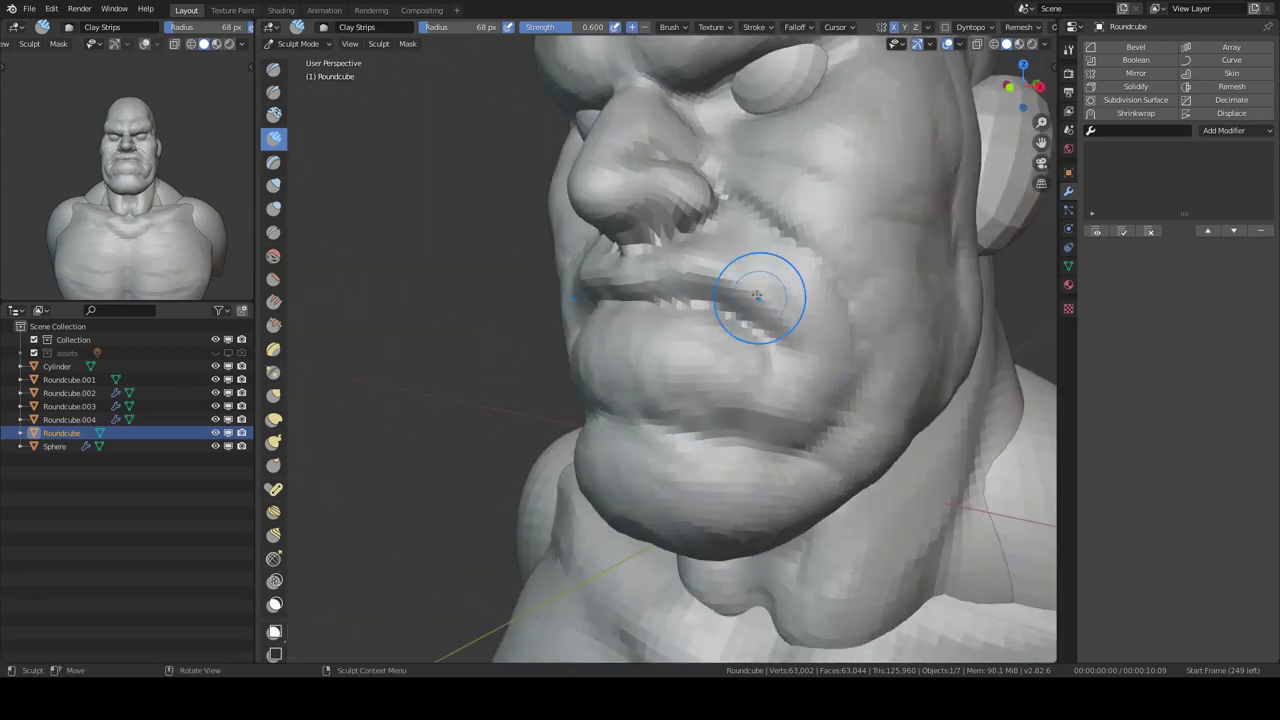
key(shift+space)
scroll(795, 323, up, 2)
scroll(795, 325, down, 3)
Step: Curl the mouth into a downturned grimace with thick lips and a rounder, jutting chin
mouse_move(795, 325)
middle_down()
mouse_move(829, 357)
mouse_move(727, 392)
mouse_move(740, 385)
mouse_move(749, 268)
middle_up()
scroll(727, 392, up, 2)
mouse_move(716, 398)
middle_down()
mouse_move(757, 386)
mouse_move(809, 314)
mouse_move(714, 337)
mouse_move(800, 314)
mouse_move(626, 474)
mouse_move(720, 380)
mouse_move(751, 400)
mouse_move(686, 314)
middle_up()
scroll(763, 357, up, 2)
scroll(763, 357, down, 3)
scroll(751, 400, up, 2)
scroll(686, 314, down, 2)
key(KP_1)
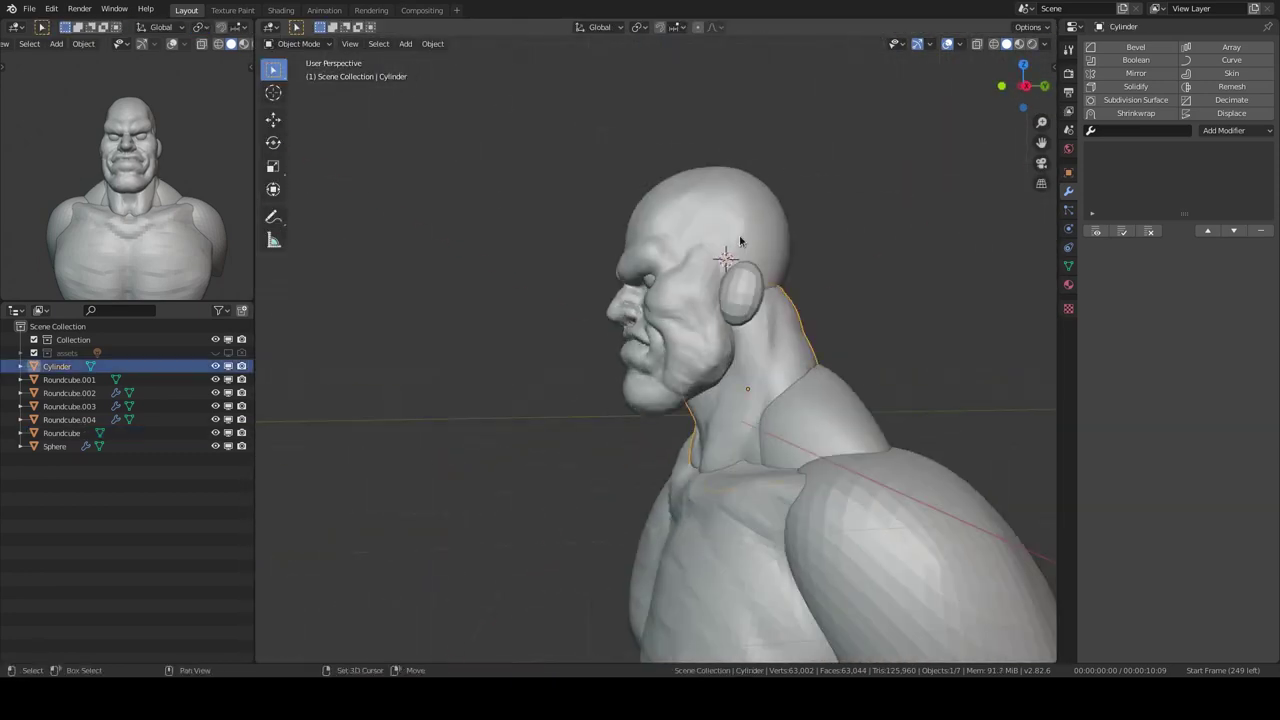
key(KP_1)
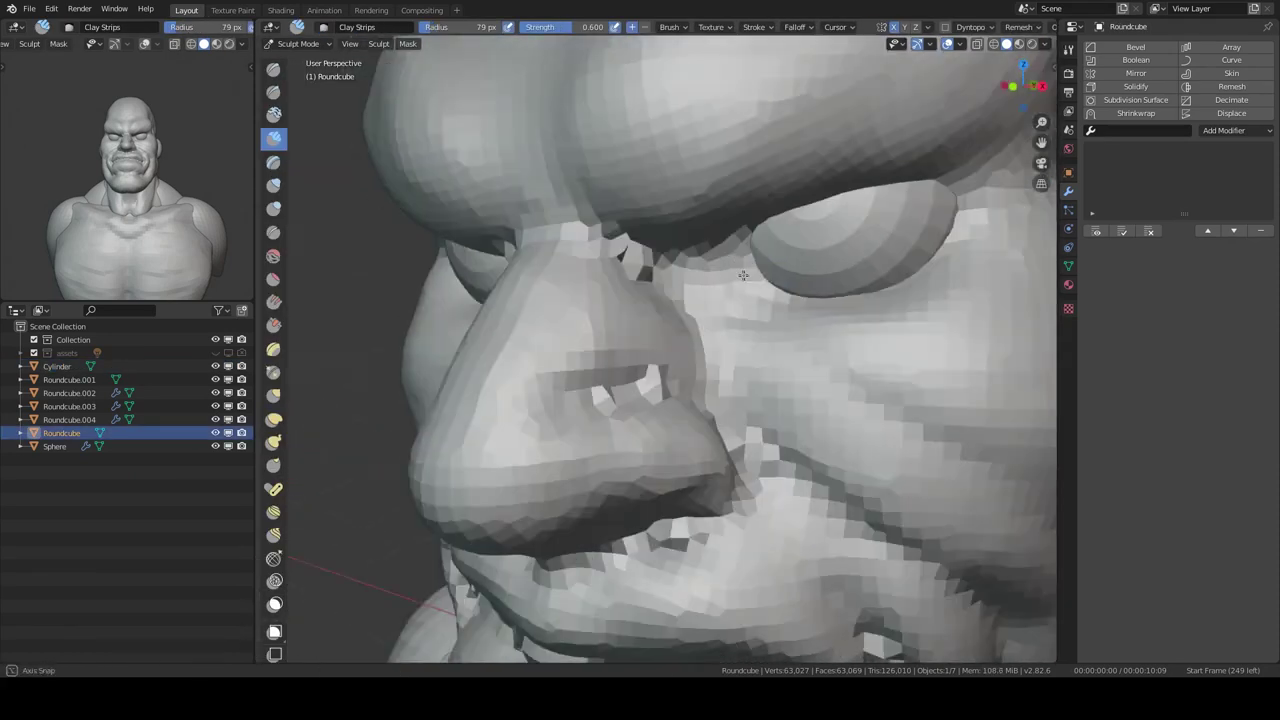
Step: Shape thick lips and deepen the brow furrow with the Clay Strips and Elastic Deform brushes
middle_drag(743, 275, 800, 300)
key(w)
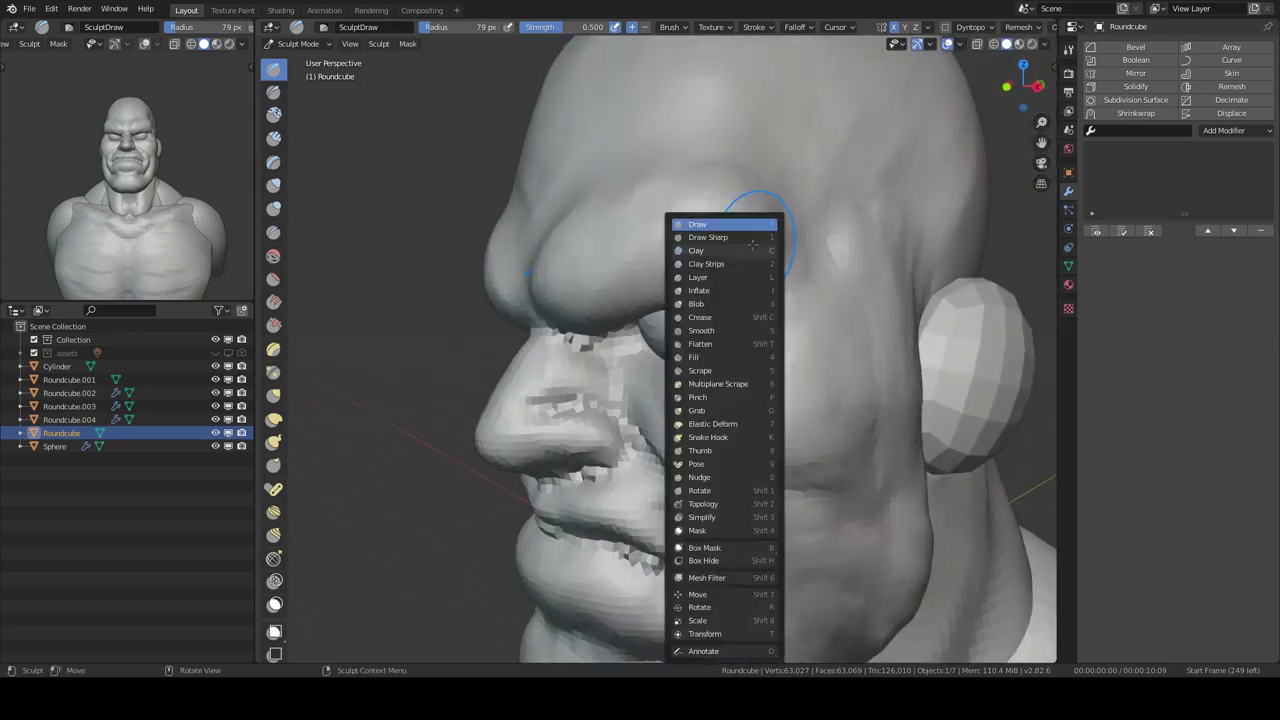
key(2)
mouse_move(752, 244)
middle_down()
mouse_move(616, 232)
mouse_move(672, 274)
mouse_move(729, 225)
mouse_move(731, 286)
mouse_move(604, 355)
middle_up()
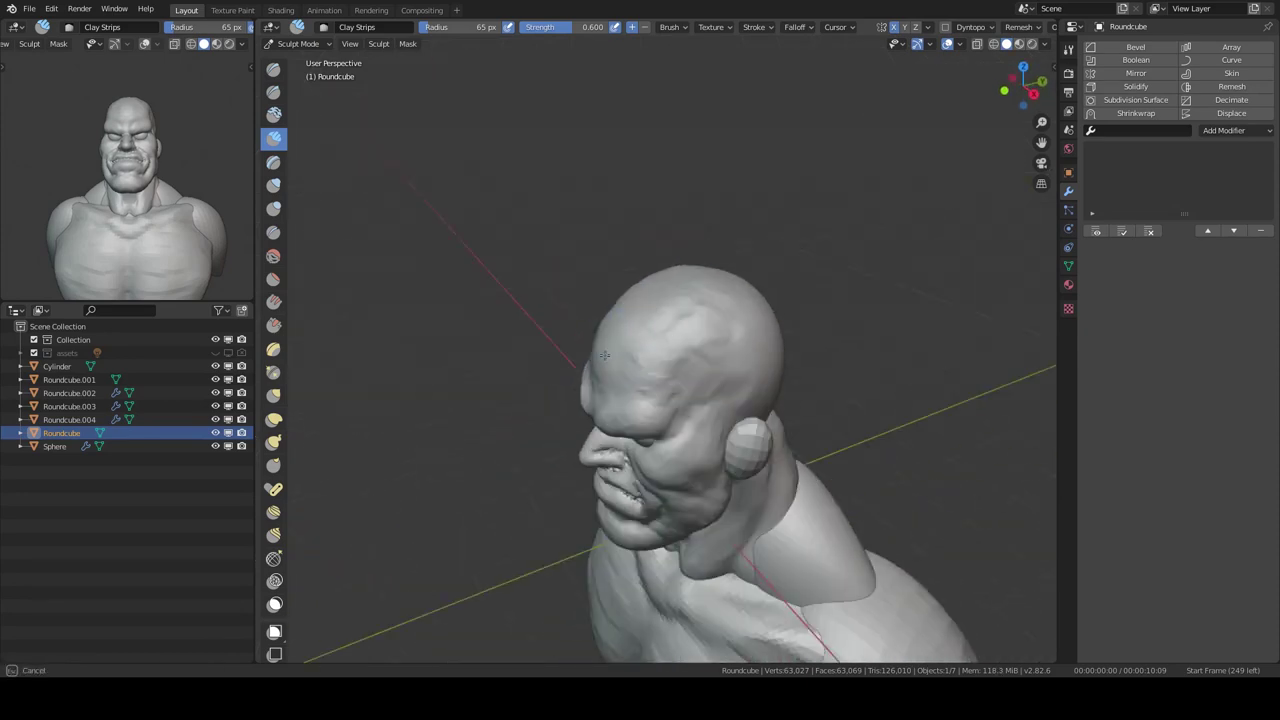
scroll(636, 418, up, 3)
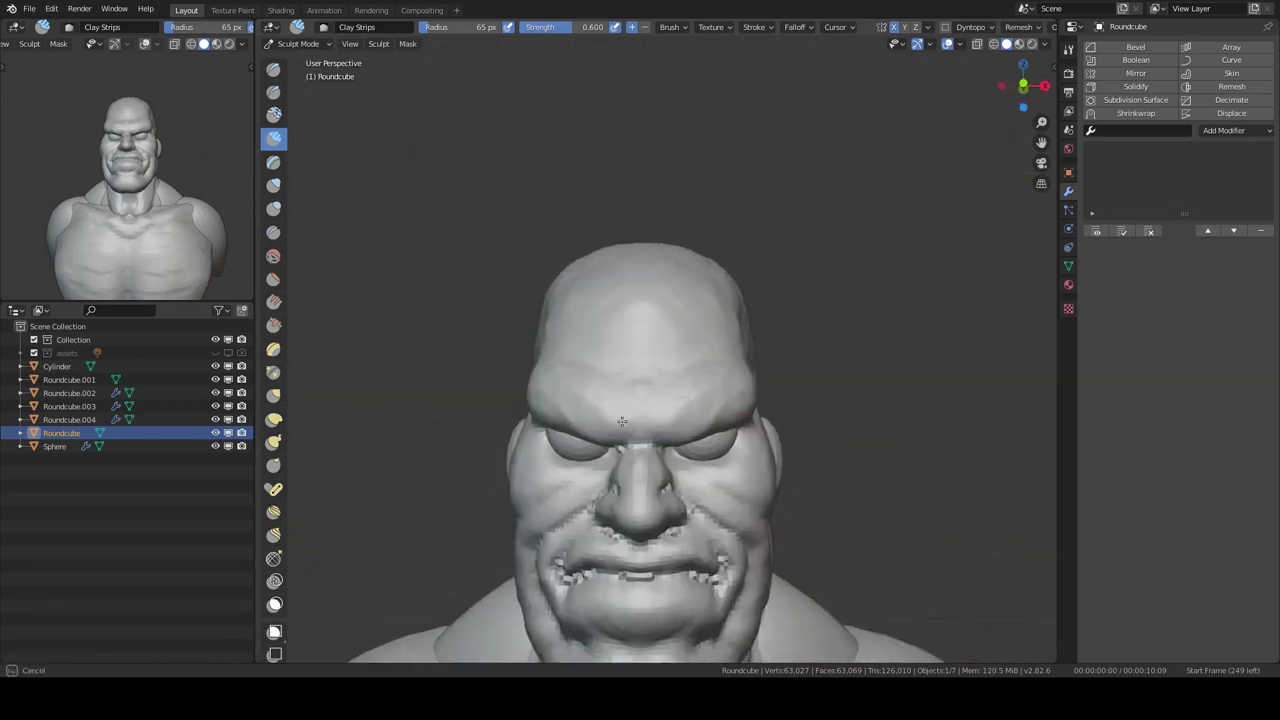
middle_drag(589, 377, 666, 407)
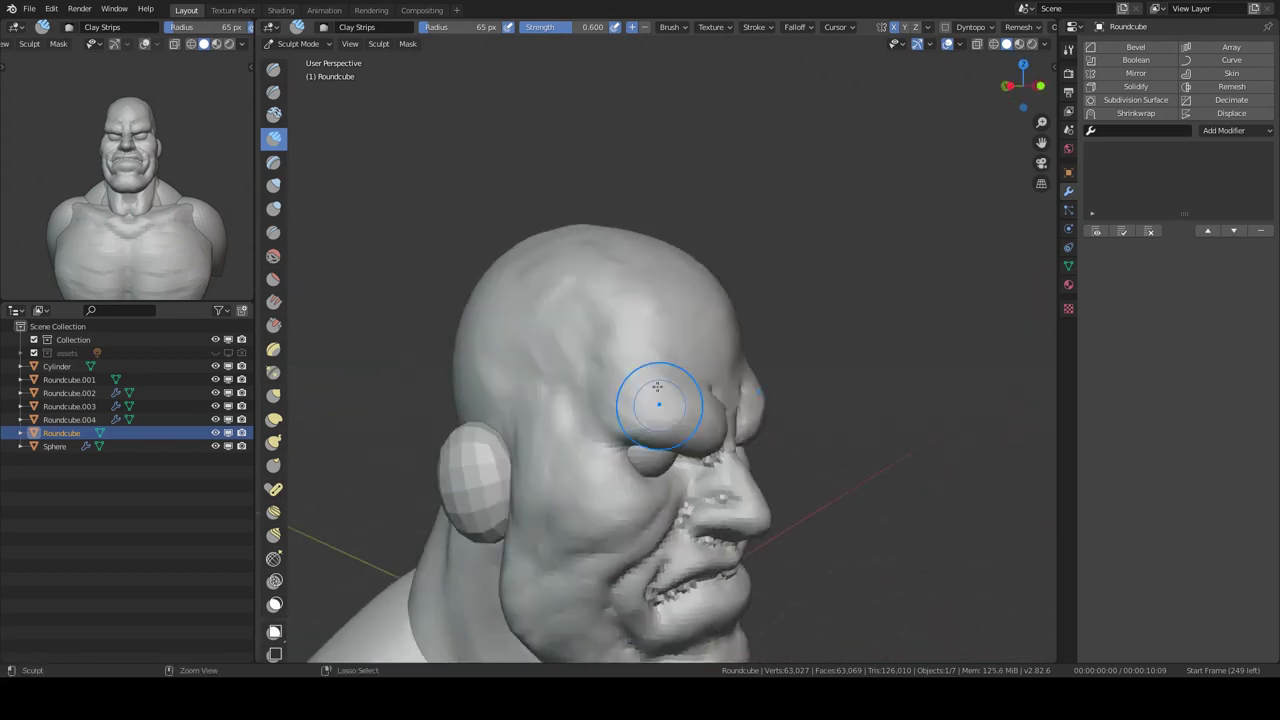
middle_drag(587, 370, 640, 380)
click(273, 418)
mouse_move(700, 337)
middle_down()
mouse_move(671, 329)
mouse_move(694, 327)
middle_up()
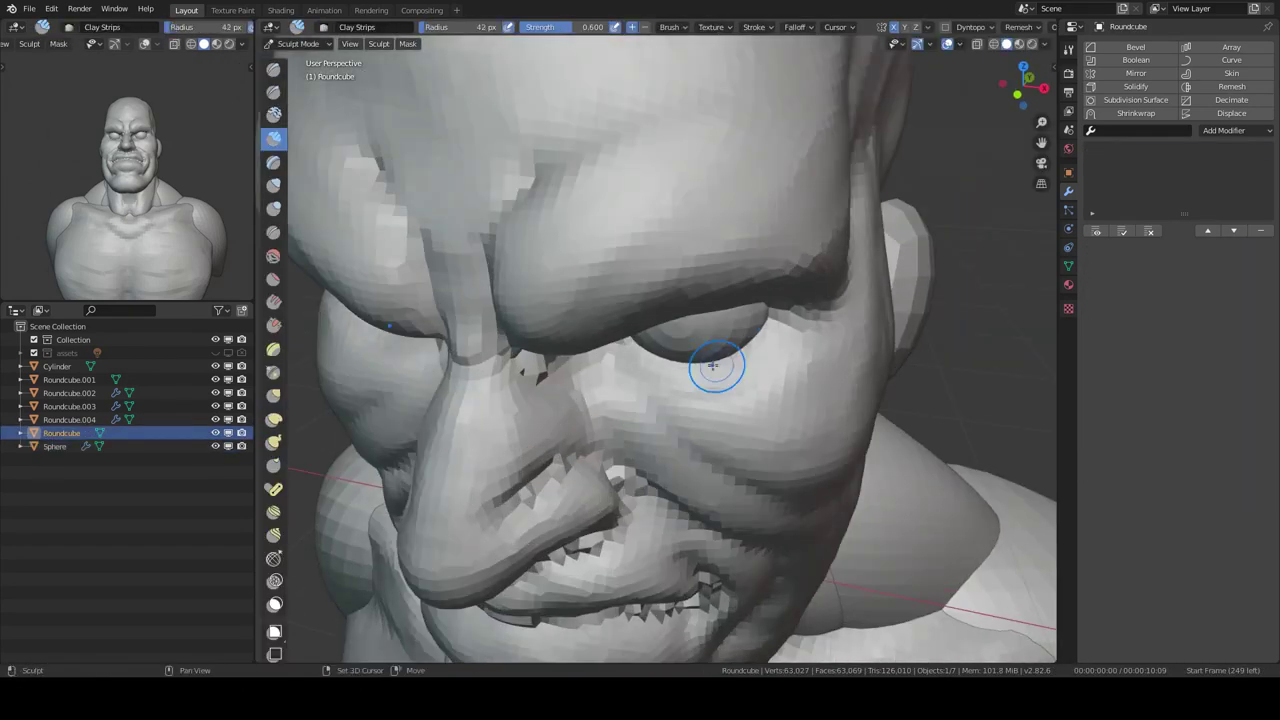
mouse_move(716, 367)
middle_down()
mouse_move(730, 315)
mouse_move(669, 278)
middle_up()
Step: Sculpt a row of jagged bared teeth and a heavy jaw with Clay Strips
key(c)
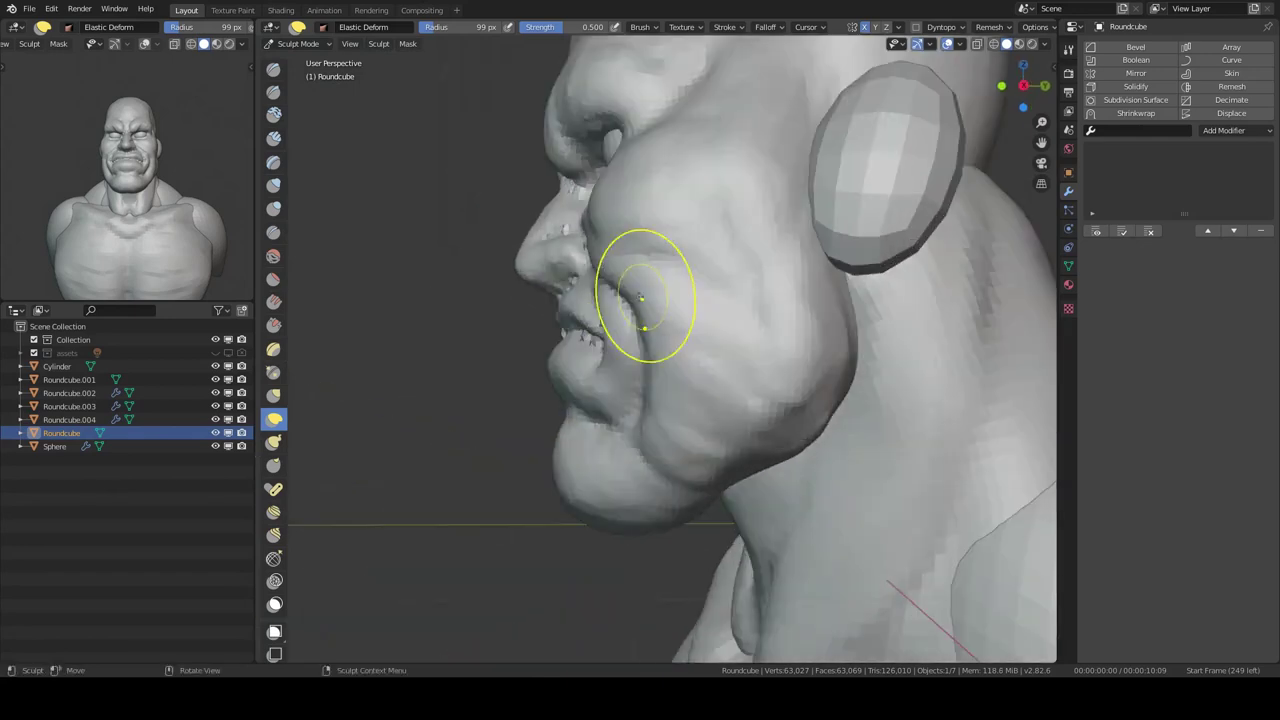
middle_drag(641, 297, 673, 243)
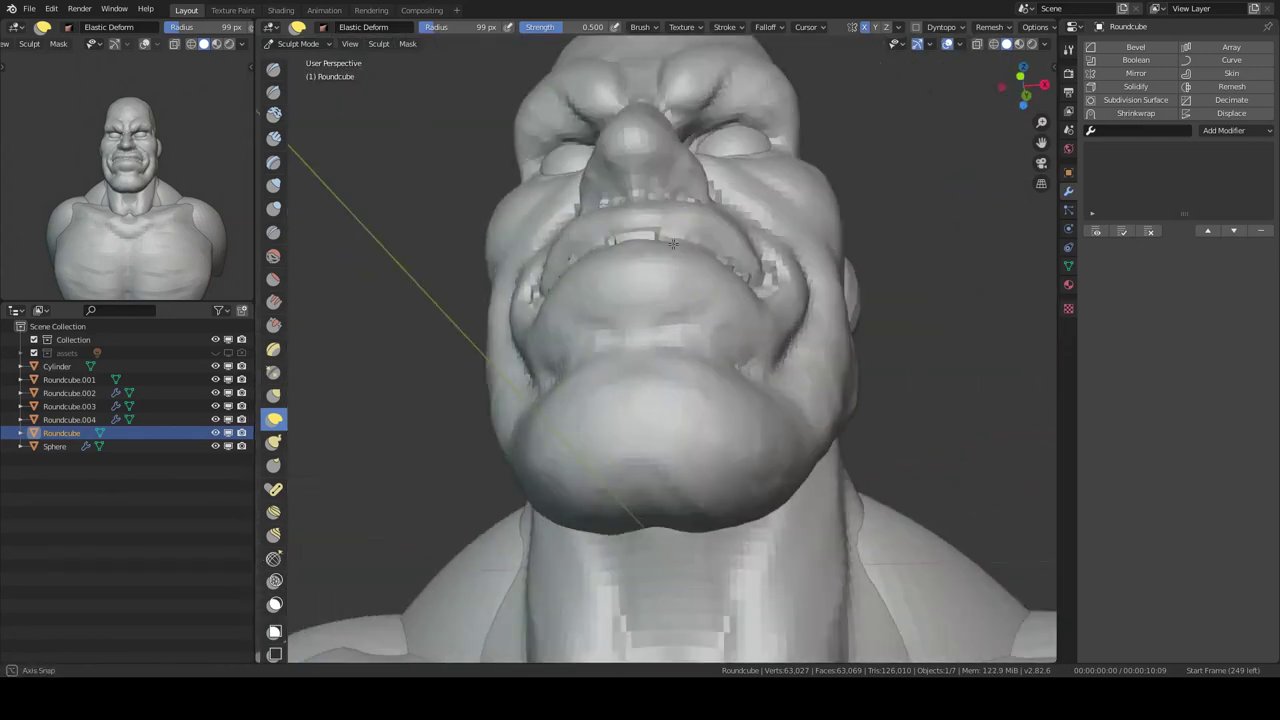
alt+middle_drag(648, 321, 706, 424)
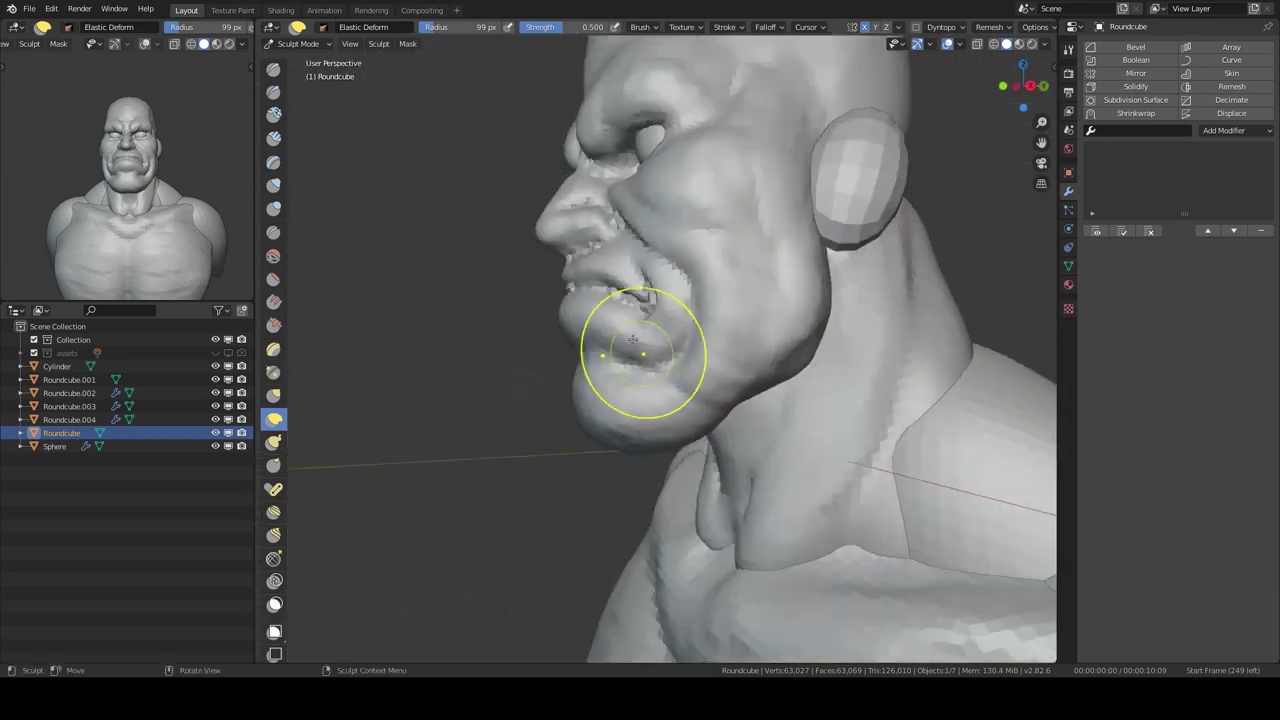
middle_drag(633, 340, 757, 397)
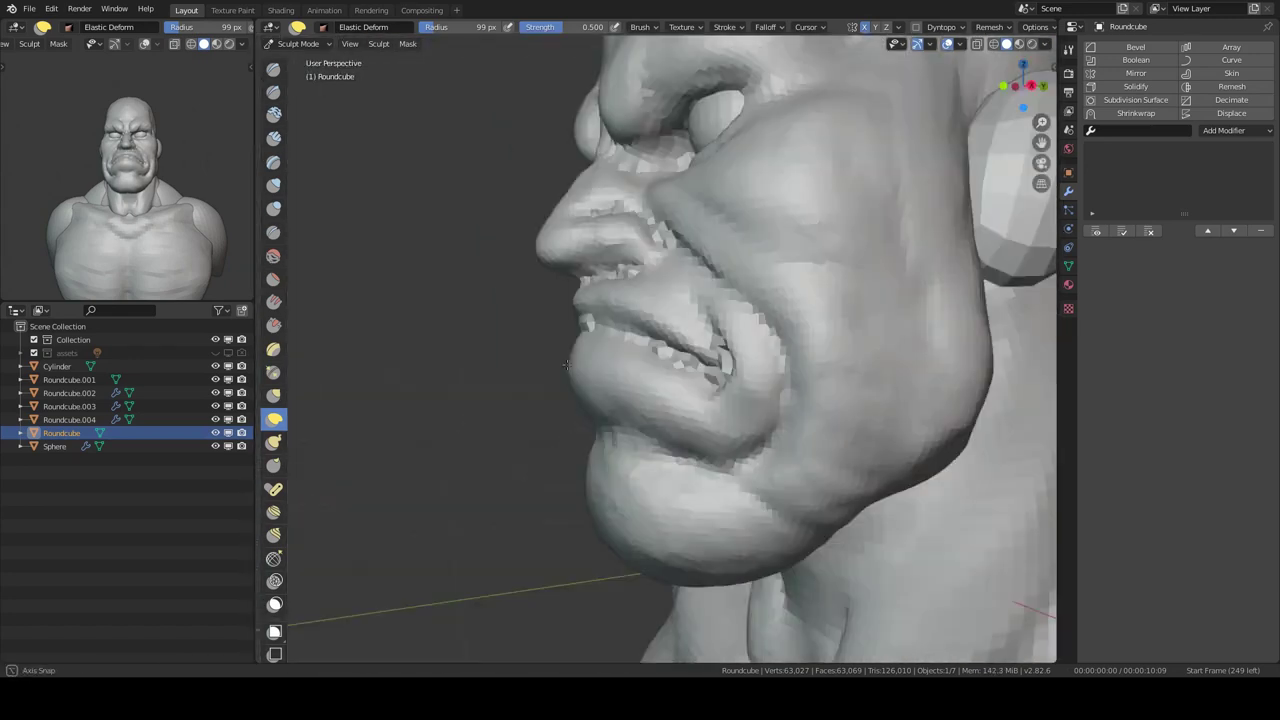
middle_drag(680, 380, 732, 325)
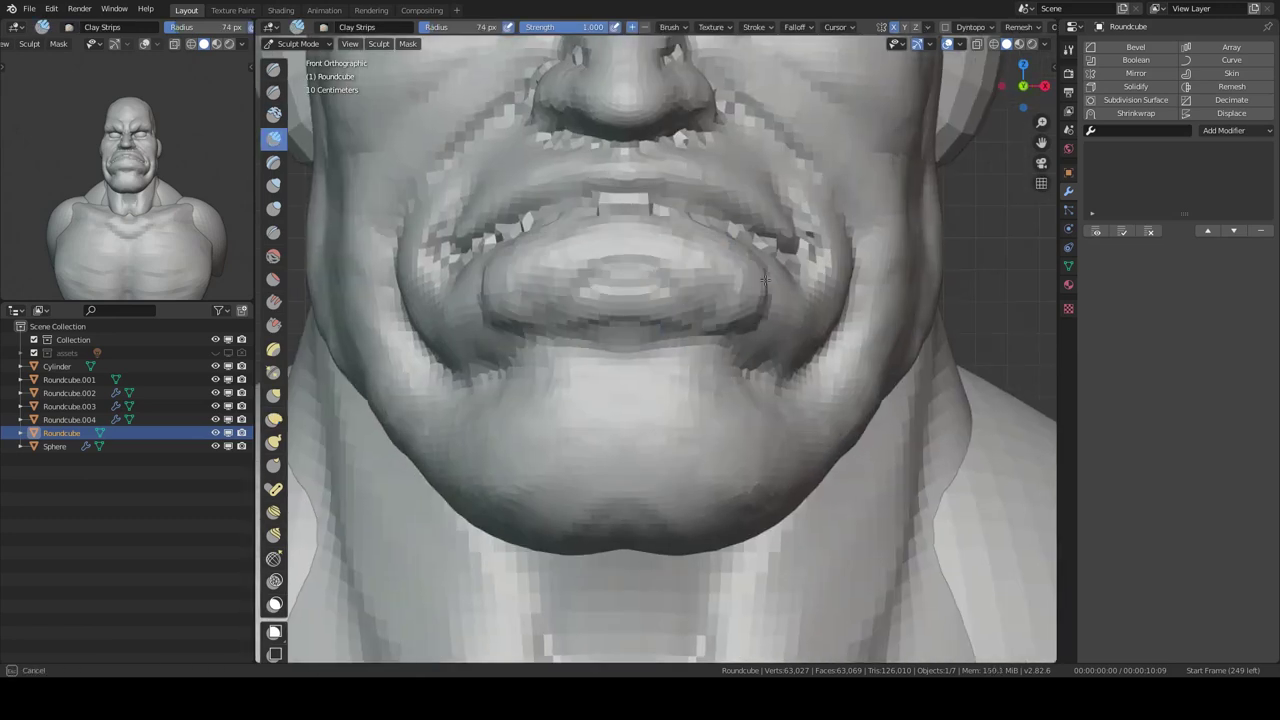
scroll(628, 289, down, 3)
middle_drag(663, 371, 628, 318)
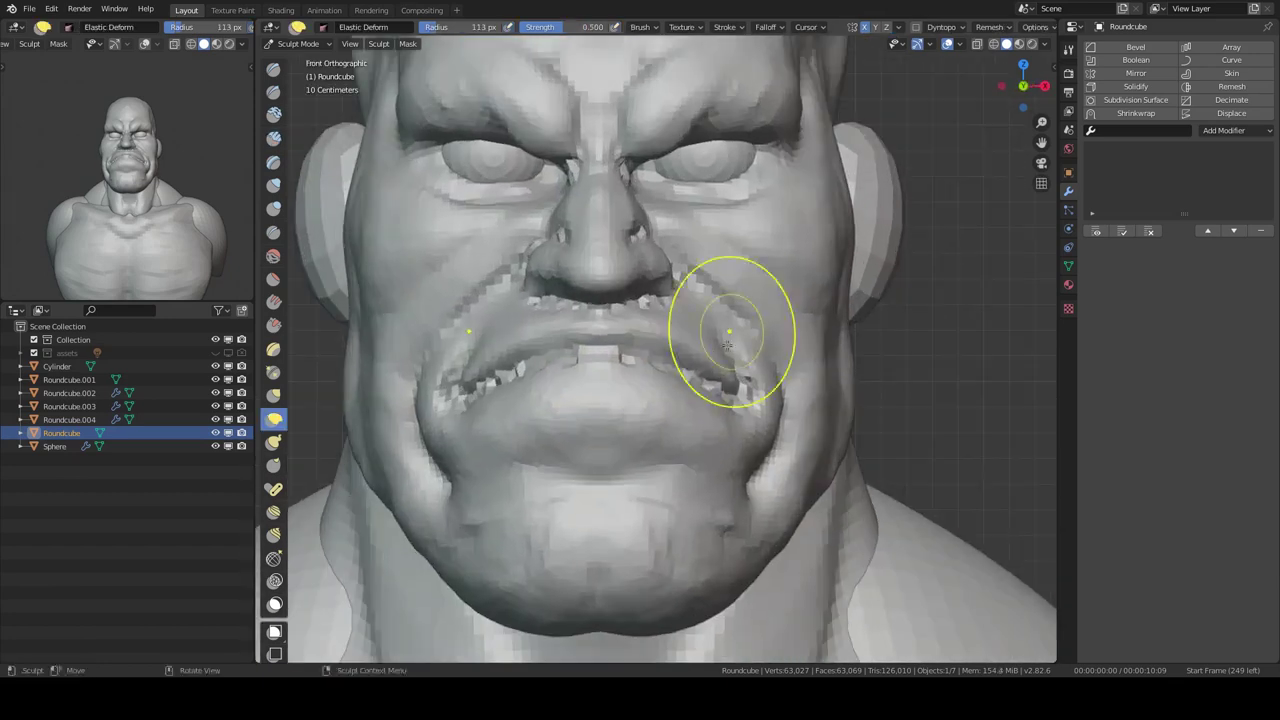
scroll(700, 420, down, 2)
shift+middle_drag(686, 486, 729, 320)
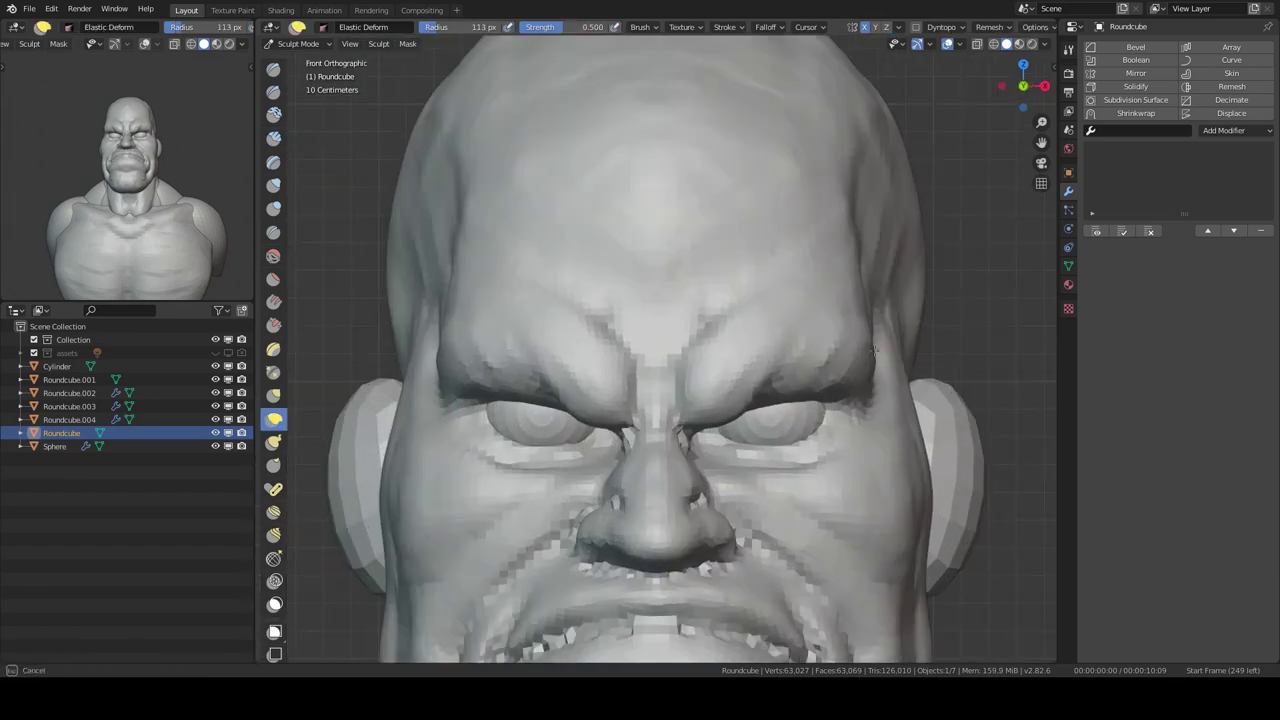
scroll(797, 404, down, 3)
scroll(797, 404, up, 2)
scroll(800, 410, up, 2)
middle_drag(800, 410, 753, 352)
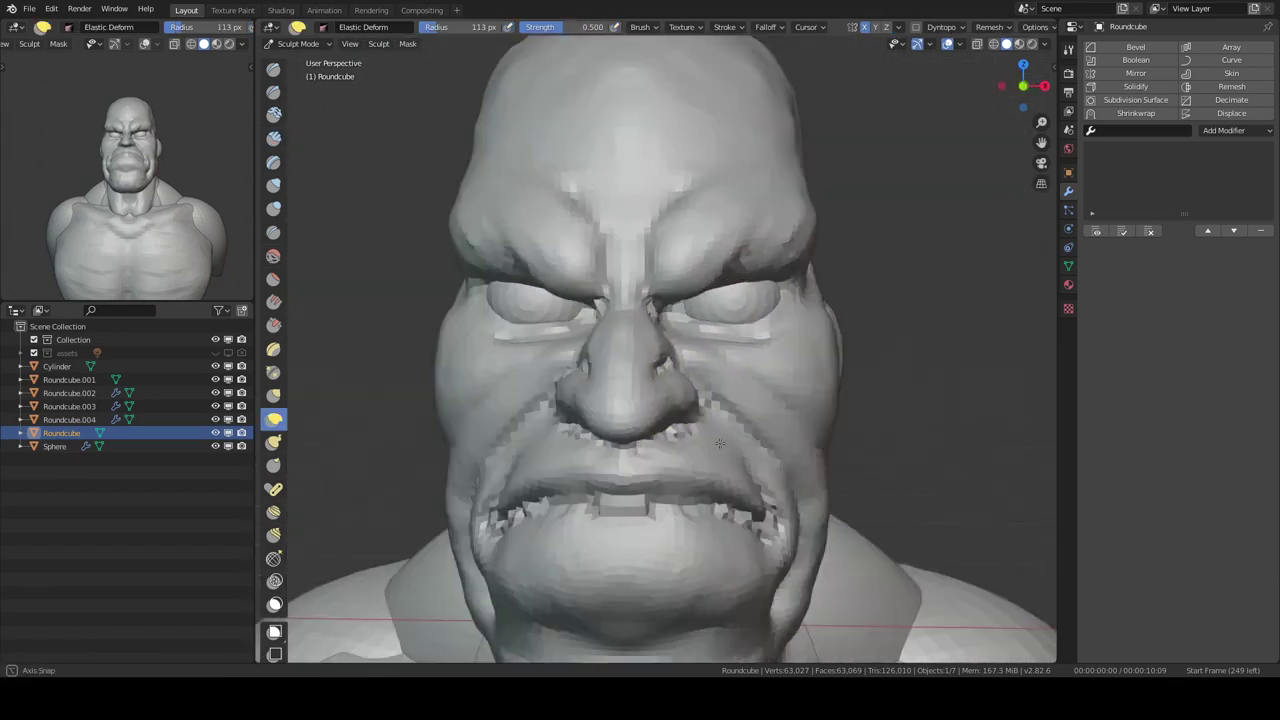
key(Escape)
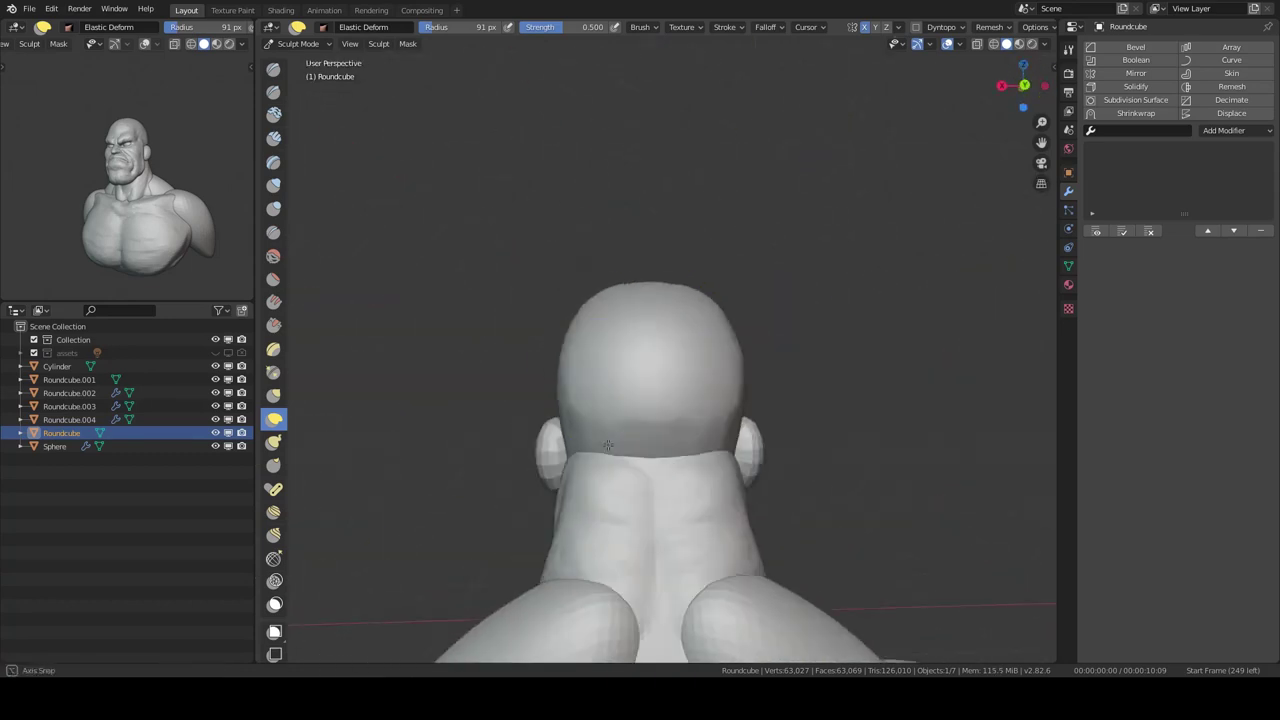
Step: Check the remesh settings, then carve harder mouth creases and small tusks jutting from the lower lip
click(1033, 44)
click(990, 27)
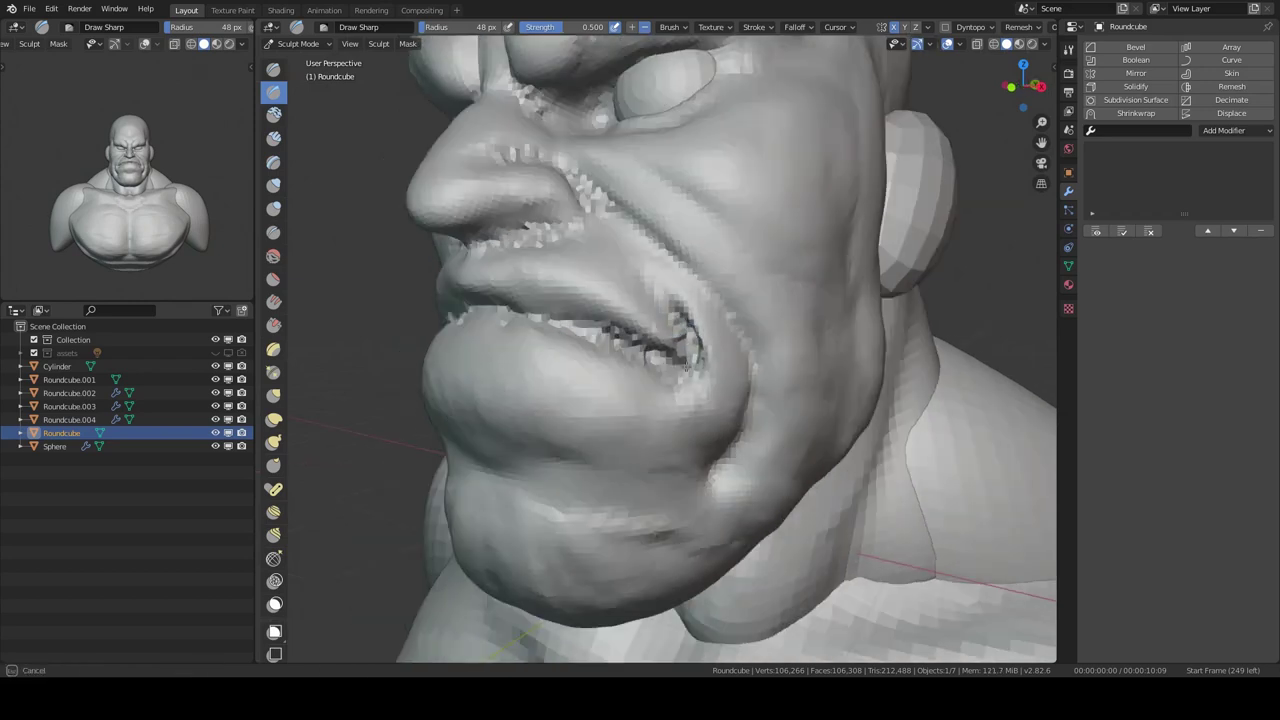
mouse_move(686, 368)
middle_down()
mouse_move(757, 300)
mouse_move(614, 343)
middle_up()
key(c)
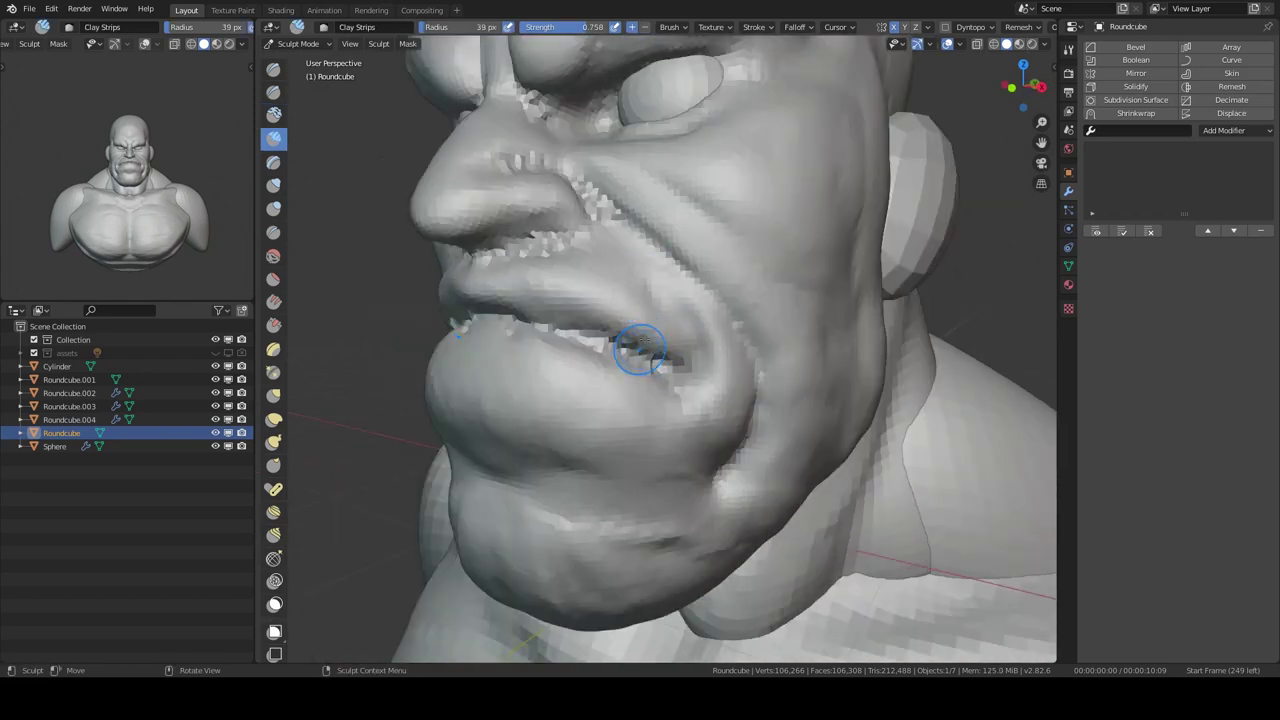
mouse_move(700, 309)
middle_down()
mouse_move(611, 294)
mouse_move(638, 386)
mouse_move(634, 266)
mouse_move(763, 171)
mouse_move(678, 178)
mouse_move(686, 320)
mouse_move(714, 223)
mouse_move(820, 315)
mouse_move(654, 408)
mouse_move(674, 337)
mouse_move(629, 429)
mouse_move(751, 429)
mouse_move(755, 410)
middle_up()
key(x)
key(e)
key(c)
key(shift+x)
key(c)
mouse_move(675, 338)
middle_down()
mouse_move(691, 363)
mouse_move(677, 377)
mouse_move(722, 386)
middle_up()
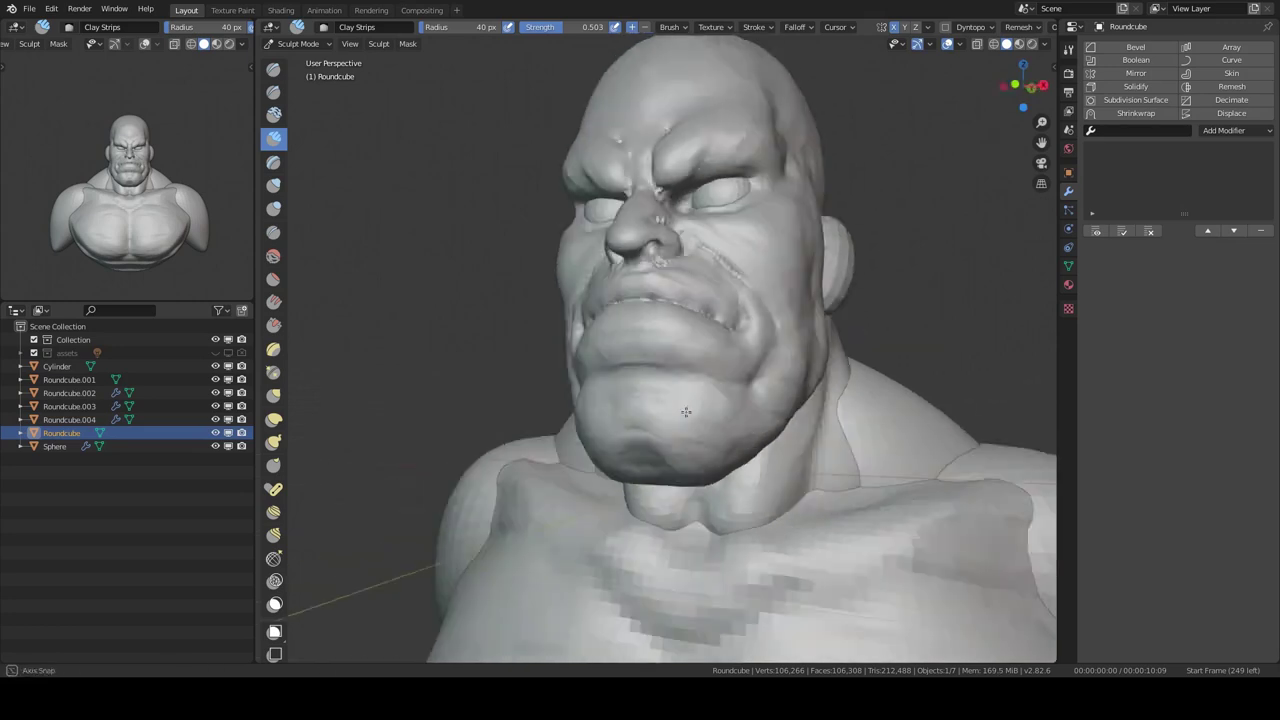
Step: Add wrinkles across the cheeks with Clay Strips from a low frontal view
key(shift+space)
mouse_move(698, 390)
middle_down()
mouse_move(714, 301)
mouse_move(729, 368)
mouse_move(700, 309)
middle_up()
key(c)
mouse_move(777, 394)
middle_down()
mouse_move(709, 403)
mouse_move(827, 431)
middle_up()
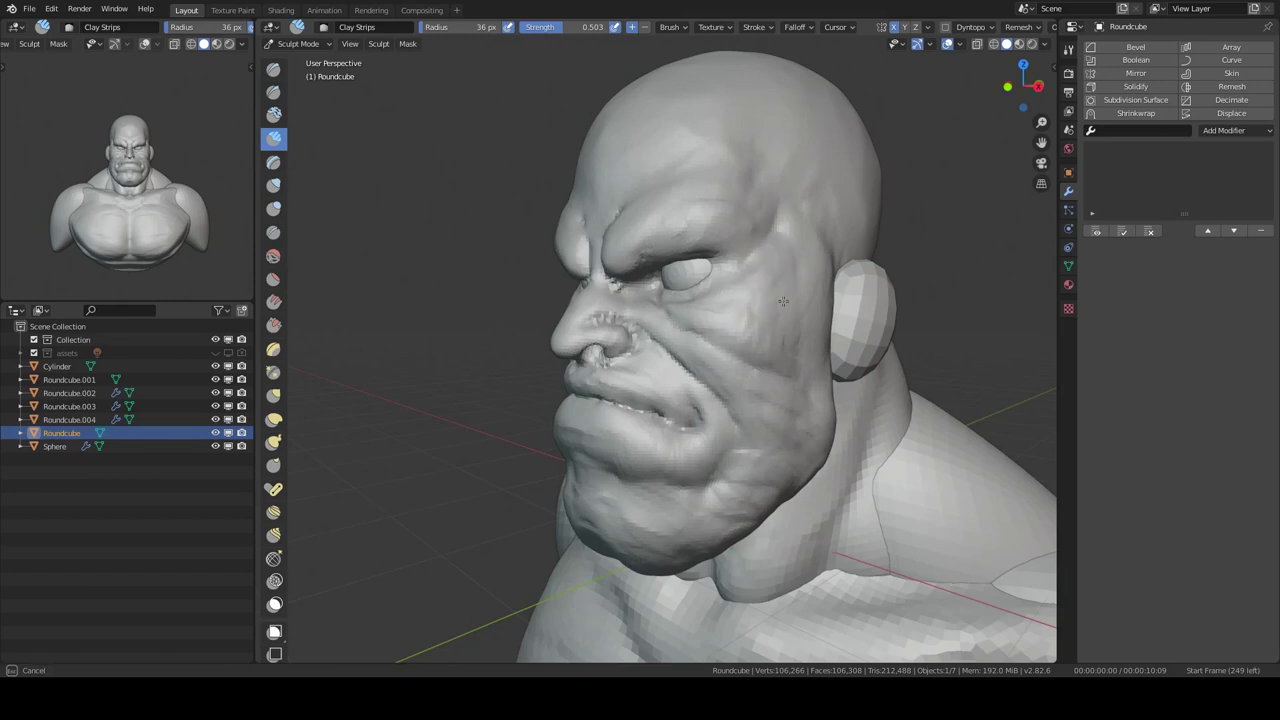
scroll(690, 470, up, 8)
Step: Build heavy lids hooding the eyeballs using Elastic Deform and Clay Strips
mouse_move(690, 470)
middle_down()
mouse_move(749, 309)
mouse_move(634, 437)
mouse_move(743, 374)
mouse_move(601, 376)
middle_up()
key(shift+space)
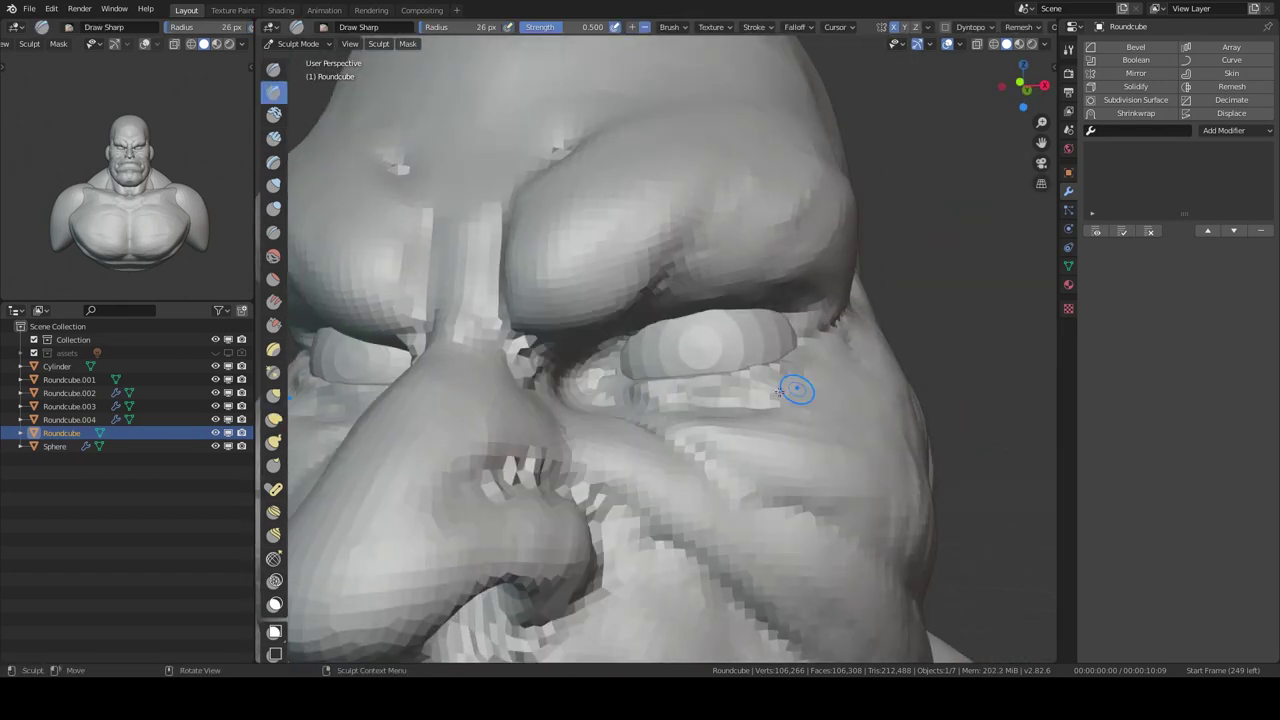
middle_drag(797, 391, 790, 340)
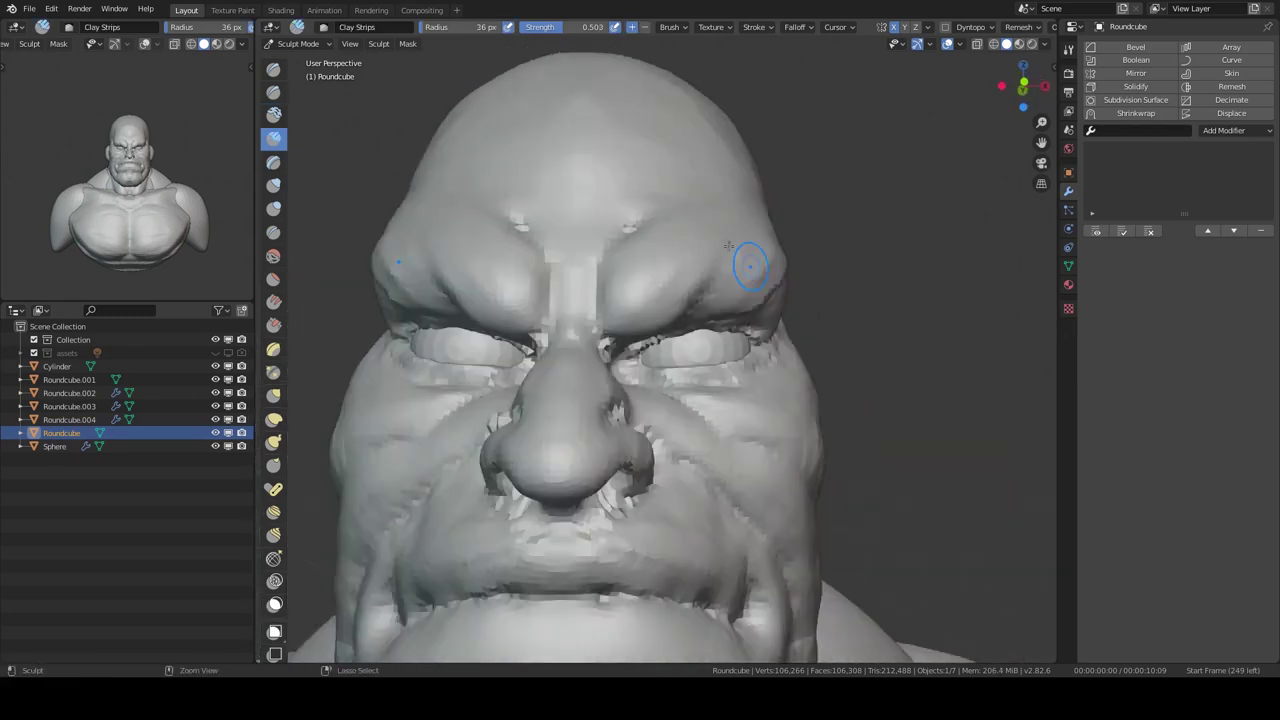
middle_drag(693, 272, 645, 277)
scroll(645, 277, up, 3)
middle_drag(740, 215, 593, 300)
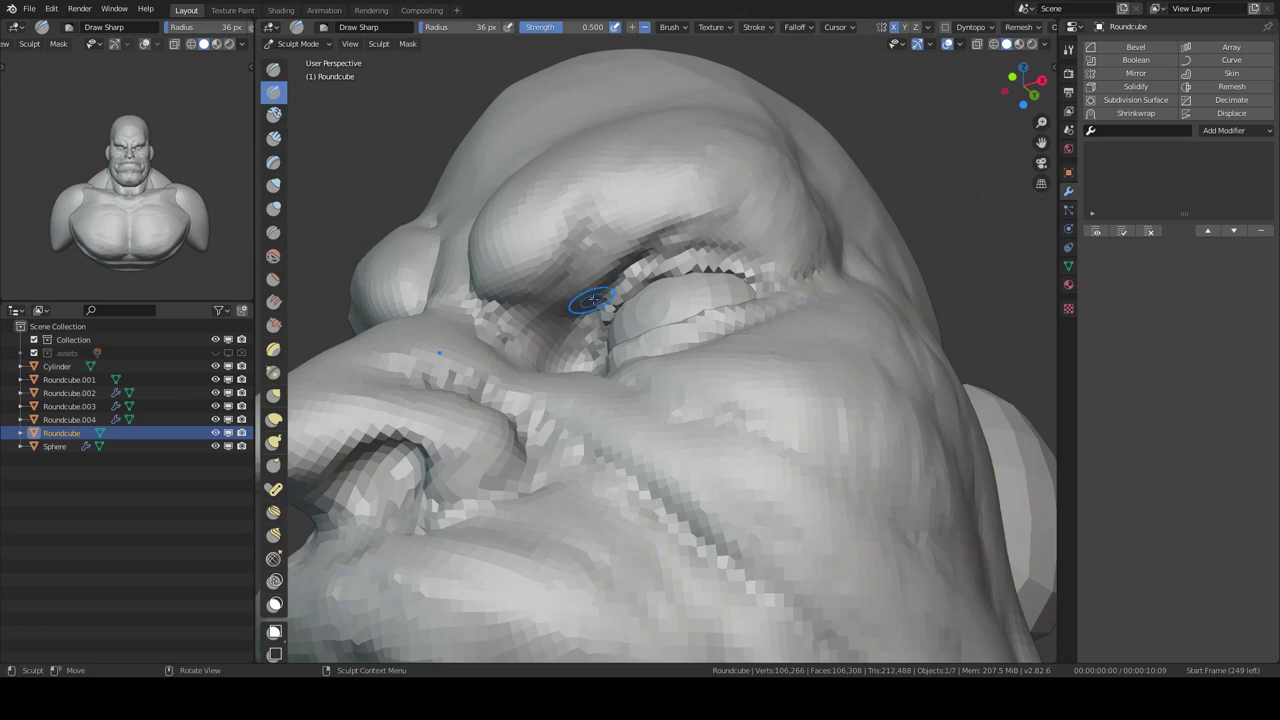
mouse_move(693, 243)
middle_down()
mouse_move(697, 229)
mouse_move(639, 240)
middle_up()
key(c)
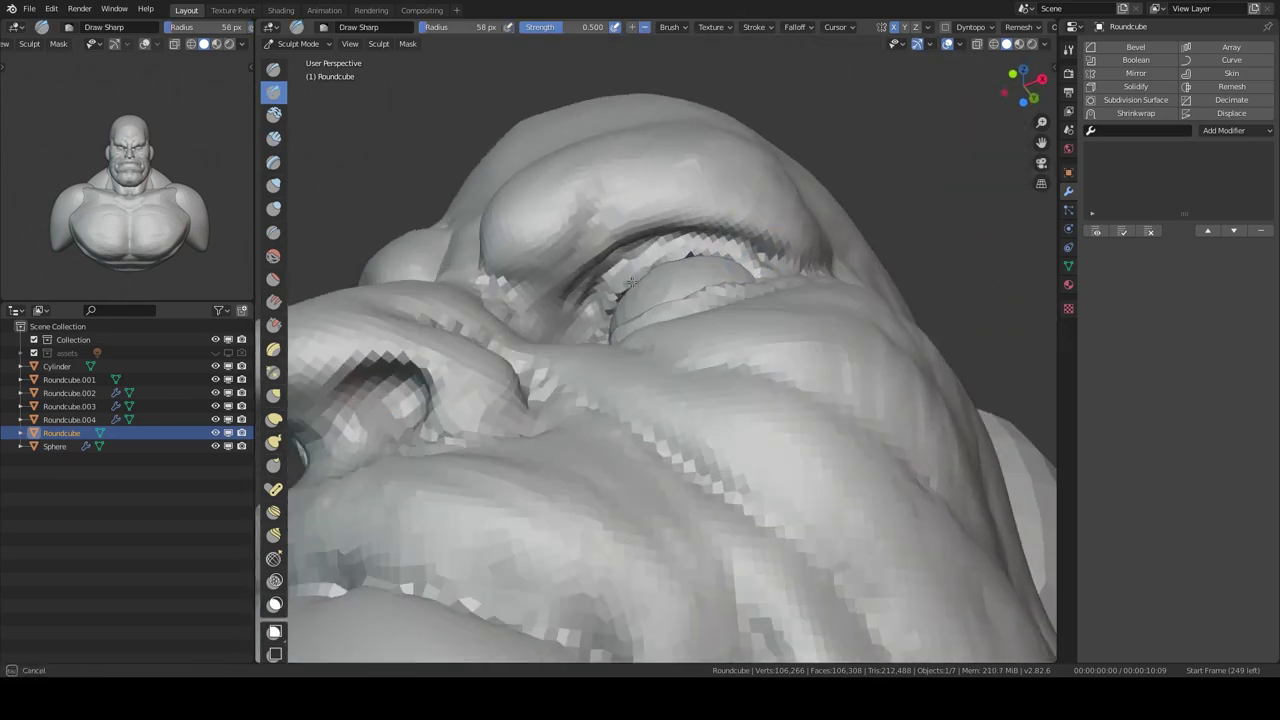
middle_drag(806, 285, 743, 326)
mouse_move(776, 283)
middle_down()
mouse_move(624, 295)
mouse_move(720, 258)
mouse_move(715, 193)
middle_up()
Step: Deepen the brow creases and refine around the eyes and nose with Clay Strips
key(shift+space)
key(c)
mouse_move(655, 319)
middle_down()
mouse_move(749, 163)
mouse_move(657, 386)
mouse_move(654, 348)
middle_up()
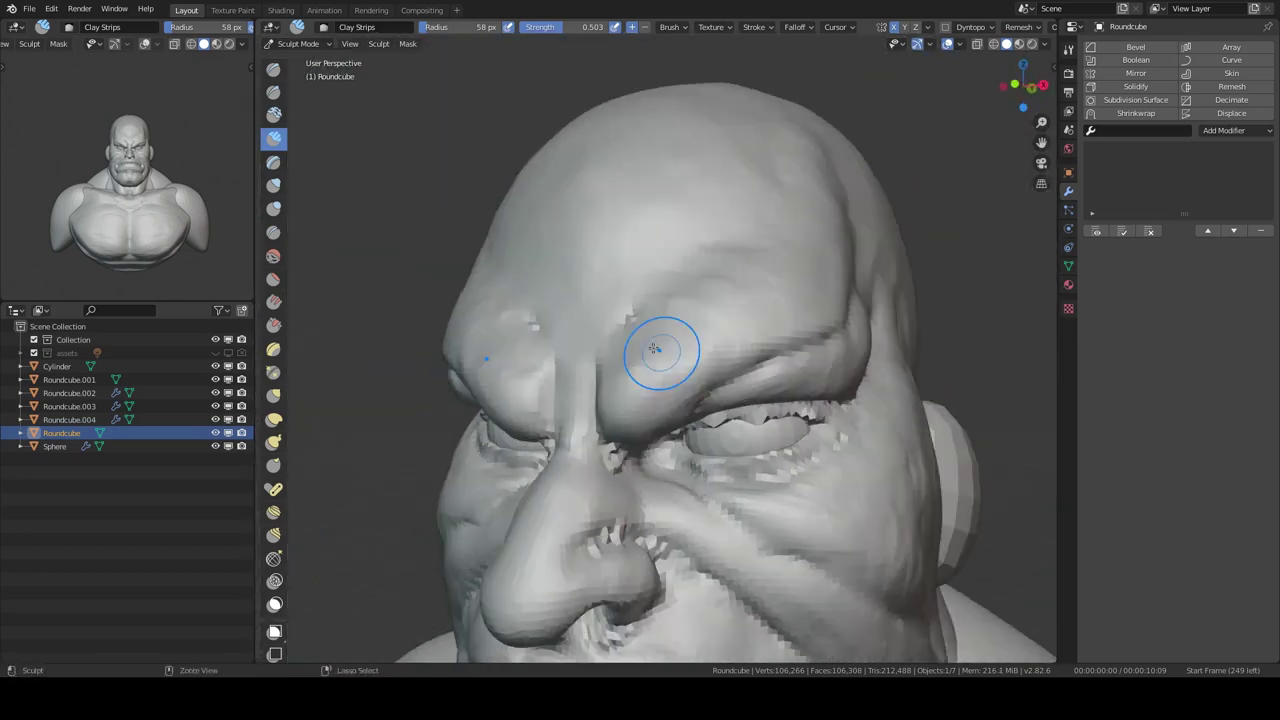
middle_drag(794, 251, 708, 317)
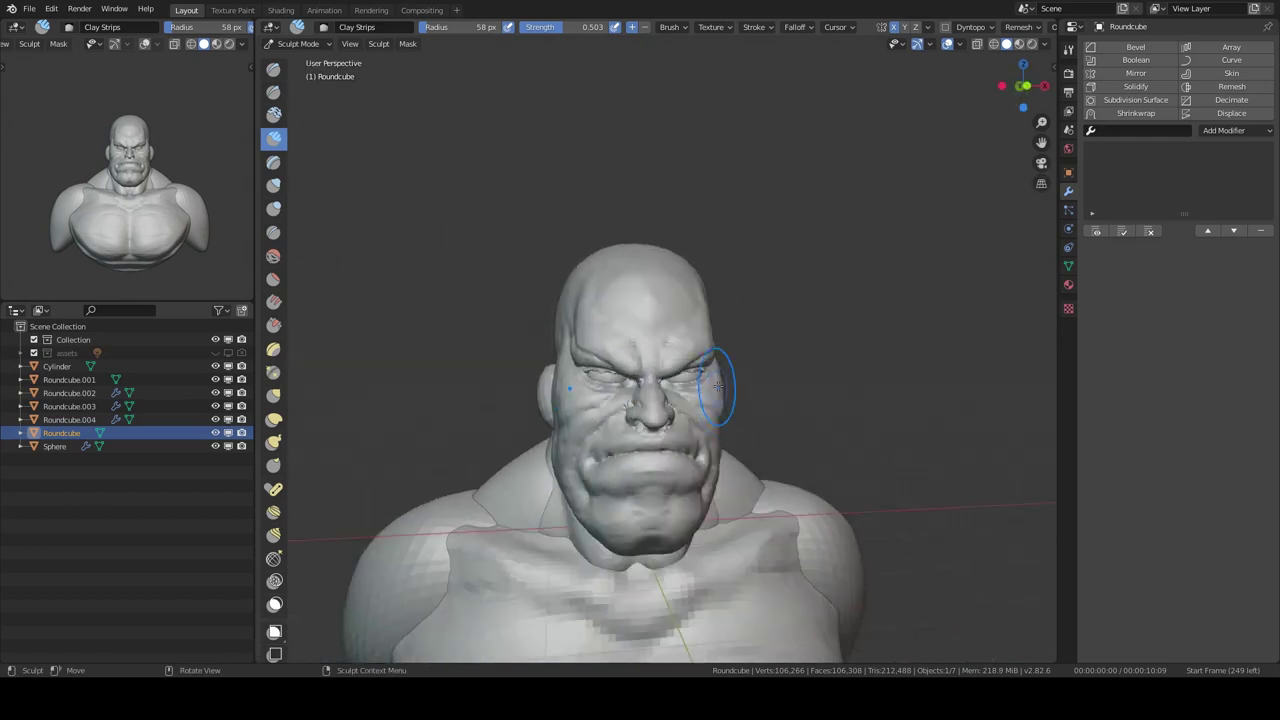
scroll(718, 386, up, 3)
alt+middle_drag(571, 386, 629, 446)
mouse_move(623, 392)
middle_down()
mouse_move(543, 443)
mouse_move(718, 402)
middle_up()
scroll(571, 457, down, 3)
scroll(672, 366, up, 3)
mouse_move(672, 366)
middle_down()
mouse_move(654, 343)
mouse_move(697, 329)
mouse_move(702, 366)
mouse_move(607, 299)
mouse_move(680, 280)
mouse_move(700, 260)
middle_up()
key(c)
key(ctrl+Tab)
Step: Reselect the Roundcube head, return to Sculpt Mode and inspect the eye and face from the front
click(55, 446)
click(61, 433)
key(ctrl+Tab)
mouse_move(680, 330)
middle_down()
mouse_move(707, 365)
mouse_move(651, 277)
mouse_move(729, 363)
mouse_move(634, 188)
mouse_move(815, 260)
middle_up()
mouse_move(697, 443)
middle_down()
mouse_move(794, 337)
mouse_move(805, 290)
mouse_move(726, 279)
middle_up()
scroll(805, 290, up, 2)
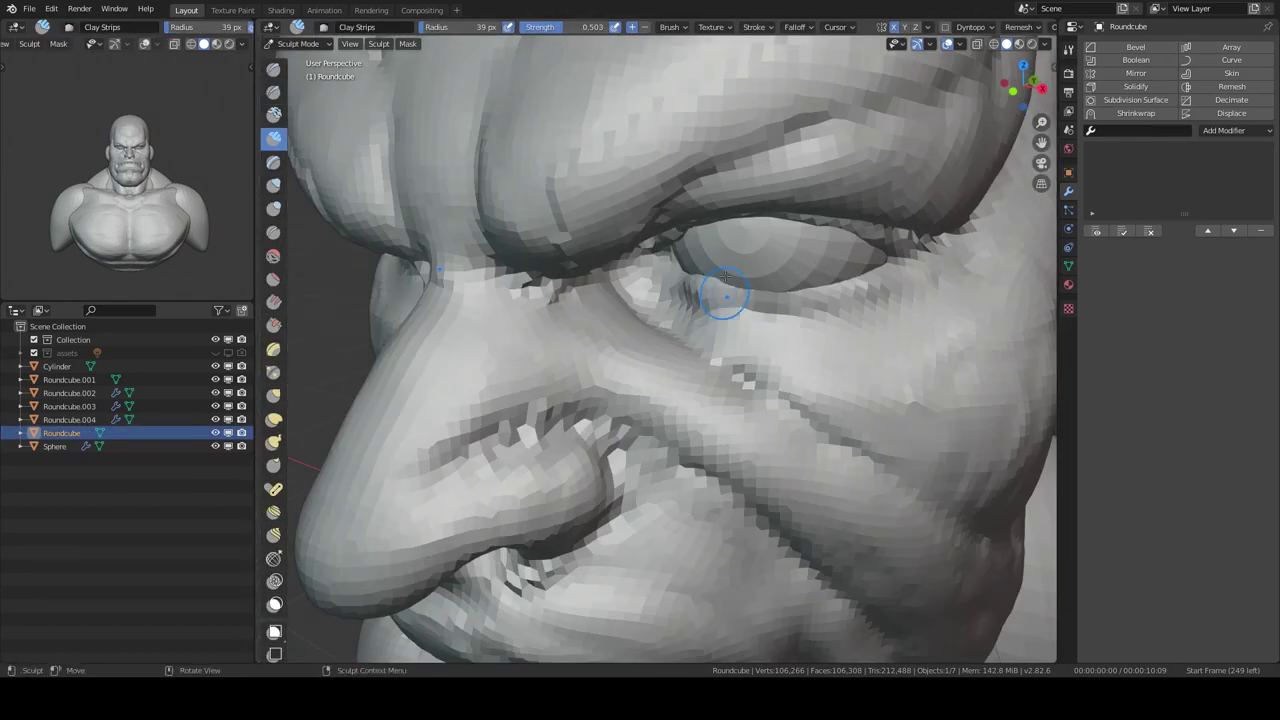
mouse_move(803, 328)
middle_down()
mouse_move(666, 288)
mouse_move(700, 329)
mouse_move(645, 365)
mouse_move(808, 286)
mouse_move(781, 337)
middle_up()
scroll(700, 329, up, 3)
scroll(645, 365, down, 3)
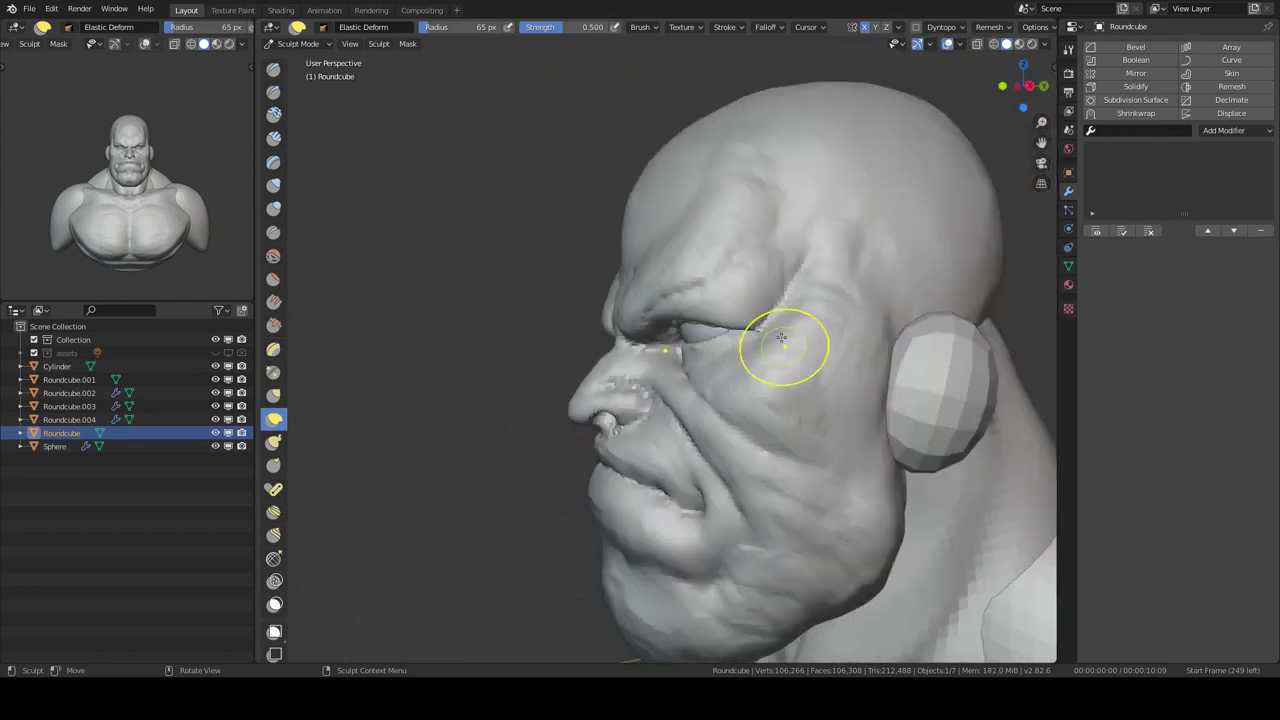
key(KP_1)
Step: Reselect the Roundcube head mesh from Object Mode and resume sculpting it
mouse_move(727, 375)
middle_down()
mouse_move(743, 229)
mouse_move(794, 263)
mouse_move(713, 280)
mouse_move(760, 260)
middle_up()
scroll(794, 243, up, 3)
scroll(794, 243, up, 2)
key(ctrl+Tab)
key(KP_1)
mouse_move(704, 397)
middle_down()
mouse_move(737, 171)
mouse_move(898, 205)
mouse_move(830, 260)
mouse_move(806, 305)
middle_up()
click(786, 203)
key(ctrl+Tab)
scroll(898, 205, up, 3)
Step: Build up Clay Strips under the nose, then Elastic Deform the side of the face
key(c)
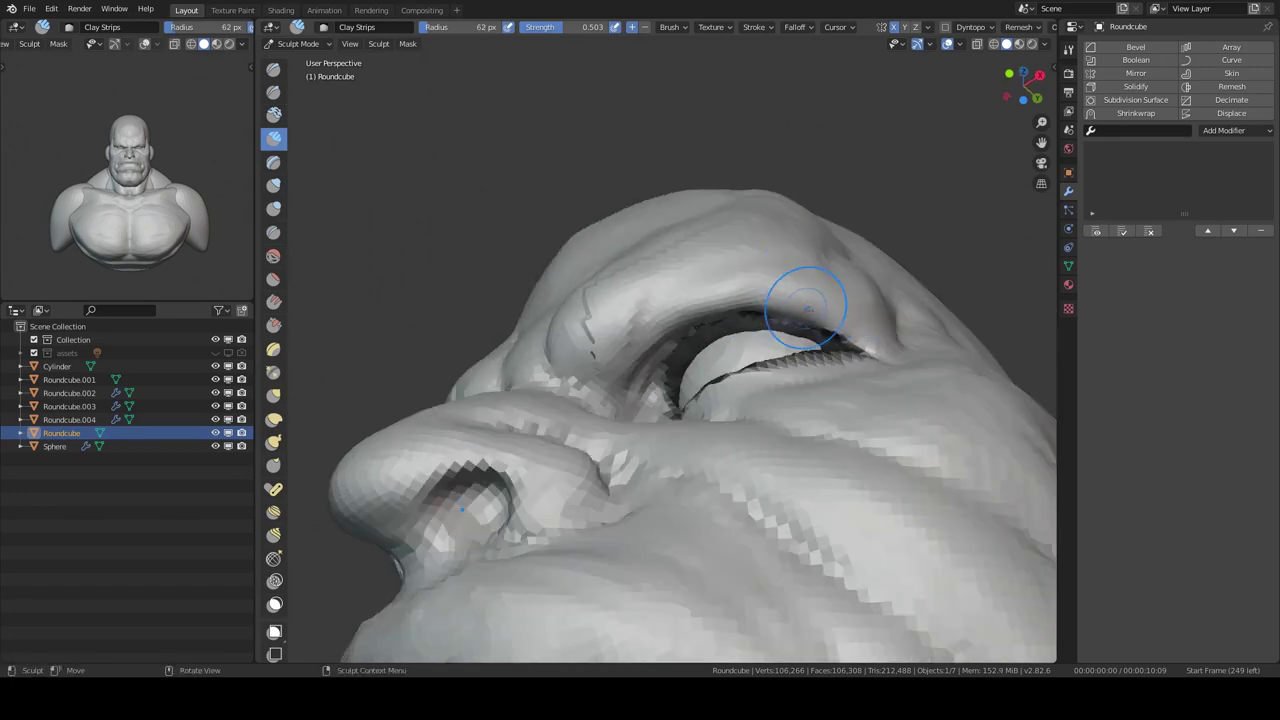
click(779, 263)
middle_drag(779, 263, 744, 323)
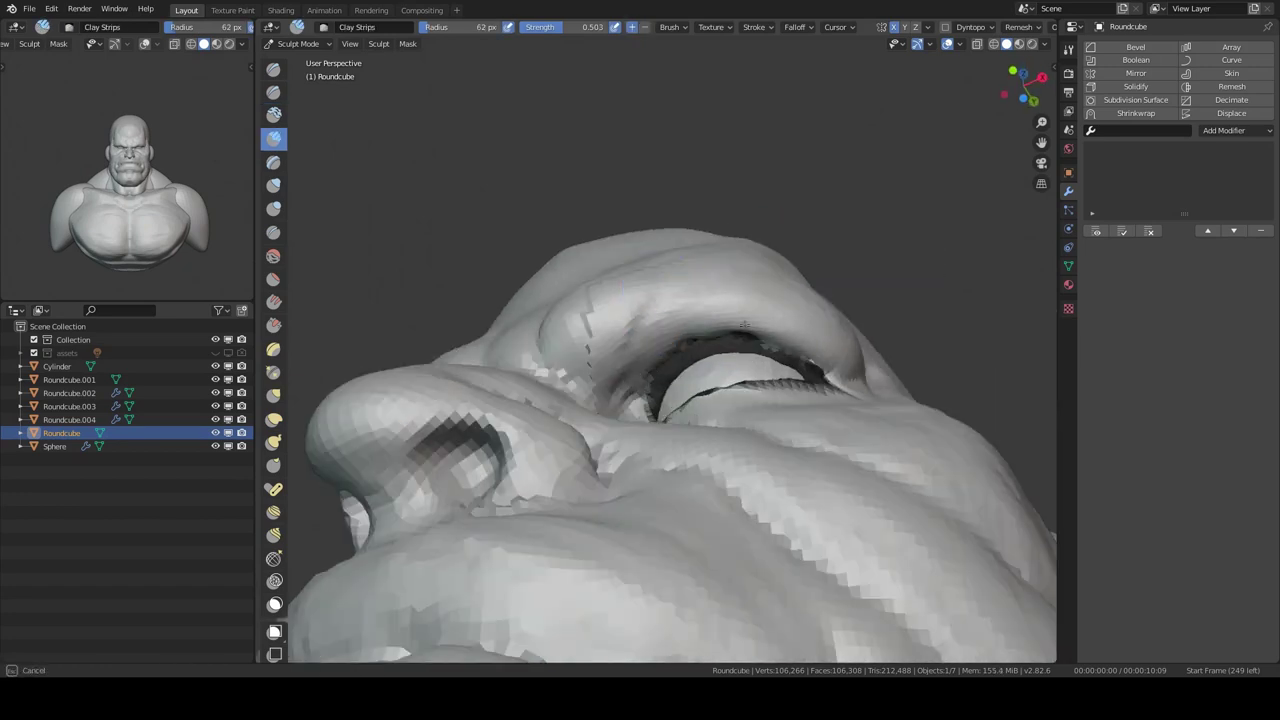
middle_drag(730, 256, 712, 332)
scroll(840, 342, down, 6)
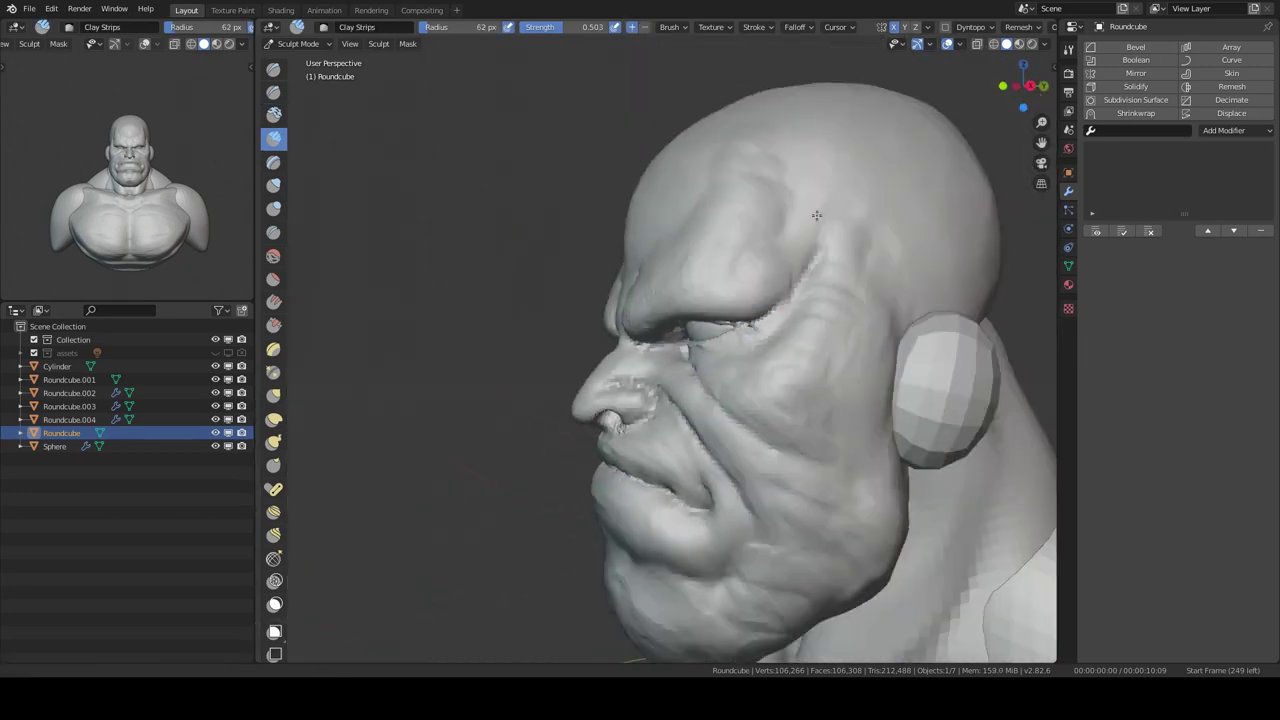
middle_drag(840, 342, 808, 229)
mouse_move(820, 286)
alt+middle_down()
mouse_move(706, 334)
mouse_move(600, 414)
alt+middle_up()
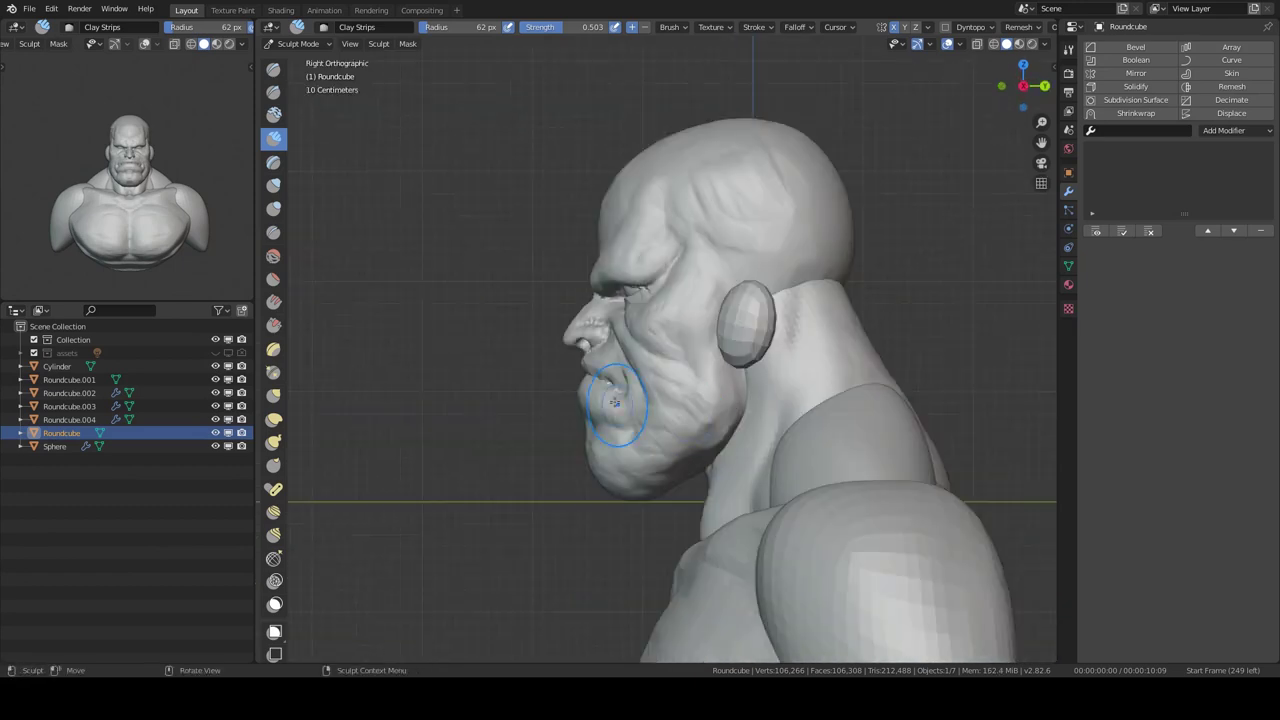
key(e)
mouse_move(571, 329)
middle_down()
mouse_move(716, 216)
mouse_move(643, 300)
mouse_move(688, 399)
middle_up()
mouse_move(835, 253)
middle_down()
mouse_move(760, 230)
mouse_move(700, 280)
middle_up()
scroll(770, 280, up, 5)
Step: Select the eye sphere briefly, then reselect the head and re-enter Sculpt Mode
key(ctrl+Tab)
click(771, 286)
mouse_move(929, 211)
middle_down()
mouse_move(792, 212)
mouse_move(710, 295)
middle_up()
click(714, 251)
key(ctrl+Tab)
click(714, 331)
scroll(593, 280, up, 5)
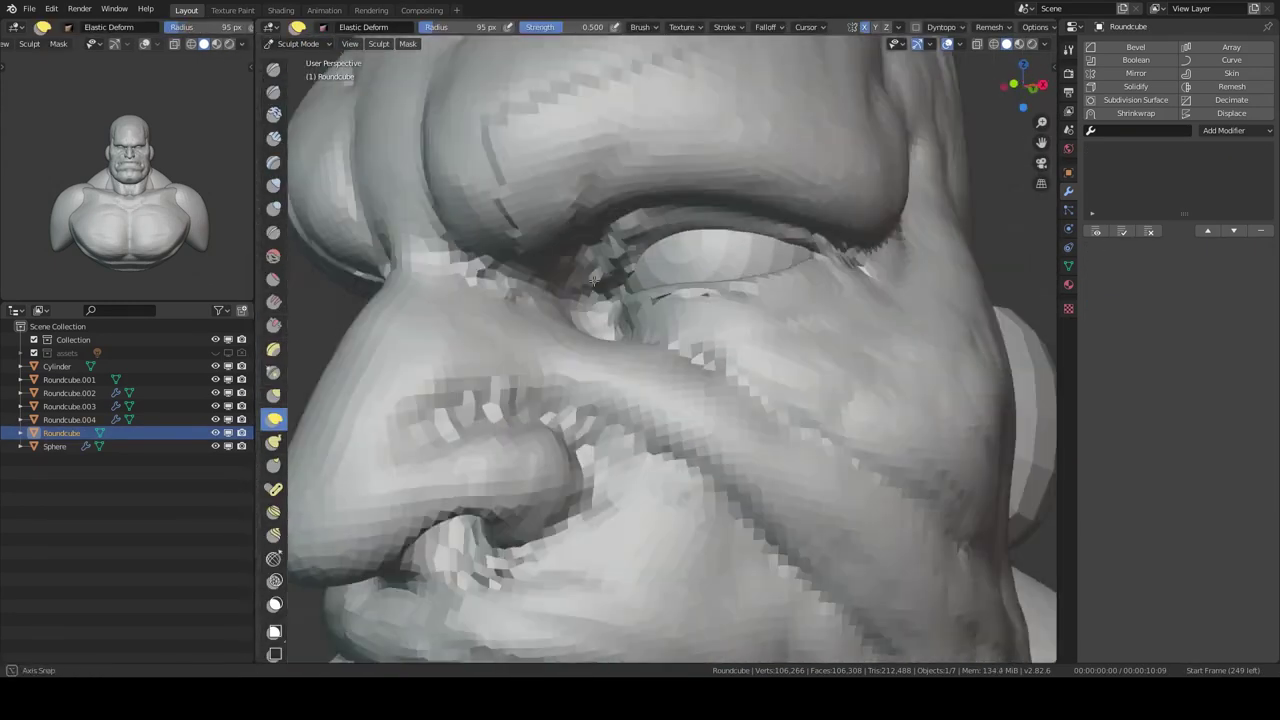
scroll(593, 280, down, 5)
mouse_move(586, 300)
middle_down()
mouse_move(615, 380)
mouse_move(600, 330)
mouse_move(674, 334)
middle_up()
Step: Crease the mouth with Draw Sharp, then Elastic Deform the jaw and cheek
key(ctrl+Tab)
key(ctrl+Tab)
scroll(674, 334, up, 3)
scroll(669, 410, up, 2)
middle_drag(668, 410, 608, 371)
scroll(608, 371, down, 3)
click(273, 91)
scroll(691, 358, up, 4)
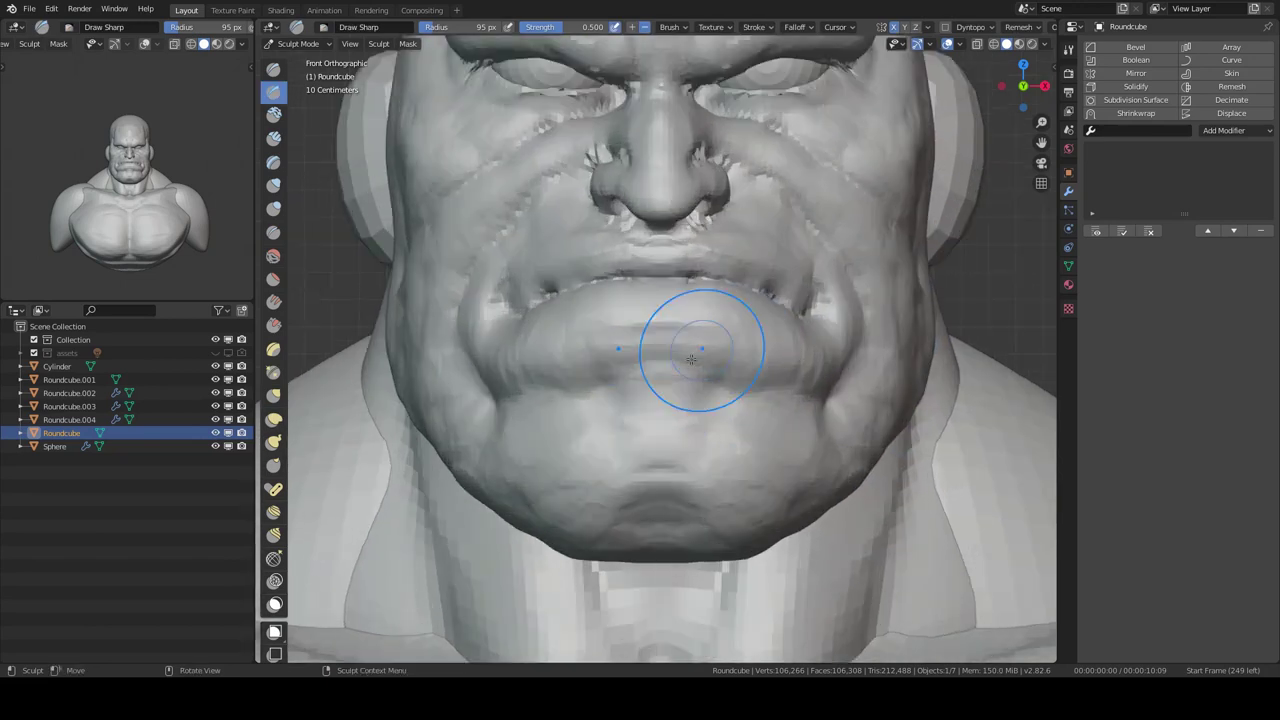
scroll(691, 358, down, 2)
key(shift+space)
click(774, 428)
scroll(774, 386, down, 2)
mouse_move(700, 447)
middle_down()
mouse_move(714, 420)
mouse_move(534, 314)
mouse_move(830, 355)
mouse_move(760, 357)
middle_up()
scroll(765, 357, down, 2)
scroll(760, 357, up, 3)
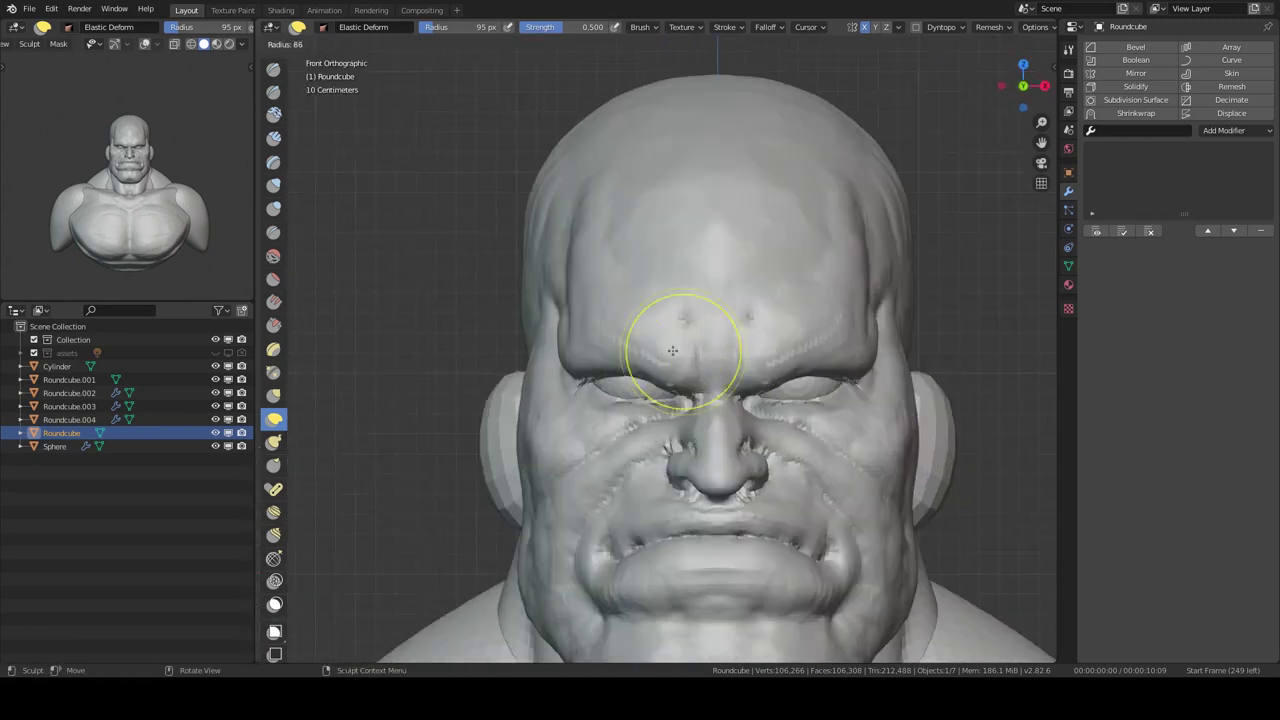
Step: Alternate Clay Strips and Elastic Deform to reshape the head from above, front and right profile
key(c)
middle_drag(680, 337, 663, 340)
scroll(663, 340, down, 2)
middle_drag(651, 291, 618, 311)
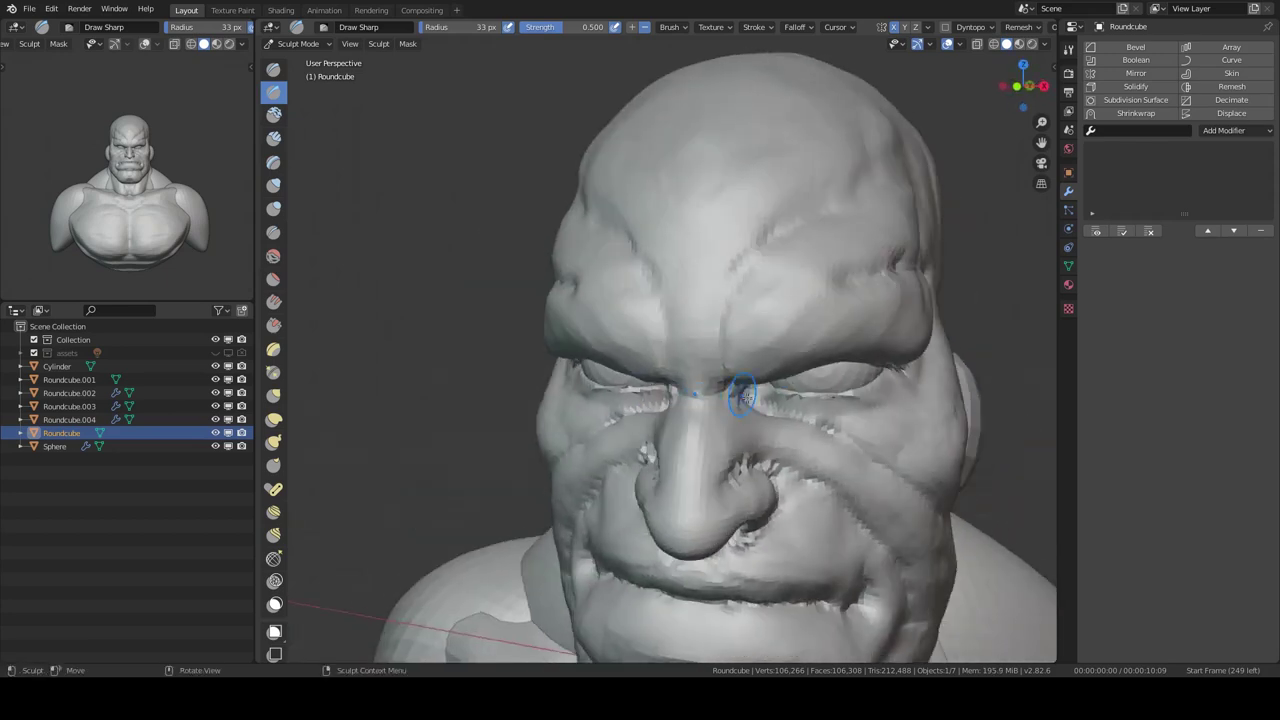
middle_drag(742, 350, 745, 410)
key(shift+space)
click(752, 424)
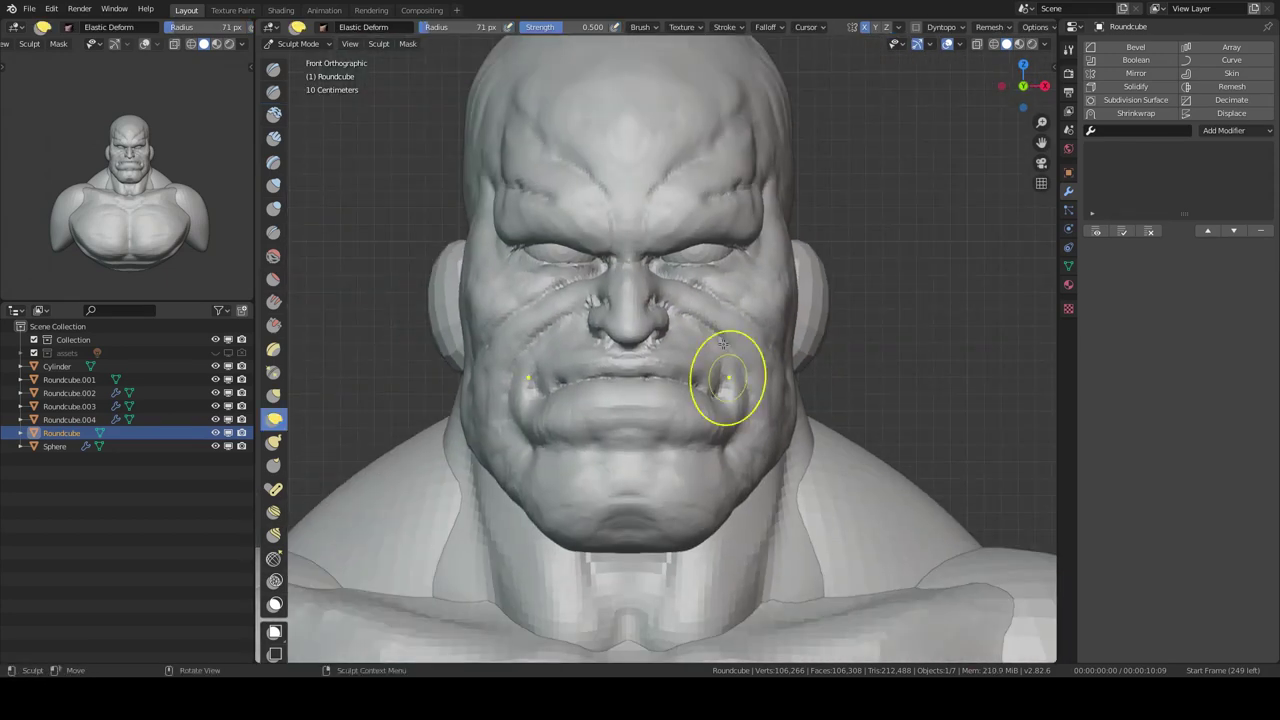
mouse_move(723, 343)
ctrl+middle_down()
mouse_move(777, 360)
mouse_move(780, 300)
mouse_move(718, 336)
ctrl+middle_up()
key(c)
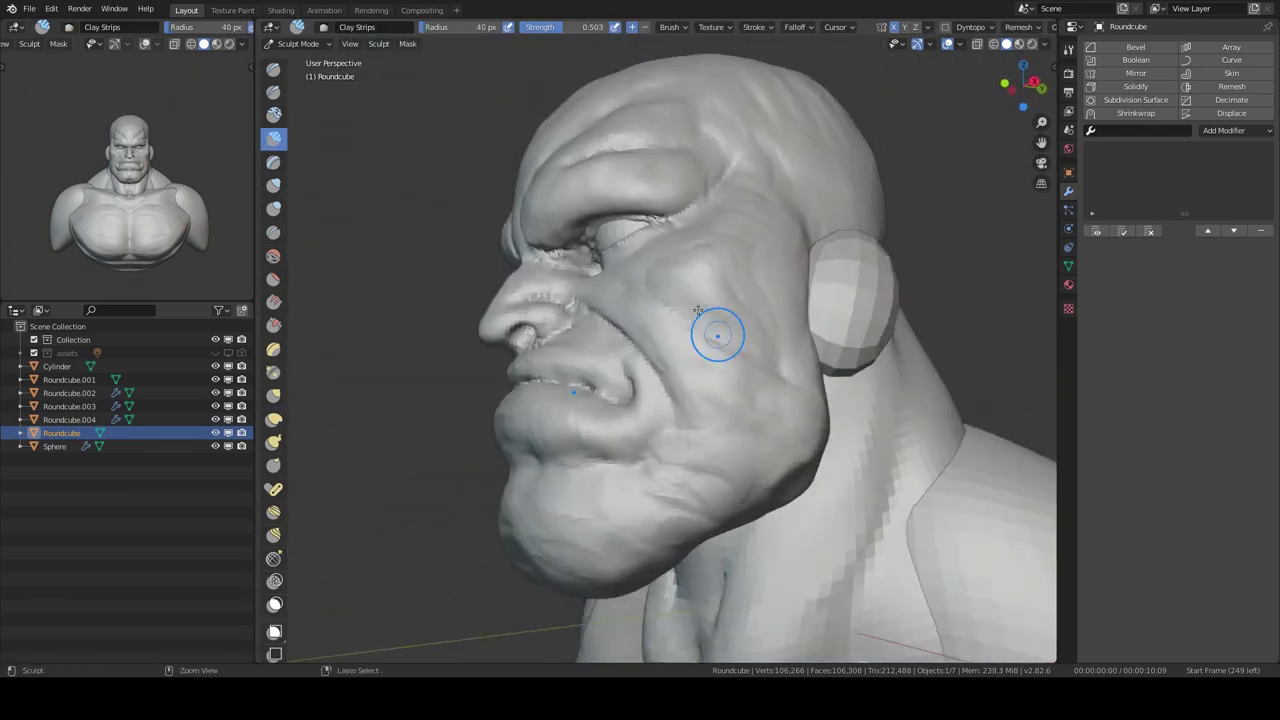
mouse_move(727, 234)
middle_down()
mouse_move(749, 277)
mouse_move(614, 329)
mouse_move(614, 263)
middle_up()
key(shift+space)
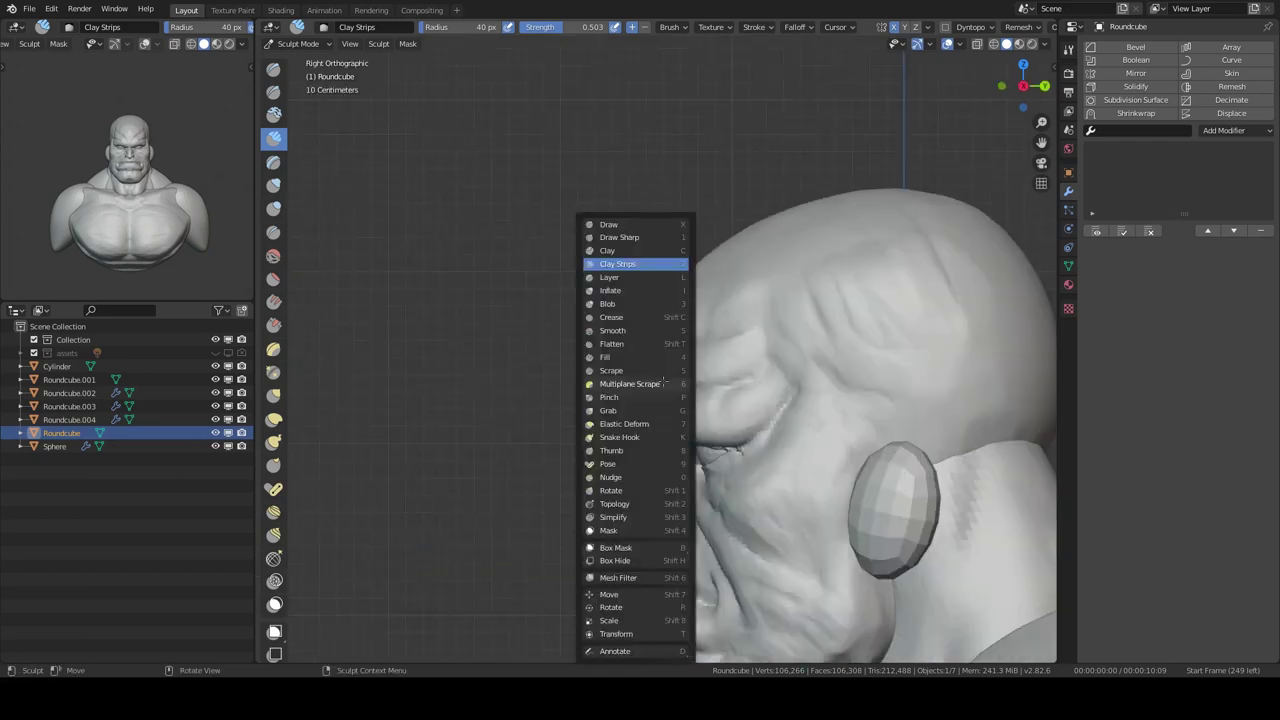
click(659, 422)
mouse_move(659, 422)
middle_down()
mouse_move(729, 251)
mouse_move(694, 314)
mouse_move(629, 380)
mouse_move(691, 343)
middle_up()
key(c)
Step: Shape the jaw, lips and chin with Draw and Clay Strips, and open the Remesh settings
middle_drag(588, 341, 551, 157)
scroll(714, 337, up, 5)
mouse_move(714, 337)
middle_down()
mouse_move(711, 320)
mouse_move(789, 271)
mouse_move(694, 286)
mouse_move(711, 307)
middle_up()
key(x)
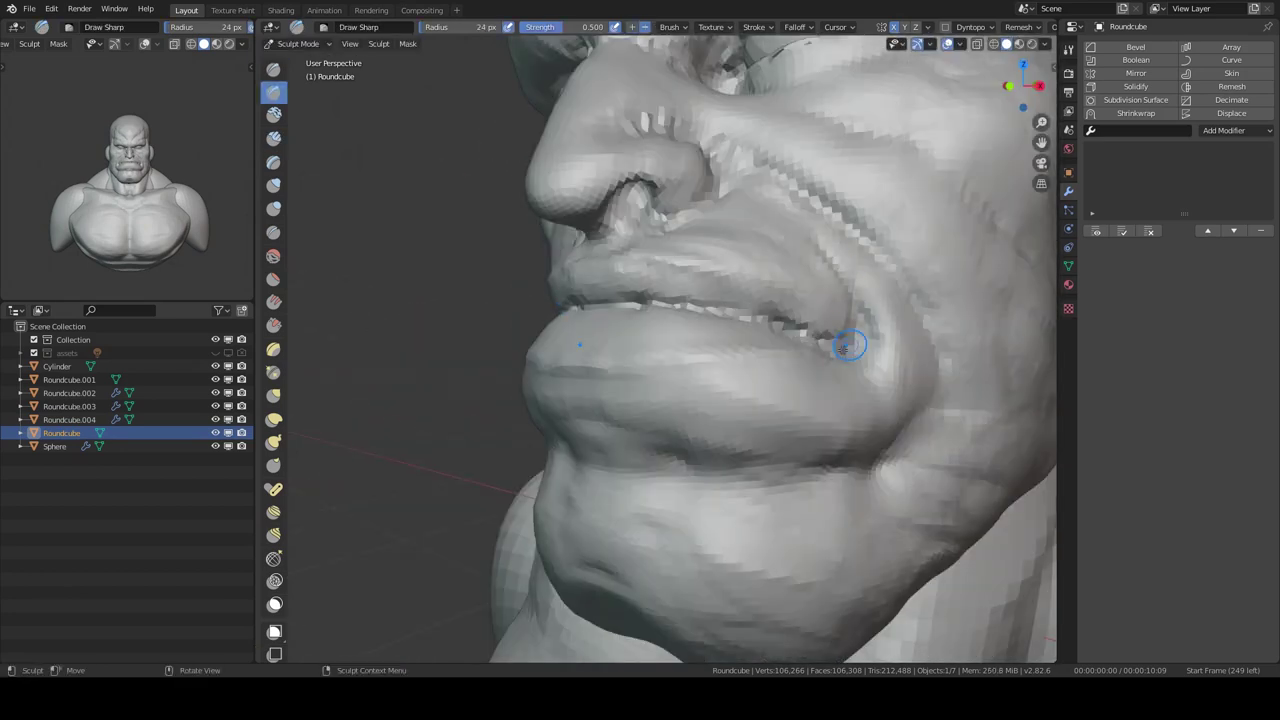
middle_drag(846, 346, 930, 200)
click(1018, 27)
mouse_move(740, 292)
middle_down()
mouse_move(760, 300)
mouse_move(694, 343)
mouse_move(722, 325)
mouse_move(693, 290)
middle_up()
key(c)
mouse_move(825, 345)
middle_down()
mouse_move(781, 310)
mouse_move(787, 373)
middle_up()
key(c)
mouse_move(885, 407)
middle_down()
mouse_move(713, 335)
mouse_move(732, 332)
mouse_move(771, 371)
mouse_move(628, 363)
mouse_move(786, 337)
mouse_move(733, 326)
middle_up()
Step: Inspect the remeshed chin, lips and eye, then rework the eye area with Elastic Deform and Clay Strips
scroll(694, 391, down, 2)
scroll(694, 400, down, 1)
middle_drag(694, 400, 713, 450)
mouse_move(665, 368)
middle_down()
mouse_move(714, 409)
mouse_move(748, 386)
mouse_move(710, 360)
mouse_move(755, 237)
middle_up()
scroll(698, 350, up, 4)
middle_drag(685, 290, 604, 316)
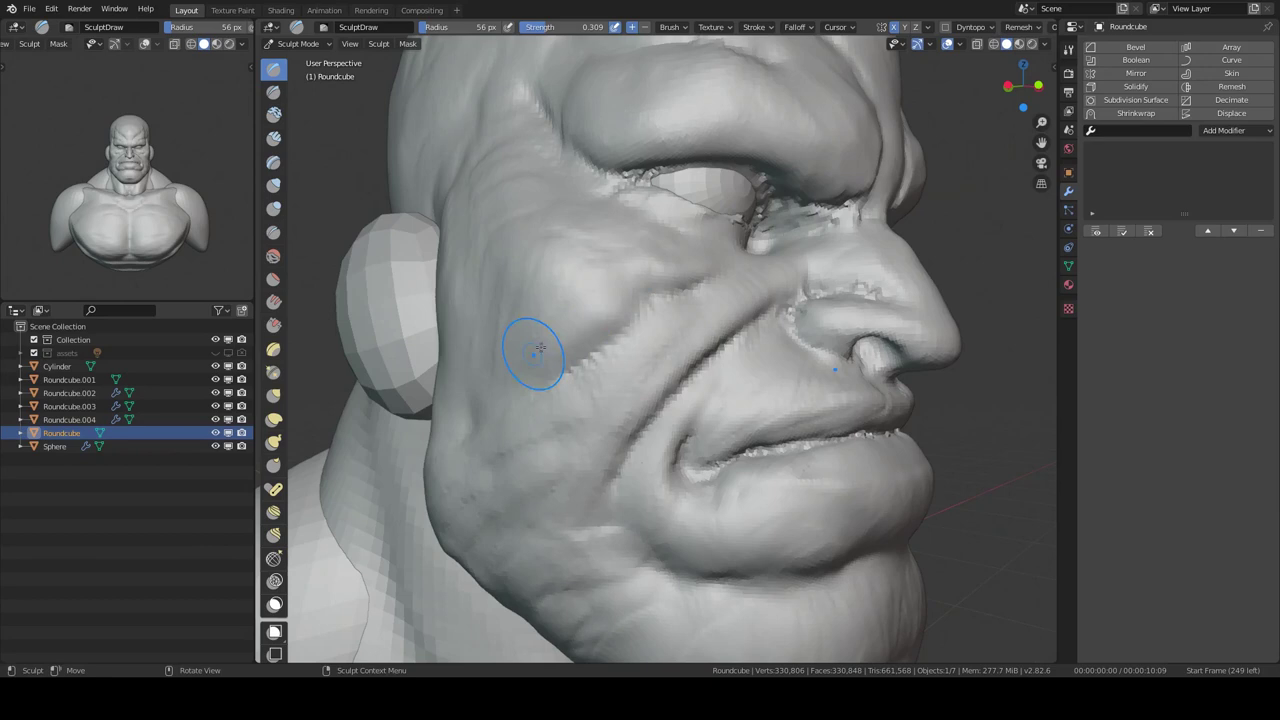
middle_drag(539, 348, 642, 280)
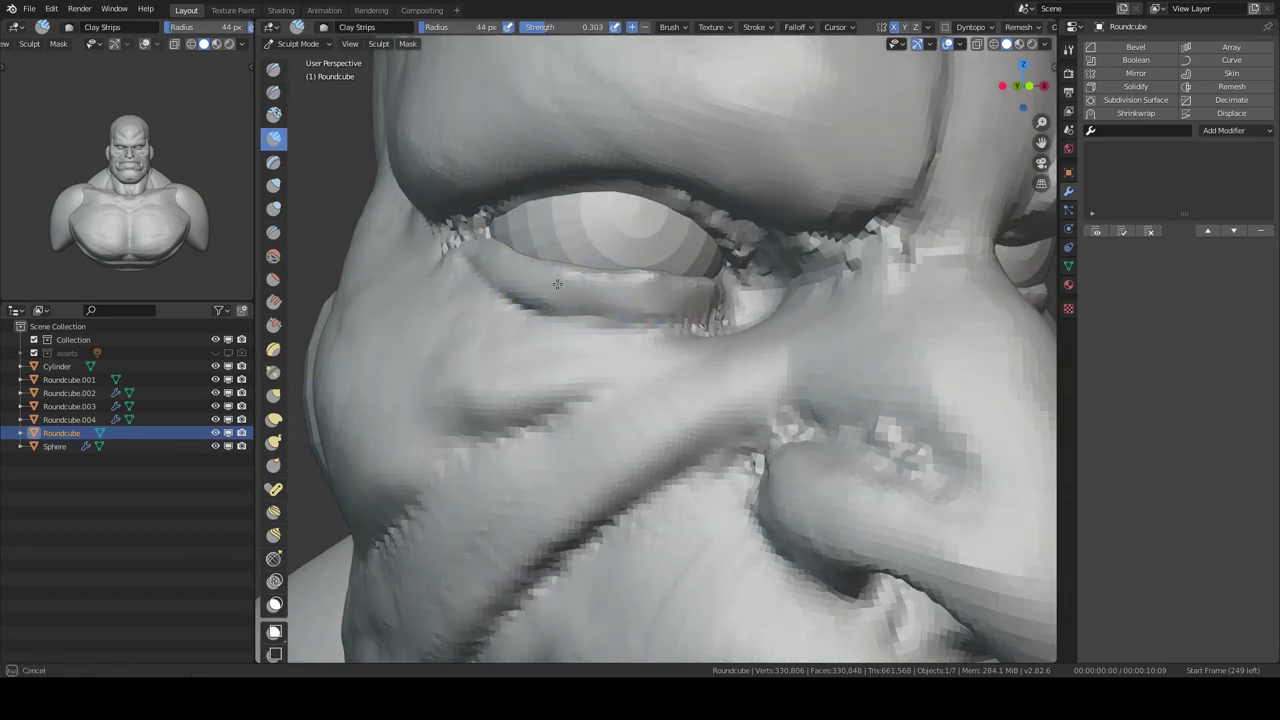
mouse_move(505, 288)
middle_down()
mouse_move(618, 287)
mouse_move(760, 391)
mouse_move(723, 411)
mouse_move(874, 331)
mouse_move(771, 394)
mouse_move(757, 286)
mouse_move(680, 320)
mouse_move(567, 413)
mouse_move(706, 381)
middle_up()
key(e)
key(c)
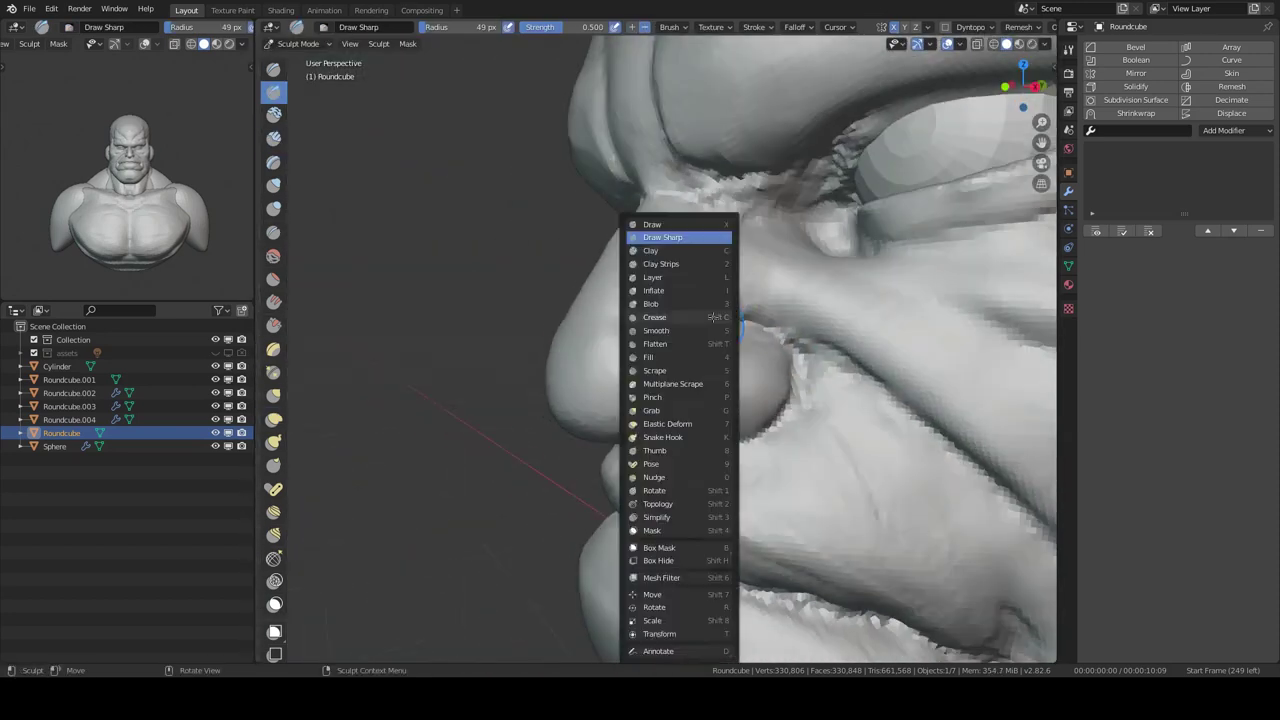
key(c)
Step: Sharpen the creases around the nose and cheek with Draw Sharp
mouse_move(714, 316)
middle_down()
mouse_move(773, 283)
mouse_move(883, 328)
mouse_move(880, 291)
mouse_move(864, 330)
middle_up()
scroll(880, 291, down, 3)
key(x)
scroll(743, 277, up, 3)
middle_drag(743, 277, 853, 286)
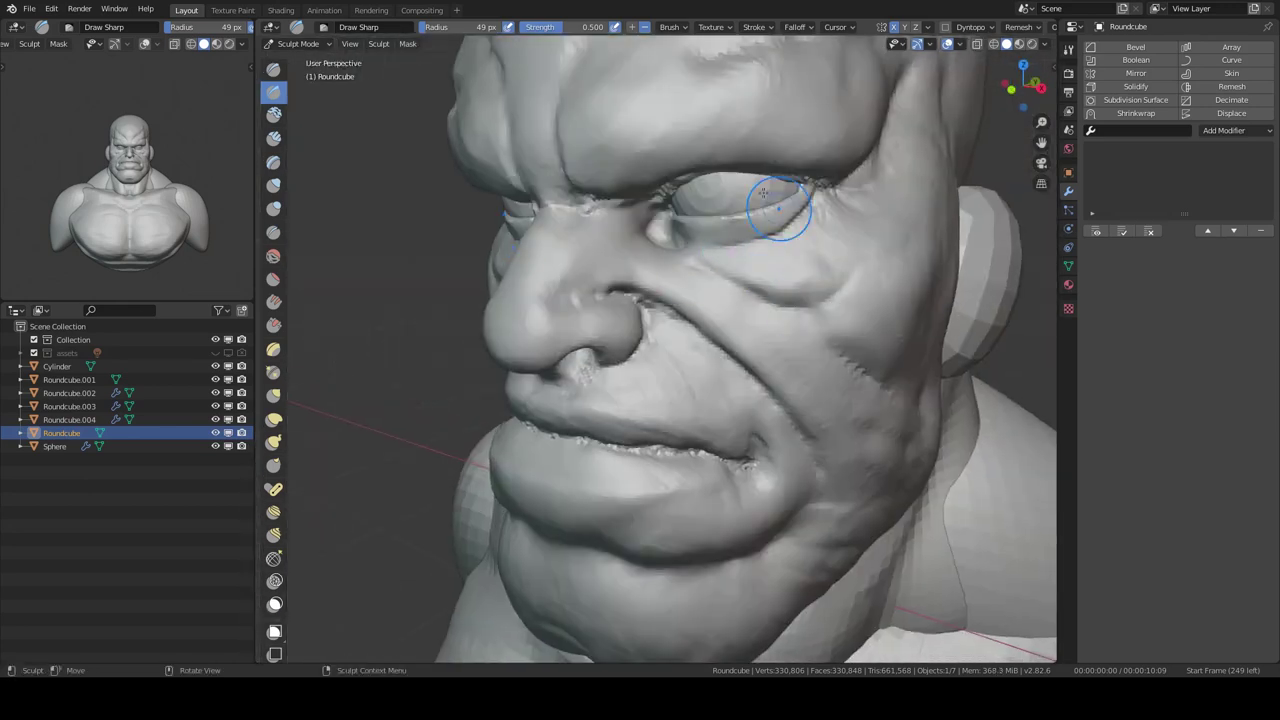
scroll(780, 205, down, 3)
mouse_move(686, 430)
middle_down()
mouse_move(560, 300)
mouse_move(617, 355)
mouse_move(674, 380)
mouse_move(674, 423)
mouse_move(700, 401)
mouse_move(720, 300)
mouse_move(718, 317)
middle_up()
scroll(546, 289, up, 2)
Step: Add a Clay Strips stroke down the cheek and clear the cheek's mask
key(c)
drag(708, 210, 695, 400)
key(KP_1)
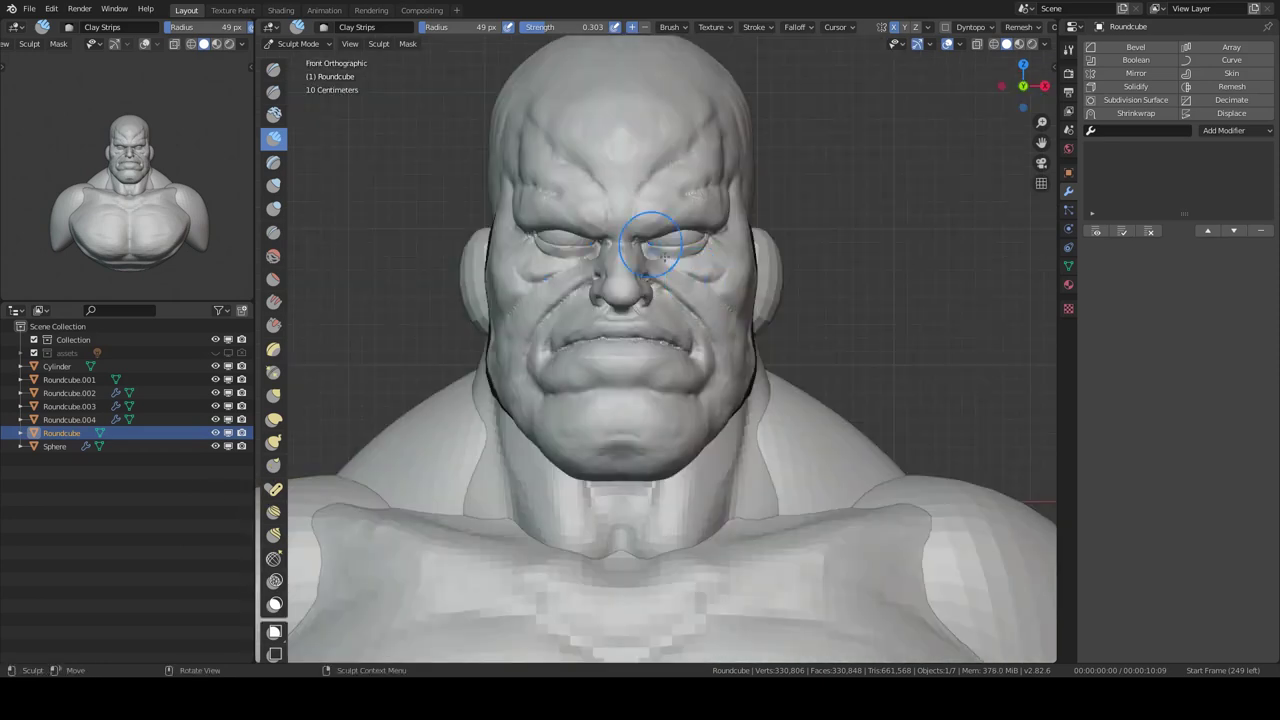
scroll(766, 277, up, 2)
Step: Lasso-mask the upper head above the mouth
ctrl+shift+drag(560, 300, 757, 406)
key(alt+m)
mouse_move(610, 355)
ctrl+shift+mouse_down()
mouse_move(705, 108)
mouse_move(451, 323)
ctrl+shift+mouse_up()
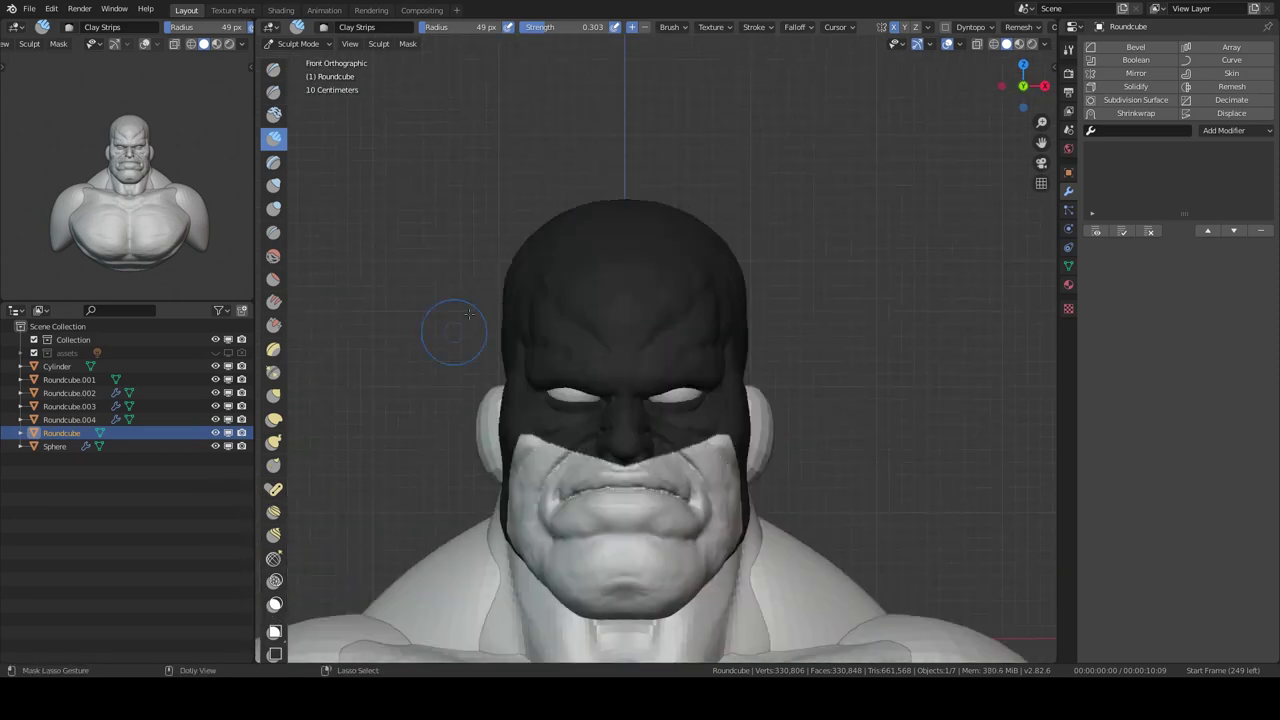
key(KP_3)
scroll(598, 230, up, 3)
Step: Add Mask Lasso strips along the cheek edge from the right side view
shift+middle_drag(553, 194, 643, 309)
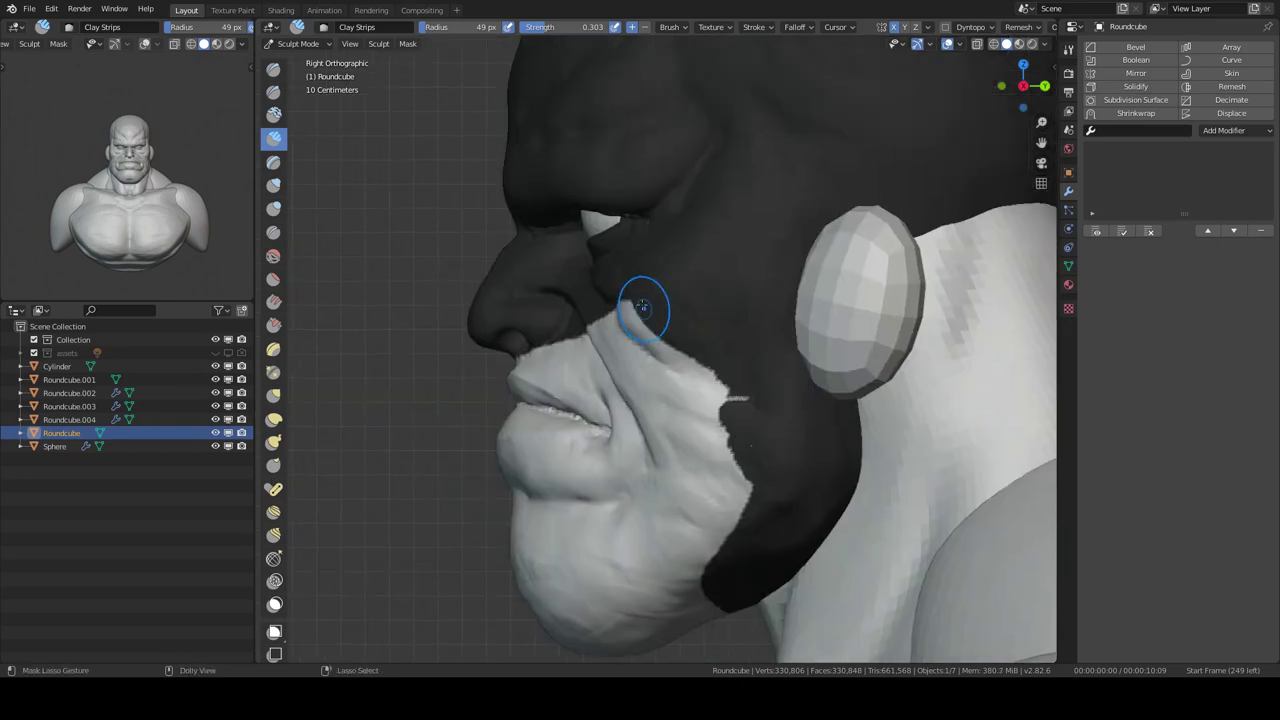
key(shift+space)
click(565, 605)
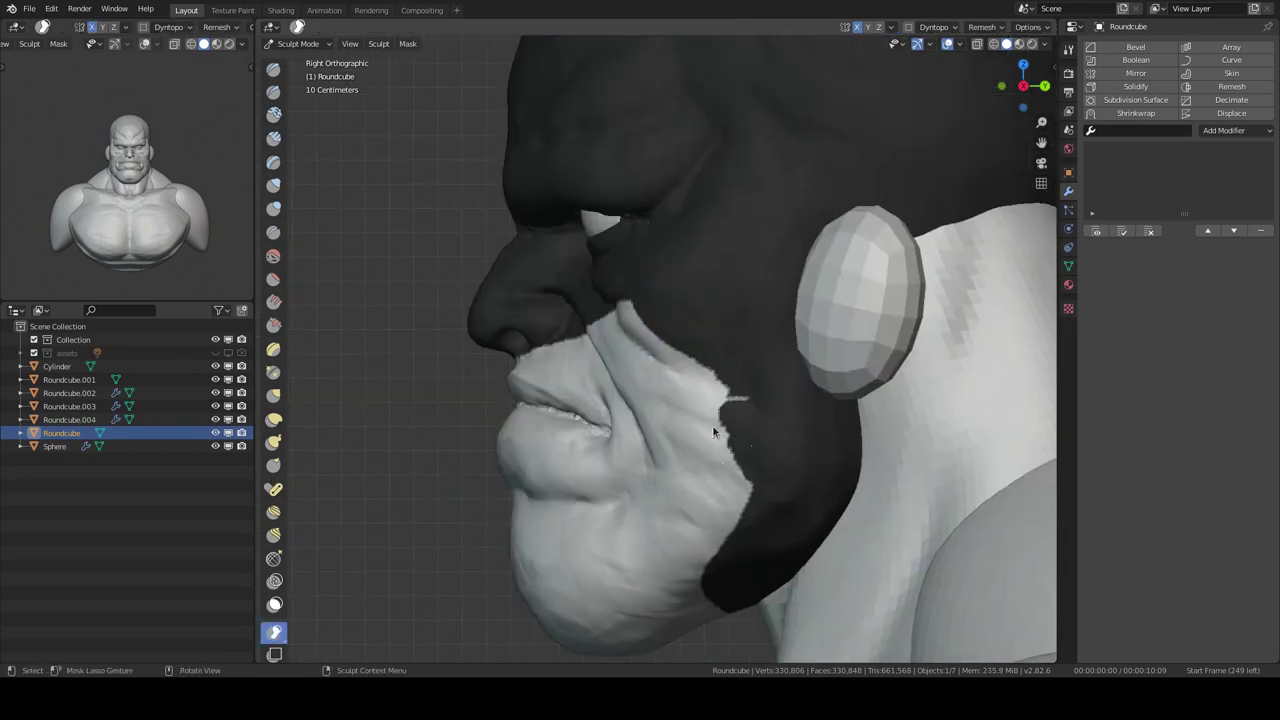
scroll(728, 268, down, 1)
drag(707, 276, 606, 530)
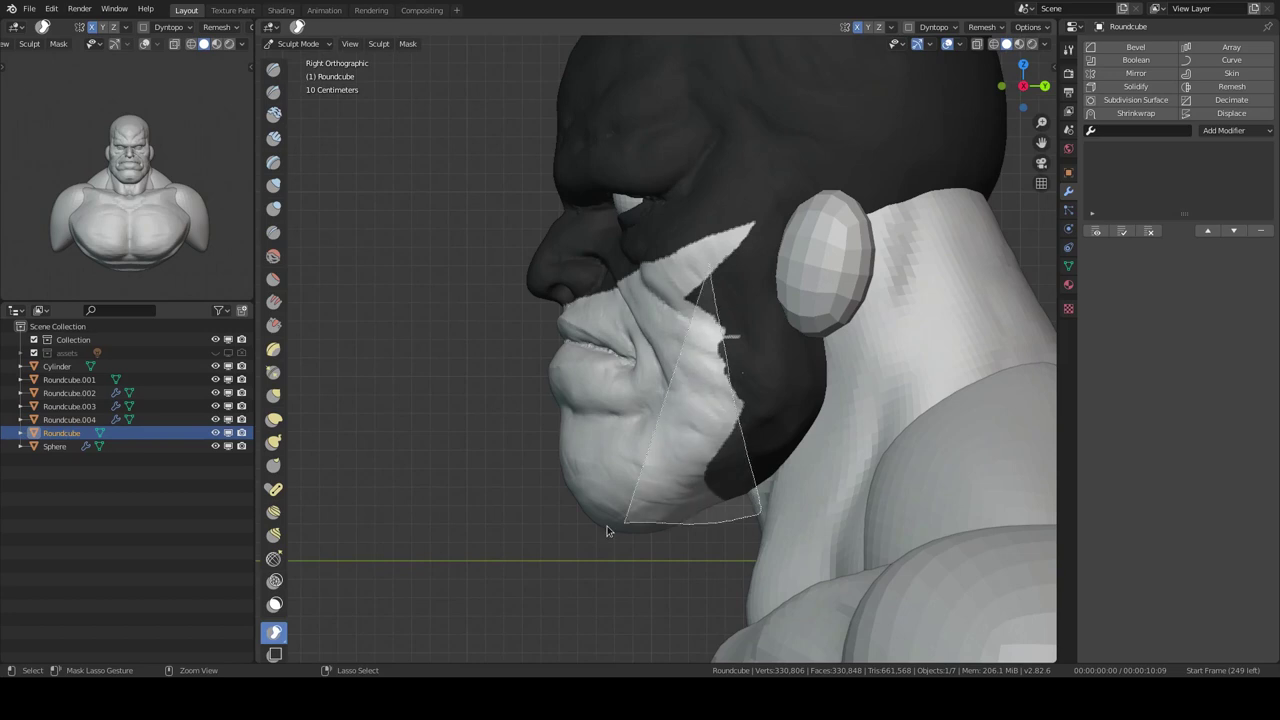
scroll(748, 494, down, 1)
drag(748, 494, 708, 311)
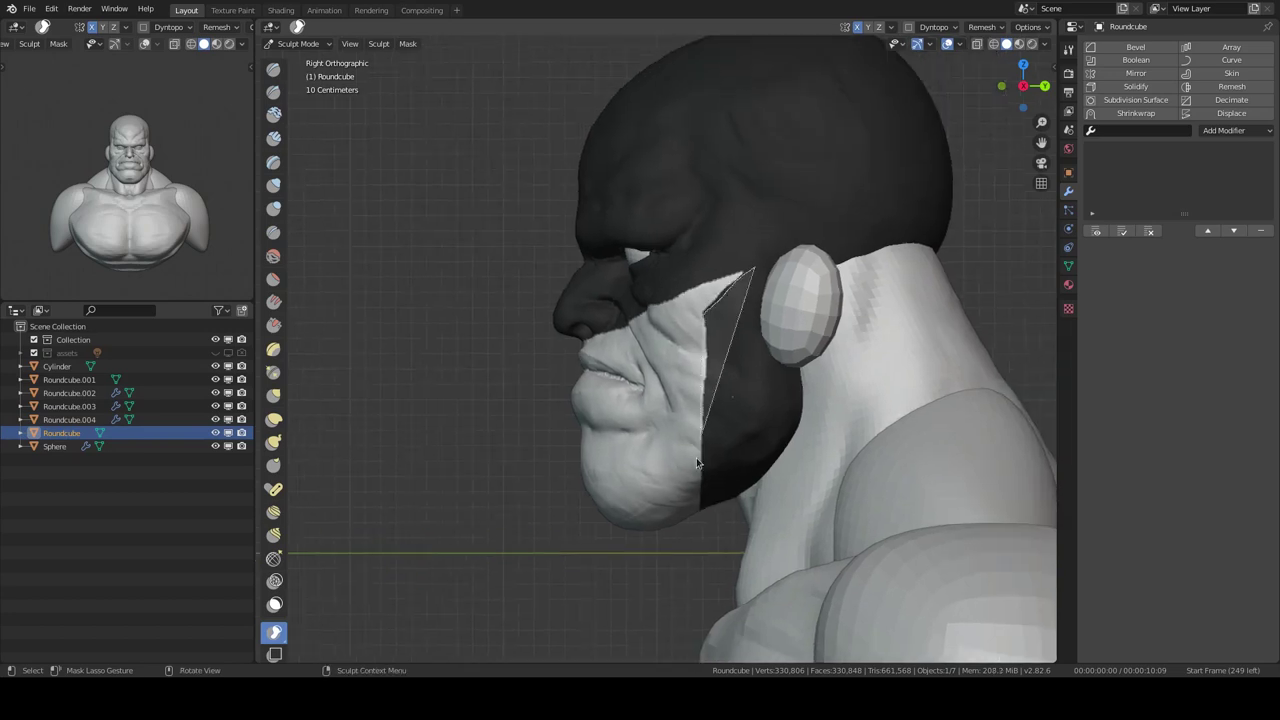
drag(697, 463, 697, 470)
Step: Isolate the head, check the mask border and extend the mask under the eye
middle_drag(697, 470, 822, 252)
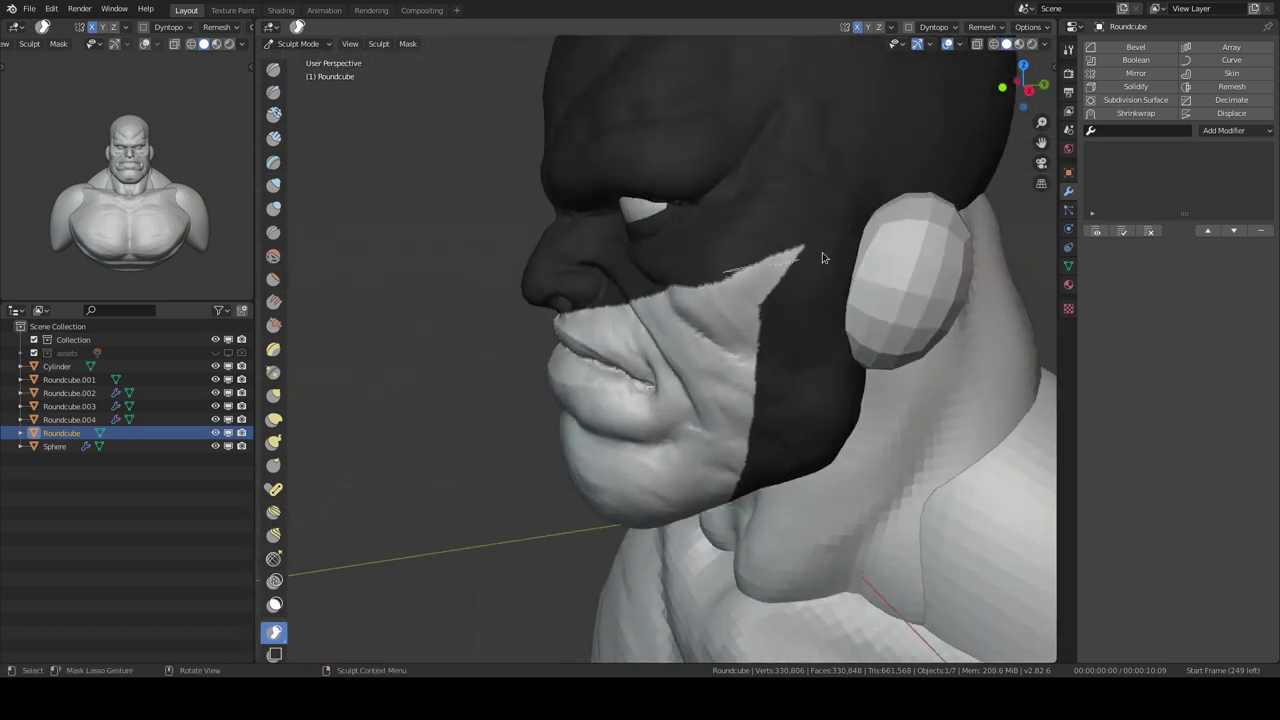
scroll(688, 331, down, 2)
middle_drag(688, 331, 724, 302)
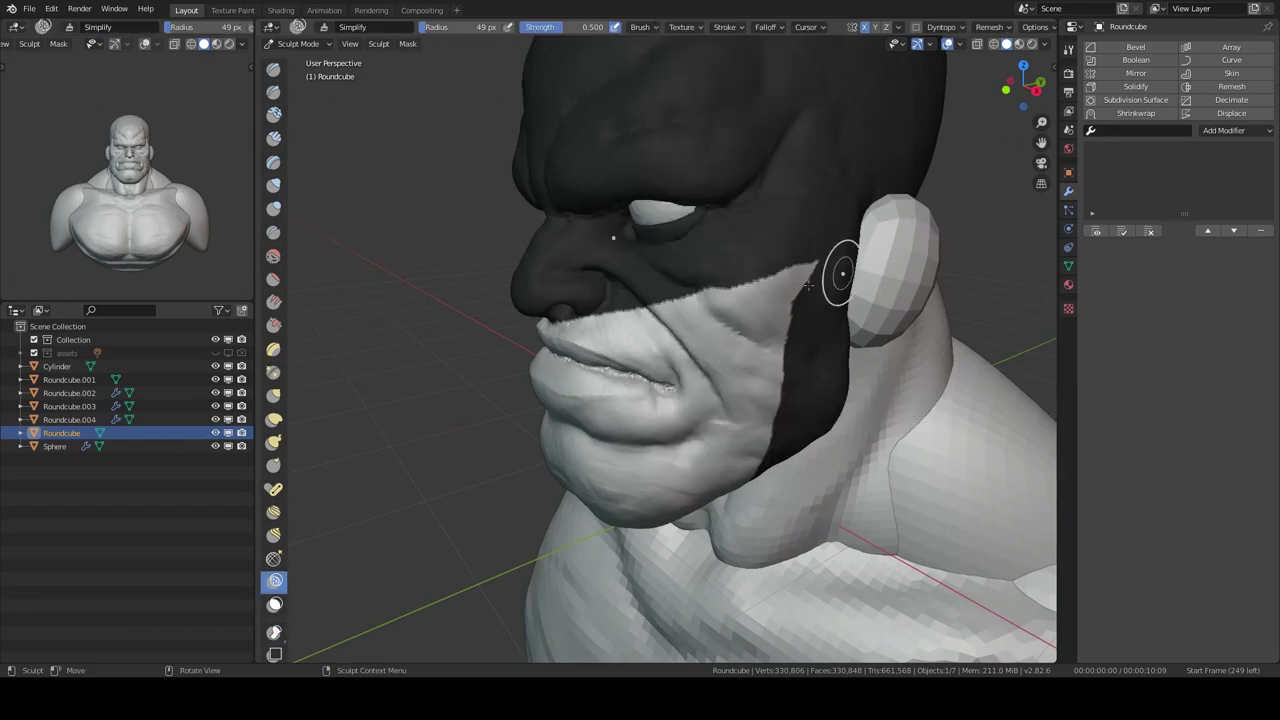
middle_drag(843, 273, 727, 300)
mouse_move(655, 336)
middle_down()
mouse_move(632, 281)
mouse_move(602, 311)
mouse_move(774, 297)
middle_up()
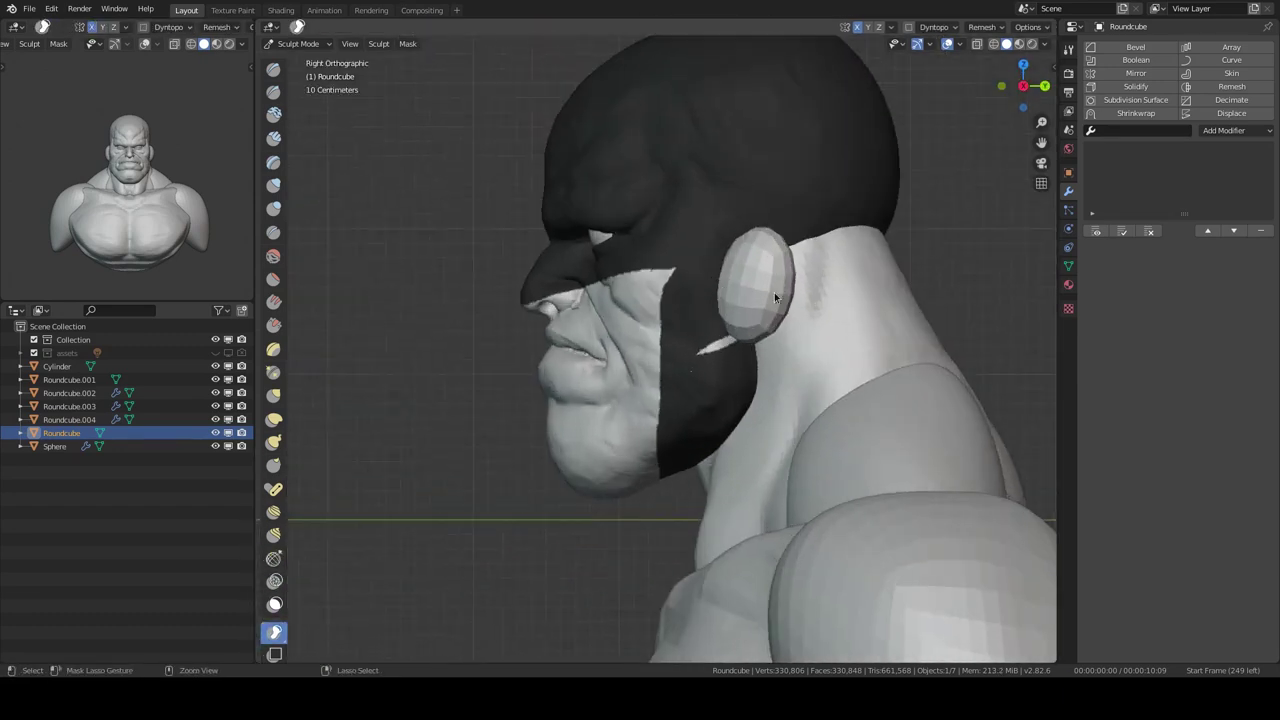
key(KP_Divide)
ctrl+middle_drag(829, 366, 744, 188)
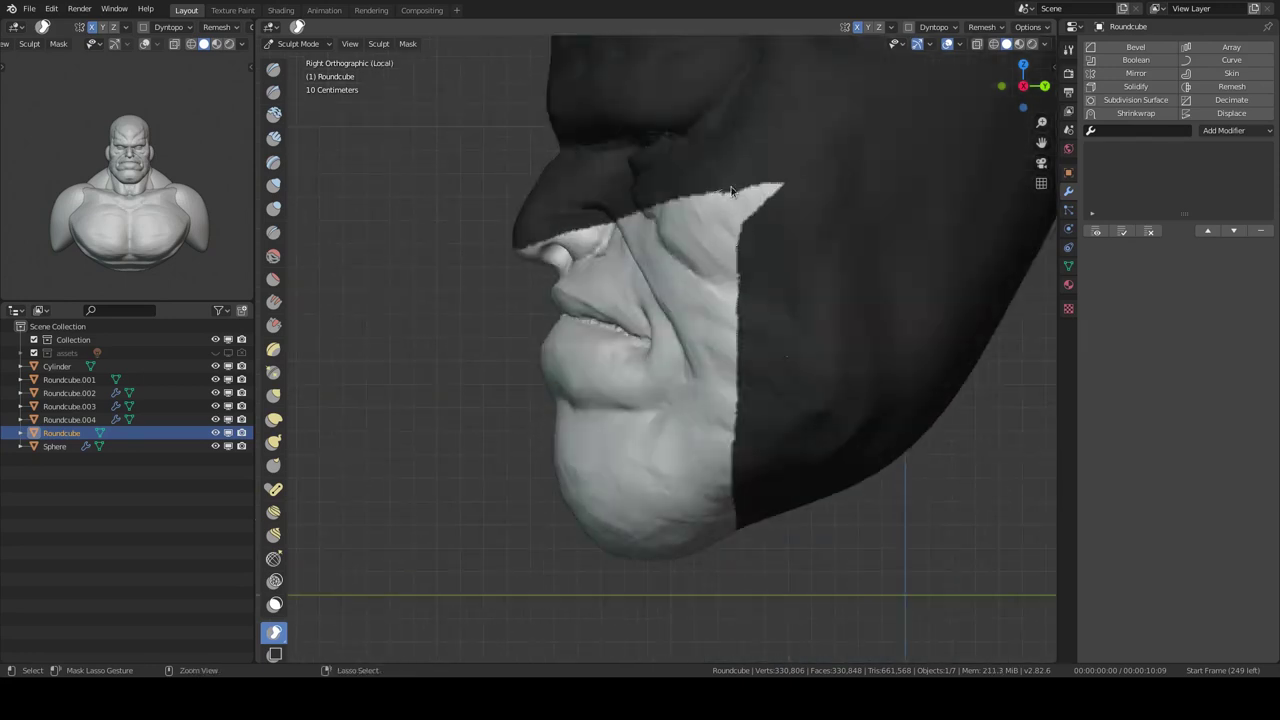
mouse_move(720, 323)
ctrl+middle_down()
mouse_move(690, 300)
mouse_move(634, 354)
mouse_move(691, 408)
ctrl+middle_up()
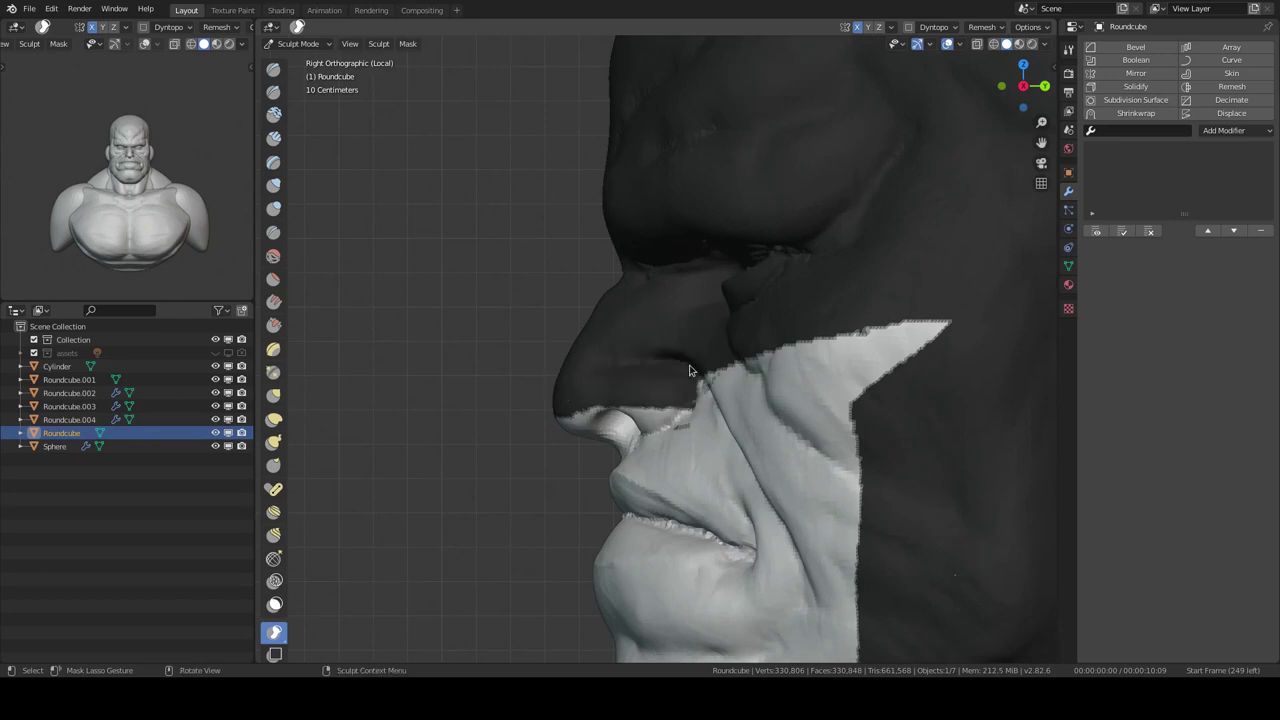
key(KP_1)
ctrl+shift+drag(745, 405, 681, 349)
drag(793, 355, 760, 385)
scroll(751, 392, down, 4)
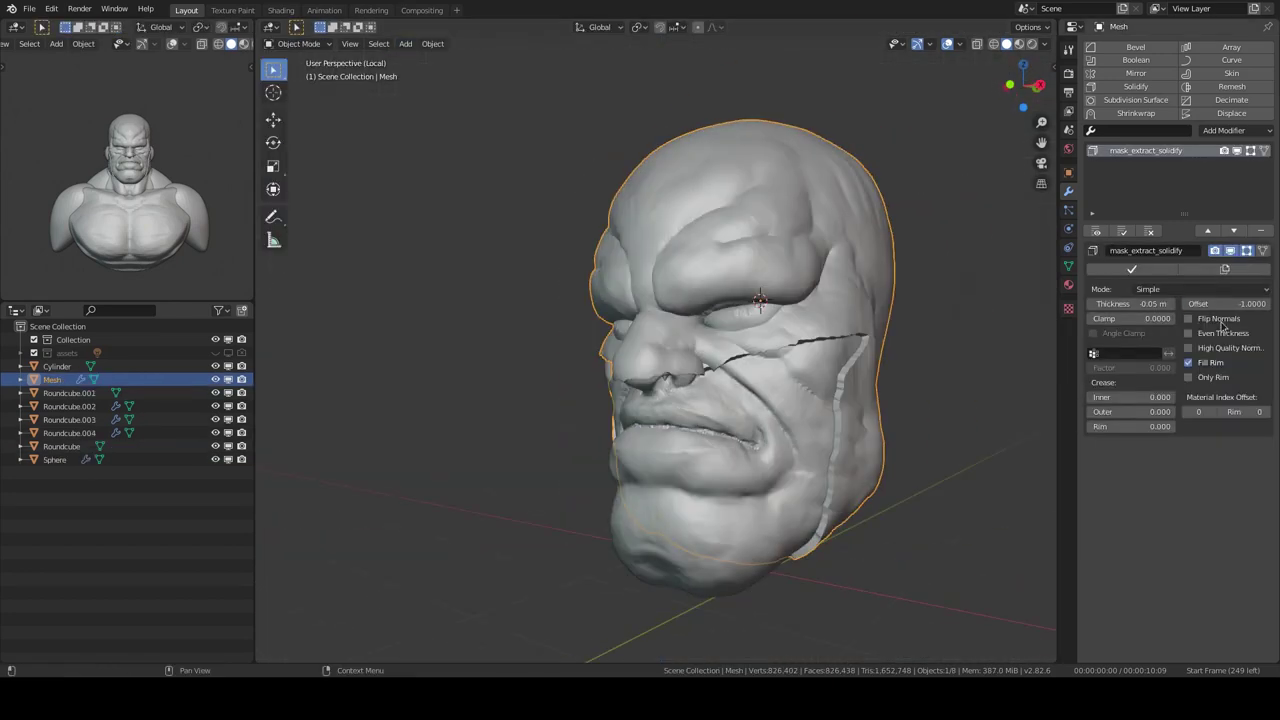
Step: Set the shell's Solidify thickness to 0.2 m with a -0.8 offset
mouse_move(1137, 298)
mouse_down()
mouse_move(1150, 303)
mouse_move(1125, 306)
mouse_up()
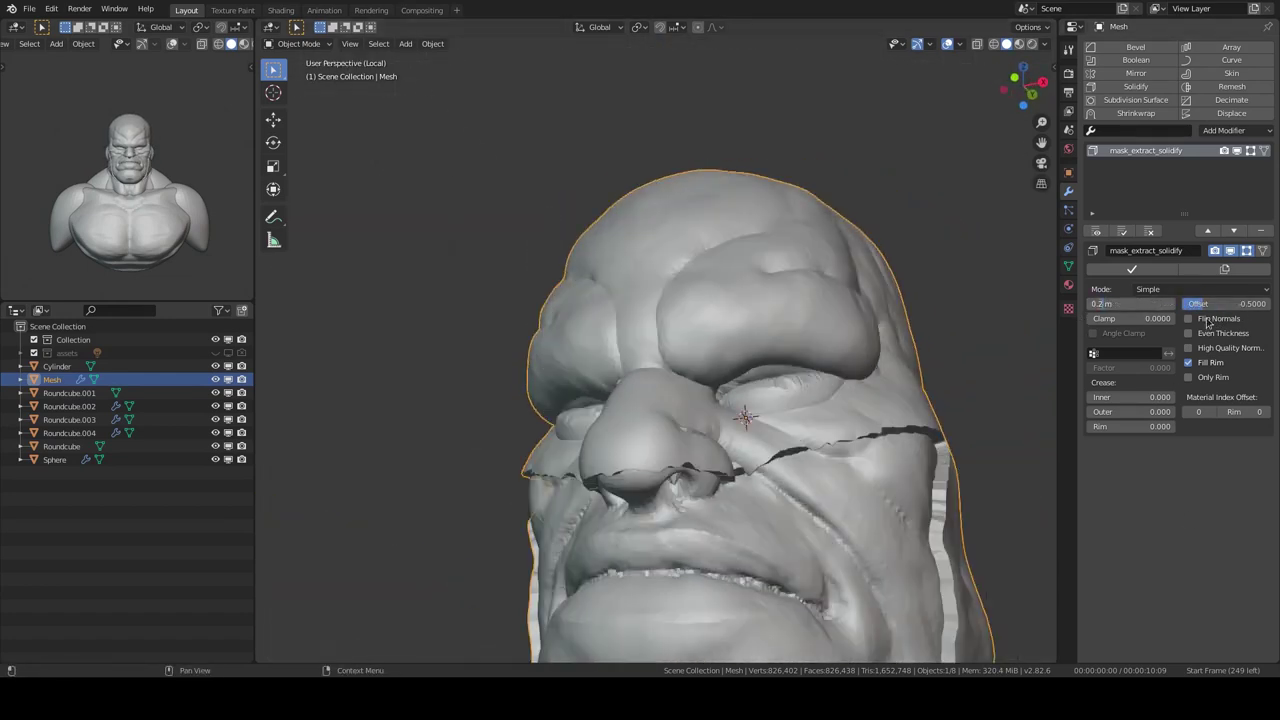
key(Return)
key(KP_1)
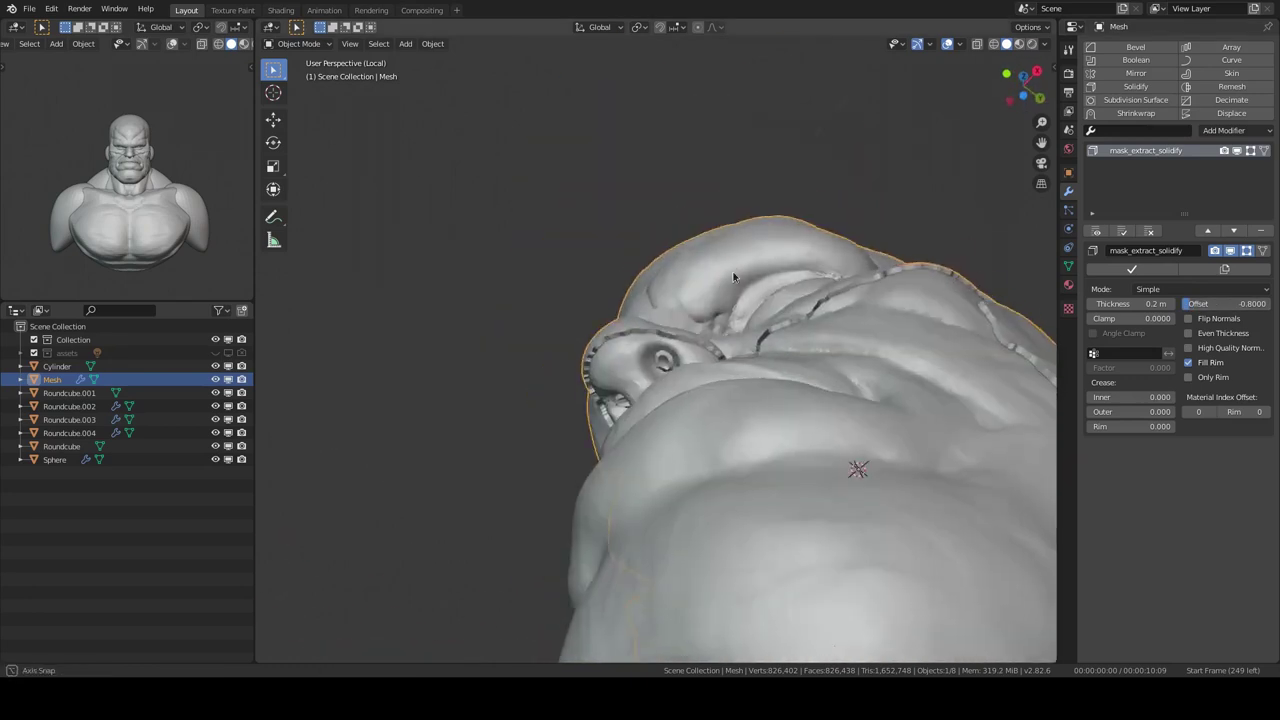
key(KP_Divide)
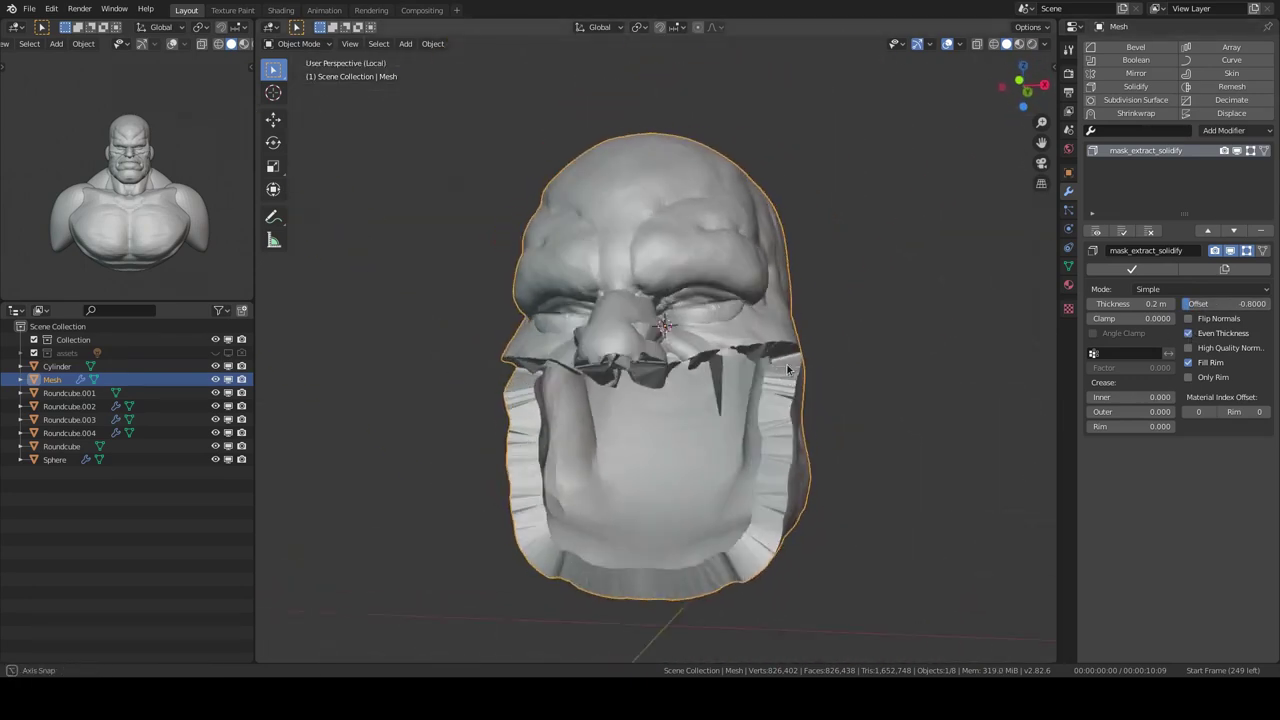
Step: In Edit Mode, grow the selection over the inner faces and delete them, keeping the rim
key(Tab)
scroll(645, 232, up, 2)
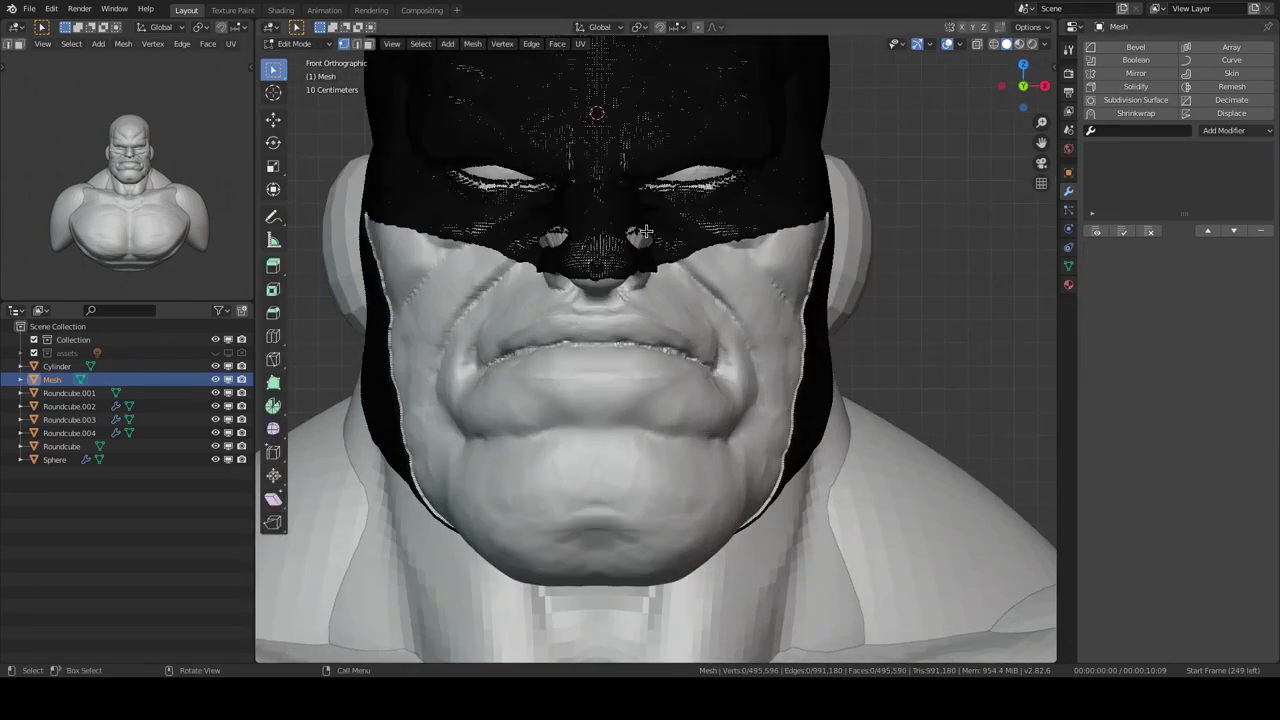
key(ctrl+r)
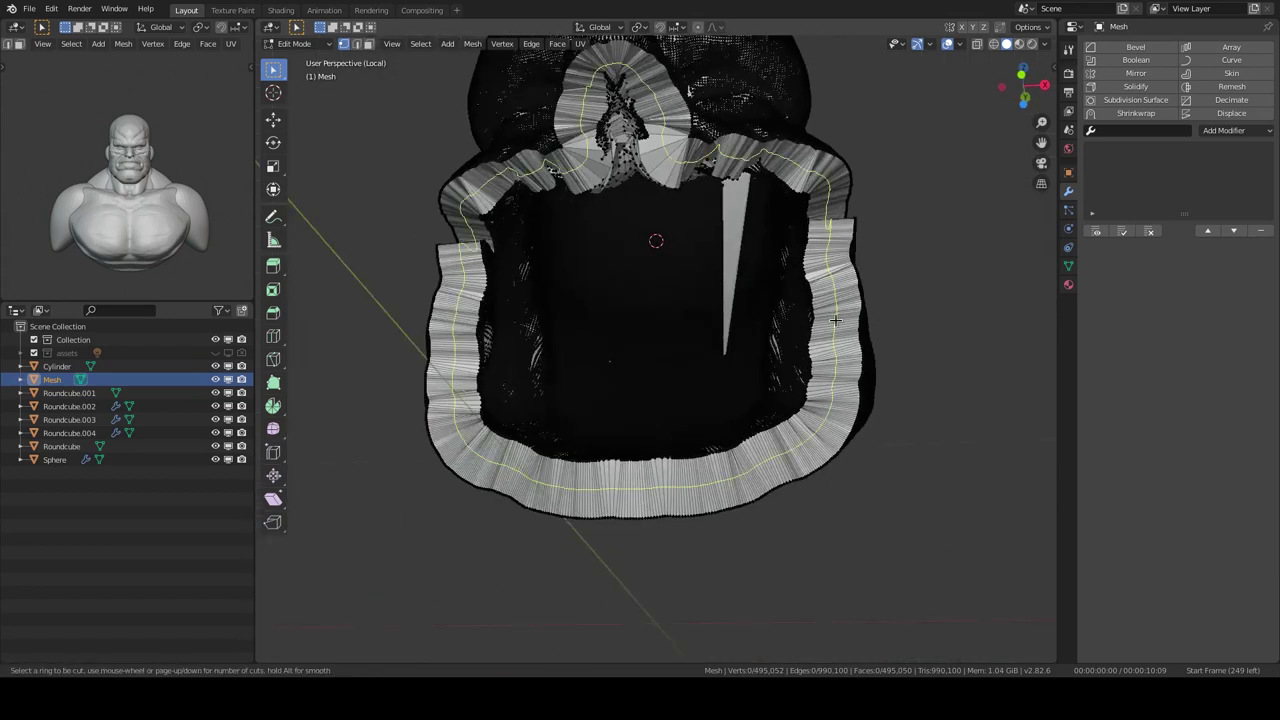
key(ctrl+KP_Add)
key(ctrl+KP_Add)
key(ctrl+KP_Add)
key(x)
click(771, 287)
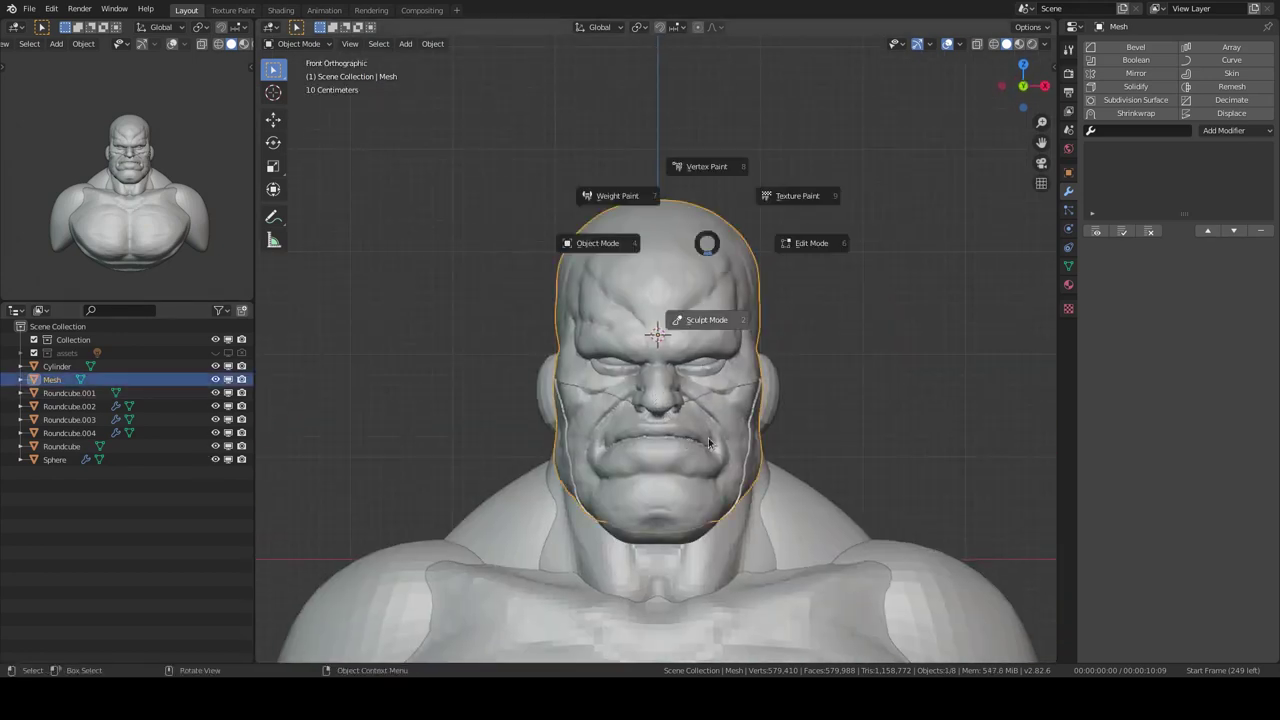
Step: Lasso-mask the cowl area over the head and extract it as Mesh.001 with Mask Extract
click(708, 437)
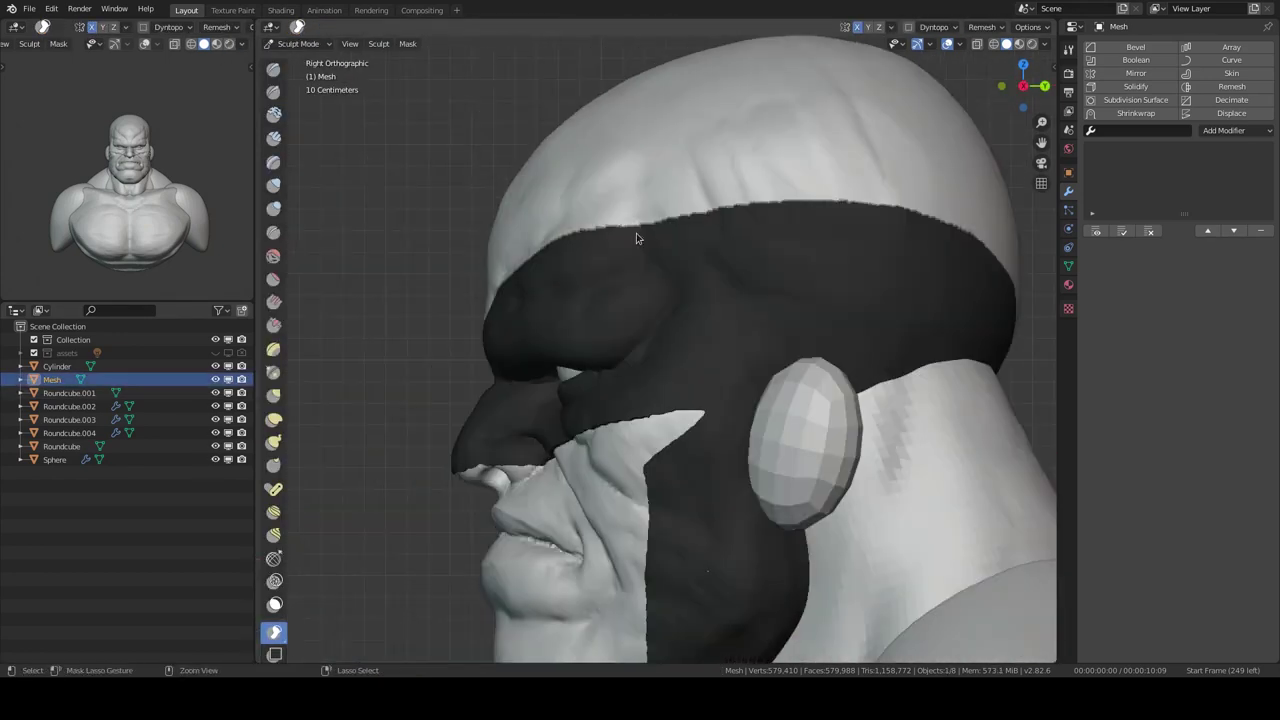
scroll(636, 238, down, 2)
drag(700, 245, 840, 176)
key(KP_Divide)
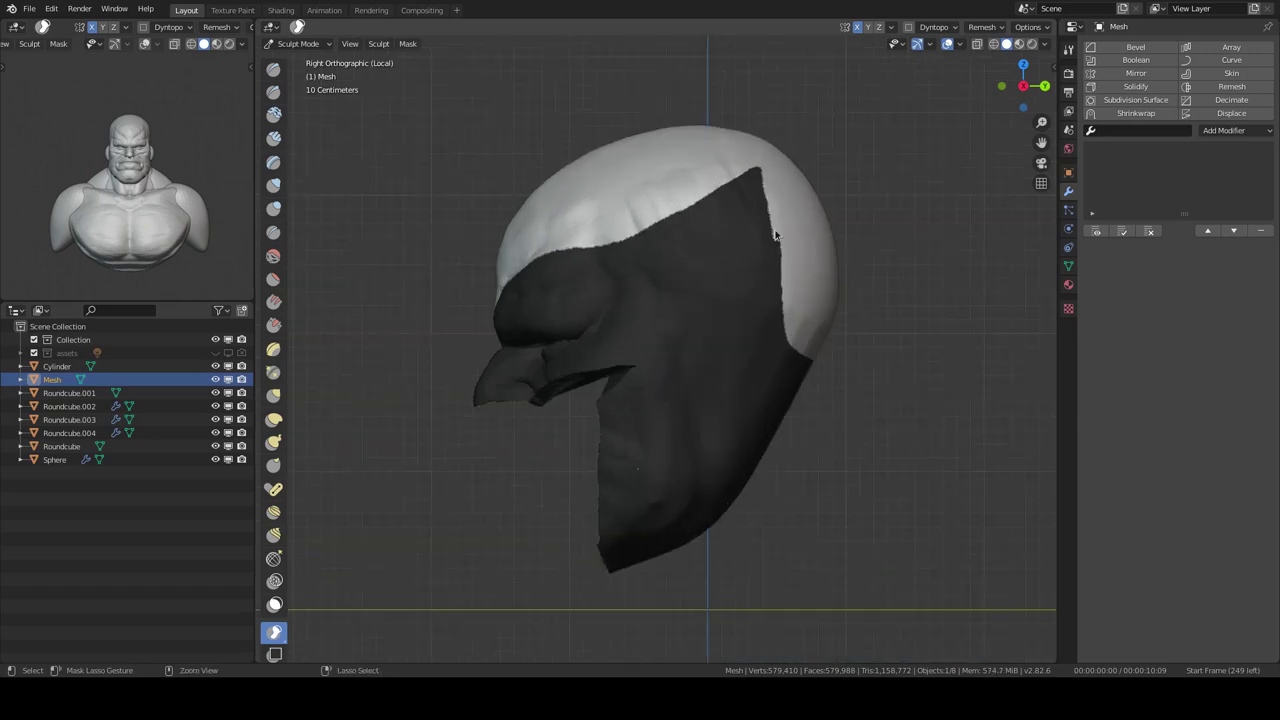
mouse_move(707, 512)
middle_down()
mouse_move(871, 356)
mouse_move(824, 320)
mouse_move(1146, 174)
middle_up()
click(407, 43)
click(463, 255)
Step: Fill the extracted shell's open boundary loop and apply its -0.05 m Solidify thickness
mouse_move(478, 474)
middle_down()
mouse_move(509, 451)
mouse_move(826, 359)
mouse_move(438, 141)
mouse_move(600, 300)
mouse_move(720, 342)
middle_up()
key(Tab)
click(420, 43)
click(500, 249)
key(alt+f)
key(Tab)
key(ctrl+a)
Step: Inspect the head and cowl from side, top, back and front views
mouse_move(760, 300)
middle_down()
mouse_move(800, 353)
mouse_move(765, 325)
middle_up()
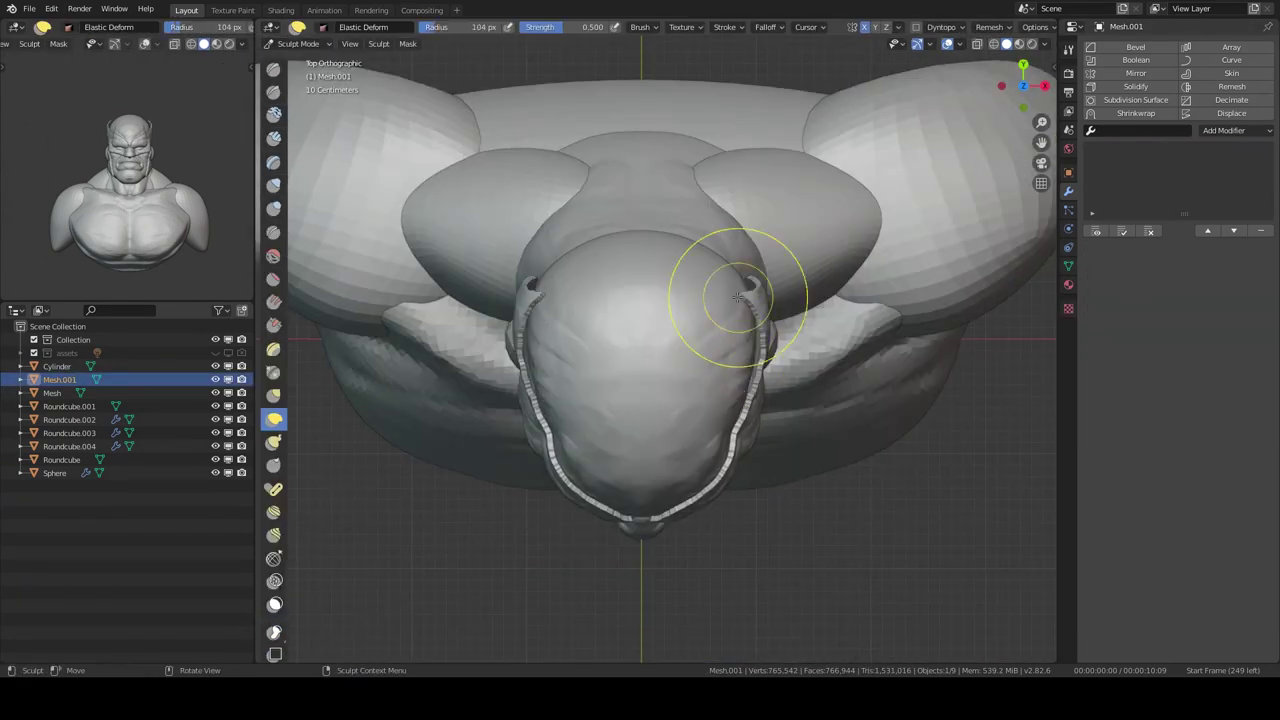
key(KP_3)
shift+middle_drag(700, 400, 886, 313)
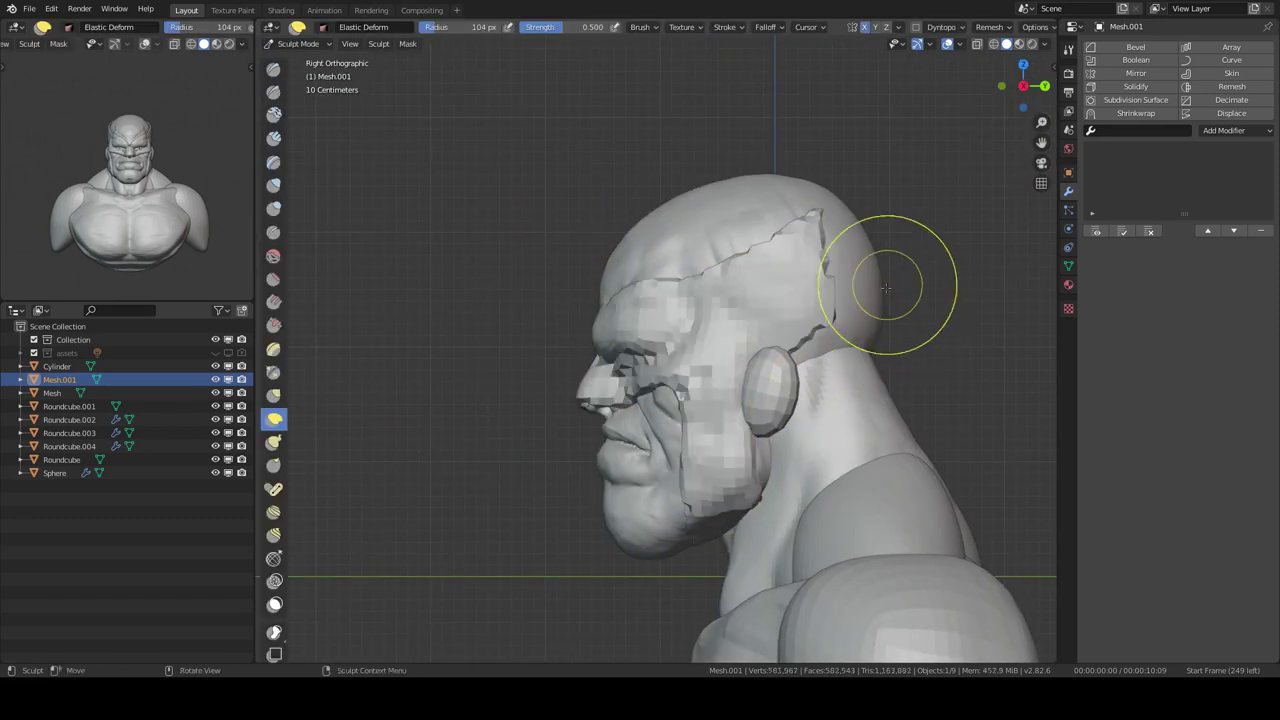
key(KP_7)
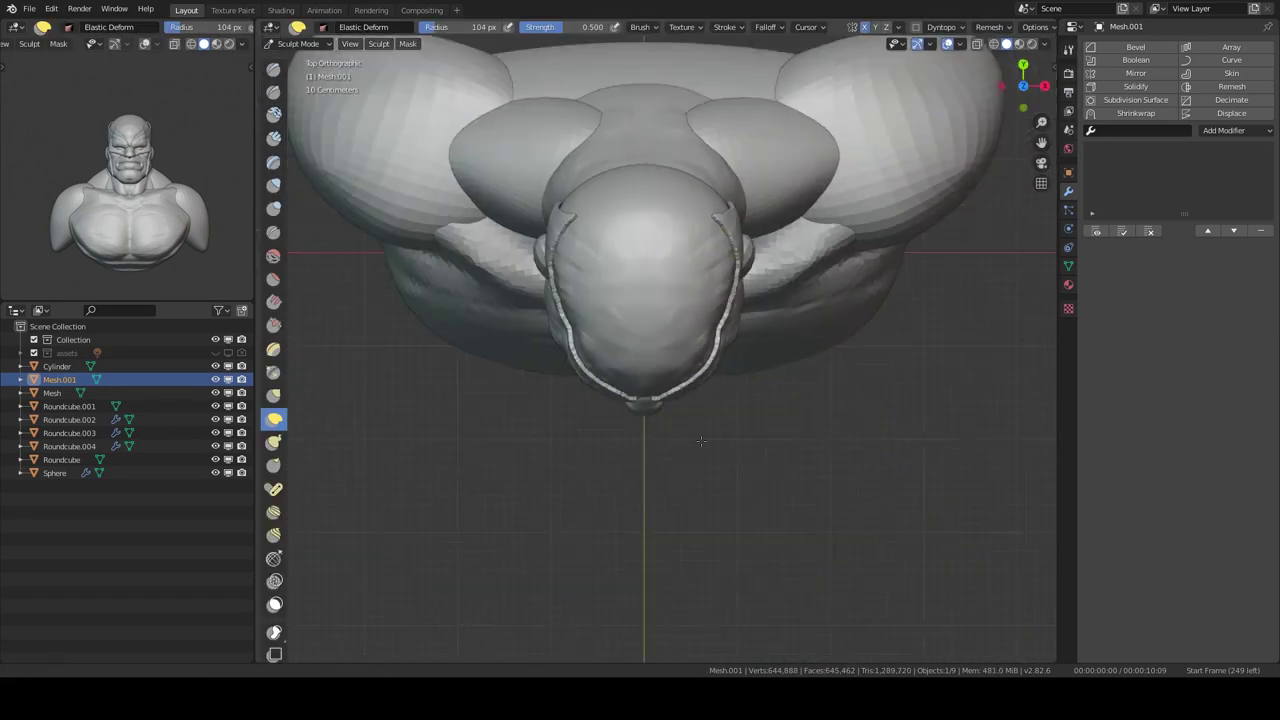
key(KP_1)
mouse_move(780, 357)
middle_down()
mouse_move(571, 377)
mouse_move(482, 339)
mouse_move(586, 243)
mouse_move(709, 334)
mouse_move(651, 320)
mouse_move(620, 330)
mouse_move(723, 400)
mouse_move(660, 371)
middle_up()
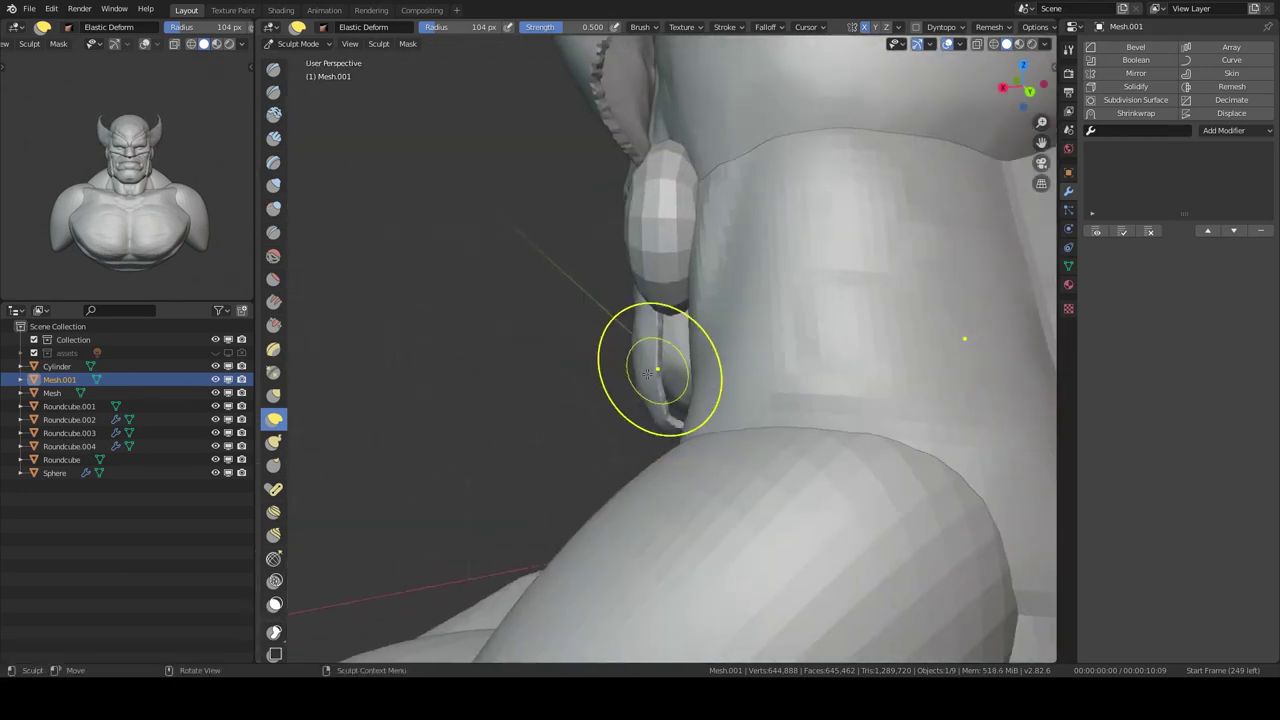
key(KP_1)
scroll(778, 276, up, 2)
mouse_move(778, 276)
ctrl+middle_down()
mouse_move(814, 329)
mouse_move(729, 400)
mouse_move(883, 328)
mouse_move(703, 323)
mouse_move(789, 429)
mouse_move(929, 351)
mouse_move(834, 300)
ctrl+middle_up()
scroll(754, 318, up, 1)
key(KP_1)
Step: Check the isolated cowl's vertices, then sculpt its sides with Draw, Elastic Deform and Pose brushes
key(KP_Divide)
key(Tab)
key(Tab)
key(KP_Divide)
mouse_move(800, 386)
middle_down()
mouse_move(757, 286)
mouse_move(781, 431)
mouse_move(720, 300)
mouse_move(620, 302)
mouse_move(790, 170)
middle_up()
key(x)
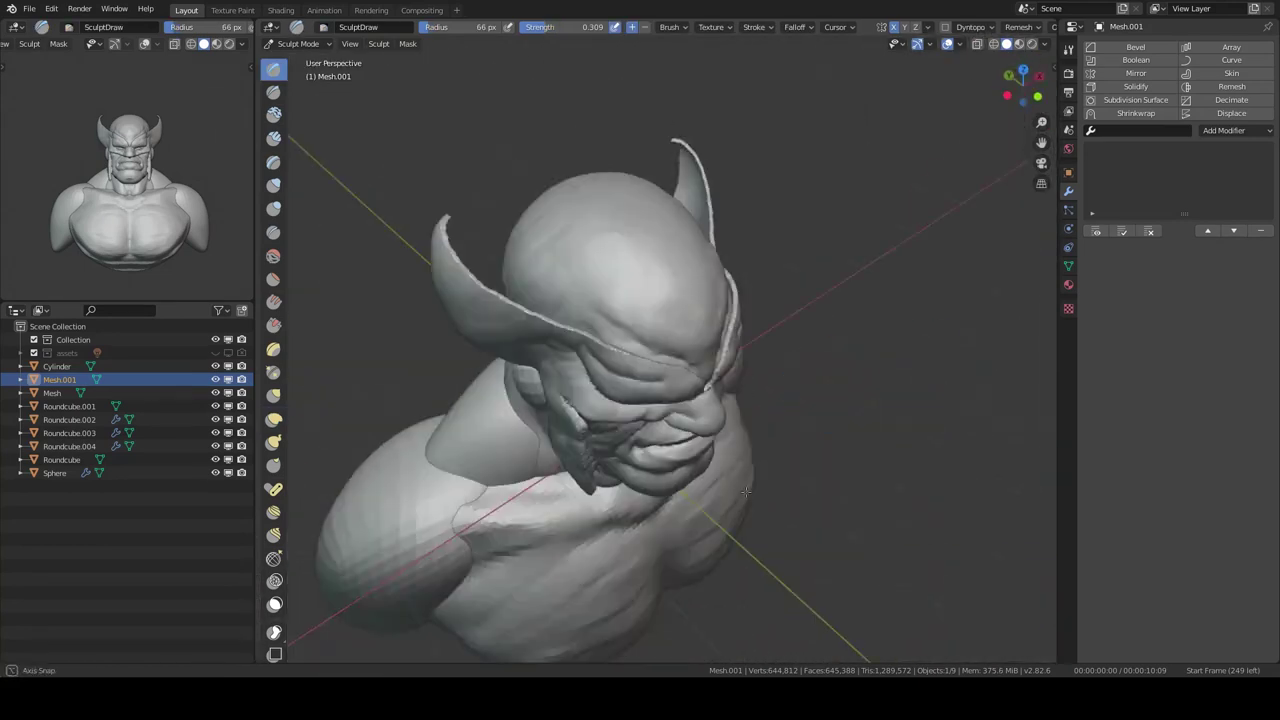
key(g)
key(shift+space)
click(790, 231)
Step: Pull the cowl's side flaps up into tall pointed fins using Elastic Deform from front views
mouse_move(790, 231)
middle_down()
mouse_move(799, 260)
mouse_move(557, 337)
mouse_move(771, 351)
mouse_move(677, 410)
middle_up()
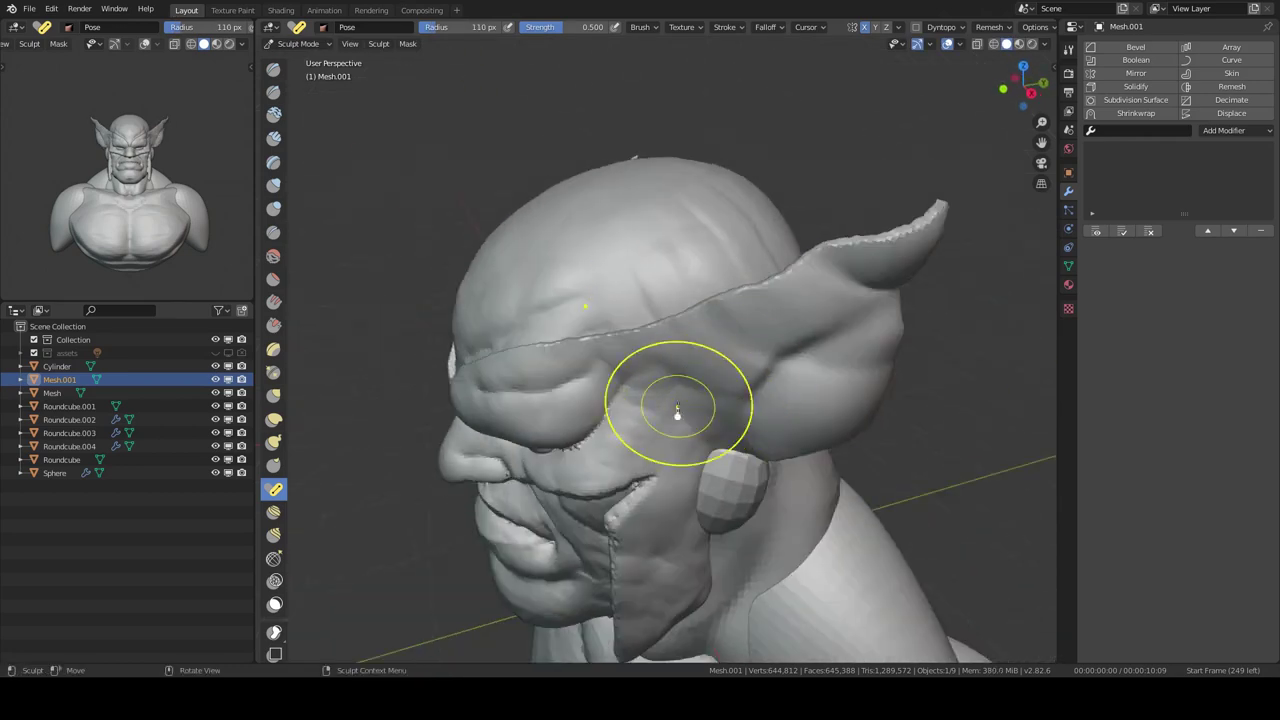
key(shift+space)
click(677, 400)
key(KP_1)
scroll(845, 187, up, 3)
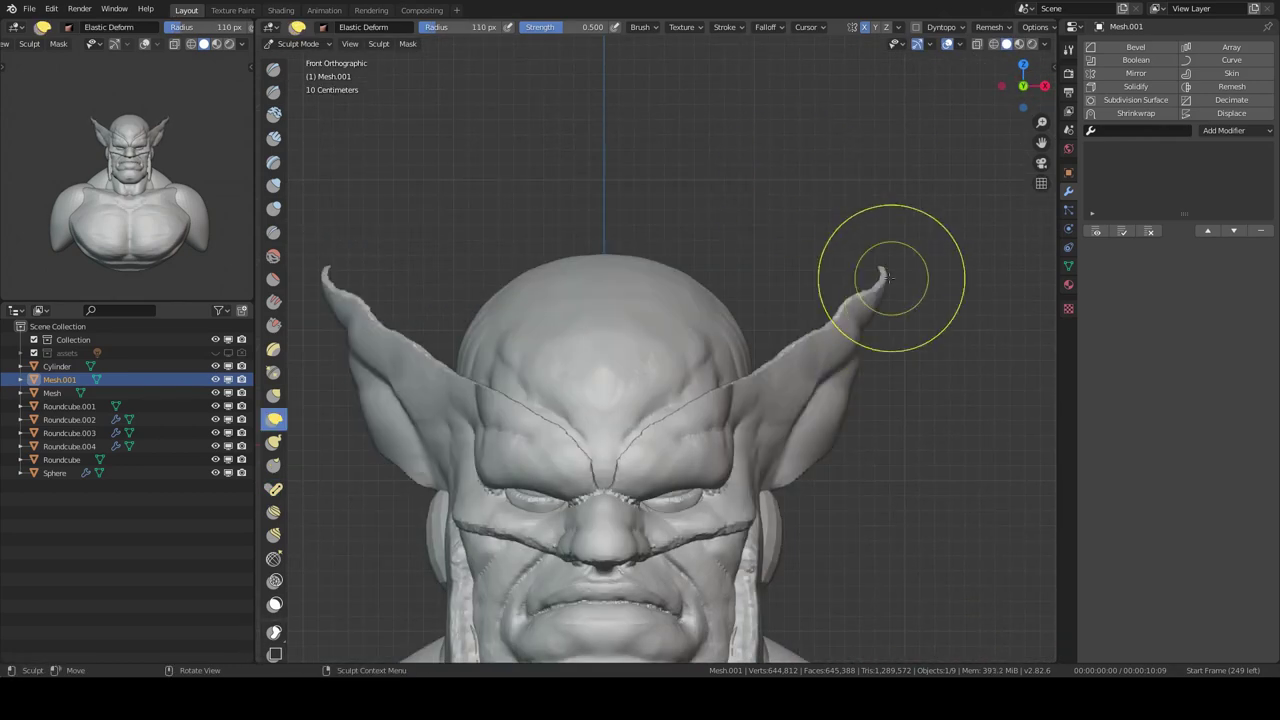
mouse_move(880, 251)
middle_down()
mouse_move(664, 355)
mouse_move(777, 206)
mouse_move(951, 309)
middle_up()
key(KP_1)
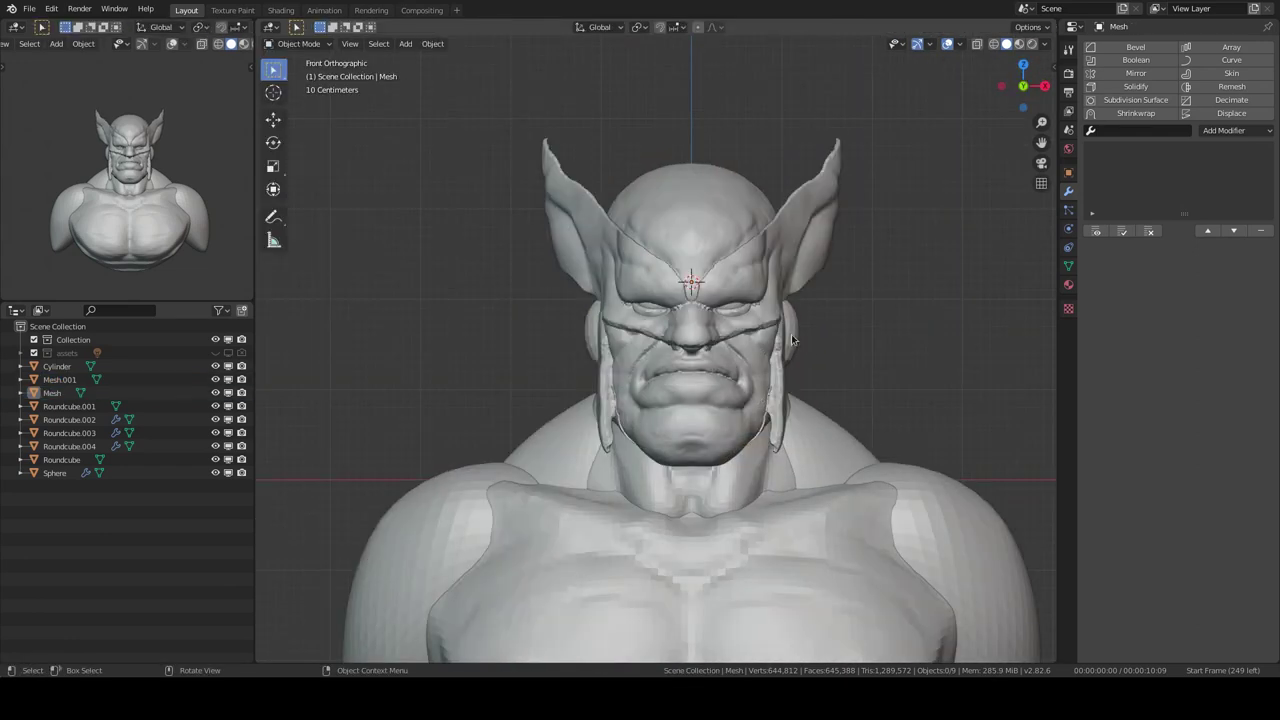
Step: Select the cowl mesh alone and try it in Sculpt Mode from close face views
key(KP_3)
drag(834, 307, 714, 160)
middle_drag(897, 300, 834, 156)
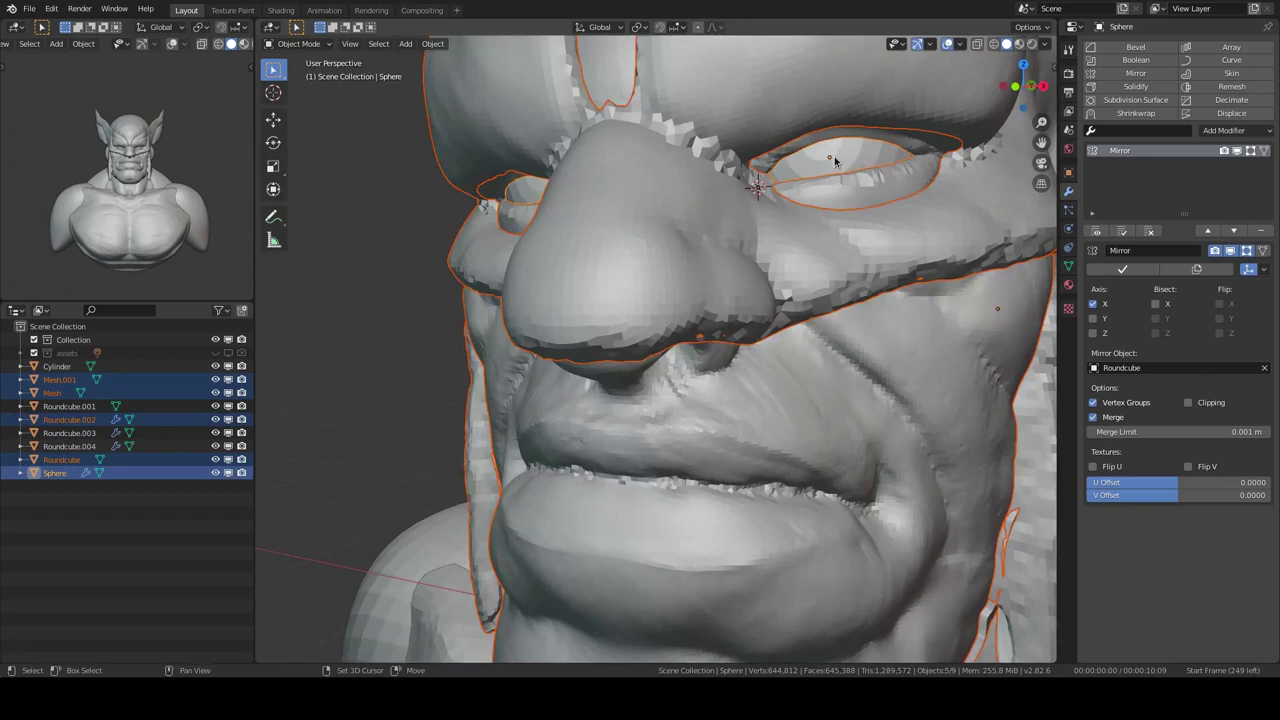
key(KP_3)
shift+click(633, 378)
click(716, 338)
key(ctrl+Tab)
middle_drag(716, 338, 790, 250)
scroll(760, 300, up, 3)
scroll(835, 347, up, 3)
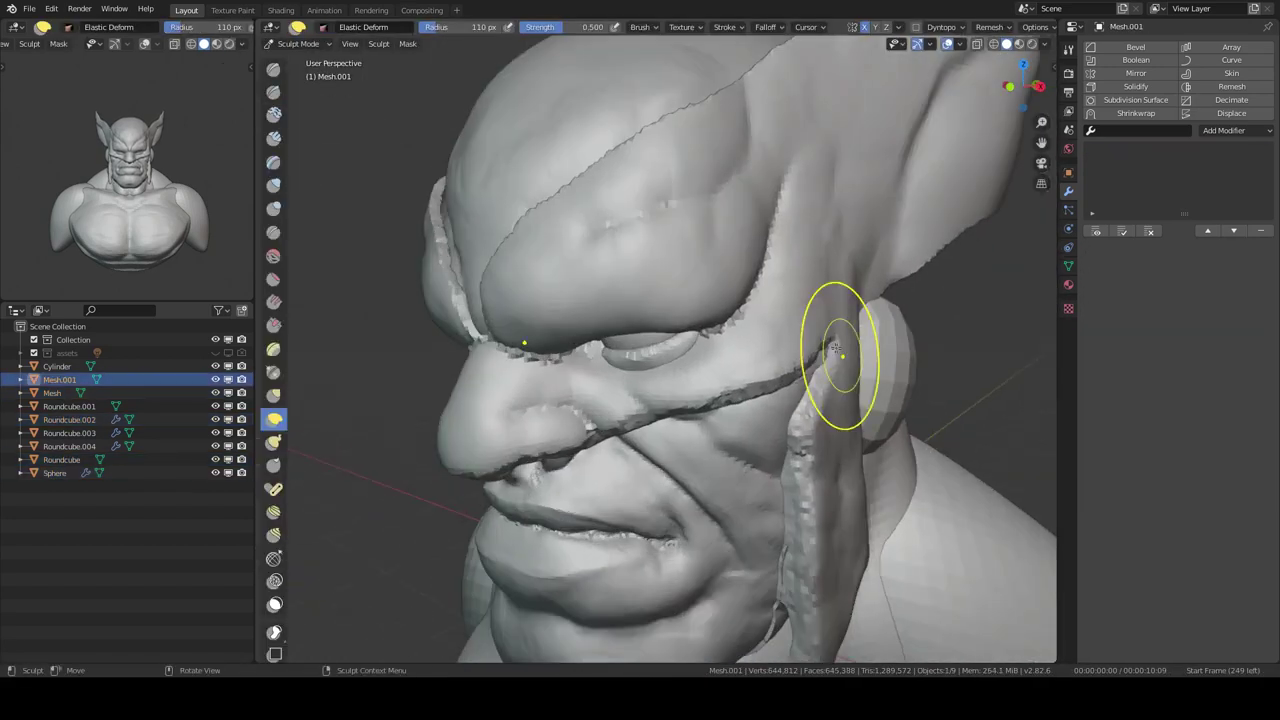
middle_drag(835, 347, 820, 250)
key(KP_1)
scroll(710, 370, down, 4)
key(ctrl+Tab)
Step: Reselect the cowl Mesh.001 and switch it back into Sculpt Mode
mouse_move(710, 372)
middle_down()
mouse_move(767, 301)
mouse_move(831, 369)
middle_up()
click(861, 333)
scroll(861, 333, up, 2)
click(51, 8)
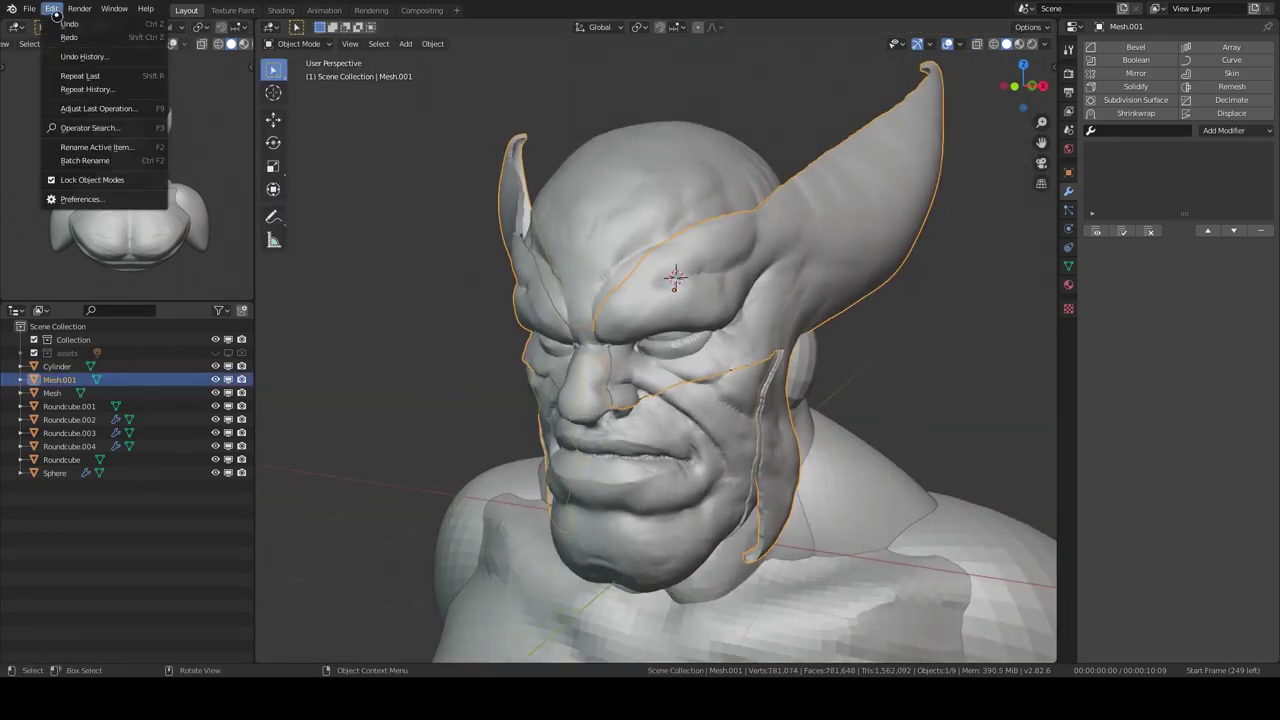
click(917, 315)
middle_drag(880, 320, 917, 315)
click(829, 243)
key(ctrl+Tab)
click(829, 300)
Step: Work the cowl tighter against the cheekbones, nose and jaw from all around the head
middle_drag(829, 300, 733, 318)
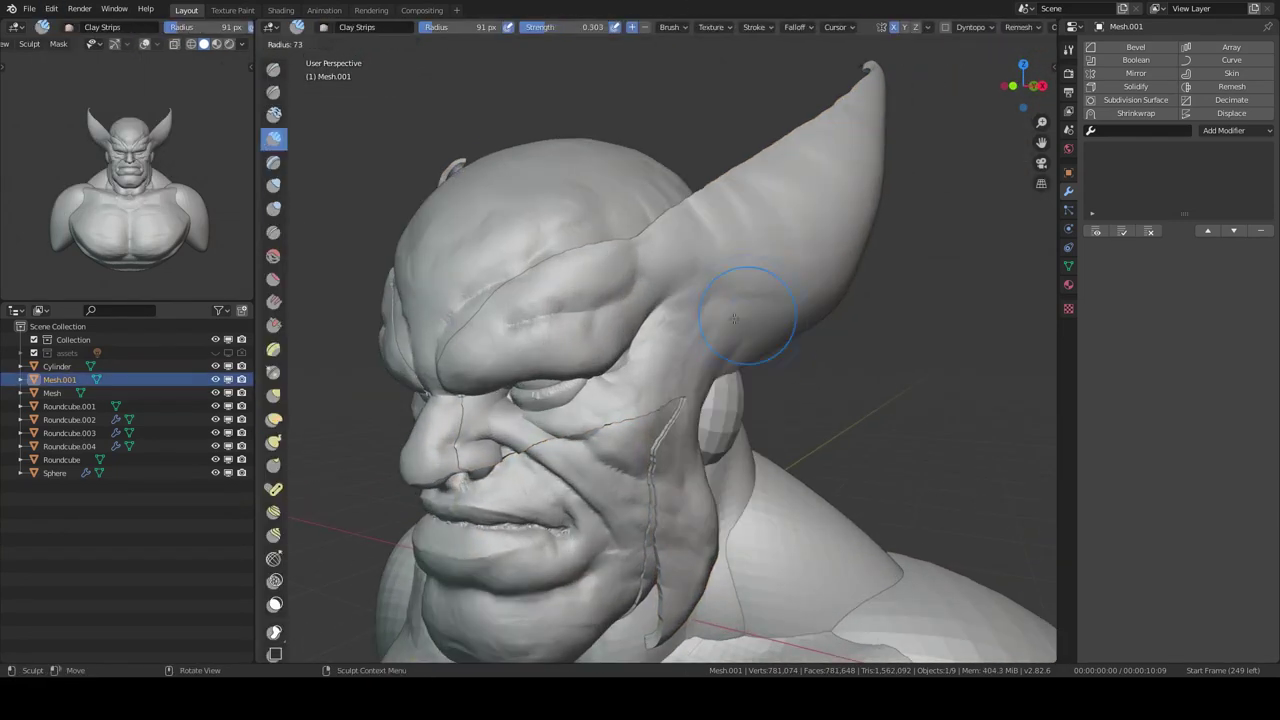
middle_drag(776, 225, 761, 218)
middle_drag(784, 353, 775, 256)
mouse_move(685, 335)
middle_down()
mouse_move(622, 245)
mouse_move(660, 270)
mouse_move(688, 237)
middle_up()
scroll(686, 286, up, 5)
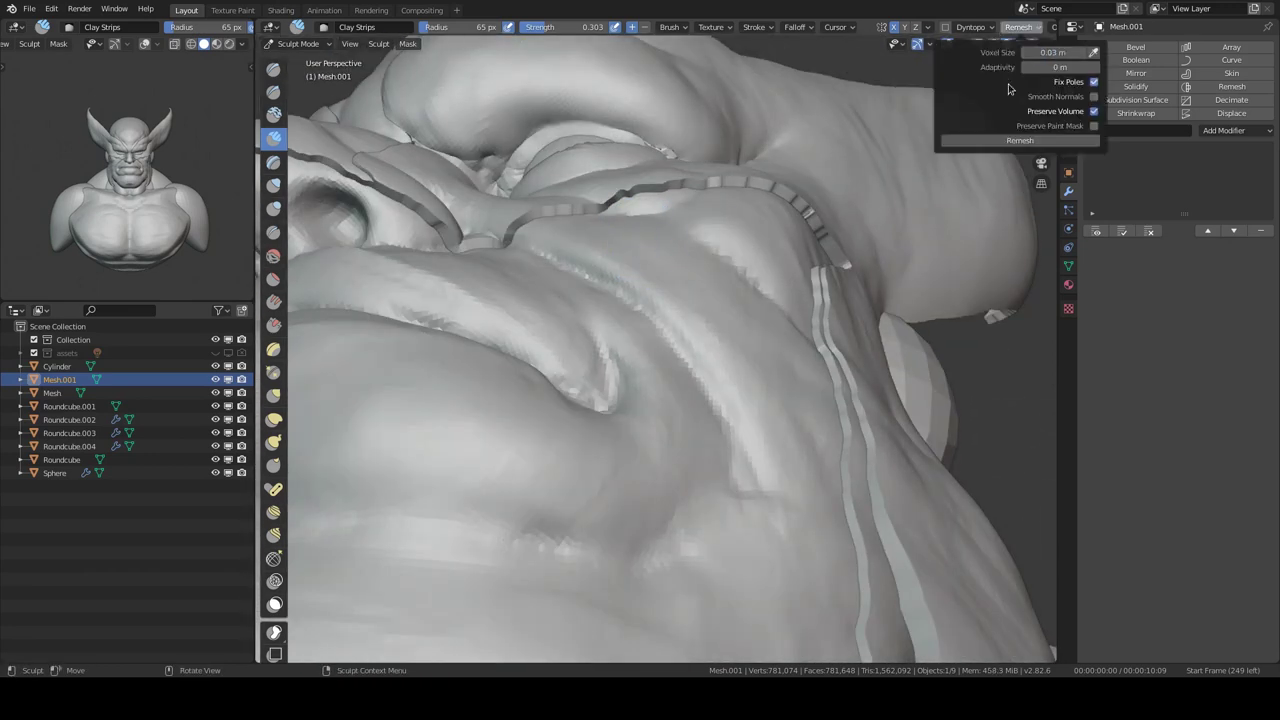
scroll(776, 261, down, 5)
mouse_move(800, 357)
middle_down()
mouse_move(863, 286)
mouse_move(657, 300)
middle_up()
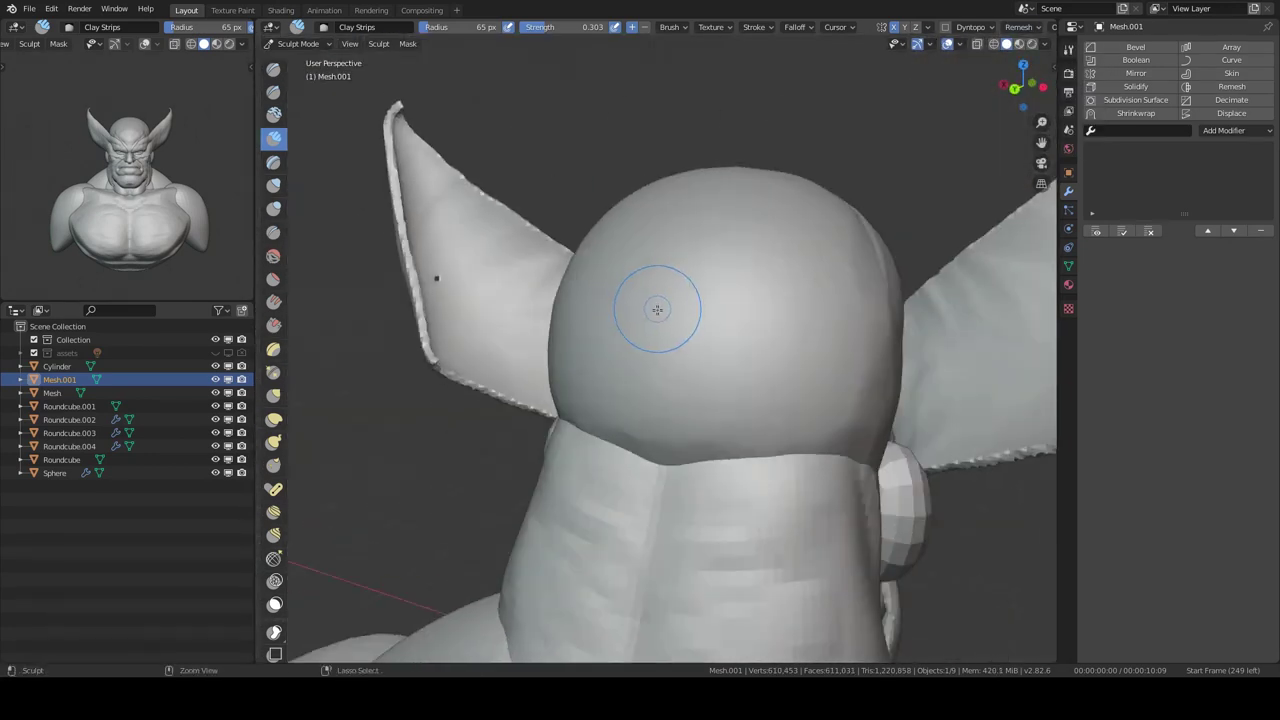
scroll(764, 331, up, 3)
middle_drag(764, 331, 708, 273)
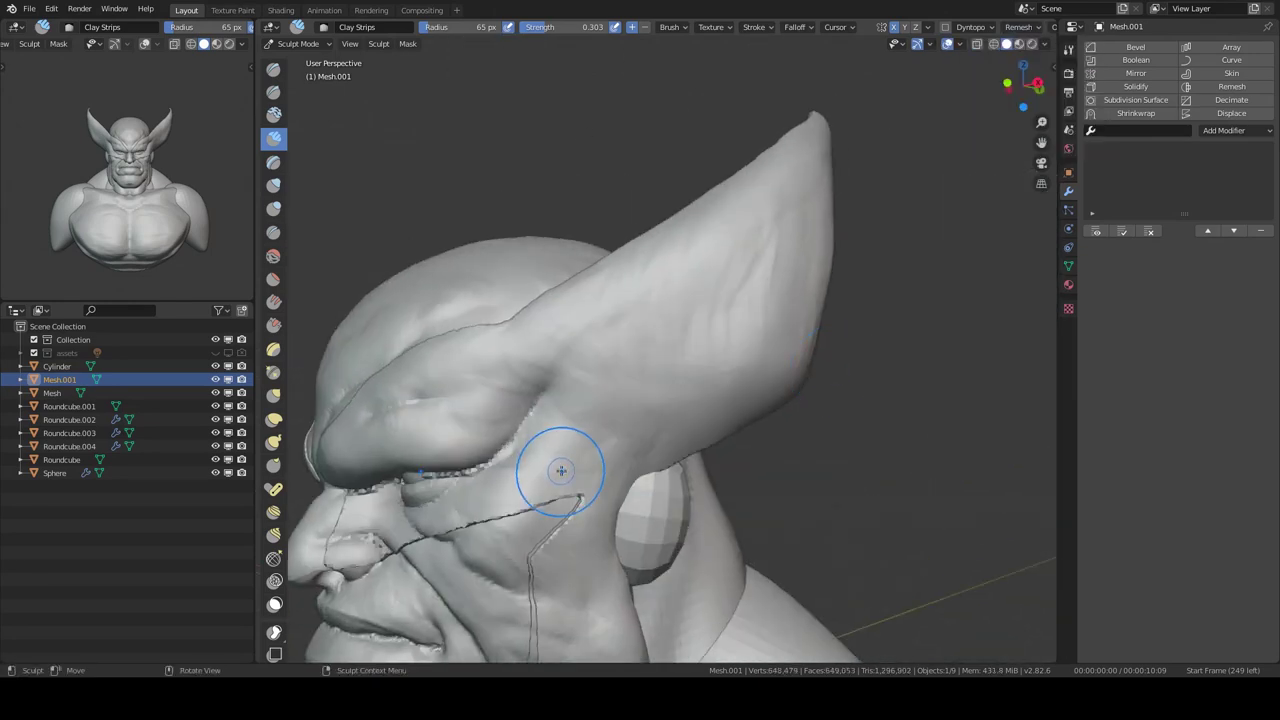
middle_drag(561, 470, 692, 459)
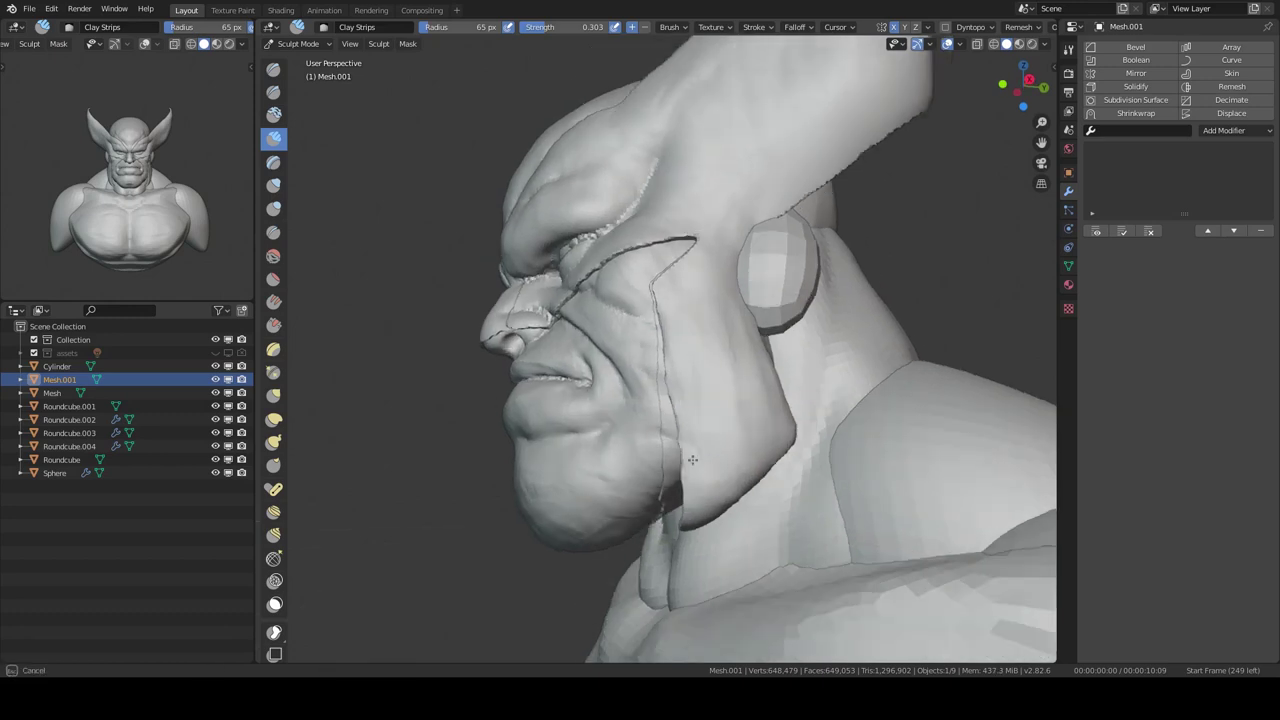
mouse_move(756, 417)
middle_down()
mouse_move(666, 251)
mouse_move(709, 393)
mouse_move(788, 271)
mouse_move(737, 342)
mouse_move(648, 400)
middle_up()
Step: Isolate the cowl and sculpt its surface over the eye with Draw Sharp and Clay Strips
key(KP_Divide)
key(KP_Divide)
scroll(737, 342, up, 5)
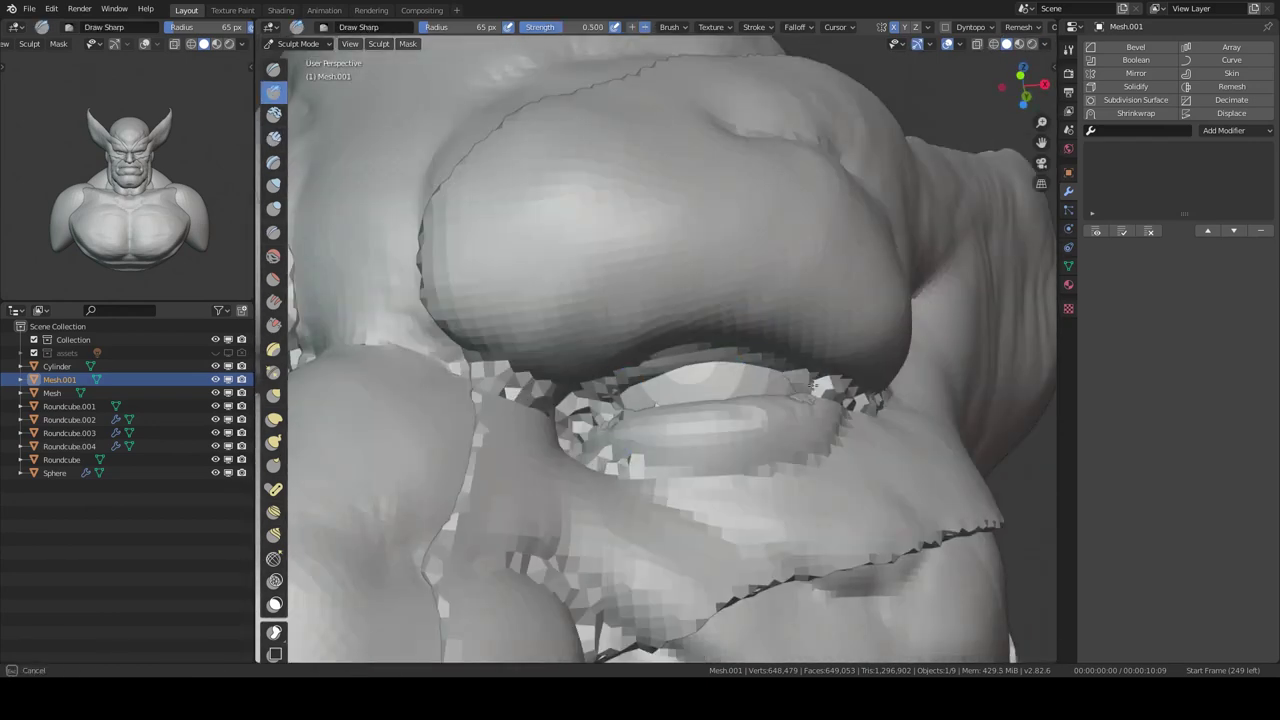
middle_drag(812, 384, 880, 386)
scroll(880, 386, down, 3)
key(c)
click(1018, 27)
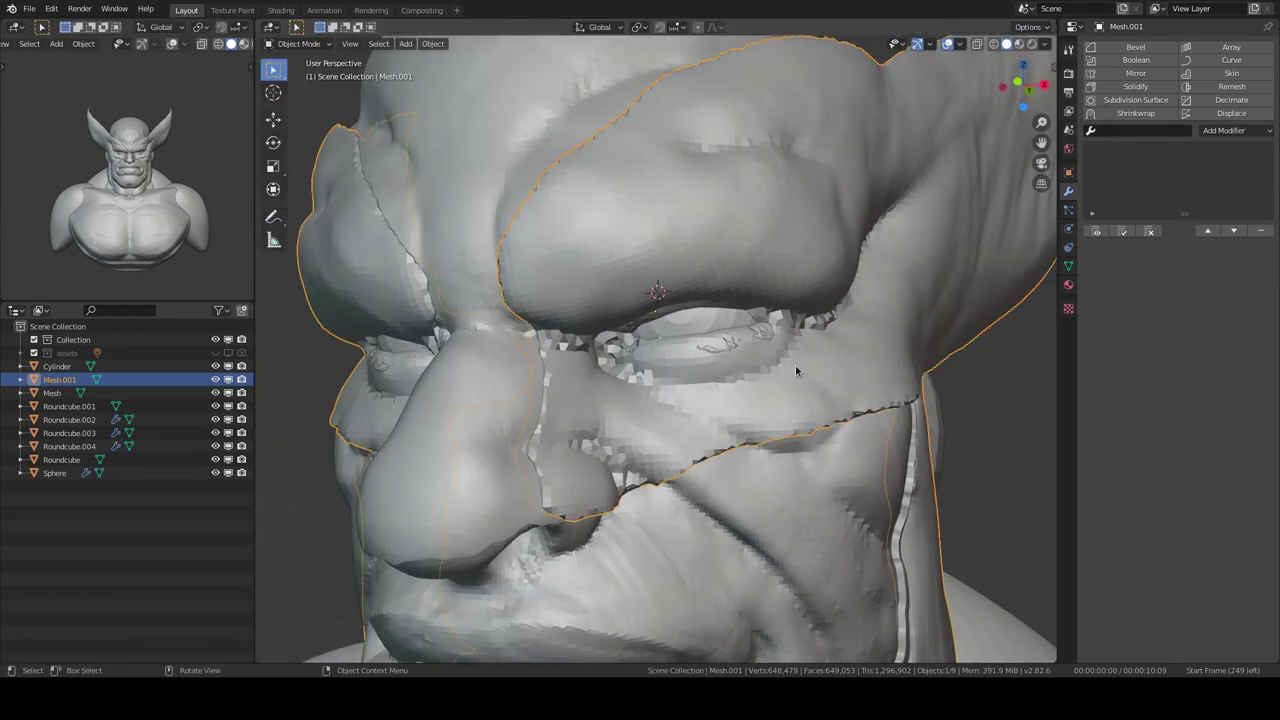
mouse_move(822, 354)
middle_down()
mouse_move(820, 343)
mouse_move(668, 320)
mouse_move(671, 466)
middle_up()
scroll(740, 330, up, 3)
scroll(686, 414, down, 3)
mouse_move(686, 414)
middle_down()
mouse_move(631, 364)
mouse_move(661, 119)
middle_up()
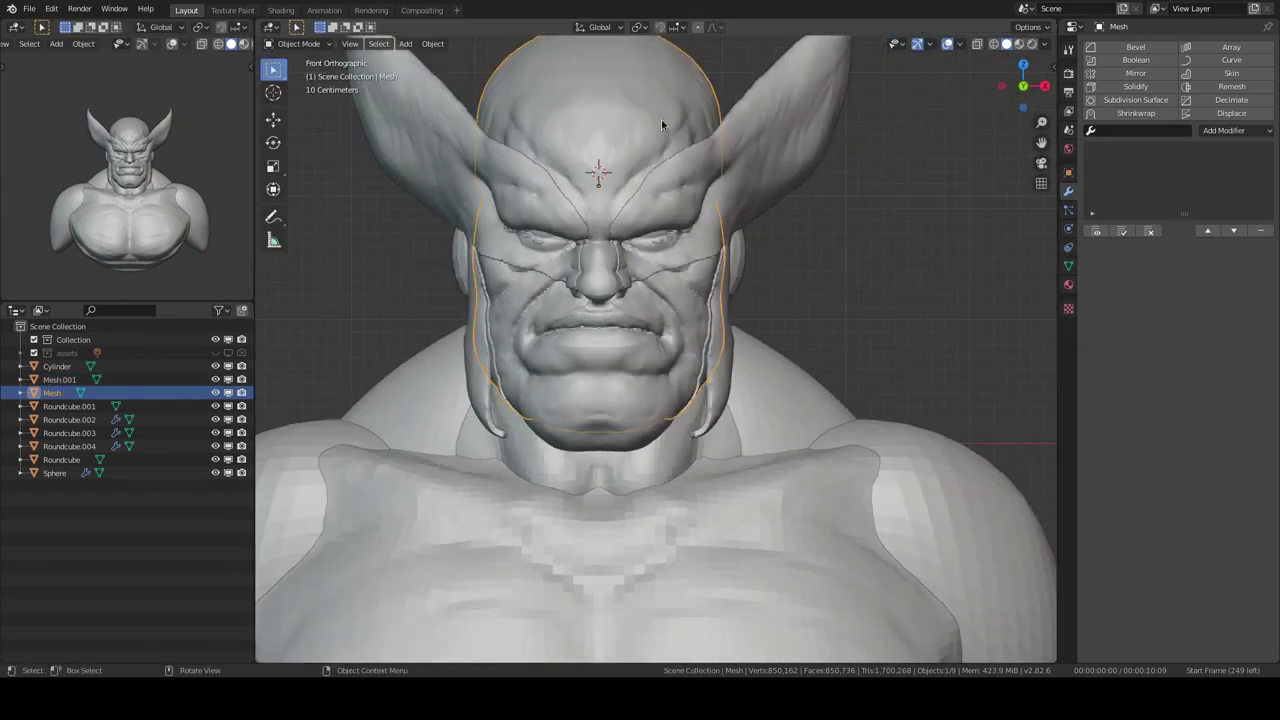
Step: Select the Roundcube head and isolate it in local view, framing the nose and lips
scroll(661, 119, up, 2)
click(100, 460)
mouse_move(560, 380)
middle_down()
mouse_move(614, 372)
mouse_move(600, 500)
middle_up()
key(KP_Divide)
scroll(614, 372, up, 3)
scroll(547, 366, up, 4)
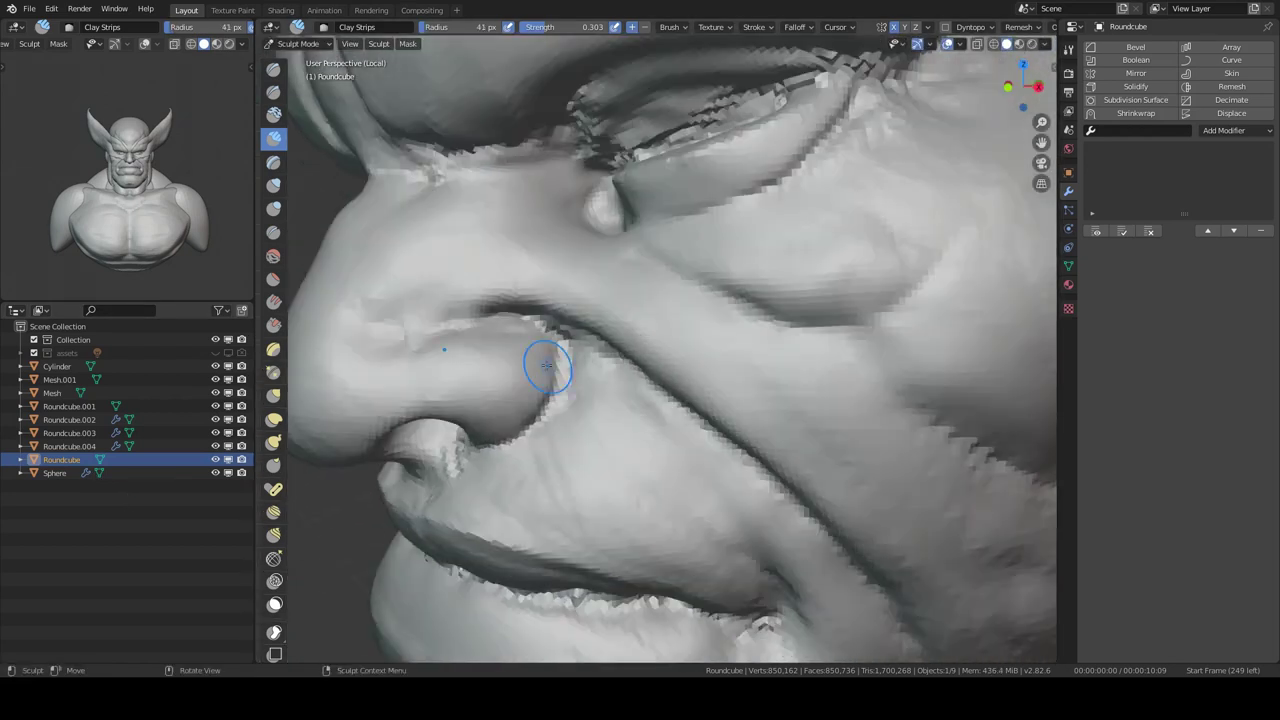
middle_drag(660, 300, 600, 400)
mouse_move(663, 300)
middle_down()
mouse_move(758, 337)
mouse_move(730, 322)
middle_up()
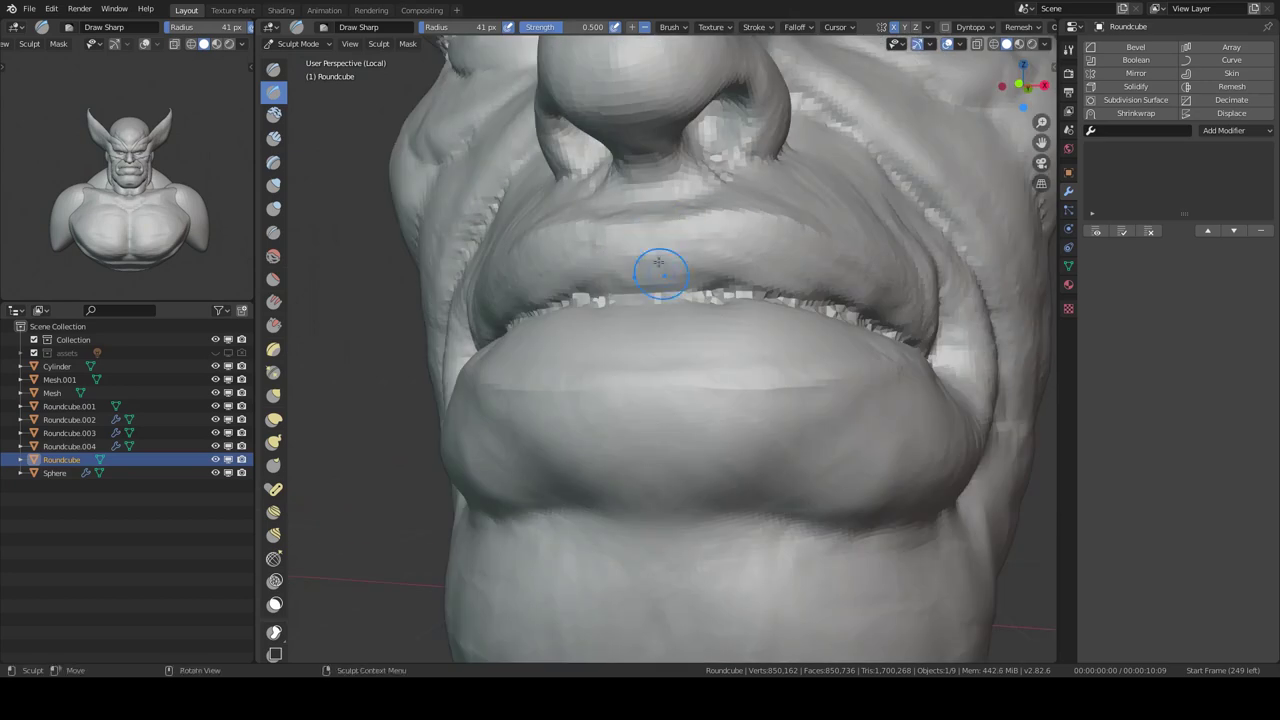
Step: Rework the nose bridge and lips, checking them from front, side and below
middle_drag(785, 221, 740, 380)
scroll(740, 380, down, 4)
scroll(736, 418, up, 4)
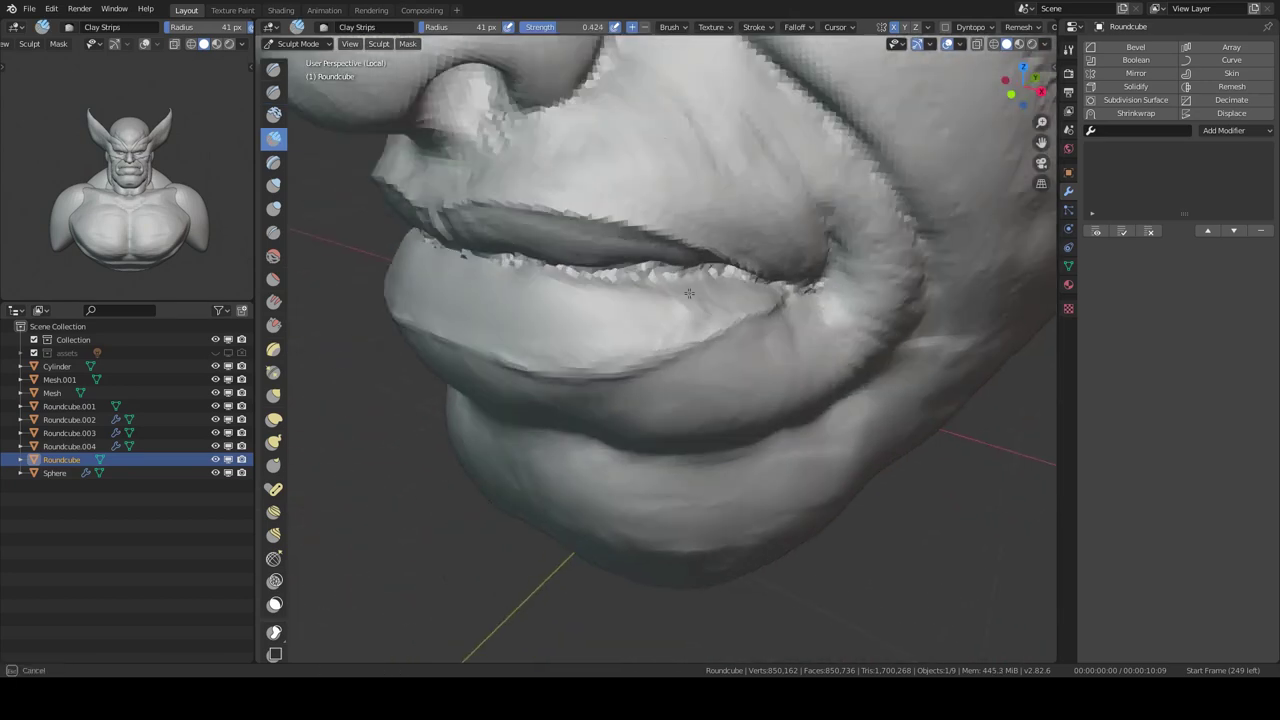
middle_drag(660, 313, 646, 296)
mouse_move(726, 298)
middle_down()
mouse_move(644, 314)
mouse_move(661, 171)
middle_up()
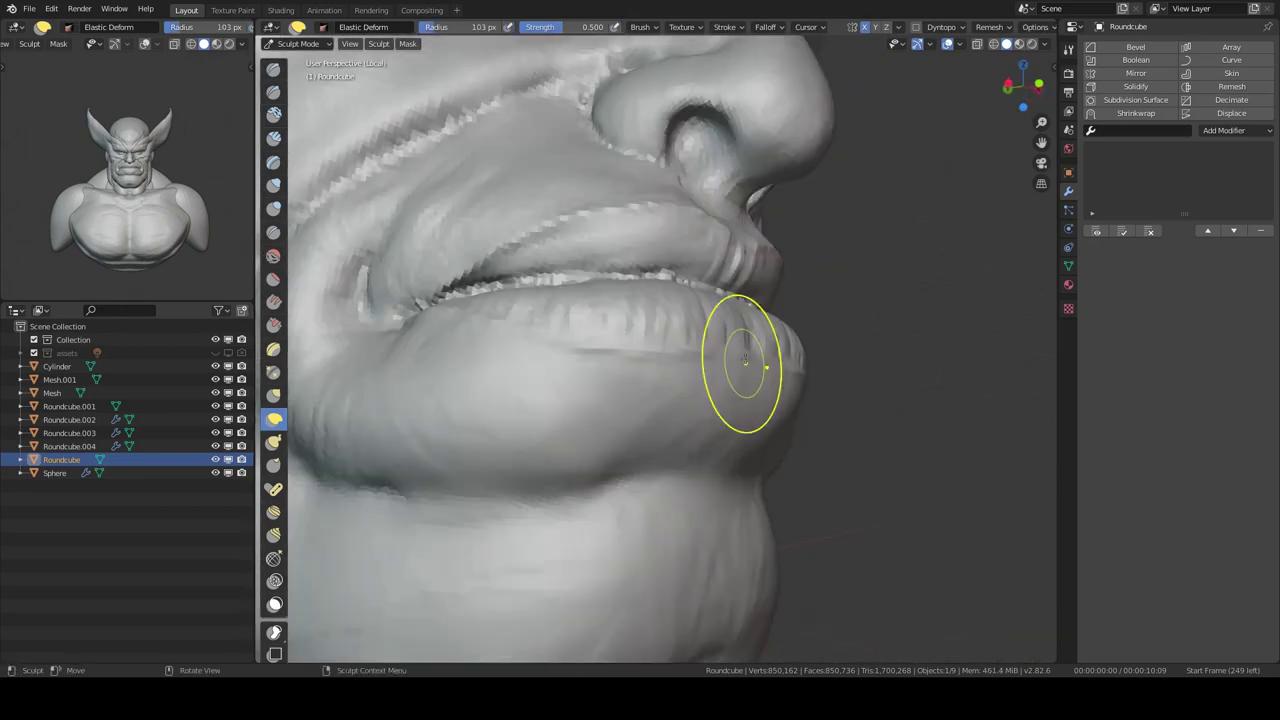
mouse_move(661, 171)
middle_down()
mouse_move(537, 340)
mouse_move(586, 323)
middle_up()
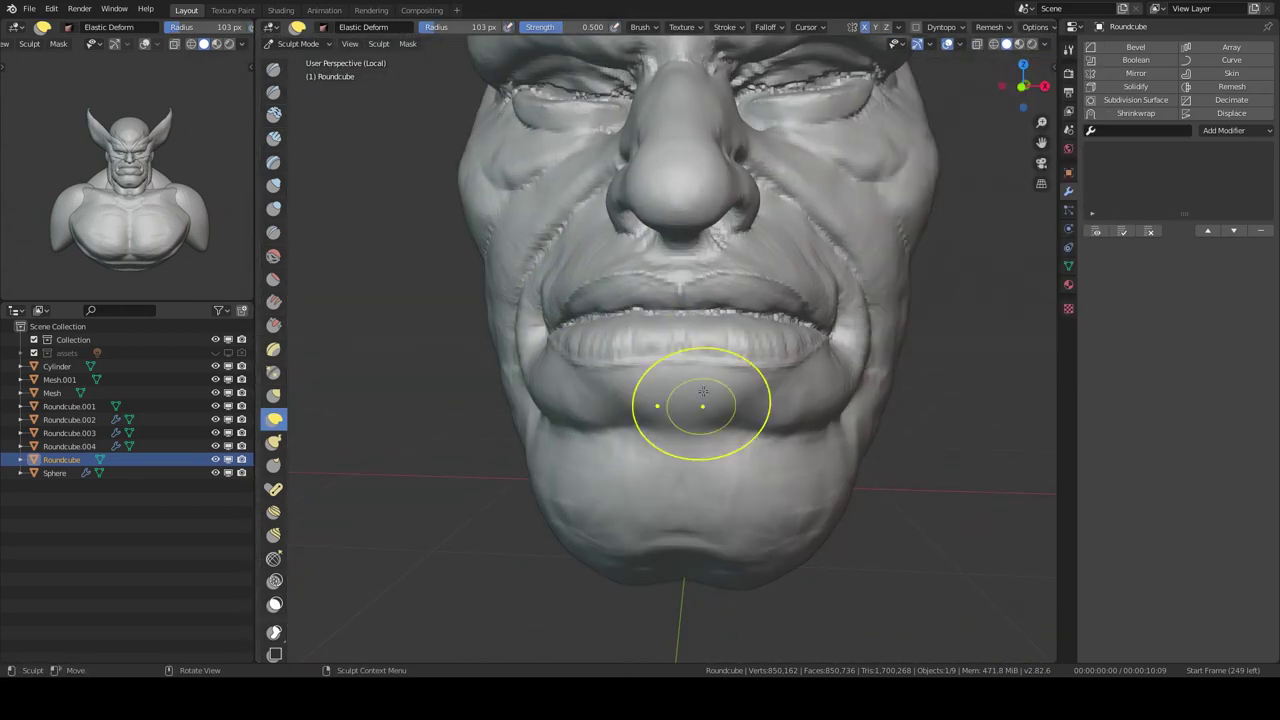
scroll(812, 300, up, 2)
mouse_move(812, 300)
middle_down()
mouse_move(816, 349)
mouse_move(794, 410)
mouse_move(776, 407)
middle_up()
Step: Reshape the mouth corners and chin with Draw Sharp, Elastic Deform and Clay Strips brushes
key(shift+space)
click(714, 151)
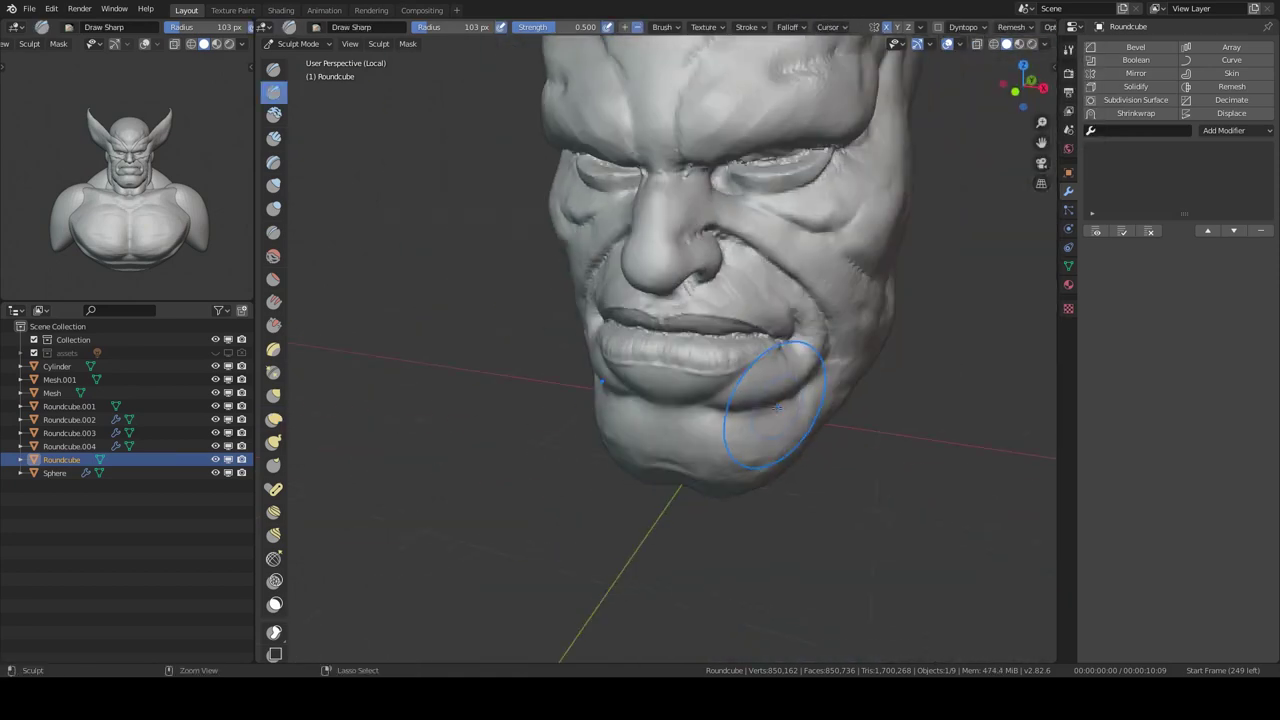
click(273, 418)
mouse_move(894, 409)
middle_down()
mouse_move(740, 350)
mouse_move(705, 305)
mouse_move(805, 386)
middle_up()
key(KP_1)
scroll(705, 305, up, 3)
key(c)
scroll(746, 294, up, 2)
middle_drag(624, 172, 662, 346)
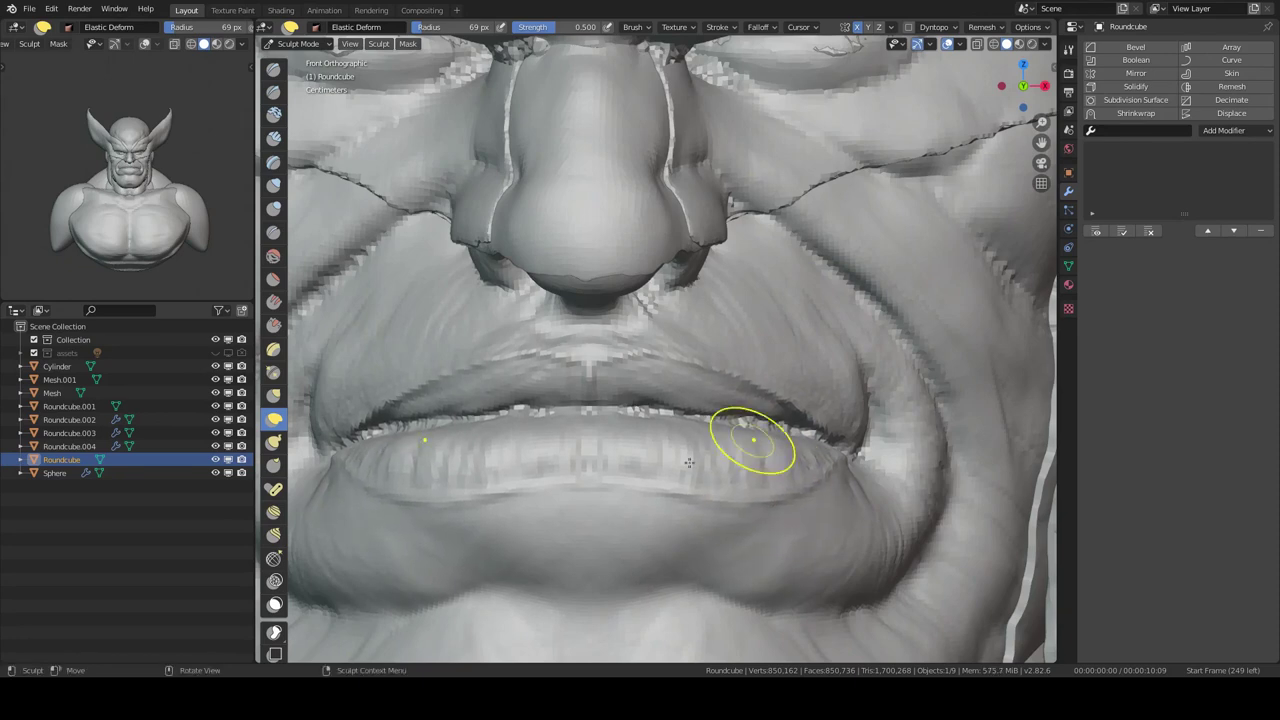
mouse_move(689, 462)
middle_down()
mouse_move(715, 400)
mouse_move(700, 443)
mouse_move(606, 294)
mouse_move(737, 514)
mouse_move(639, 222)
mouse_move(663, 429)
mouse_move(544, 304)
mouse_move(771, 294)
mouse_move(686, 400)
middle_up()
Step: Reshape the cowl's tall fins into slimmer tapering strips with Elastic Deform
key(KP_1)
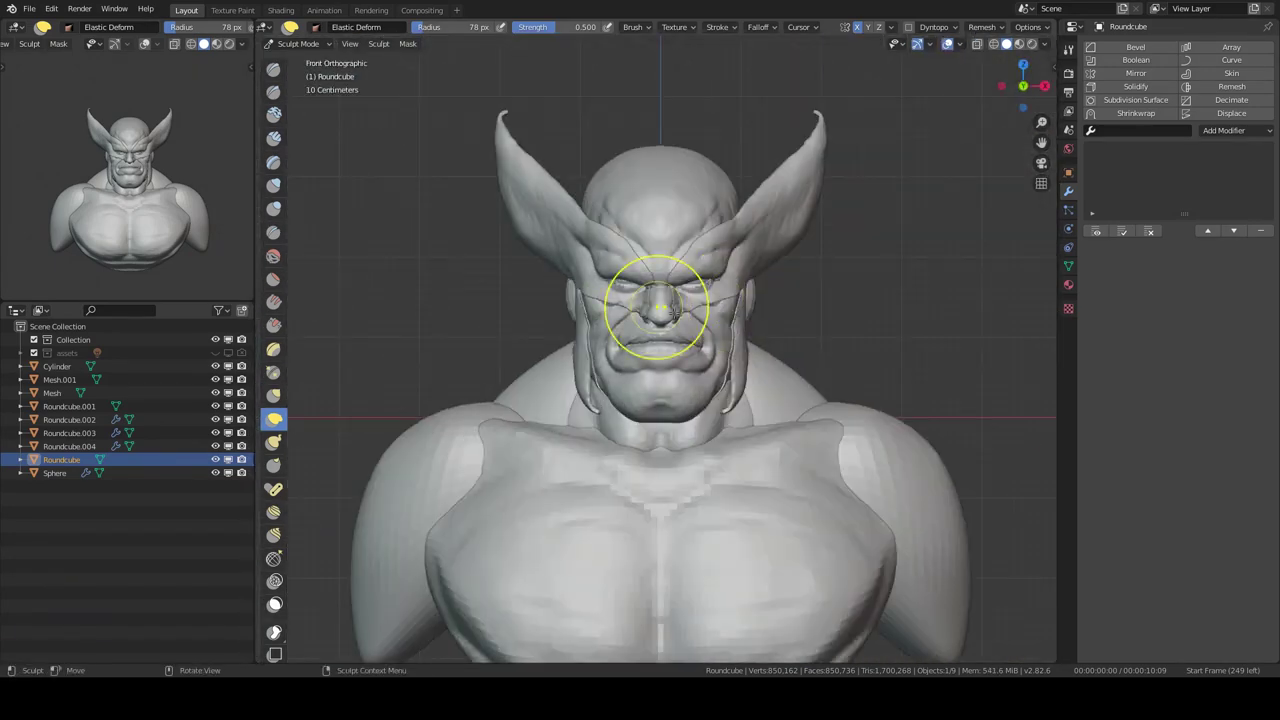
mouse_move(657, 307)
middle_down()
mouse_move(839, 259)
mouse_move(642, 266)
middle_up()
middle_drag(623, 224, 659, 353)
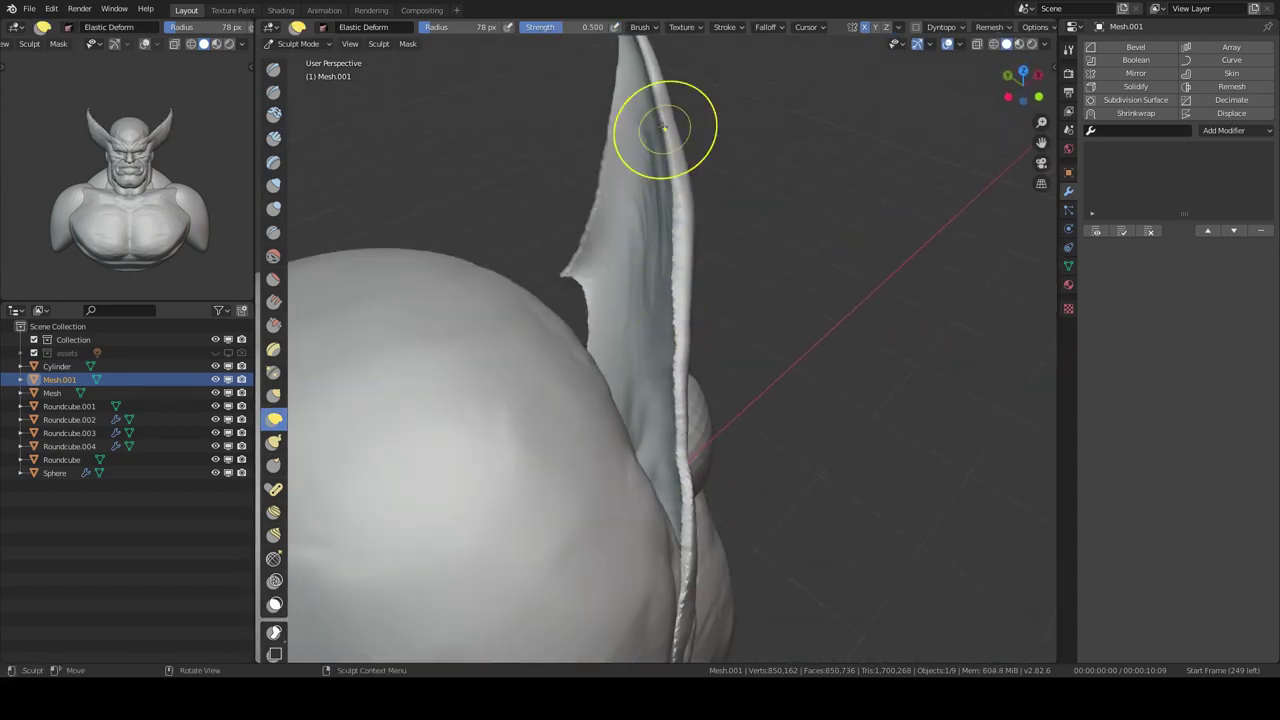
middle_drag(664, 128, 675, 233)
mouse_move(610, 146)
middle_down()
mouse_move(629, 363)
mouse_move(571, 171)
middle_up()
middle_drag(581, 262, 764, 164)
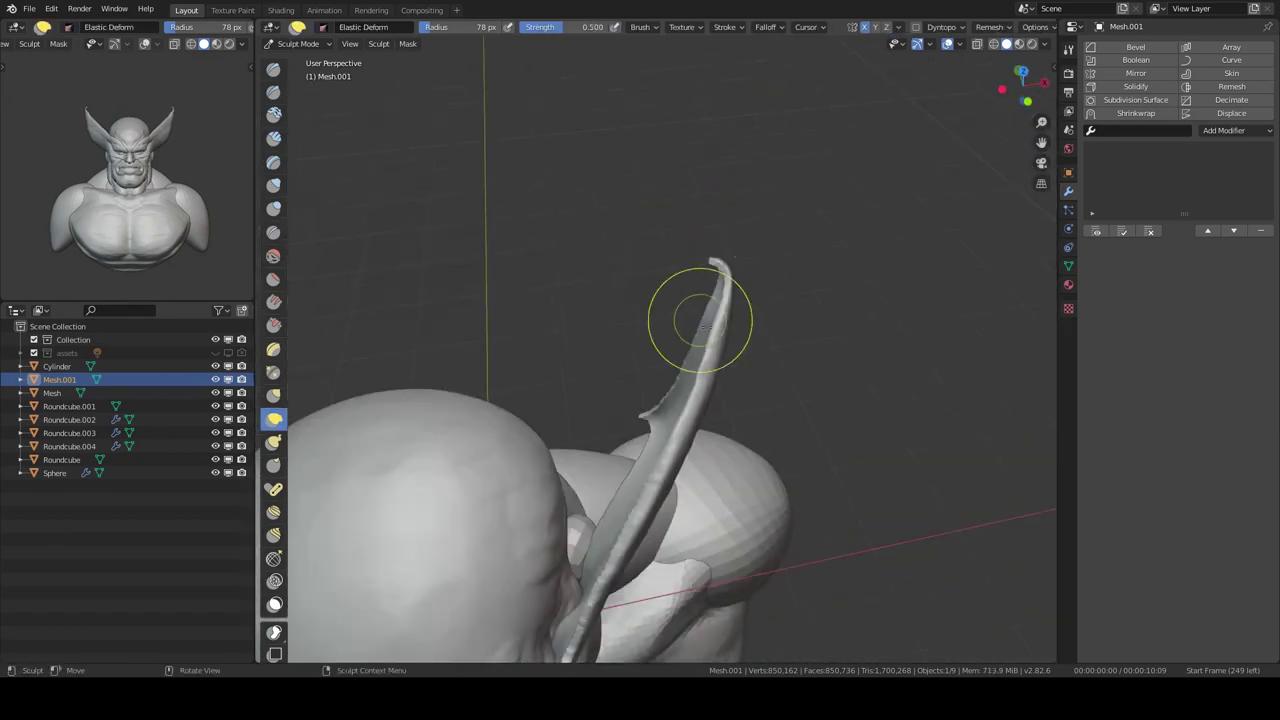
middle_drag(700, 320, 582, 272)
mouse_move(710, 362)
middle_down()
mouse_move(785, 278)
mouse_move(820, 186)
mouse_move(787, 249)
mouse_move(640, 300)
middle_up()
scroll(657, 271, up, 5)
Step: Refine the cowl around the eye and cheek with Draw Sharp and Clay Strips brushes
click(274, 91)
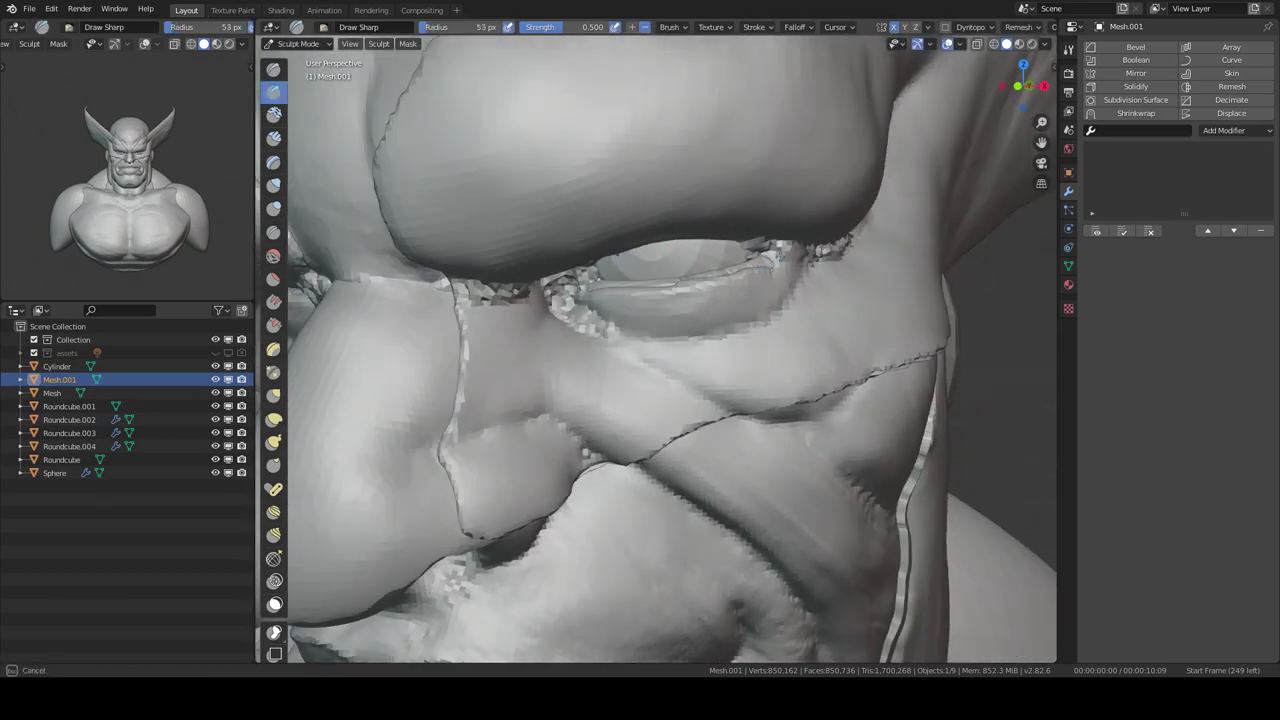
mouse_move(777, 293)
middle_down()
mouse_move(620, 377)
mouse_move(700, 300)
mouse_move(866, 188)
mouse_move(849, 234)
mouse_move(749, 297)
mouse_move(552, 192)
mouse_move(681, 313)
middle_up()
key(c)
mouse_move(708, 258)
middle_down()
mouse_move(714, 177)
mouse_move(675, 143)
mouse_move(869, 317)
middle_up()
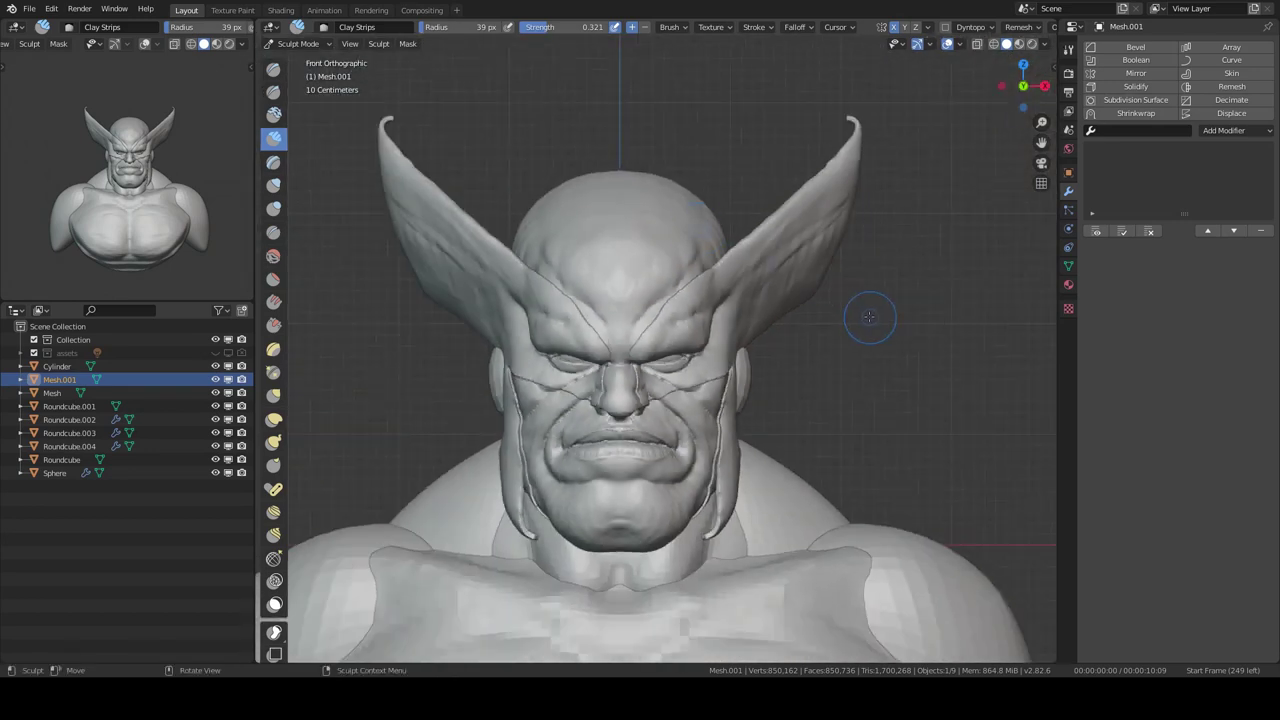
mouse_move(865, 157)
middle_down()
mouse_move(657, 206)
mouse_move(661, 321)
middle_up()
Step: Isolate the cowl in local view, check it from the front and side, and exit to Object Mode
key(KP_Divide)
key(KP_1)
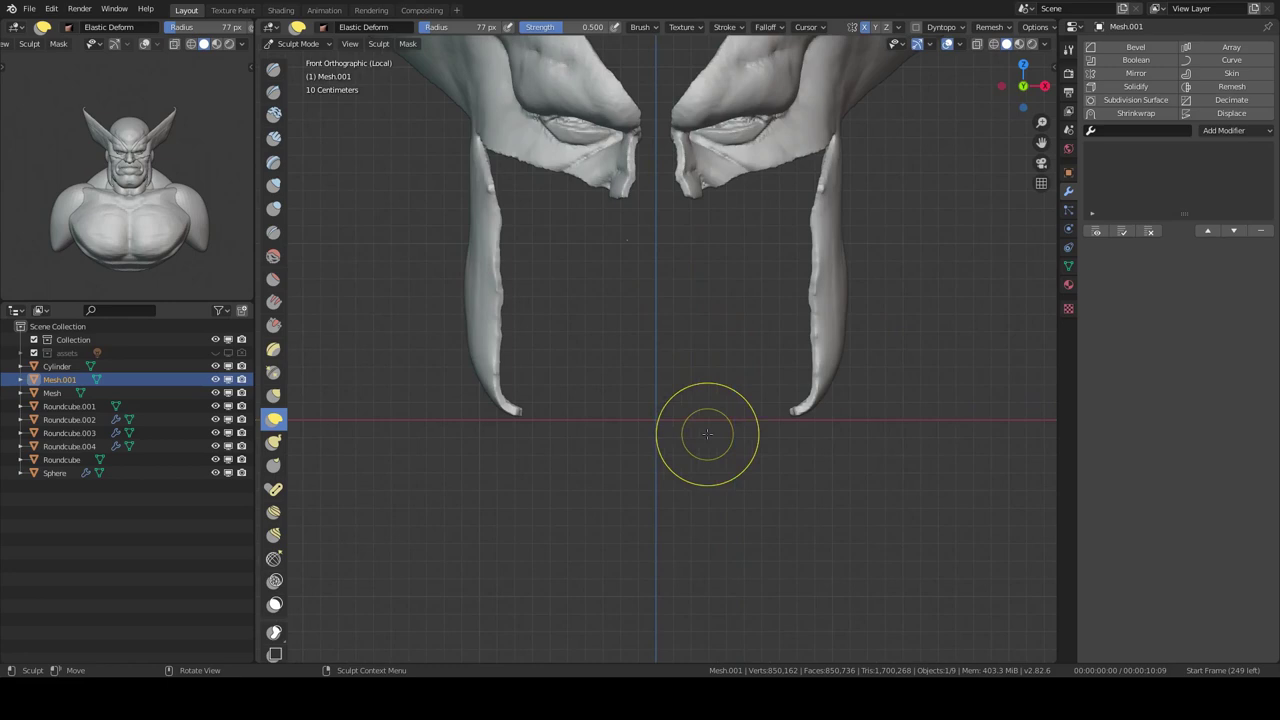
middle_drag(882, 324, 849, 371)
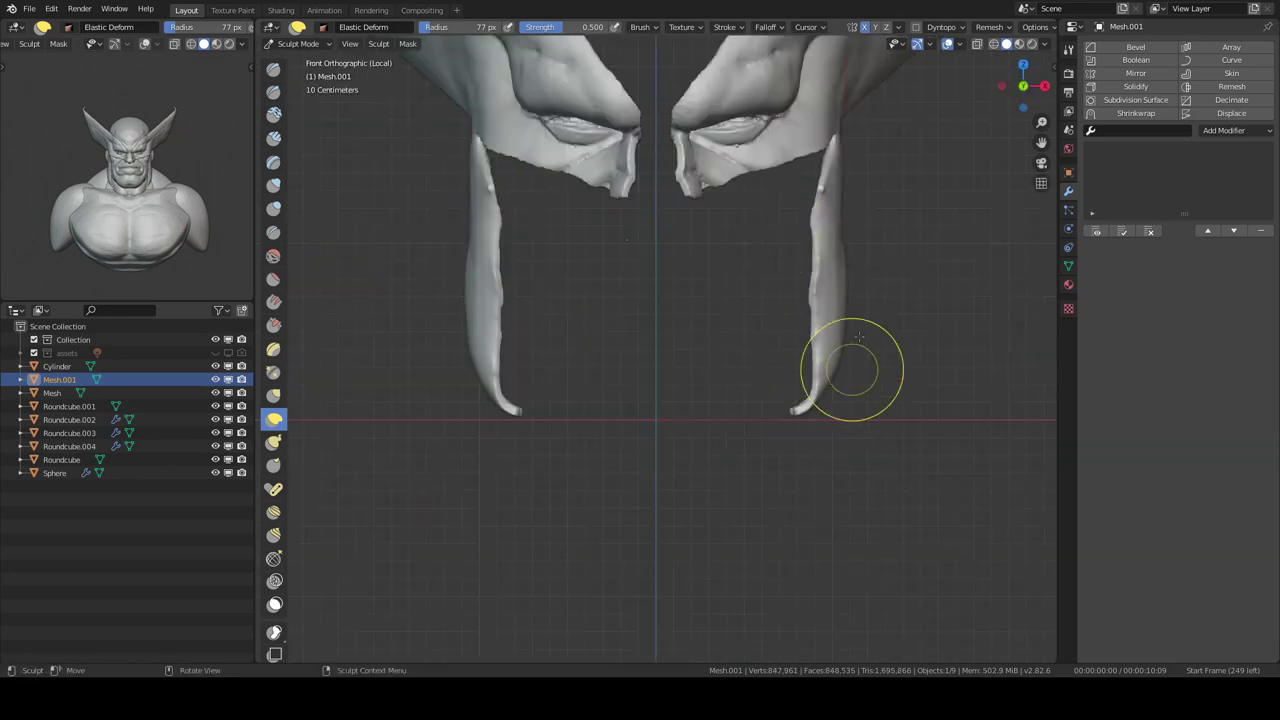
key(KP_3)
click(932, 47)
click(1036, 28)
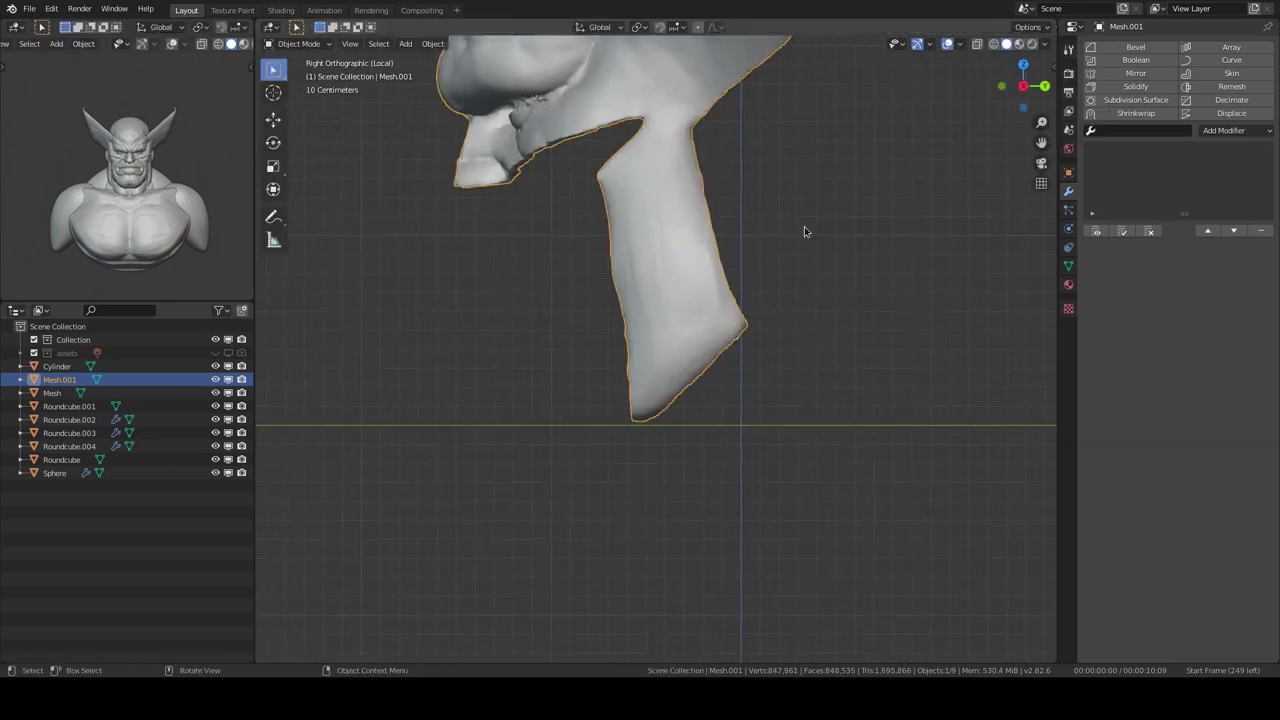
Step: Slice away the masked tips of the cowl's cheek straps and check the trimmed straps from the front
key(KP_1)
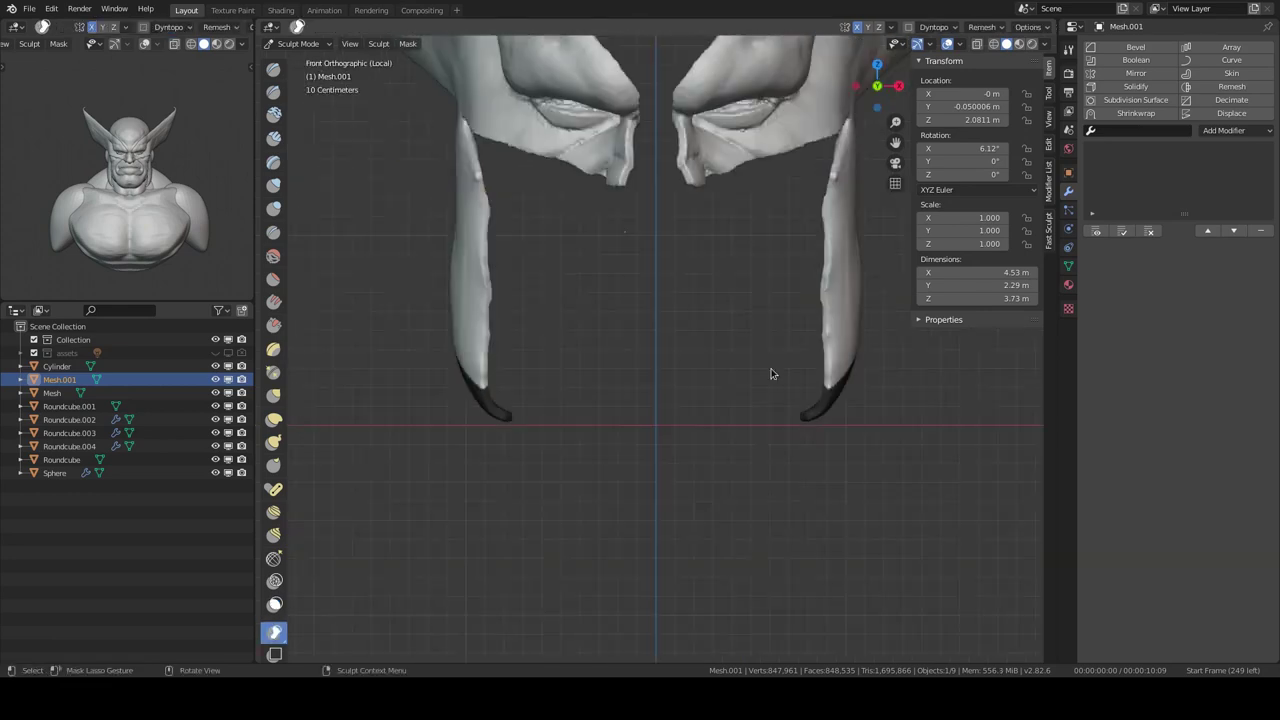
click(466, 284)
middle_drag(454, 449, 793, 267)
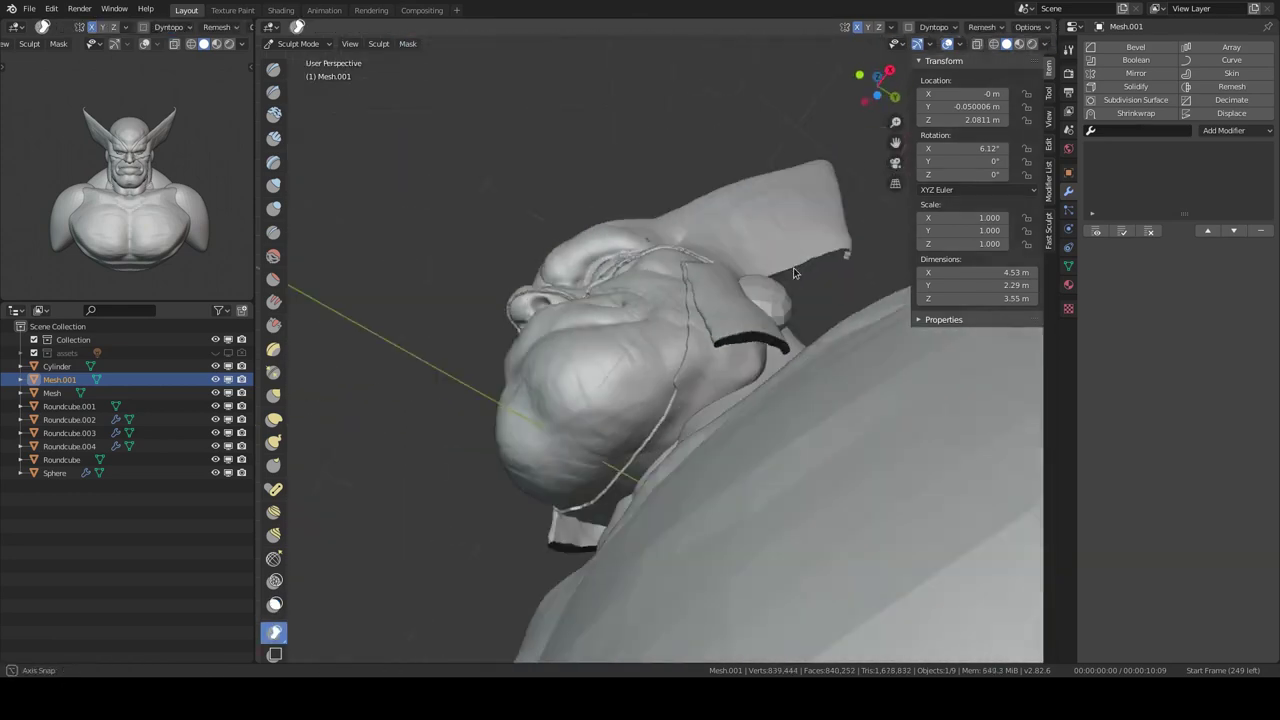
key(KP_1)
key(KP_Divide)
Step: Try the Clay Strips, Elastic Deform and Scrape/Peaks brushes while looking around the head
key(shift+space)
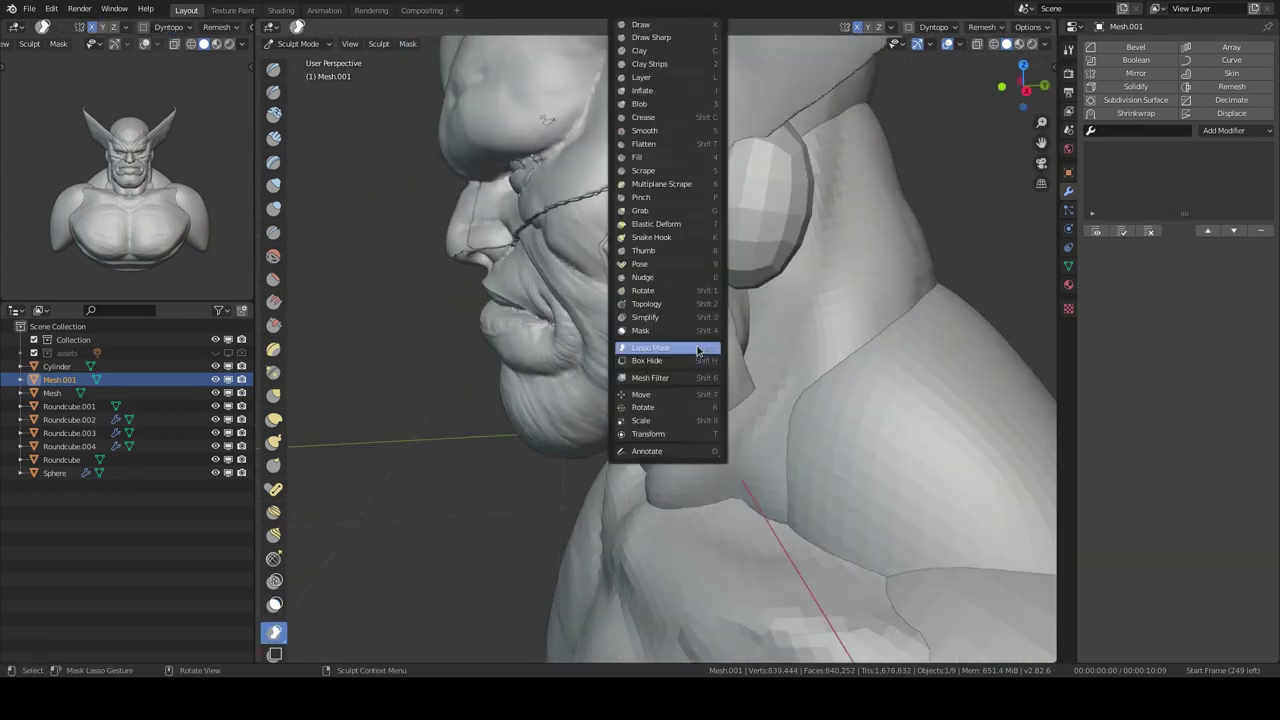
key(c)
middle_drag(700, 351, 658, 420)
key(shift+space)
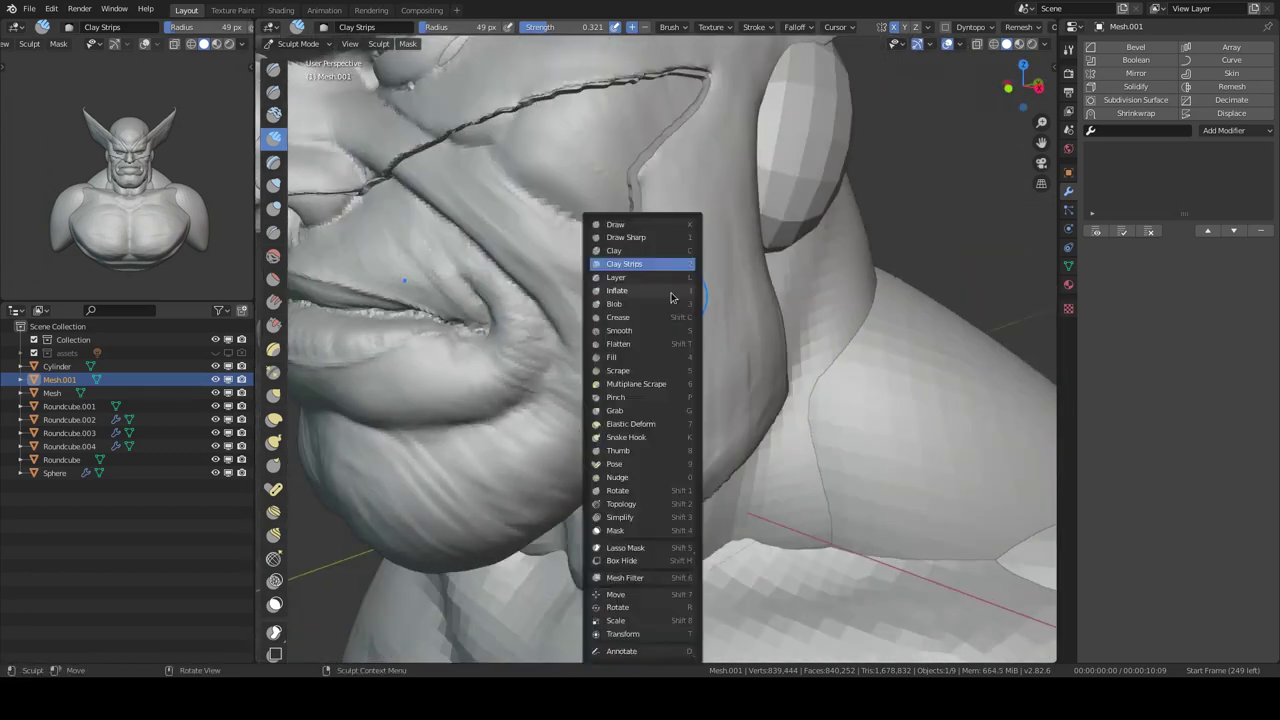
click(620, 449)
mouse_move(620, 449)
middle_down()
mouse_move(697, 291)
mouse_move(686, 491)
mouse_move(686, 354)
mouse_move(700, 465)
mouse_move(680, 430)
mouse_move(729, 400)
mouse_move(565, 313)
mouse_move(509, 318)
middle_up()
key(shift+space)
Step: Mask the rear corner of the isolated cowl fin in side view and Mask Slice it off
key(KP_Divide)
key(KP_3)
ctrl+shift+drag(722, 168, 906, 342)
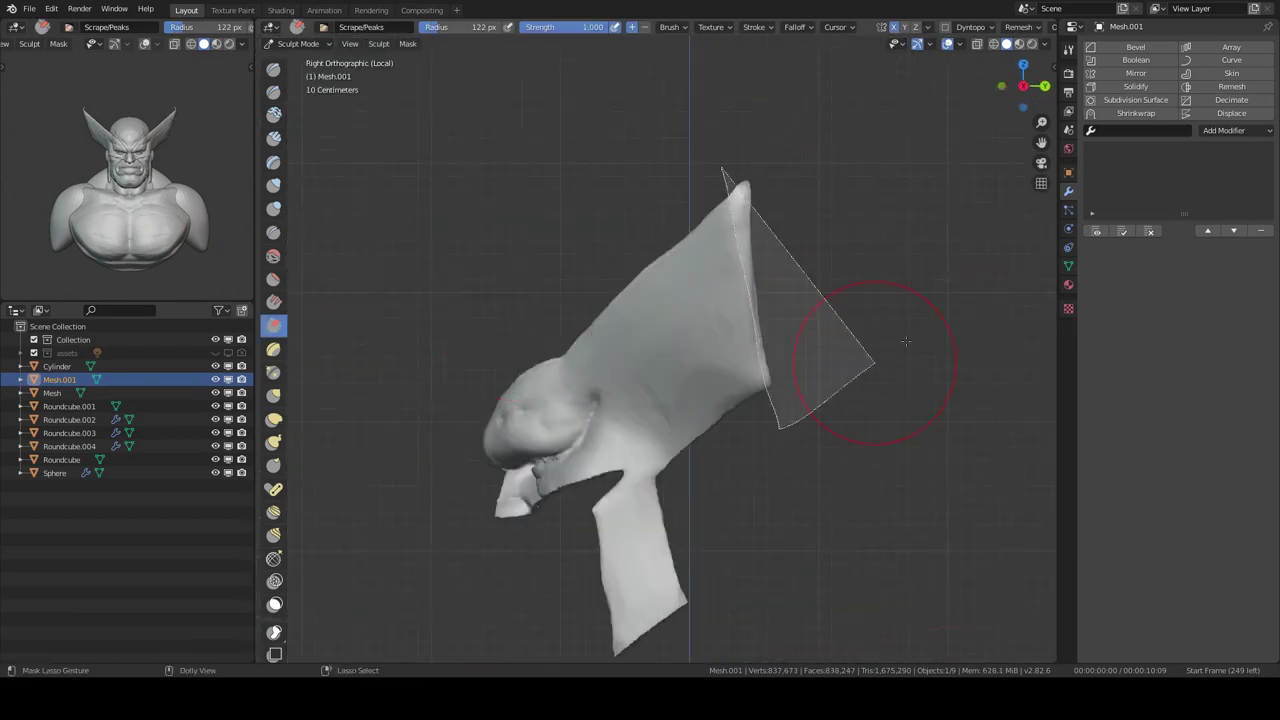
click(408, 44)
click(470, 281)
middle_drag(857, 320, 833, 328)
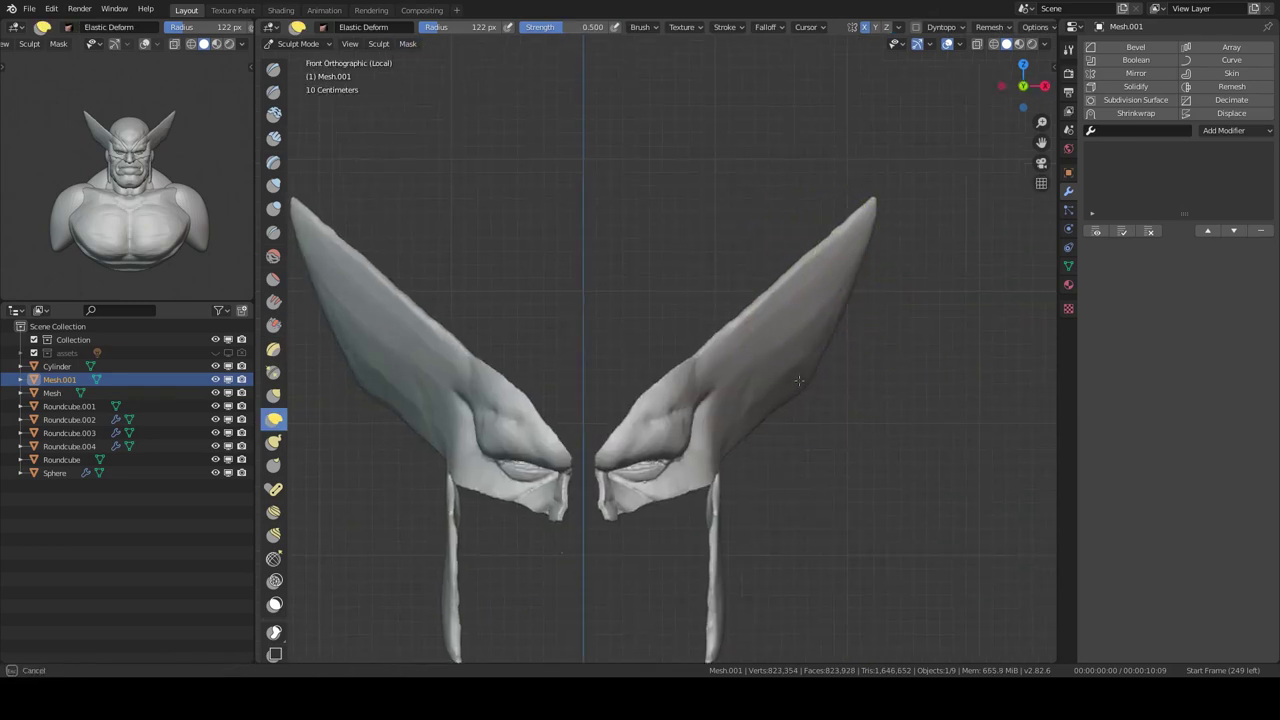
key(KP_Divide)
Step: Add a camera aligned to the front view of the bust
key(ctrl+Tab)
key(KP_3)
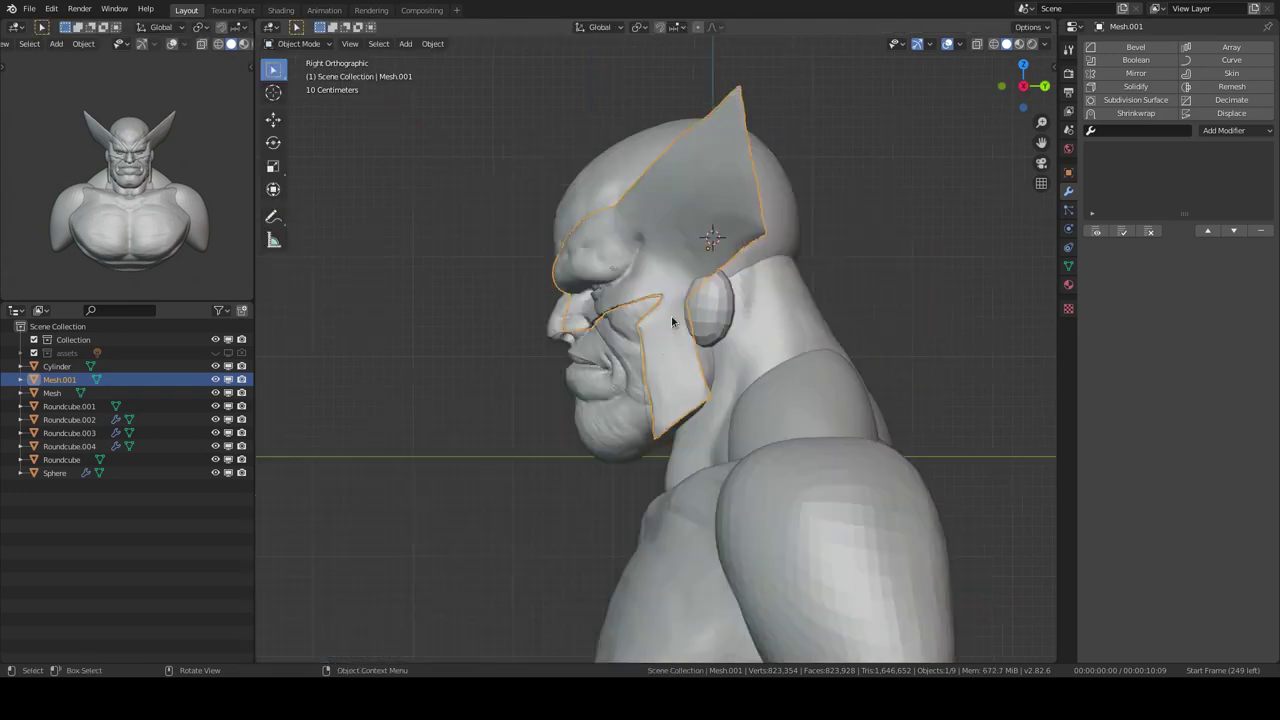
key(KP_1)
key(shift+a)
click(802, 434)
key(ctrl+alt+KP_0)
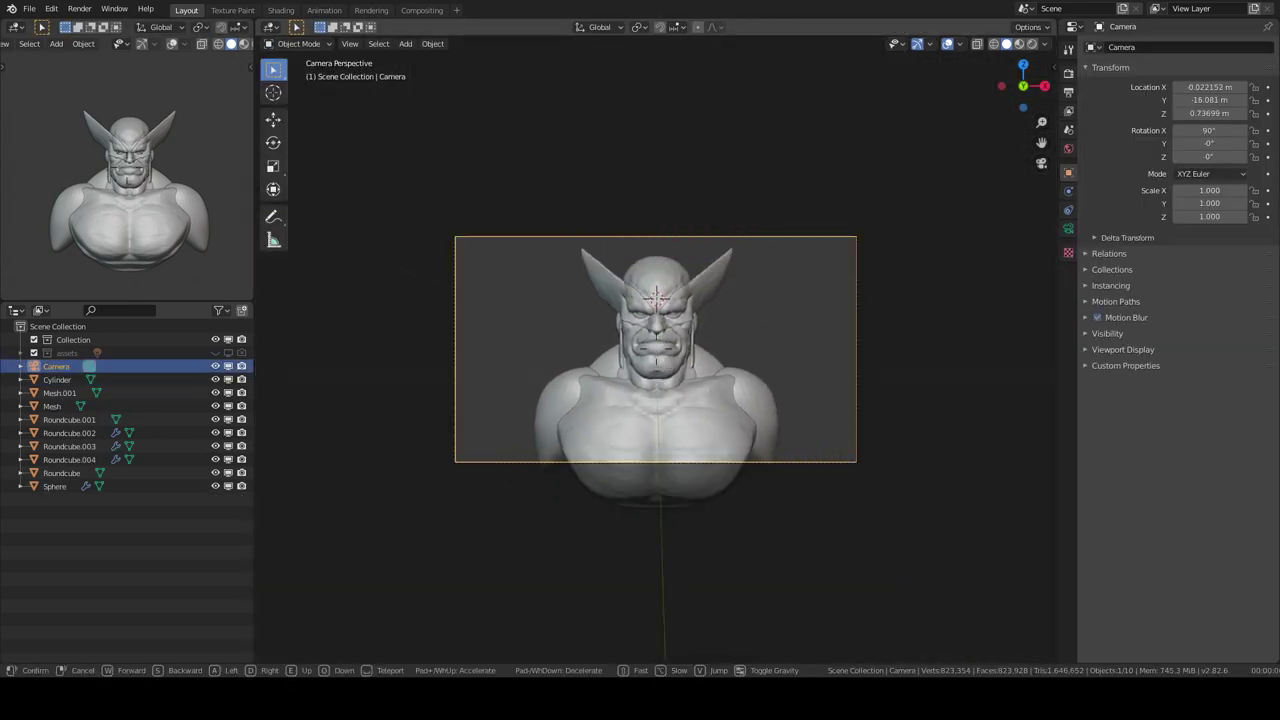
Step: Select the cowl and other head pieces and rotate them to tilt the head forward
key(KP_3)
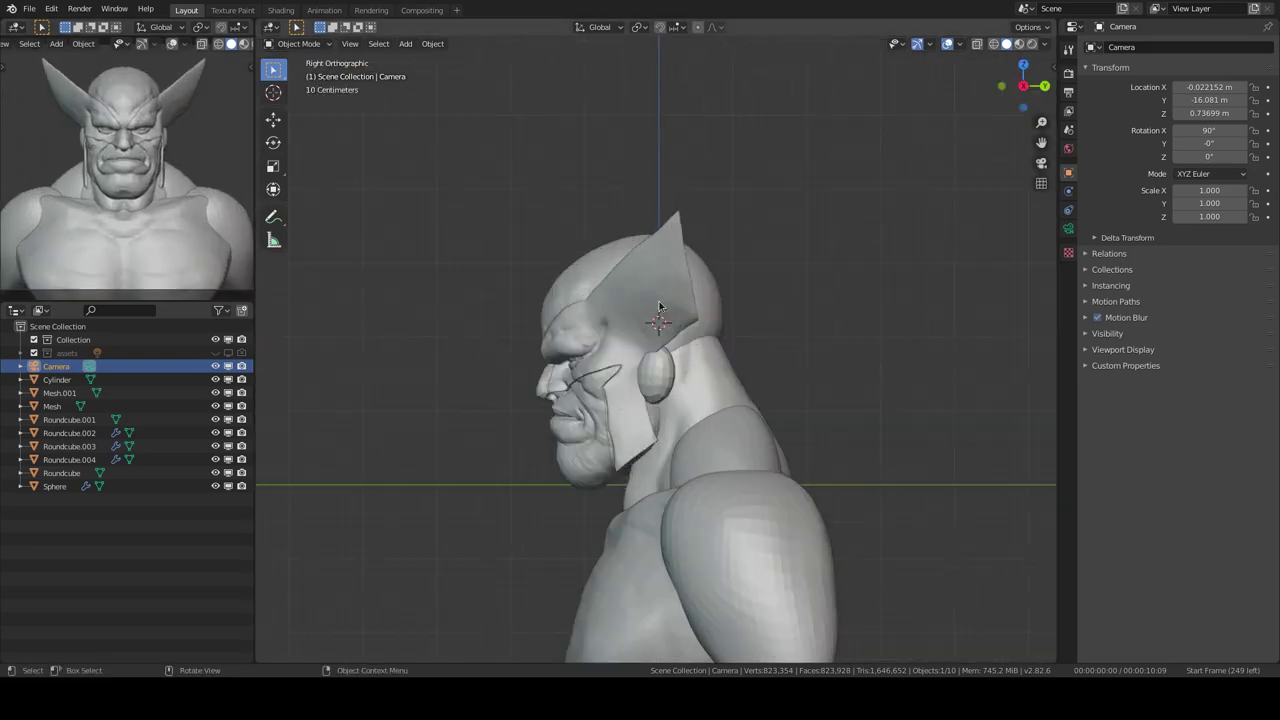
click(580, 430)
shift+click(580, 430)
scroll(580, 430, up, 1)
key(r)
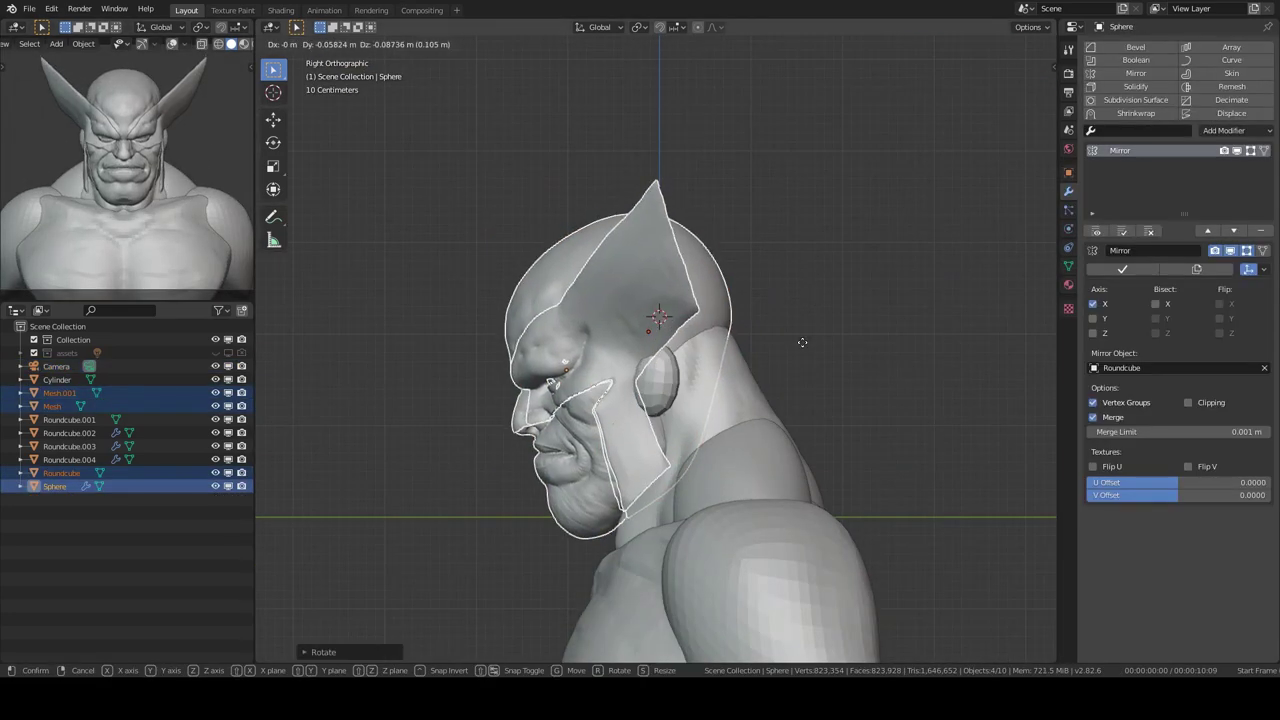
click(802, 342)
shift+middle_drag(802, 342, 810, 236)
Step: Move the ear piece Roundcube.002 into a new backup collection
click(670, 275)
key(m)
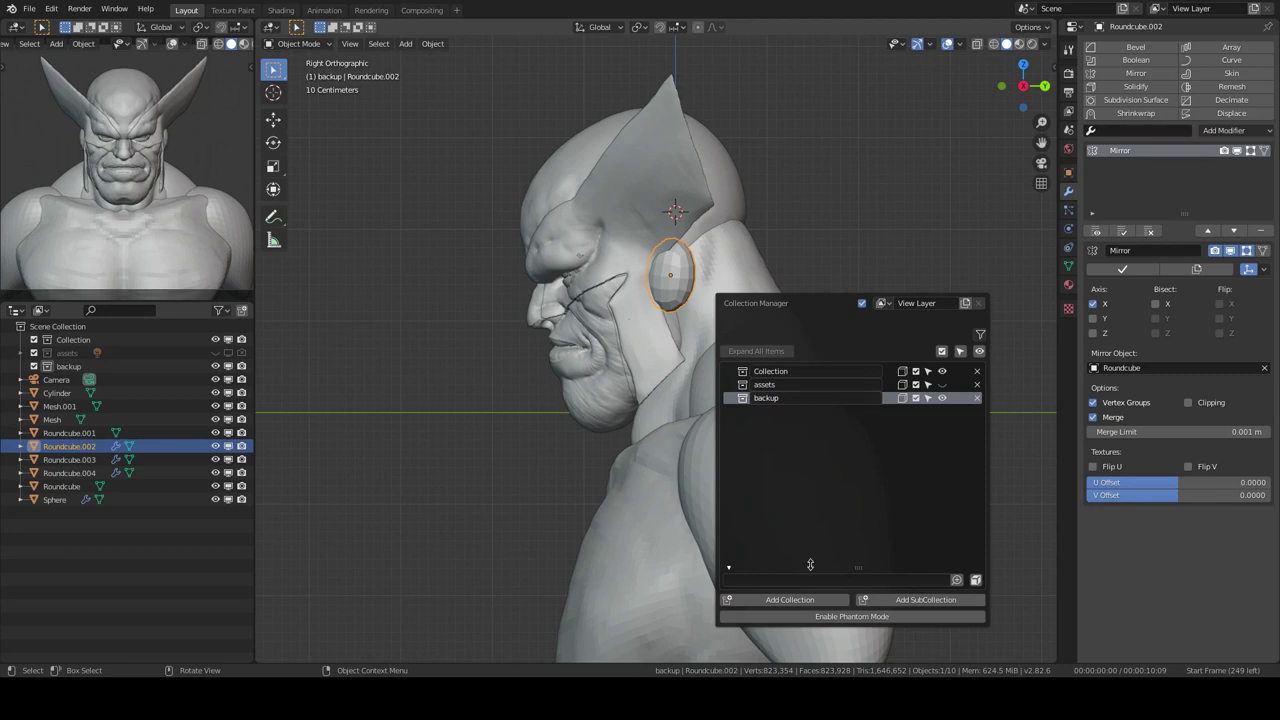
key(KP_1)
Step: Select the shoulder pad piece together with the body so no separate shoulder piece remains
click(798, 294)
middle_drag(798, 294, 798, 294)
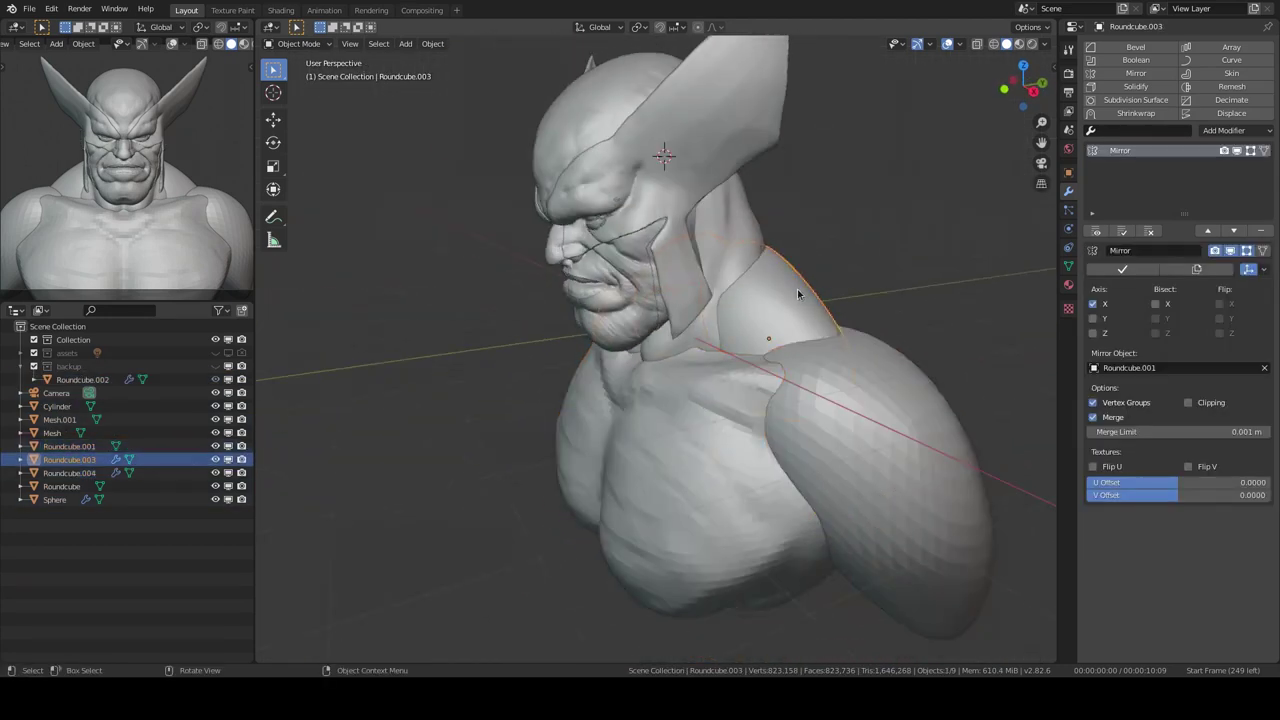
shift+click(700, 430)
mouse_move(700, 430)
middle_down()
mouse_move(748, 371)
mouse_move(780, 449)
mouse_move(762, 407)
mouse_move(768, 361)
mouse_move(771, 408)
mouse_move(834, 380)
mouse_move(790, 366)
mouse_move(633, 418)
mouse_move(709, 420)
mouse_move(671, 494)
mouse_move(618, 533)
mouse_move(771, 434)
middle_up()
scroll(748, 371, up, 3)
scroll(748, 371, down, 3)
Step: Rework the shoulder and trapezius masses with Clay Strips, adjusting brush strength and size
key(c)
key(shift+f)
click(780, 449)
key(shift+f)
click(771, 380)
key(KP_1)
key(ctrl+Tab)
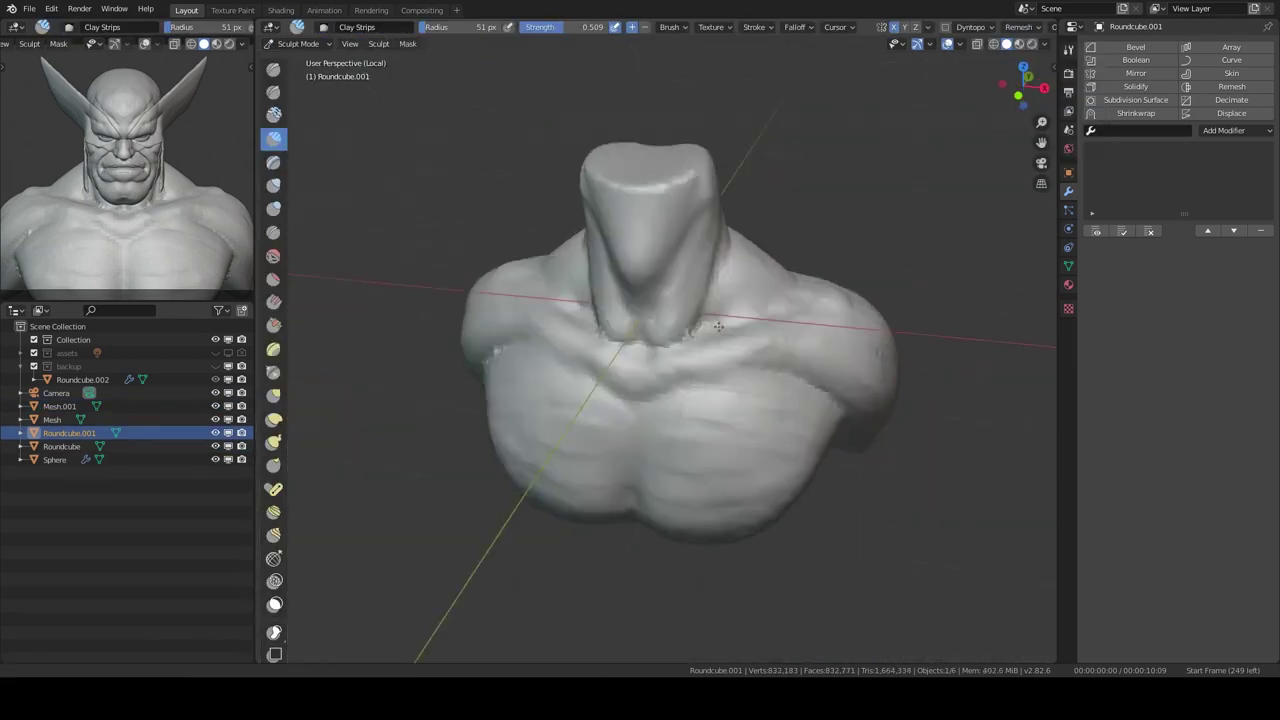
Step: Work around the neck with the Clay and Clay Strips brushes from angled and side views
mouse_move(718, 326)
ctrl+middle_down()
mouse_move(658, 321)
mouse_move(657, 506)
ctrl+middle_up()
key(c)
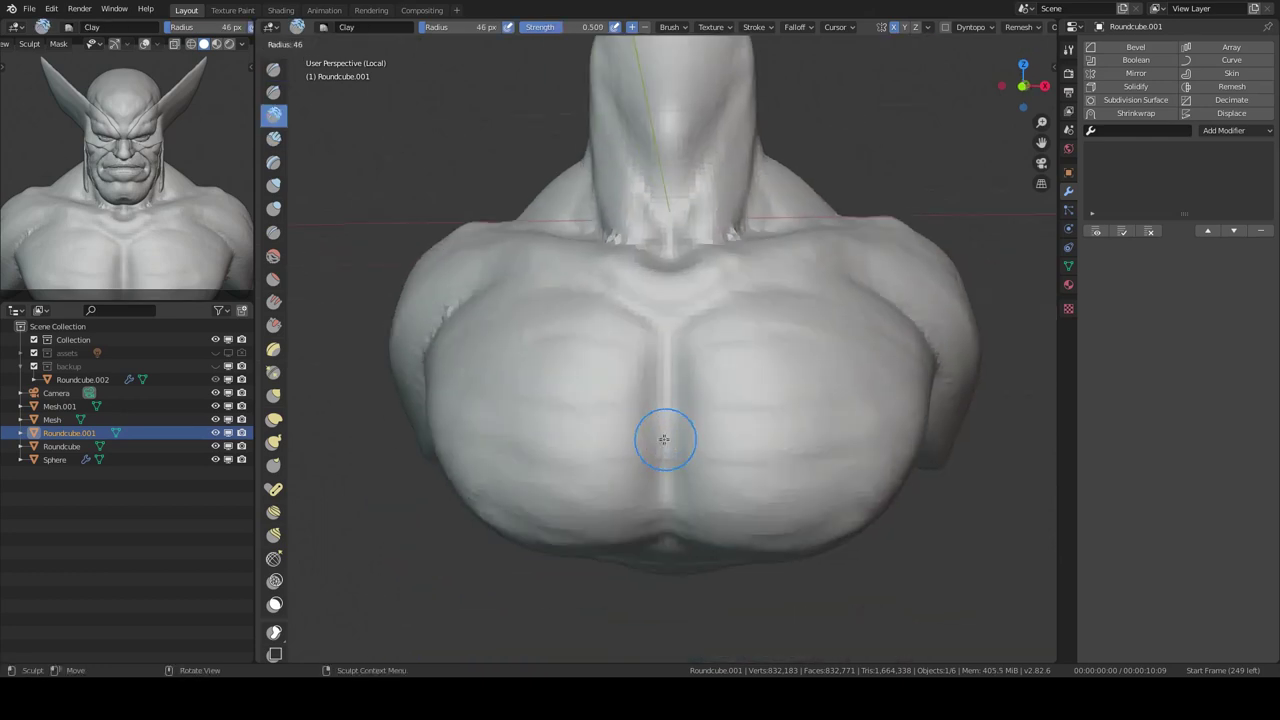
mouse_move(716, 370)
middle_down()
mouse_move(750, 295)
mouse_move(776, 395)
middle_up()
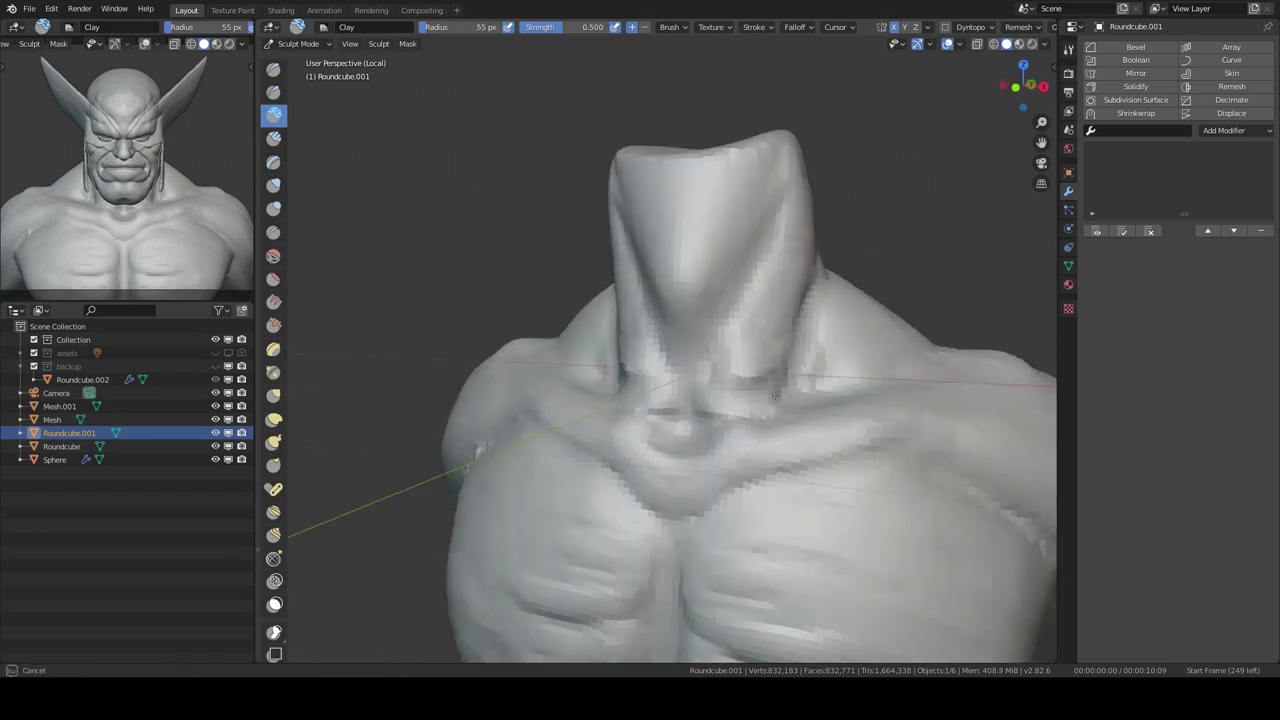
mouse_move(779, 304)
middle_down()
mouse_move(640, 194)
mouse_move(623, 374)
mouse_move(740, 362)
middle_up()
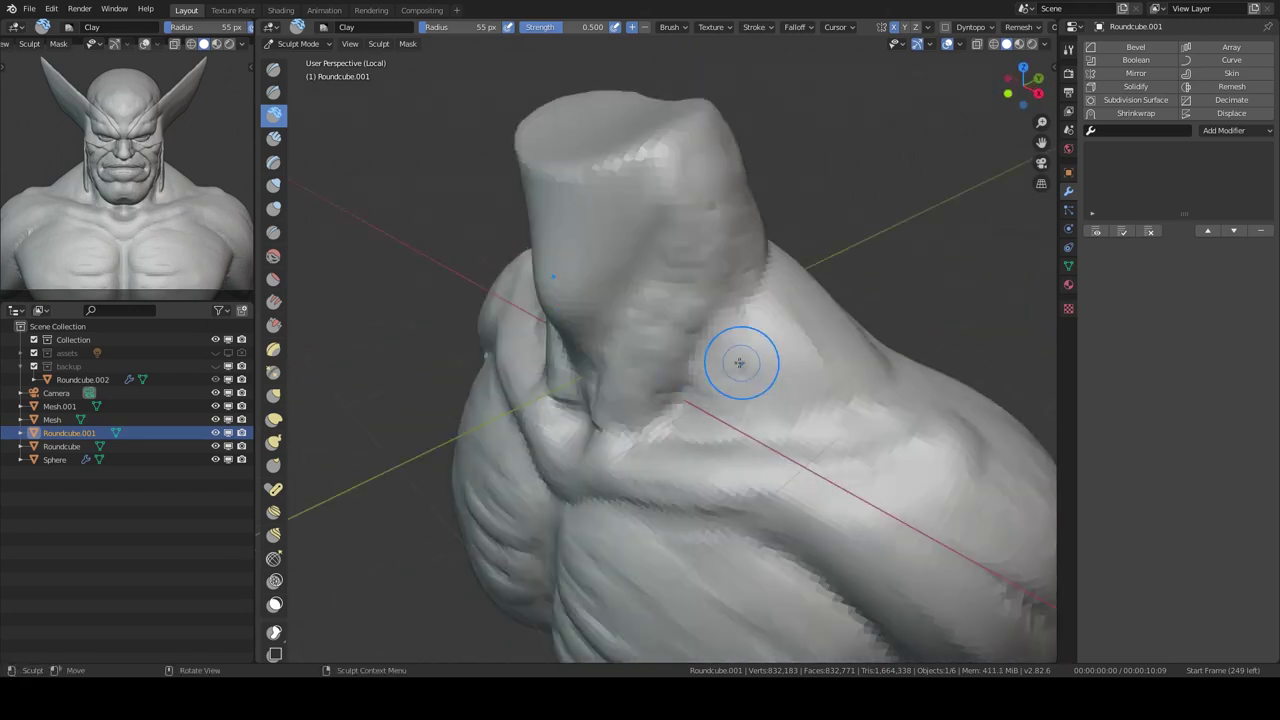
key(c)
mouse_move(733, 438)
middle_down()
mouse_move(723, 363)
mouse_move(620, 329)
mouse_move(572, 365)
mouse_move(585, 320)
mouse_move(571, 251)
mouse_move(661, 315)
mouse_move(690, 320)
mouse_move(700, 300)
mouse_move(563, 323)
middle_up()
key(KP_Divide)
middle_drag(656, 371, 600, 357)
Step: Build up clay on the back of the neck and upper back, then switch to Elastic Deform
drag(600, 357, 640, 370)
mouse_move(640, 370)
middle_down()
mouse_move(621, 275)
mouse_move(751, 286)
mouse_move(711, 395)
mouse_move(723, 263)
mouse_move(705, 290)
mouse_move(694, 281)
middle_up()
mouse_move(683, 418)
middle_down()
mouse_move(820, 363)
mouse_move(788, 347)
middle_up()
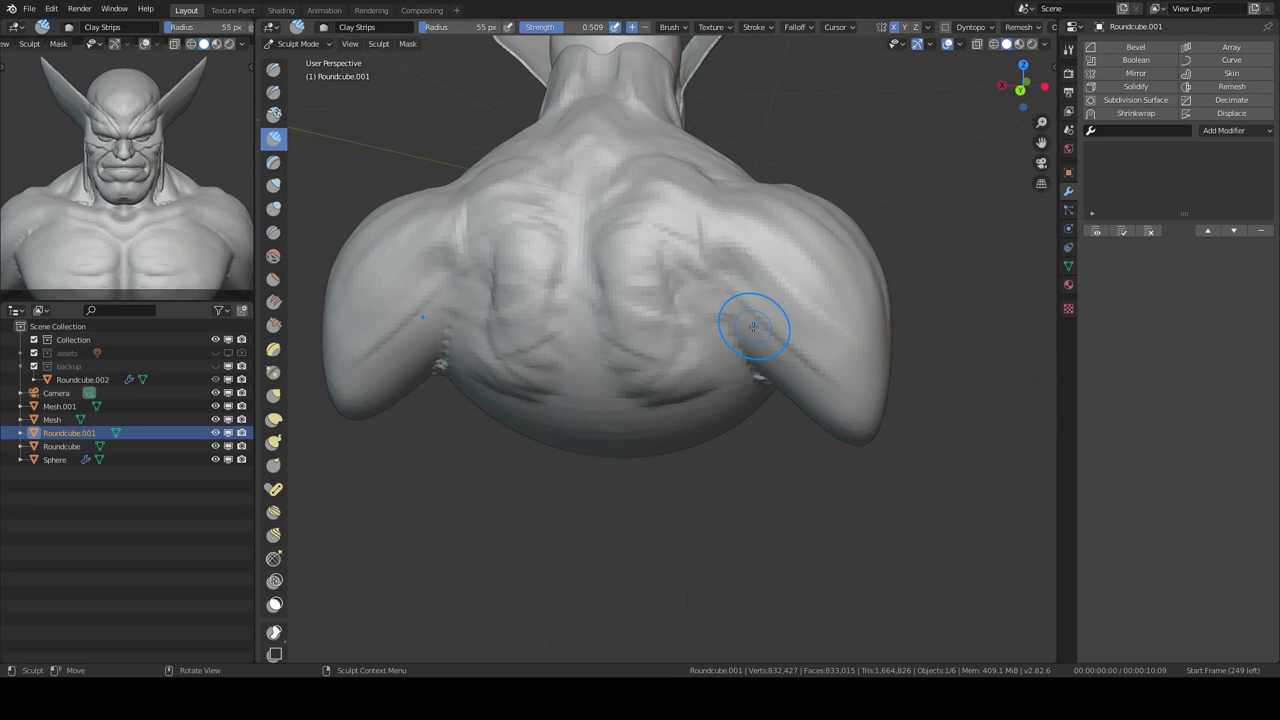
scroll(753, 326, down, 5)
middle_drag(753, 326, 660, 330)
scroll(653, 334, up, 3)
key(e)
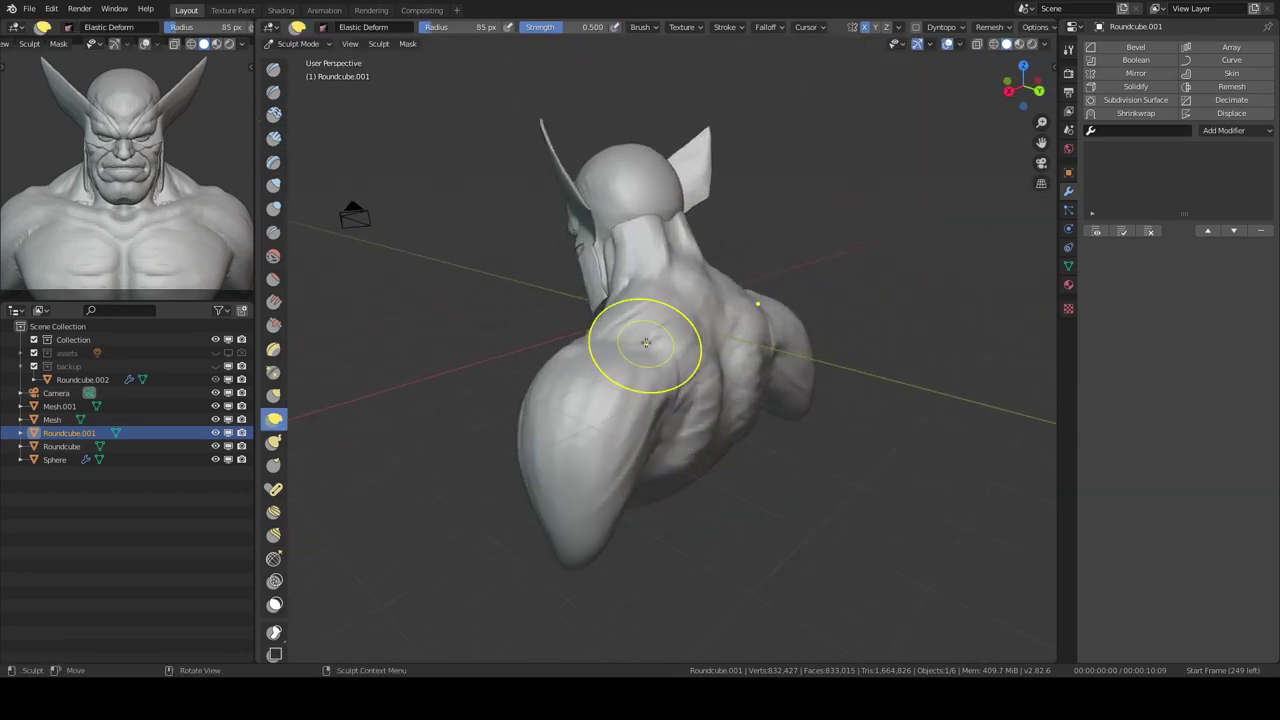
mouse_move(598, 350)
middle_down()
mouse_move(623, 400)
mouse_move(886, 337)
middle_up()
scroll(623, 400, down, 3)
Step: Select Roundcube, Mesh, Mesh.001 and Sphere and move them into a new collection named 'head'
key(ctrl+Tab)
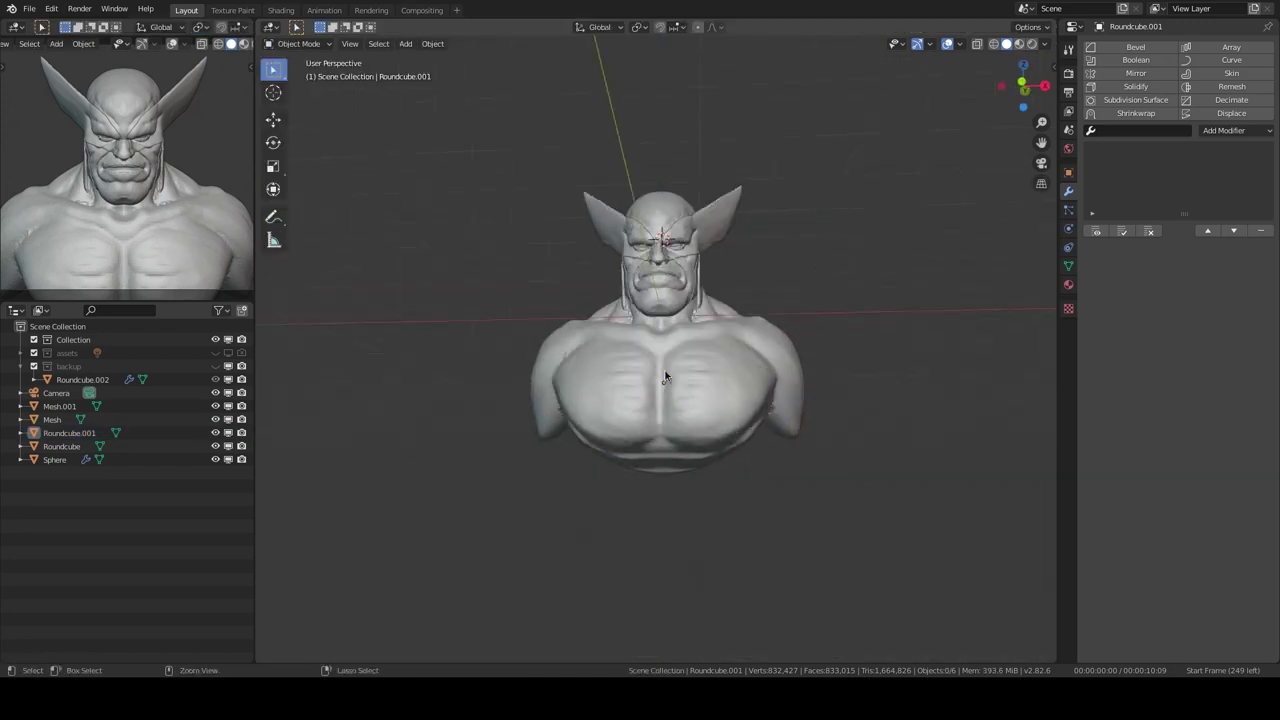
scroll(883, 289, up, 5)
middle_drag(883, 289, 672, 322)
click(672, 322)
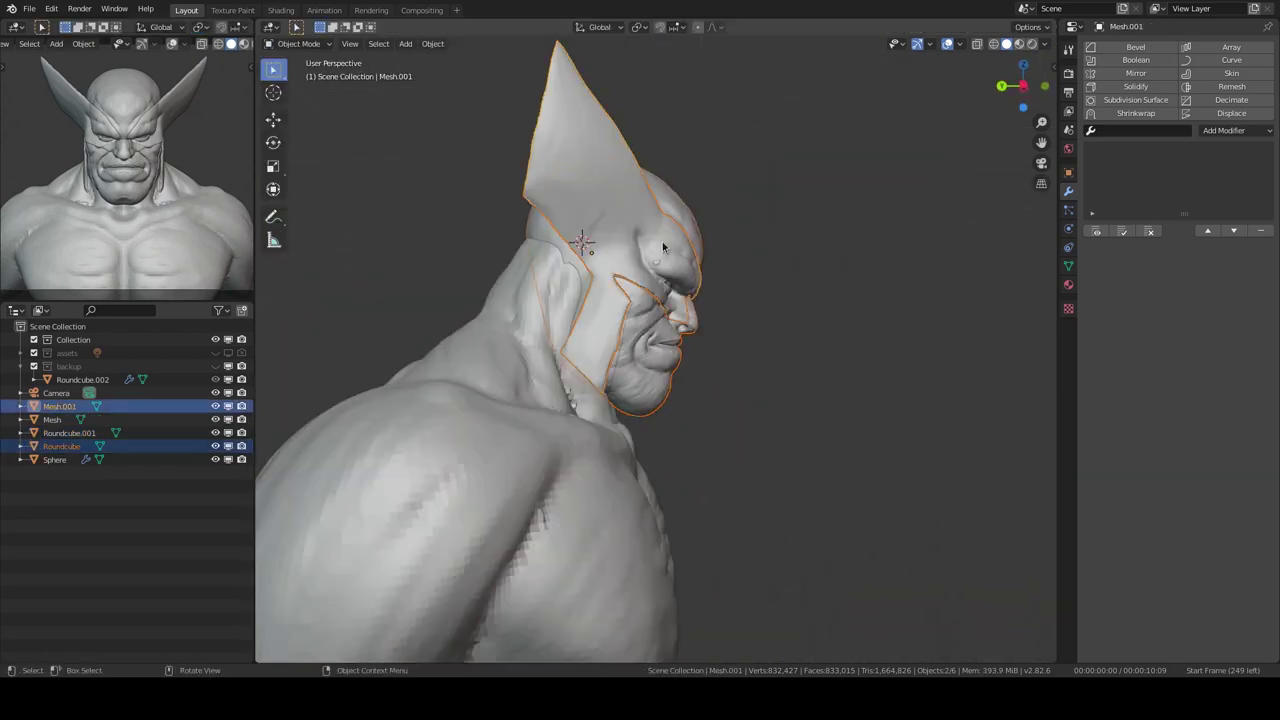
middle_drag(736, 293, 765, 188)
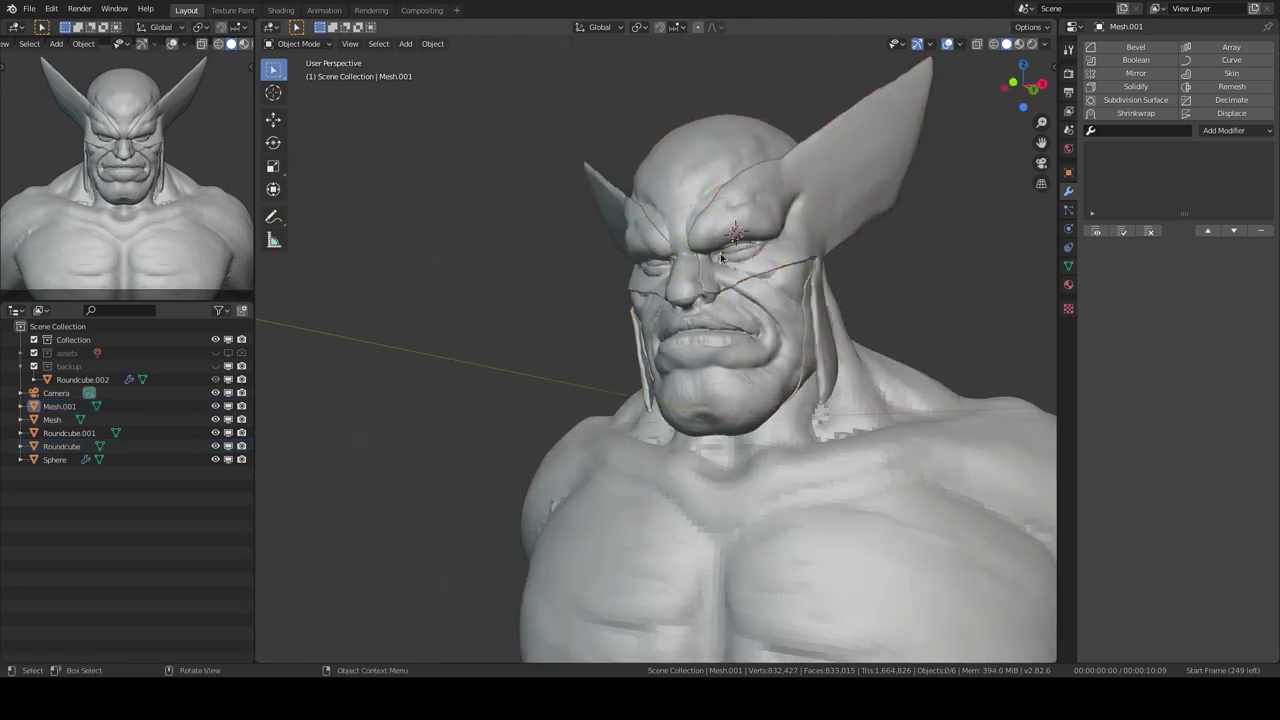
shift+click(765, 188)
scroll(765, 188, up, 2)
shift+click(765, 177)
key(KP_Decimal)
key(m)
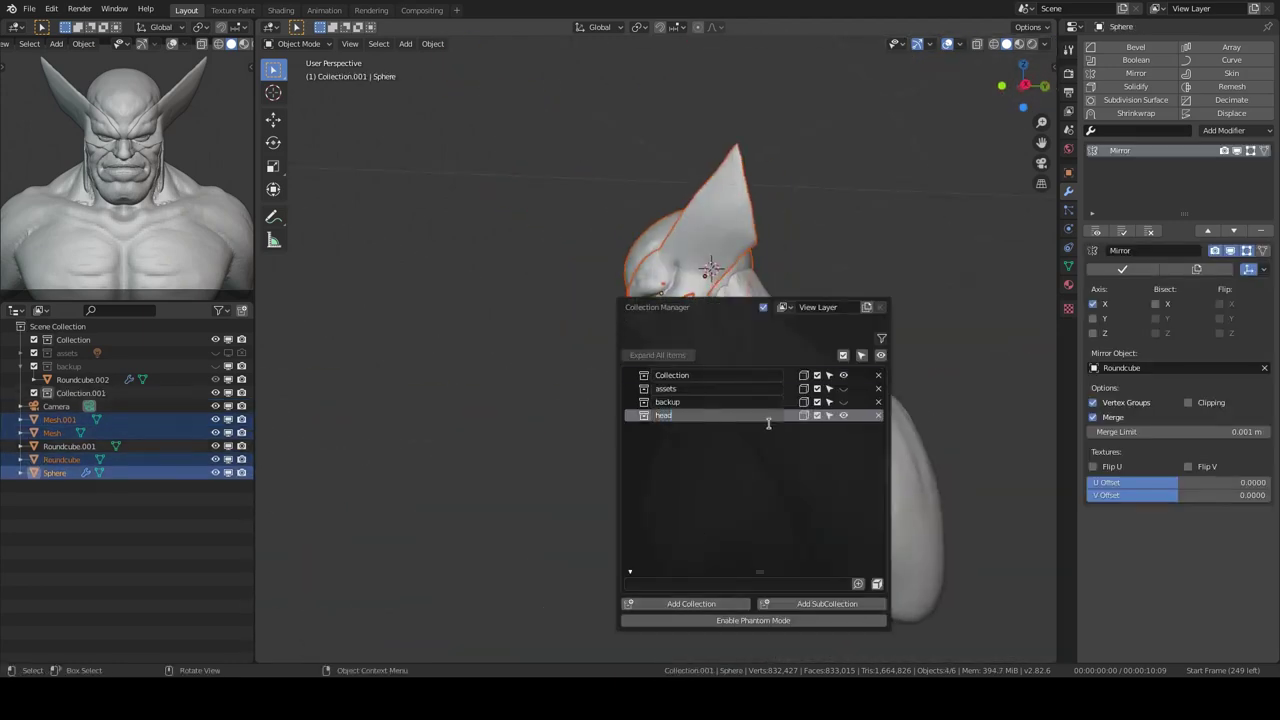
key(Return)
Step: Select the body Roundcube.001 and sculpt it with the Elastic Deform brush
key(KP_3)
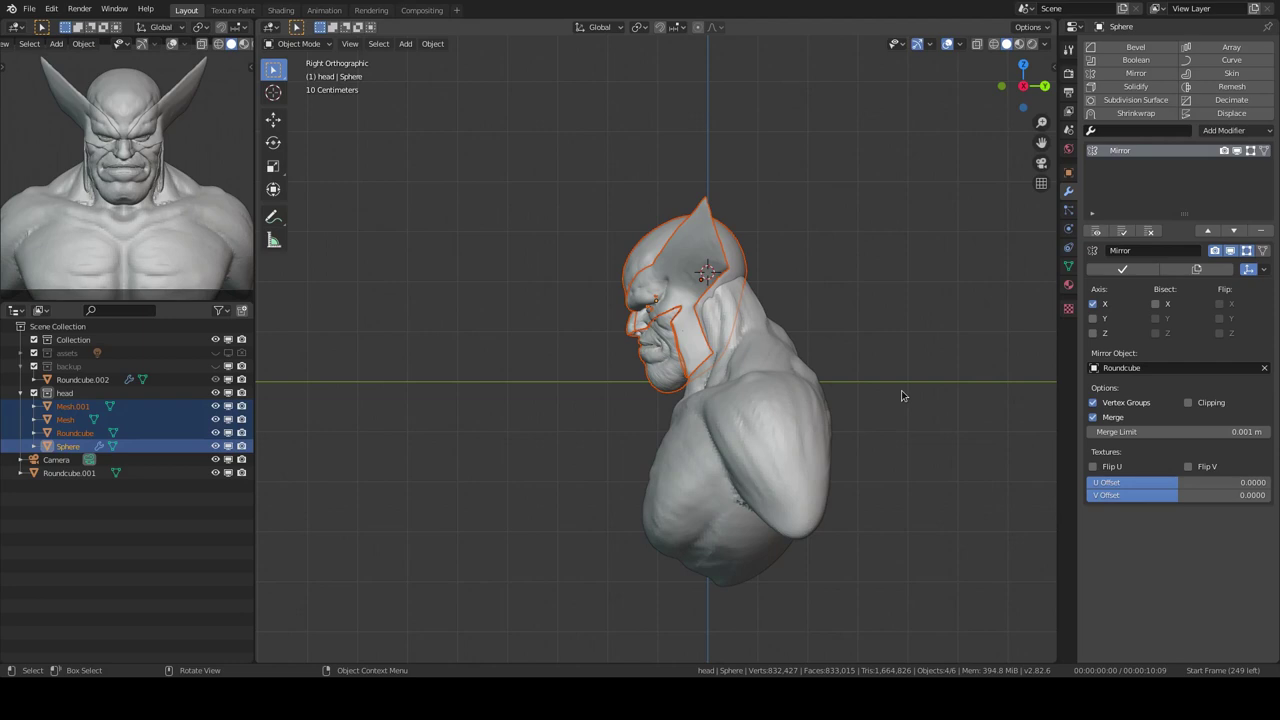
scroll(901, 396, up, 4)
key(g)
click(792, 274)
key(ctrl+Tab)
key(shift+space)
click(778, 329)
mouse_move(800, 337)
middle_down()
mouse_move(729, 369)
mouse_move(758, 322)
middle_up()
scroll(730, 368, down, 3)
key(KP_1)
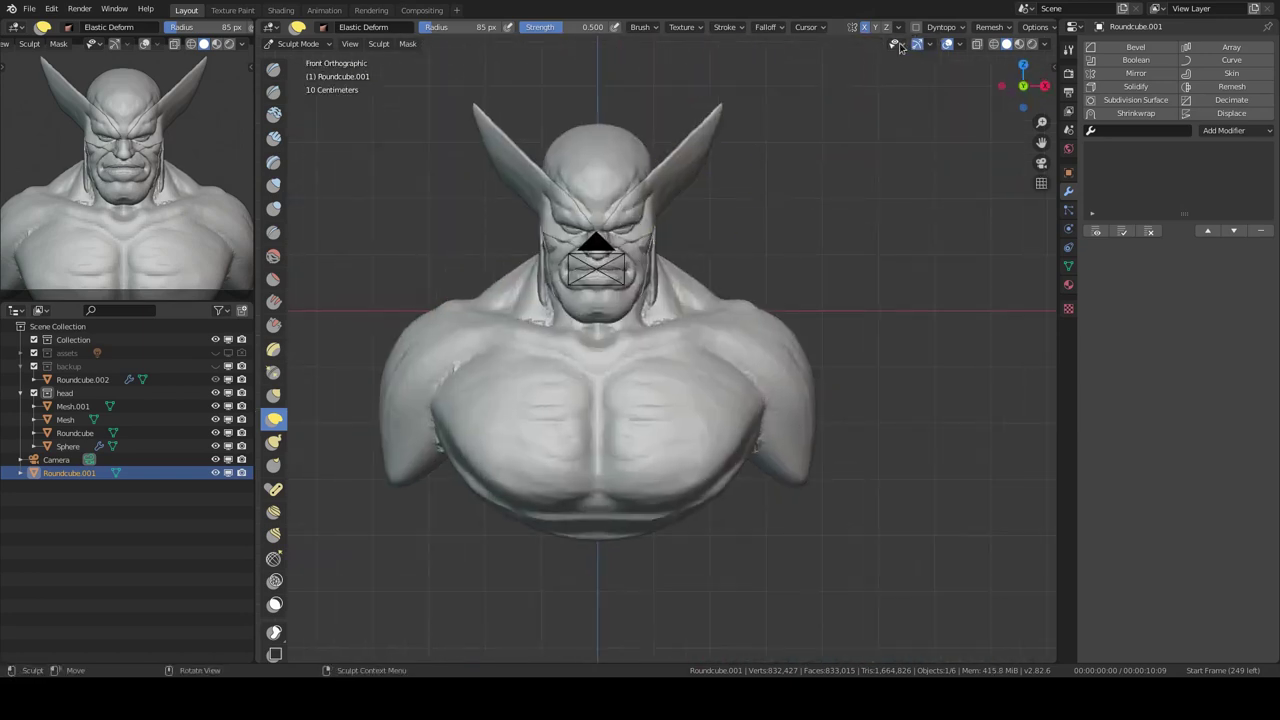
scroll(863, 465, up, 5)
Step: Send Mesh.002 to the backup collection and isolate the cowl mesh
key(KP_3)
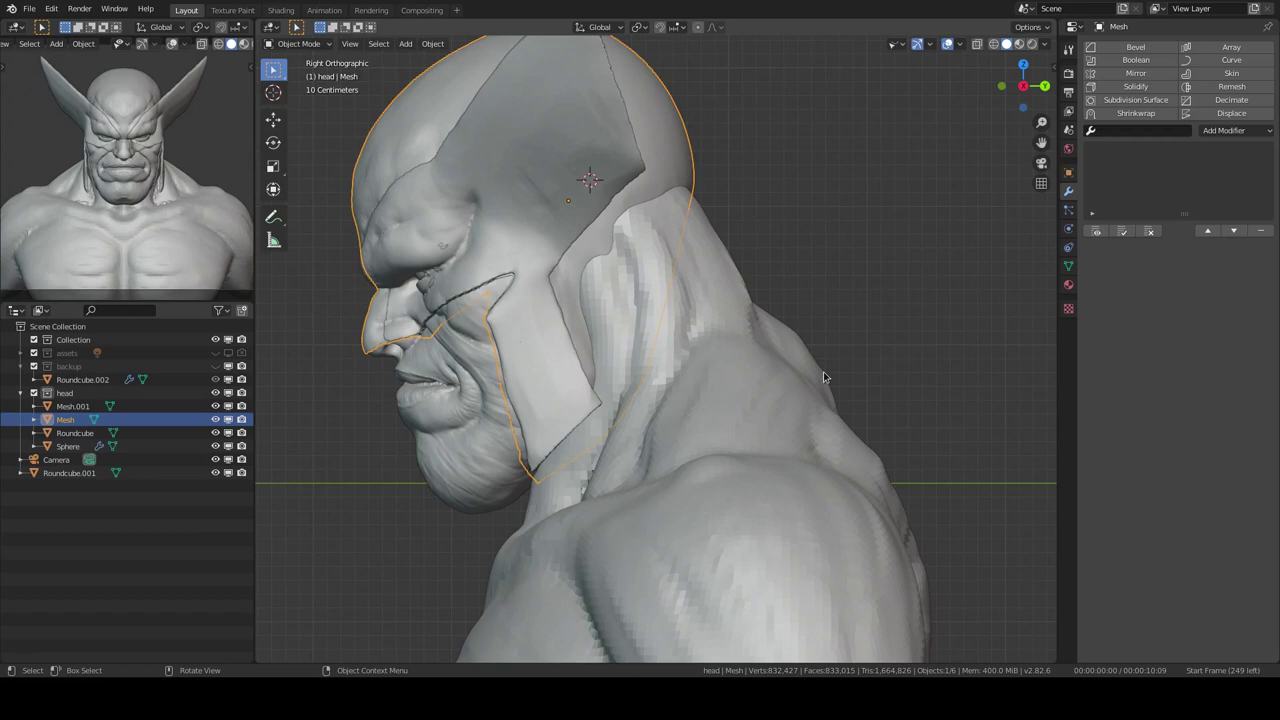
shift+middle_drag(823, 371, 963, 431)
key(KP_Divide)
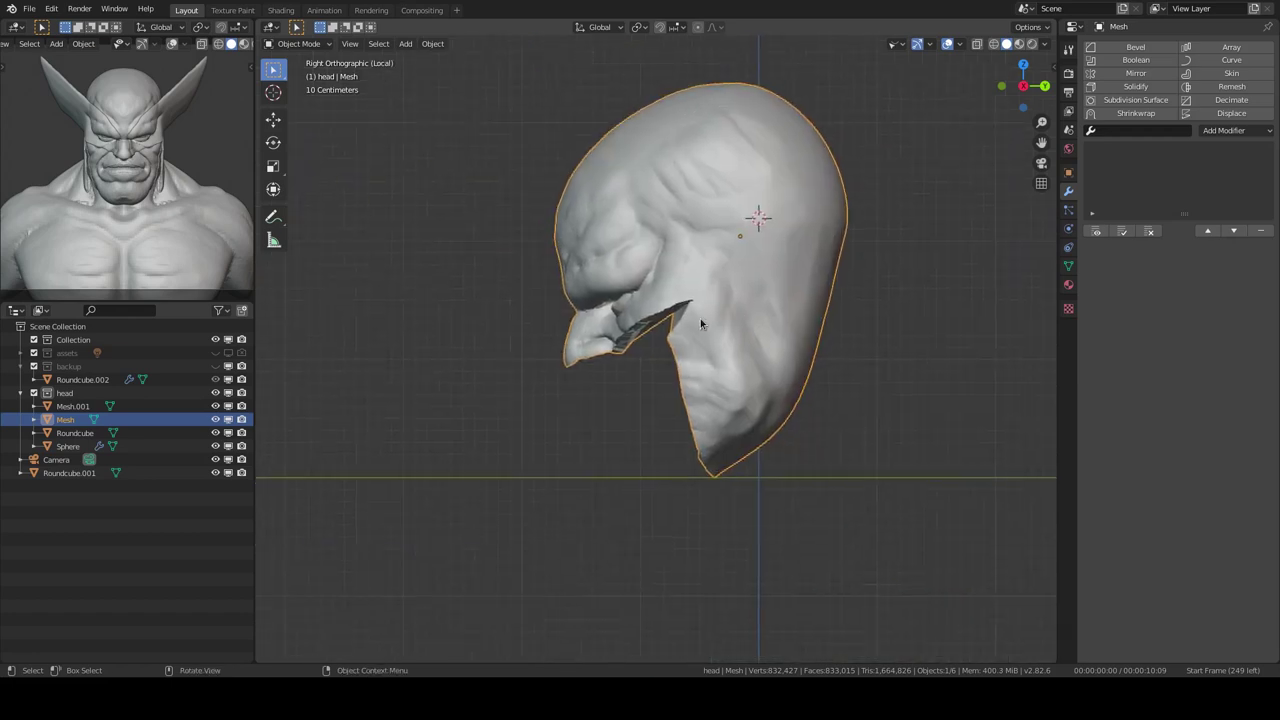
key(KP_Divide)
shift+scroll(700, 351, down, 2)
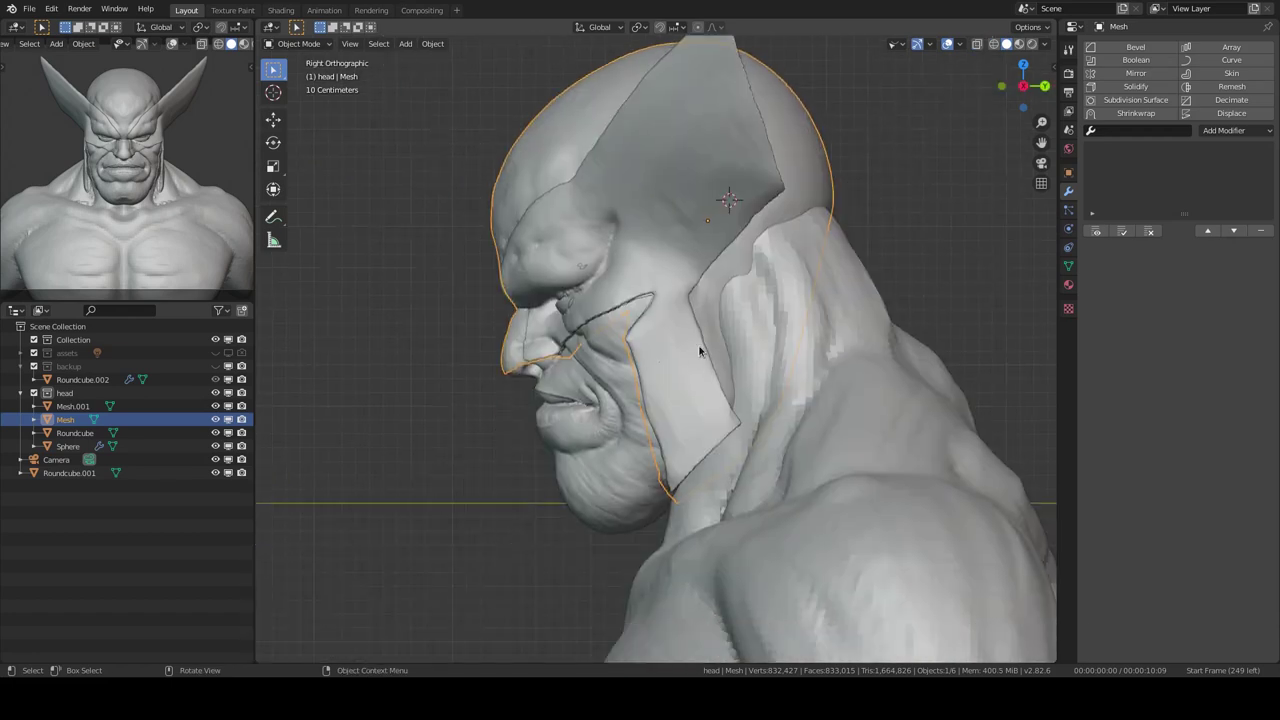
key(m)
click(830, 380)
click(784, 313)
key(KP_Divide)
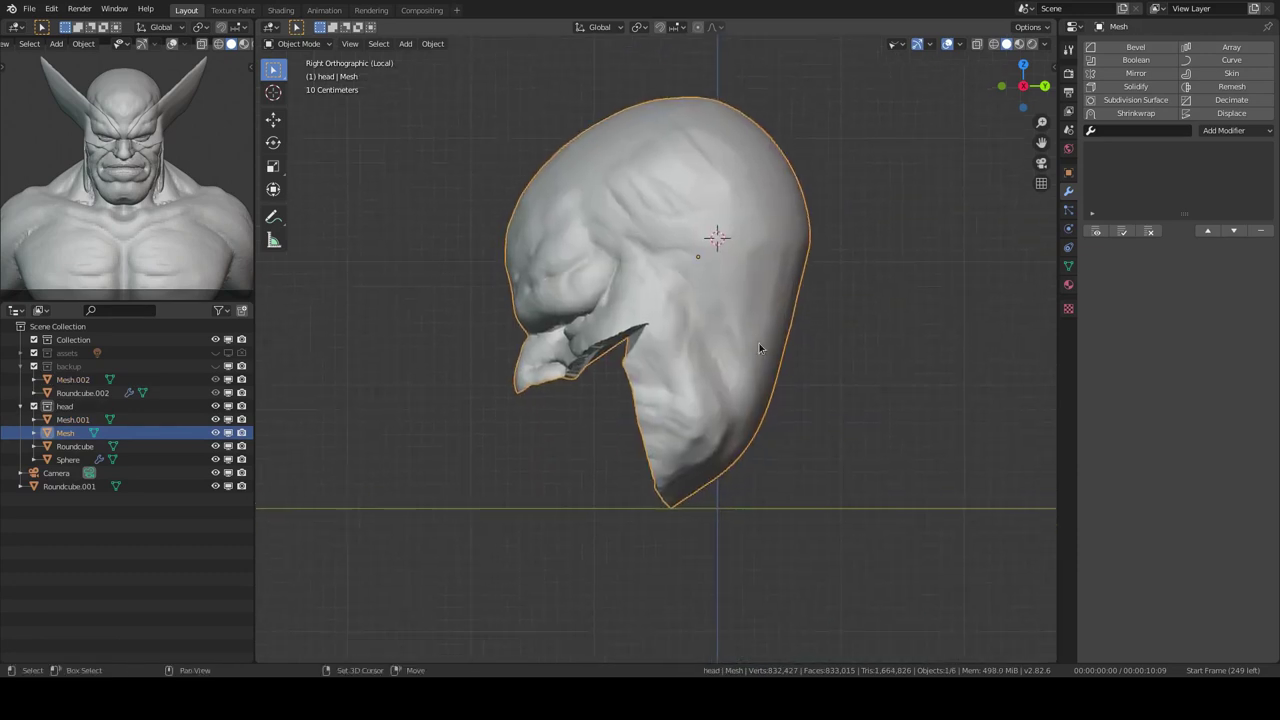
Step: Add a cube below the face, rotate it and flatten it into a cutter slab
key(shift+a)
click(784, 345)
key(g)
click(767, 543)
key(r)
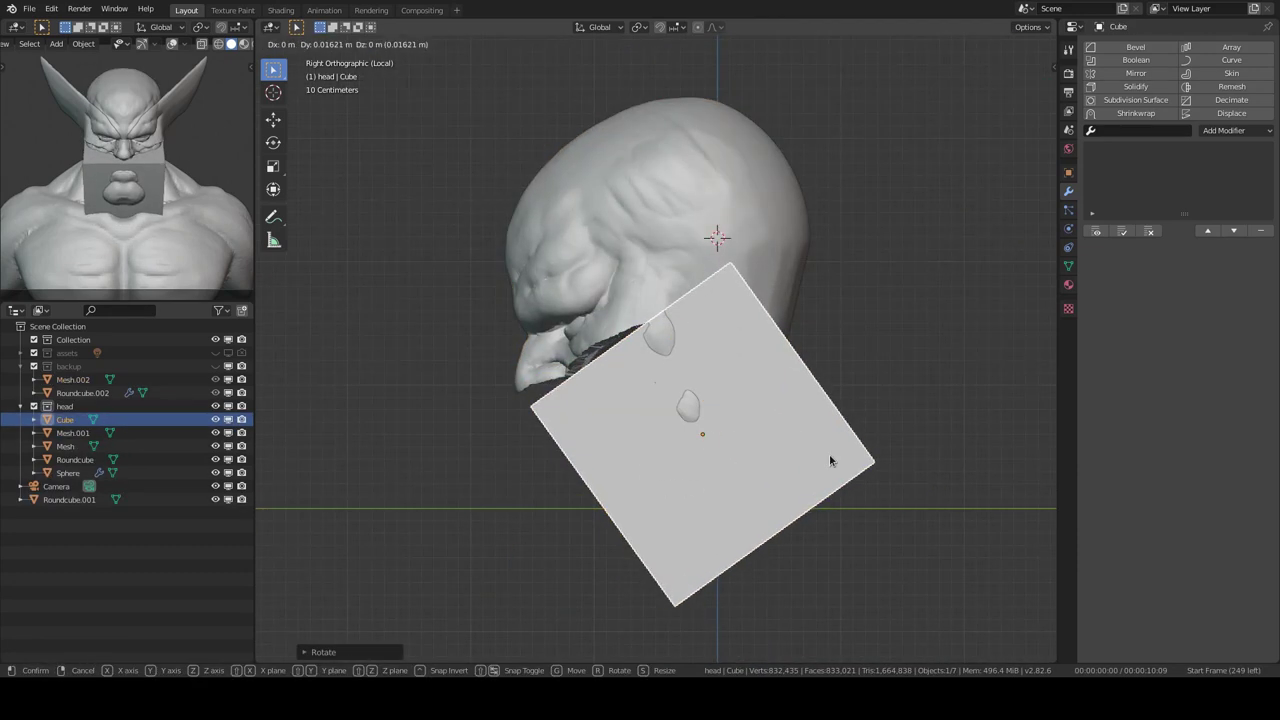
click(830, 461)
middle_drag(830, 461, 753, 383)
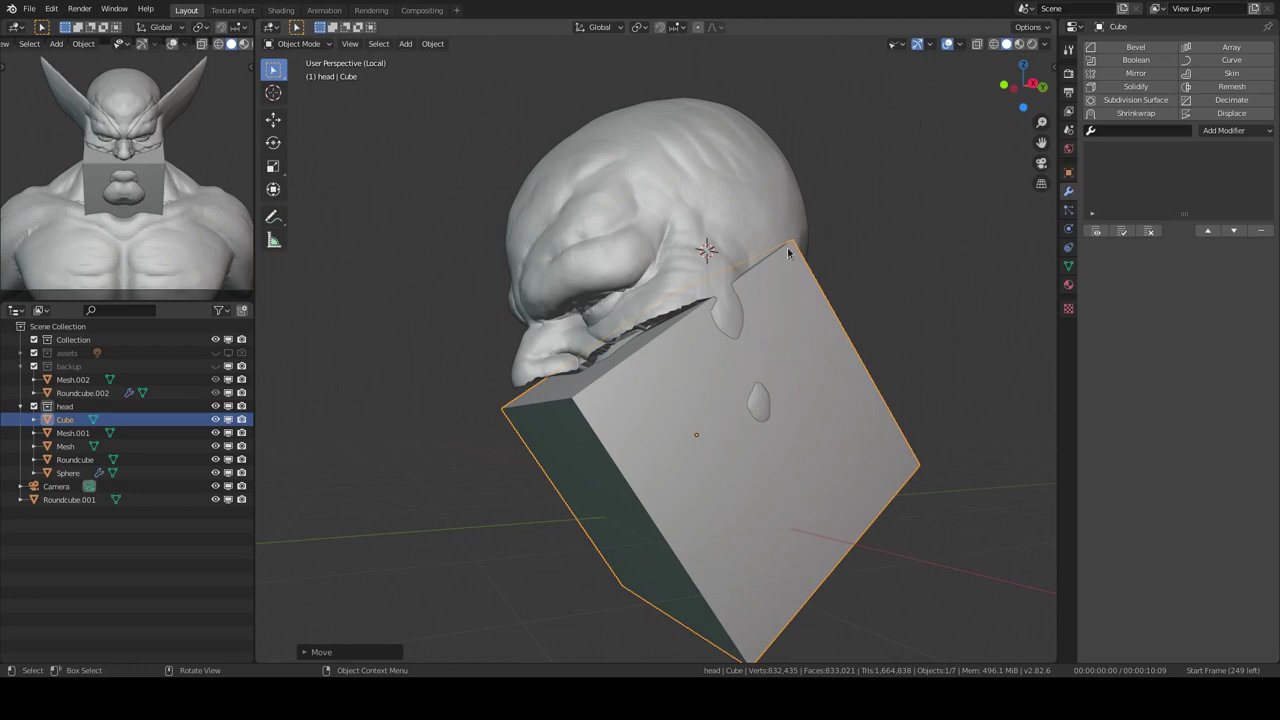
key(KP_3)
key(s)
click(816, 389)
Step: Angle the slab under the back of the cowl and stretch its front edge toward the chin
key(g)
key(g)
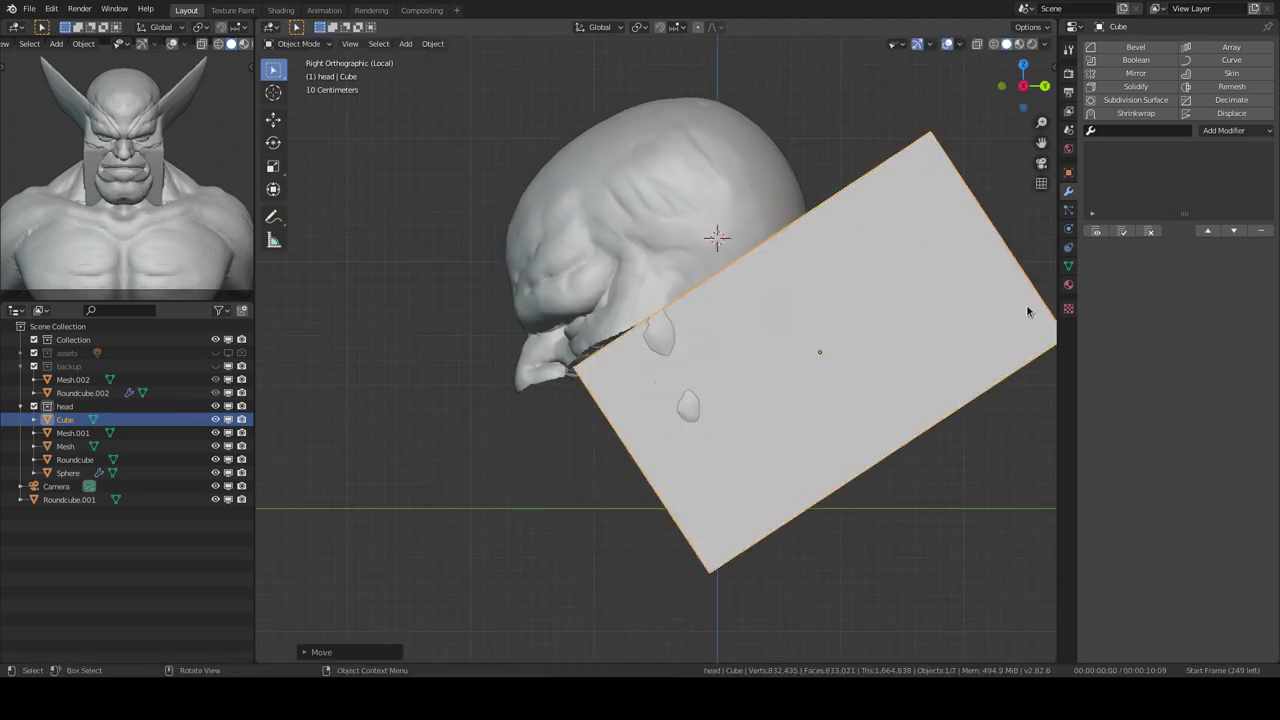
key(KP_1)
key(KP_3)
key(r)
key(g)
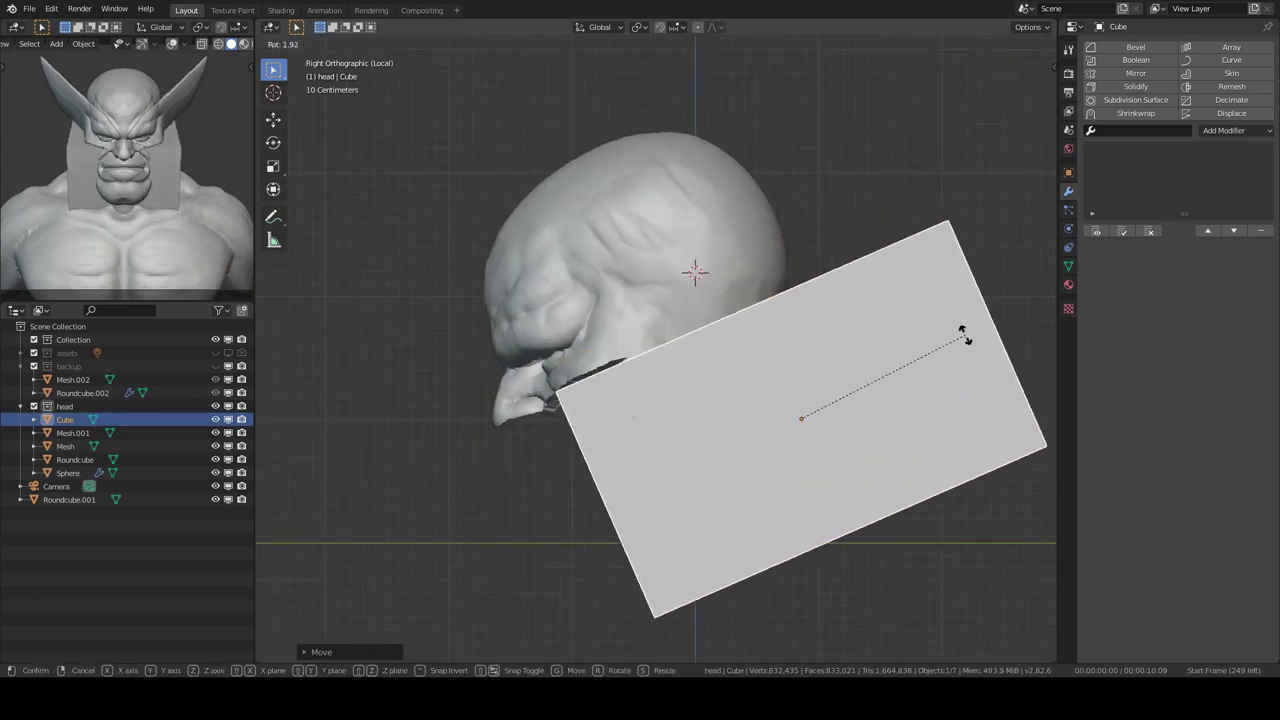
click(963, 335)
key(Tab)
key(alt+z)
drag(522, 338, 575, 418)
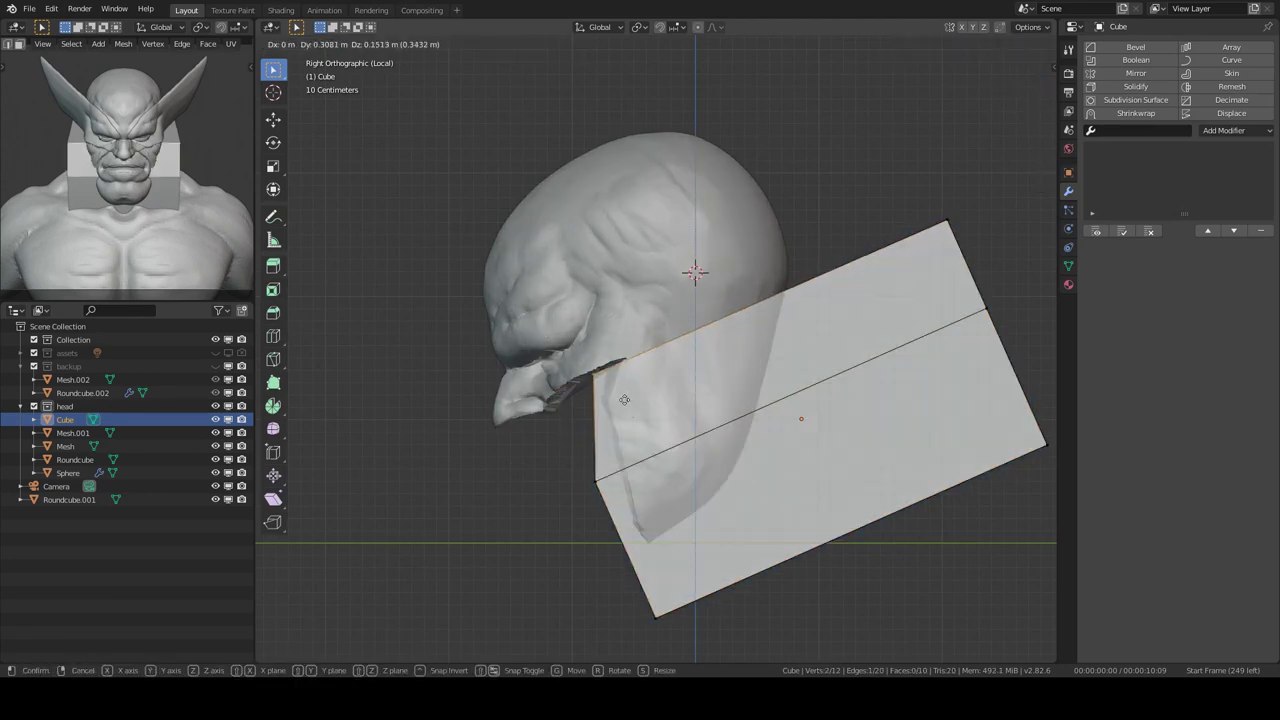
click(624, 399)
key(Tab)
Step: Delete the cutter slab and inspect the straight-cut rear edge of the cowl
click(848, 268)
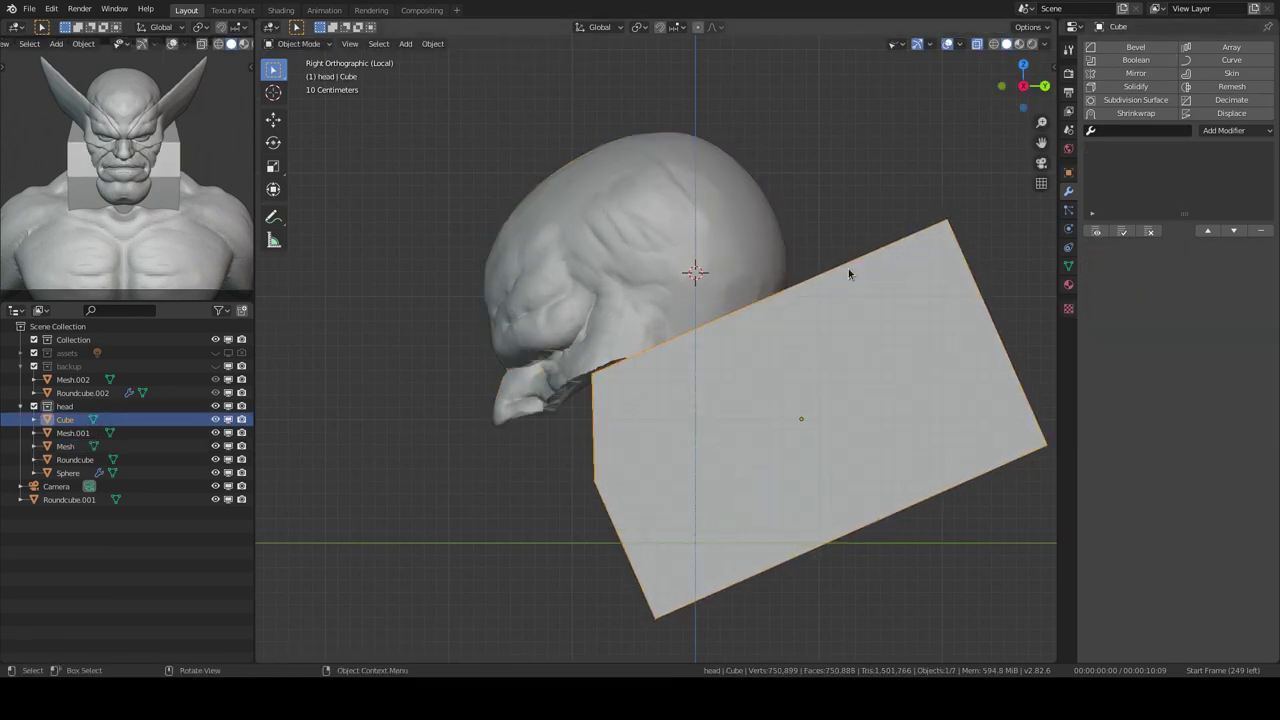
key(Delete)
middle_drag(757, 206, 760, 386)
scroll(760, 386, down, 5)
Step: Select the cowl mesh in Sculpt Mode and refine the shape around the eye and brow
key(KP_3)
click(752, 357)
key(ctrl+Tab)
key(KP_1)
scroll(777, 278, up, 2)
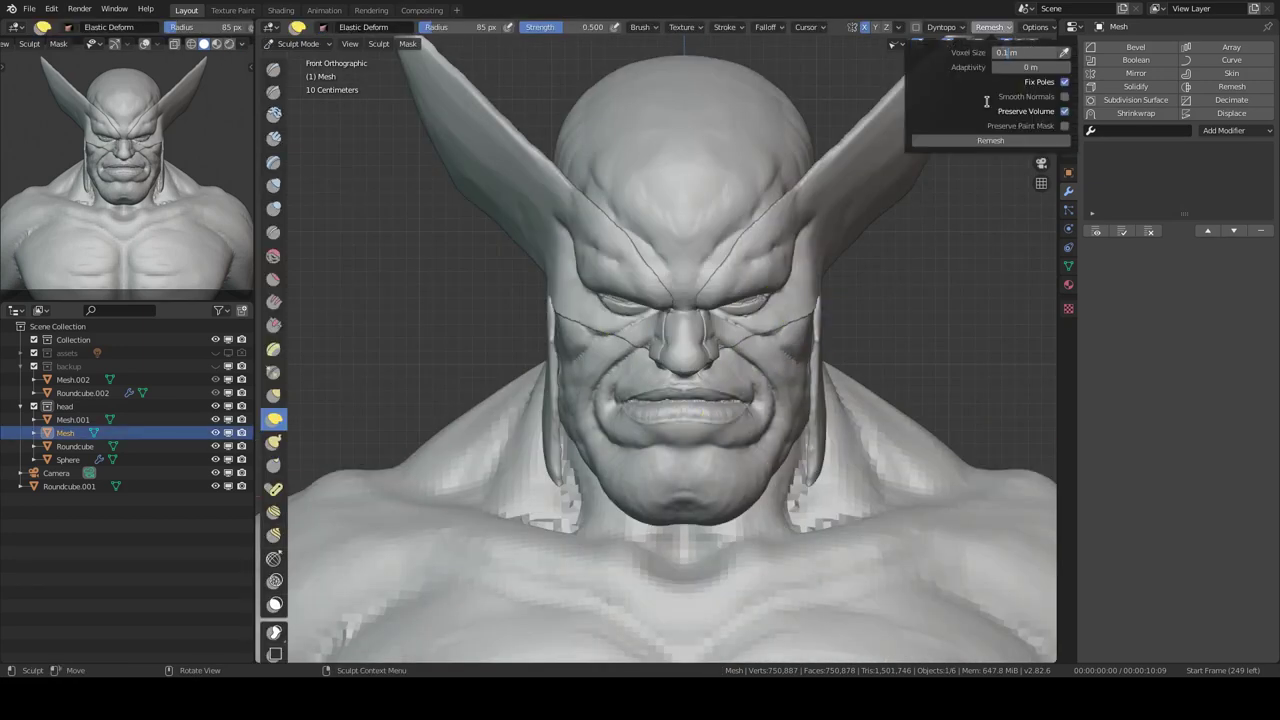
middle_drag(735, 392, 740, 295)
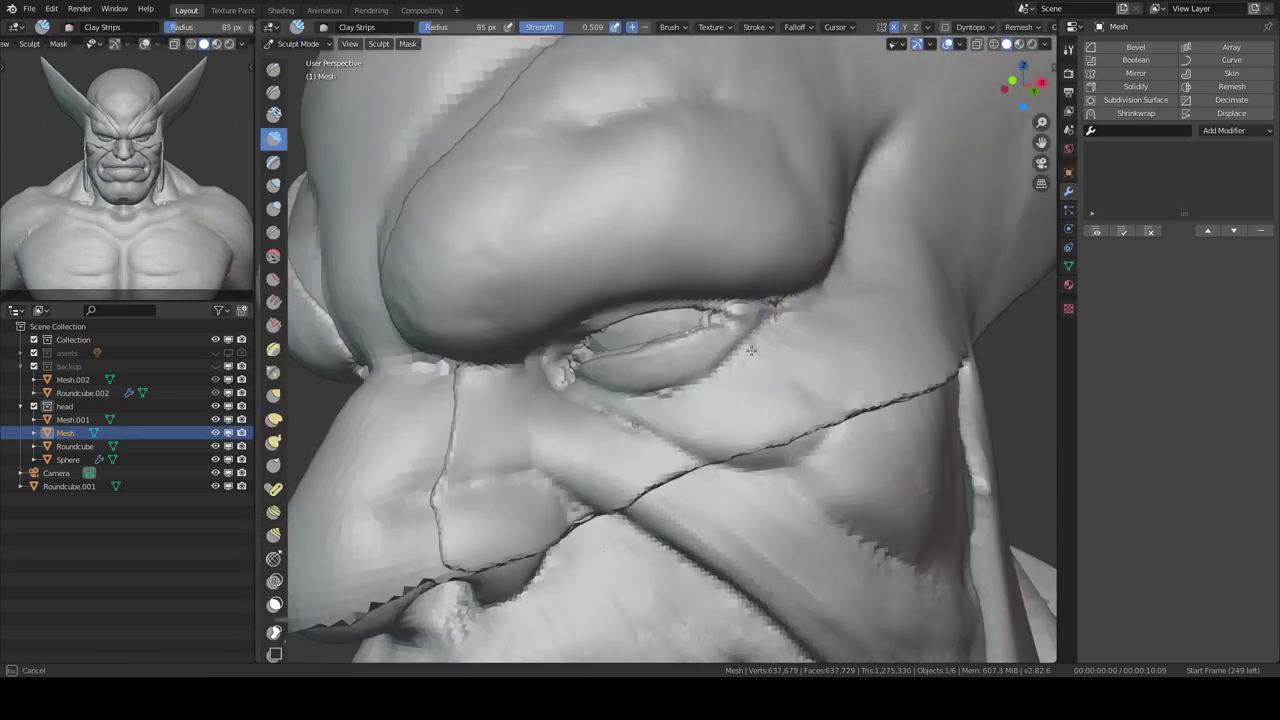
scroll(751, 350, down, 5)
Step: Reshape the side and top of the cowl with Elastic Deform, then return to Object Mode
key(KP_3)
key(ctrl+Tab)
key(ctrl+Tab)
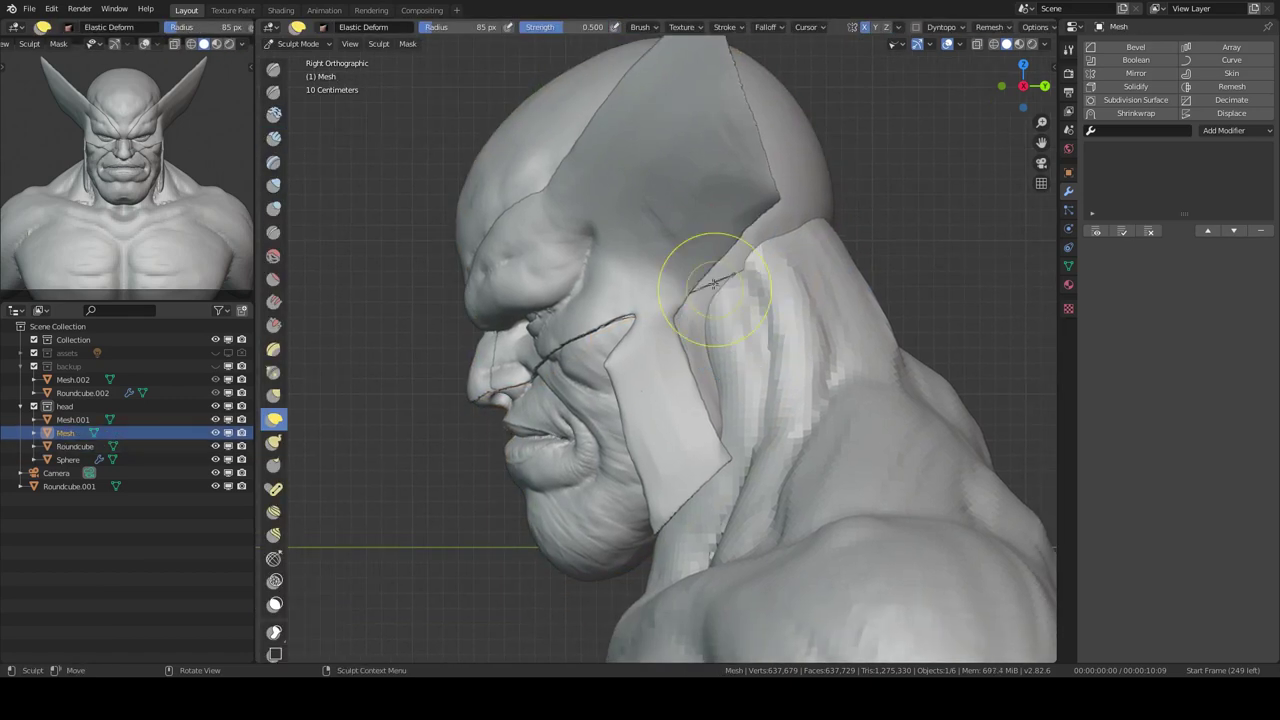
mouse_move(844, 300)
middle_down()
mouse_move(614, 423)
mouse_move(614, 214)
mouse_move(731, 285)
mouse_move(620, 300)
mouse_move(730, 305)
mouse_move(691, 310)
mouse_move(800, 285)
middle_up()
key(KP_1)
key(ctrl+Tab)
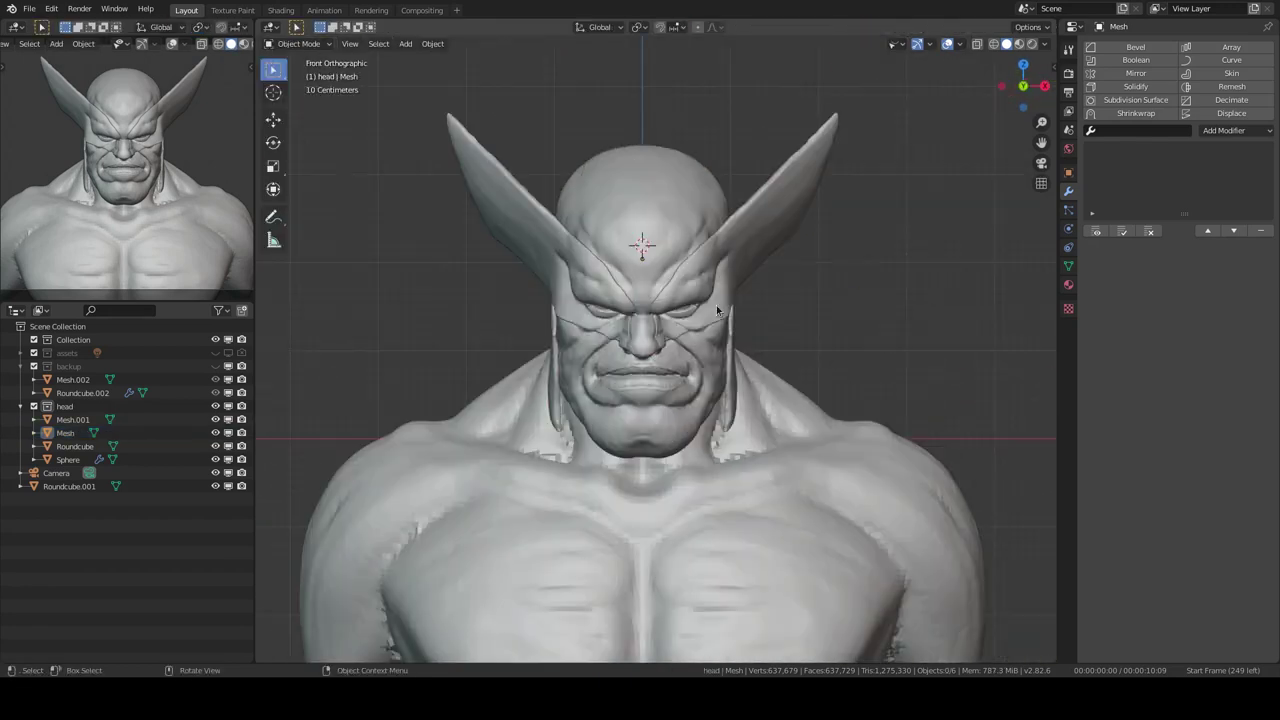
click(733, 403)
mouse_move(733, 403)
middle_down()
mouse_move(608, 262)
mouse_move(757, 266)
middle_up()
Step: Set Roundcube.001's Viewport Display colour to yellow
key(KP_1)
key(ctrl+Tab)
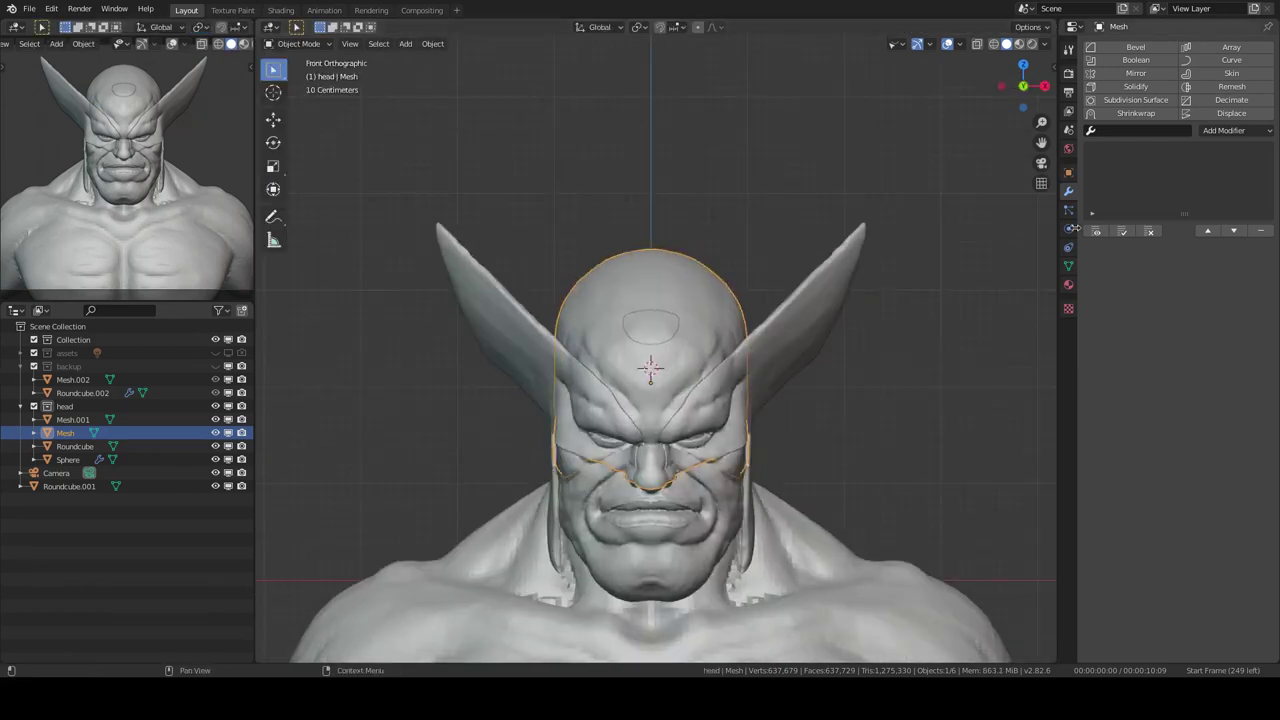
click(1068, 172)
click(1216, 444)
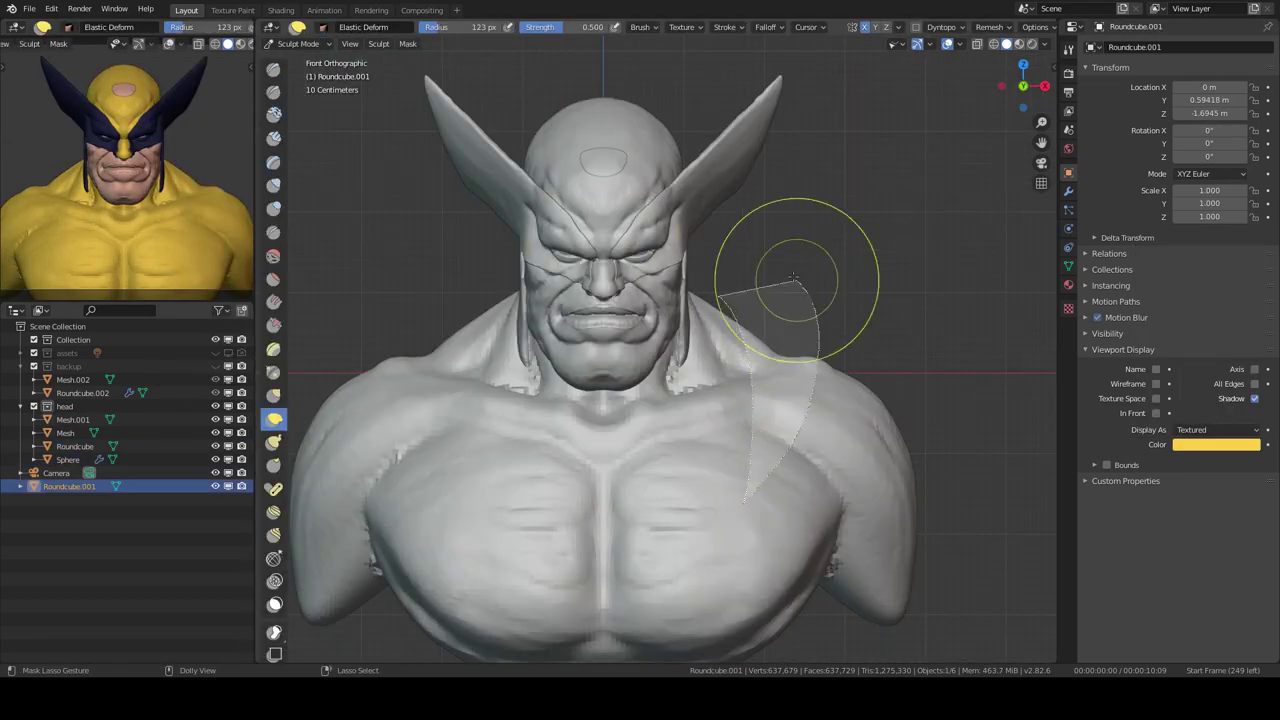
Step: Lasso-mask a band across both shoulders and extract it as Mesh.003, checking it from top, front and back
middle_drag(793, 277, 833, 342)
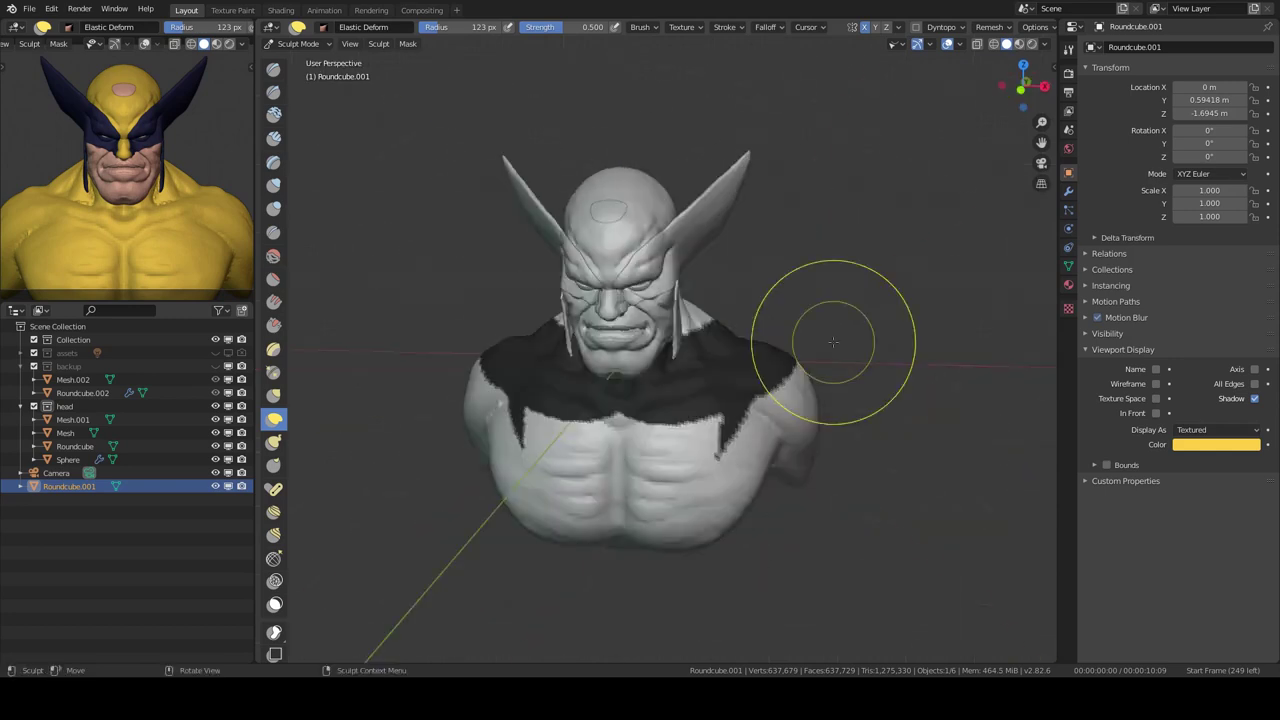
key(KP_Divide)
key(KP_7)
mouse_move(639, 355)
middle_down()
mouse_move(766, 349)
mouse_move(517, 442)
middle_up()
key(KP_7)
key(KP_1)
mouse_move(914, 322)
middle_down()
mouse_move(605, 373)
mouse_move(852, 353)
middle_up()
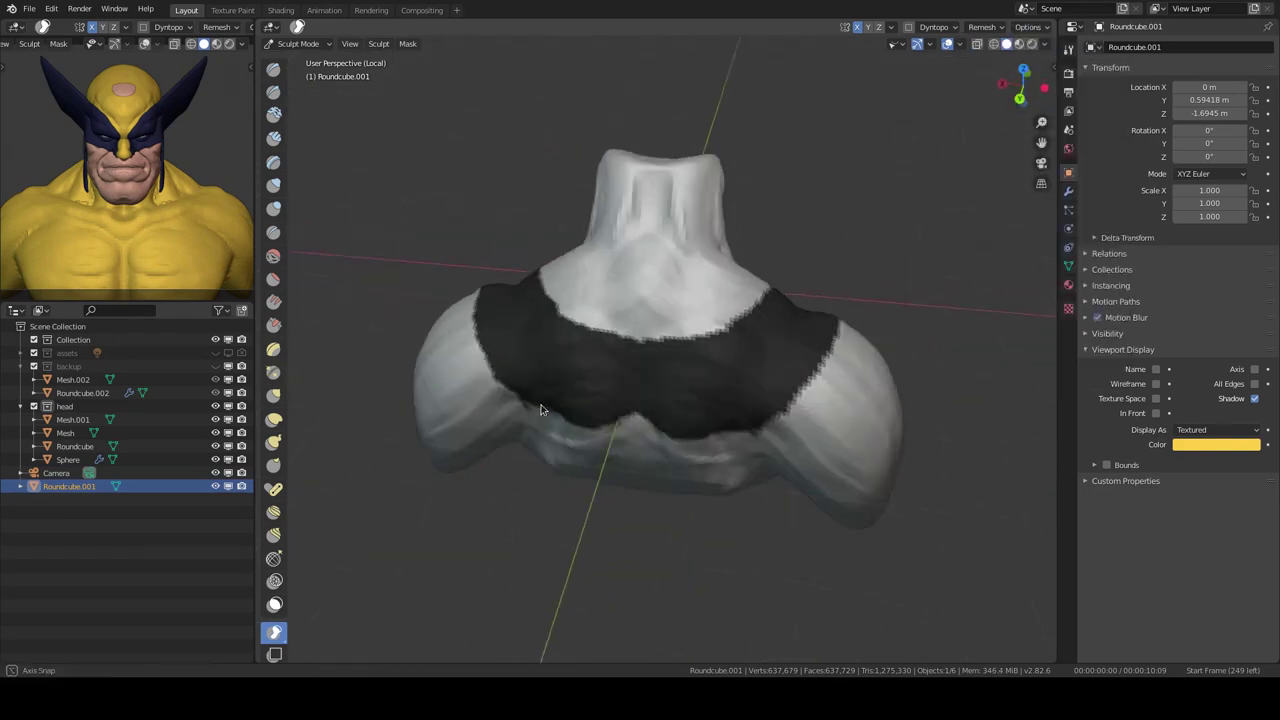
key(KP_1)
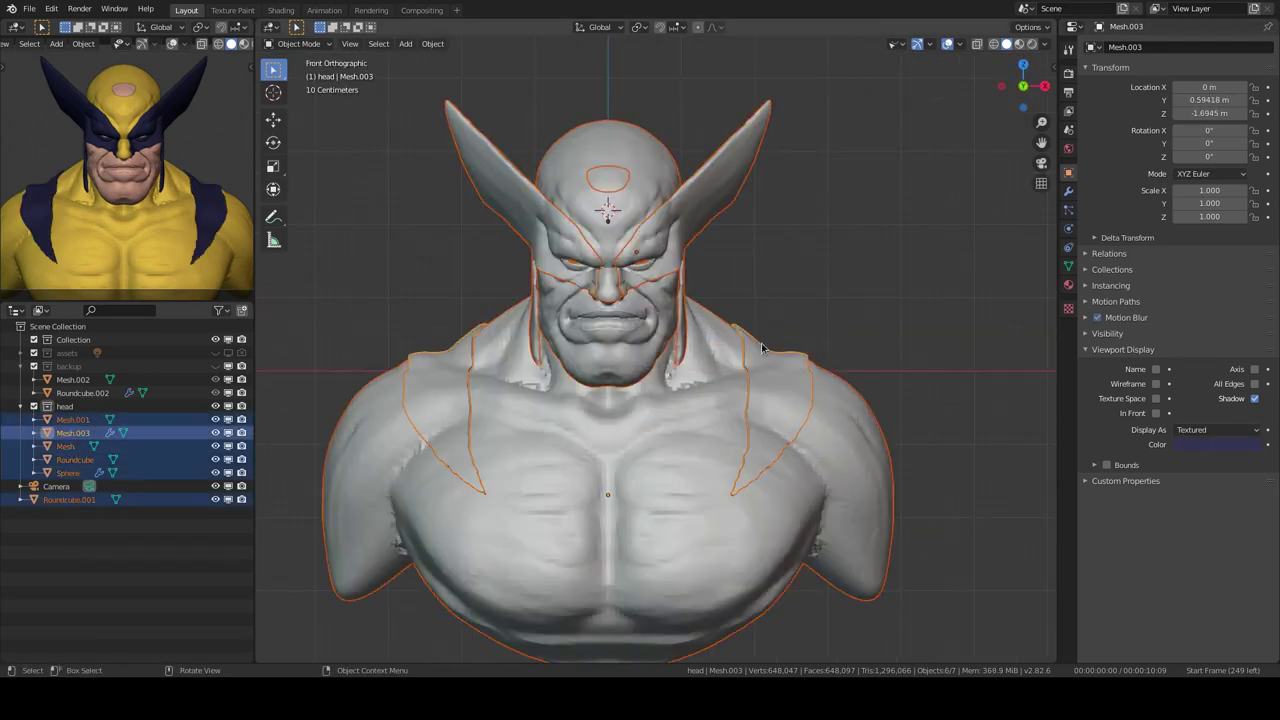
Step: Close in on the cowl fin, trying the Draw, ScrapePeaks and Elastic Deform brushes
middle_drag(736, 401, 741, 441)
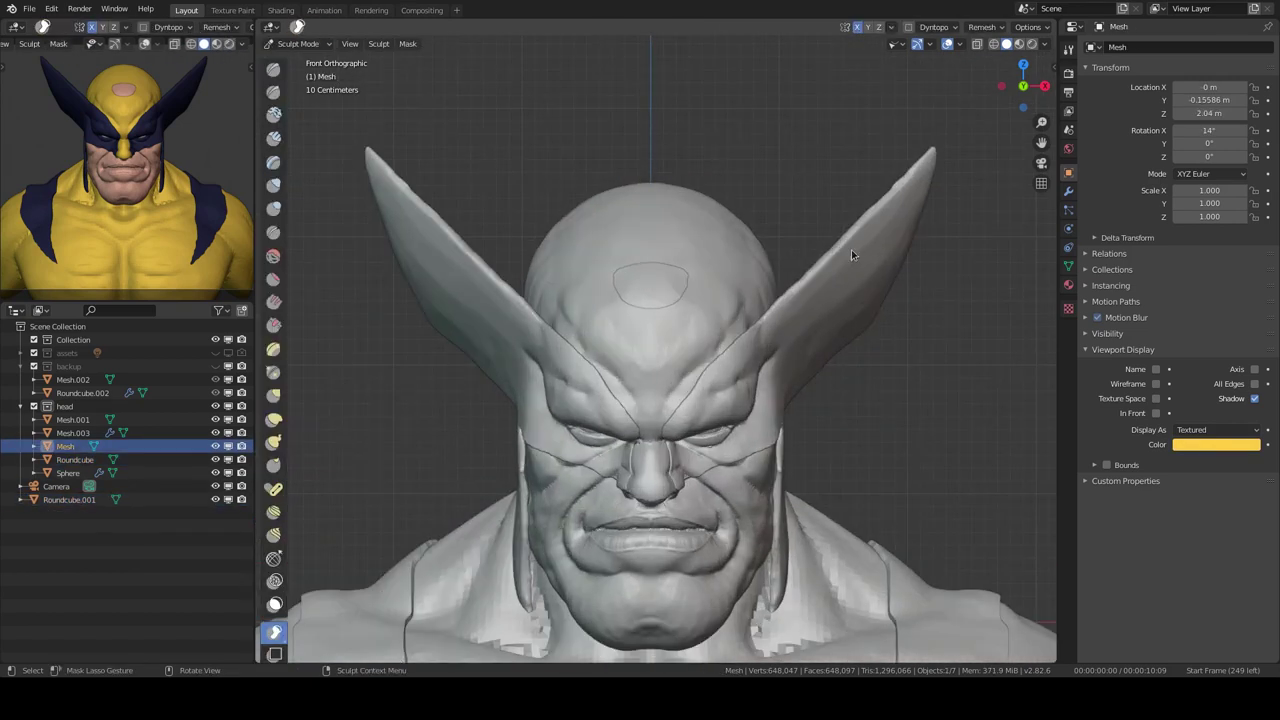
middle_drag(851, 249, 727, 303)
scroll(771, 251, up, 3)
scroll(846, 144, up, 2)
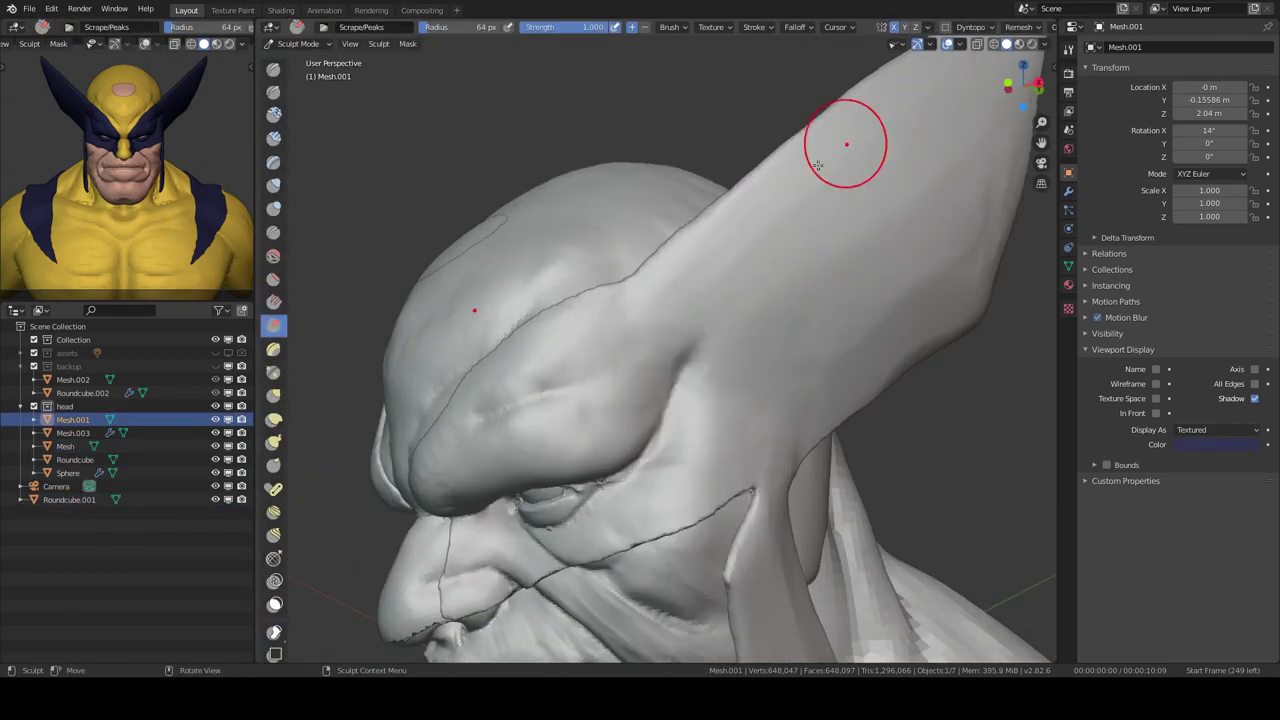
middle_drag(846, 144, 840, 262)
mouse_move(851, 137)
middle_down()
mouse_move(777, 246)
mouse_move(767, 184)
middle_up()
mouse_move(745, 308)
middle_down()
mouse_move(703, 314)
mouse_move(757, 251)
mouse_move(831, 203)
middle_up()
key(x)
mouse_move(778, 345)
middle_down()
mouse_move(737, 351)
mouse_move(708, 306)
mouse_move(718, 288)
mouse_move(799, 263)
middle_up()
scroll(737, 351, down, 3)
scroll(637, 313, up, 3)
mouse_move(776, 628)
middle_down()
mouse_move(723, 271)
mouse_move(800, 206)
mouse_move(758, 207)
mouse_move(748, 357)
middle_up()
key(shift+t)
scroll(748, 357, down, 3)
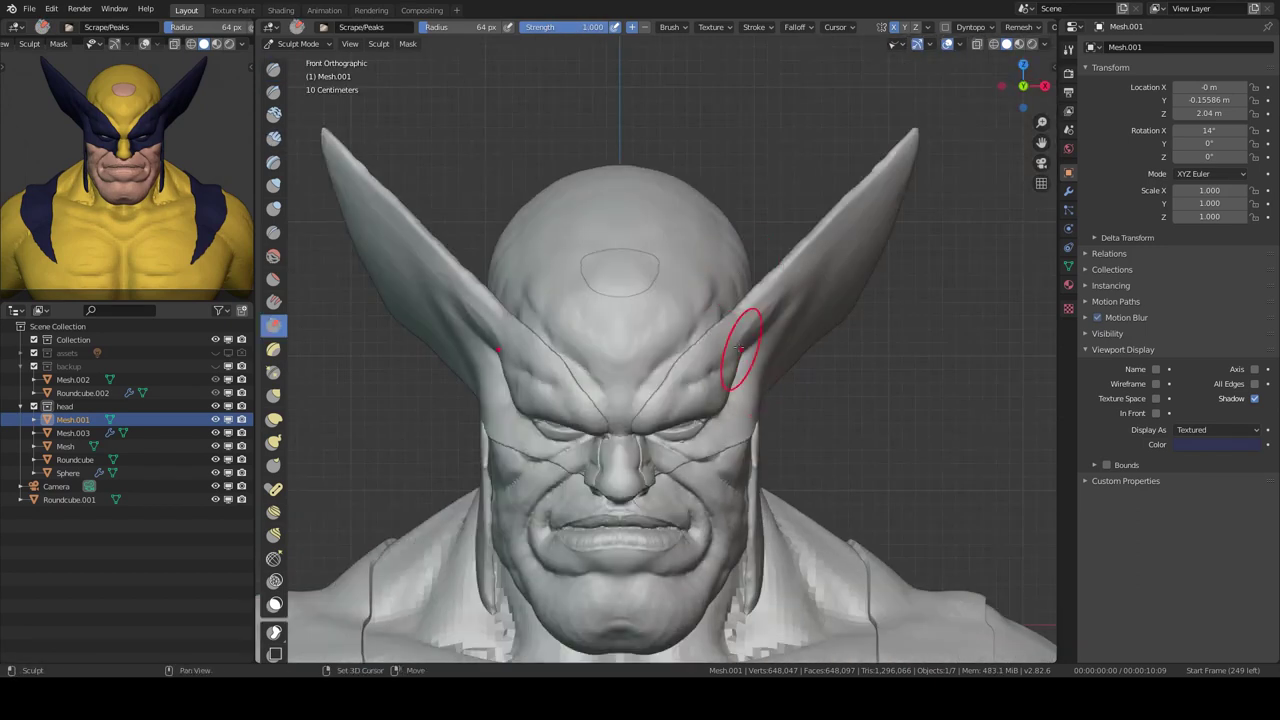
key(e)
Step: Pull the cowl fins into slimmer, sharper upswept points with the Snake Hook brush
middle_drag(774, 314, 780, 311)
key(shift+space)
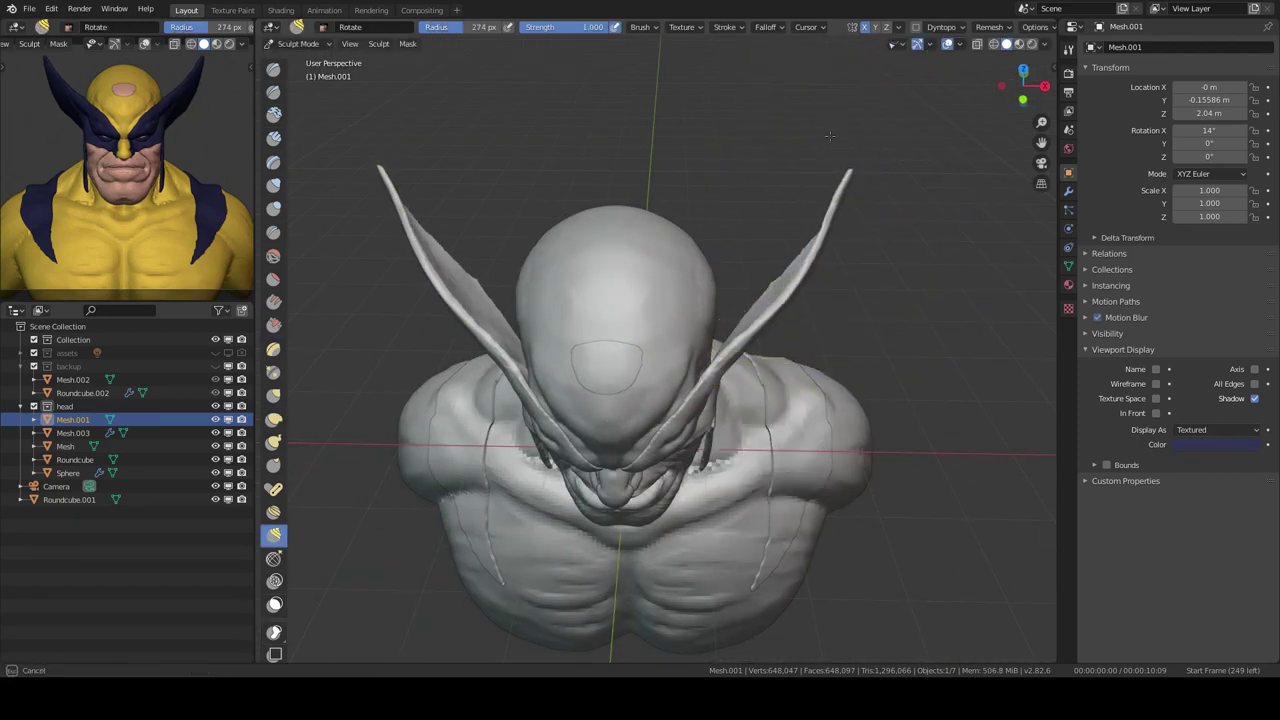
middle_drag(829, 136, 829, 300)
key(k)
middle_drag(829, 171, 813, 330)
key(KP_1)
scroll(813, 330, up, 3)
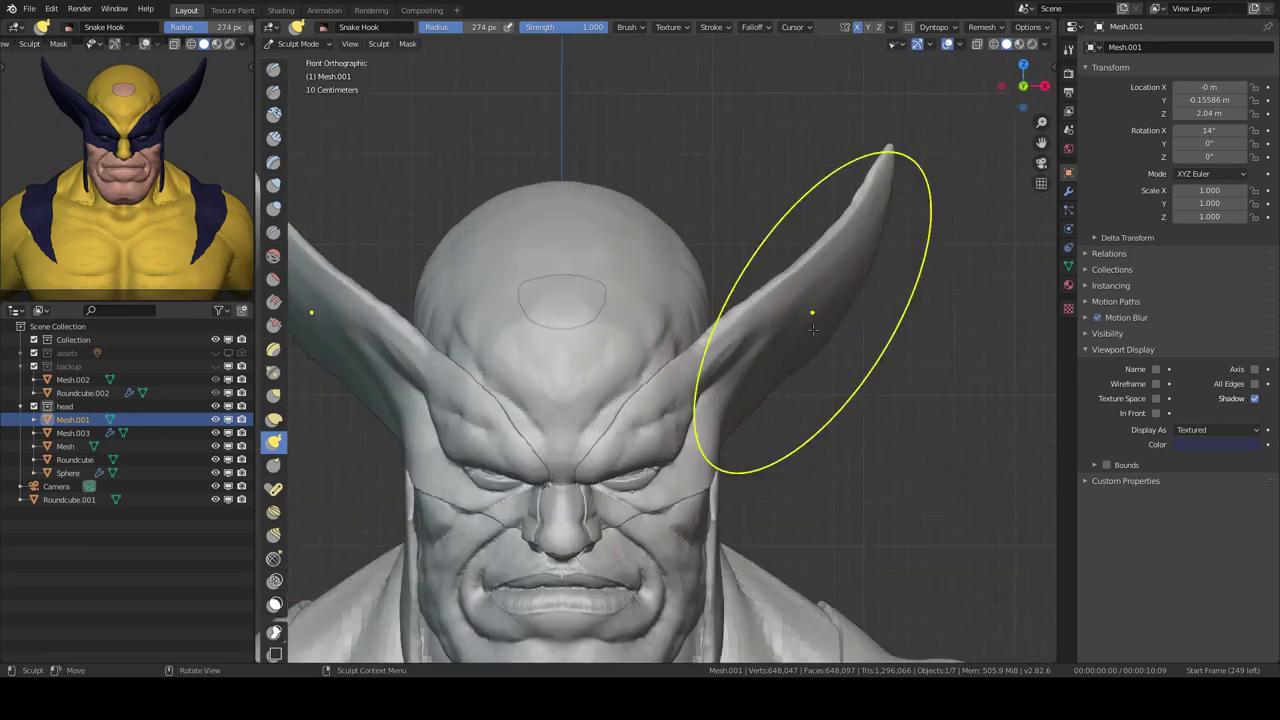
scroll(802, 298, down, 2)
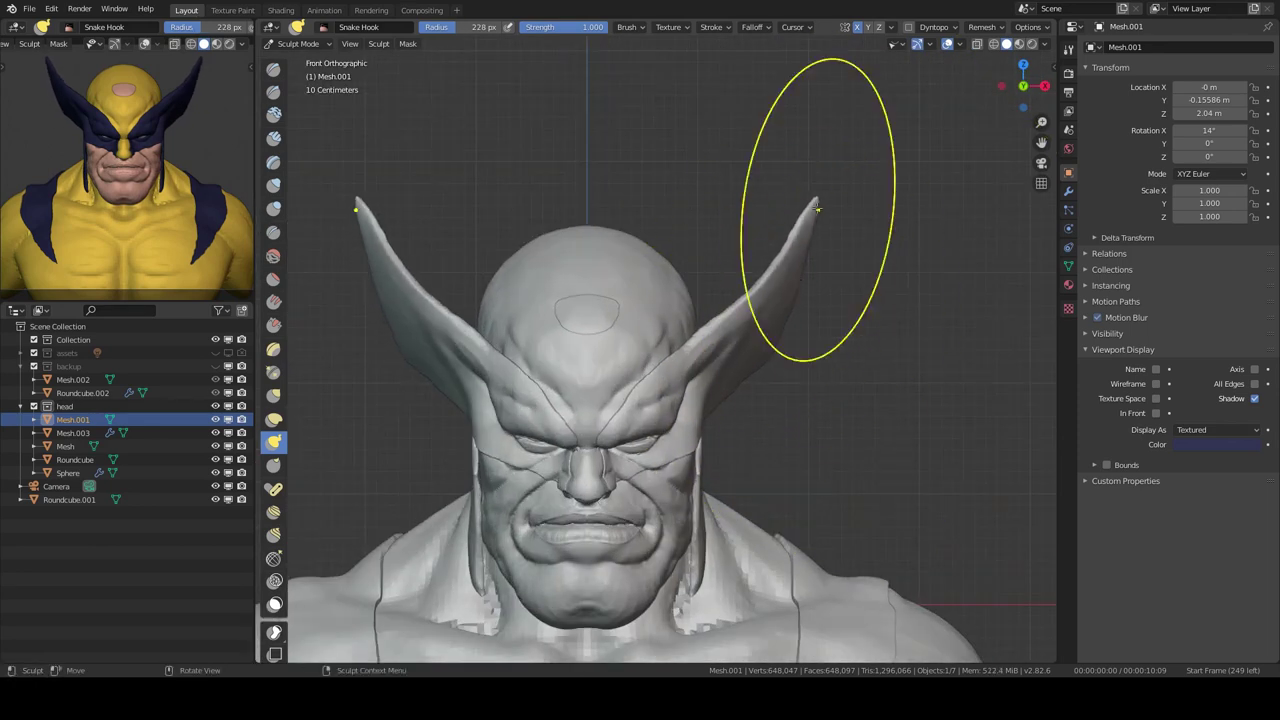
scroll(816, 208, up, 2)
mouse_move(816, 208)
middle_down()
mouse_move(680, 337)
mouse_move(793, 402)
middle_up()
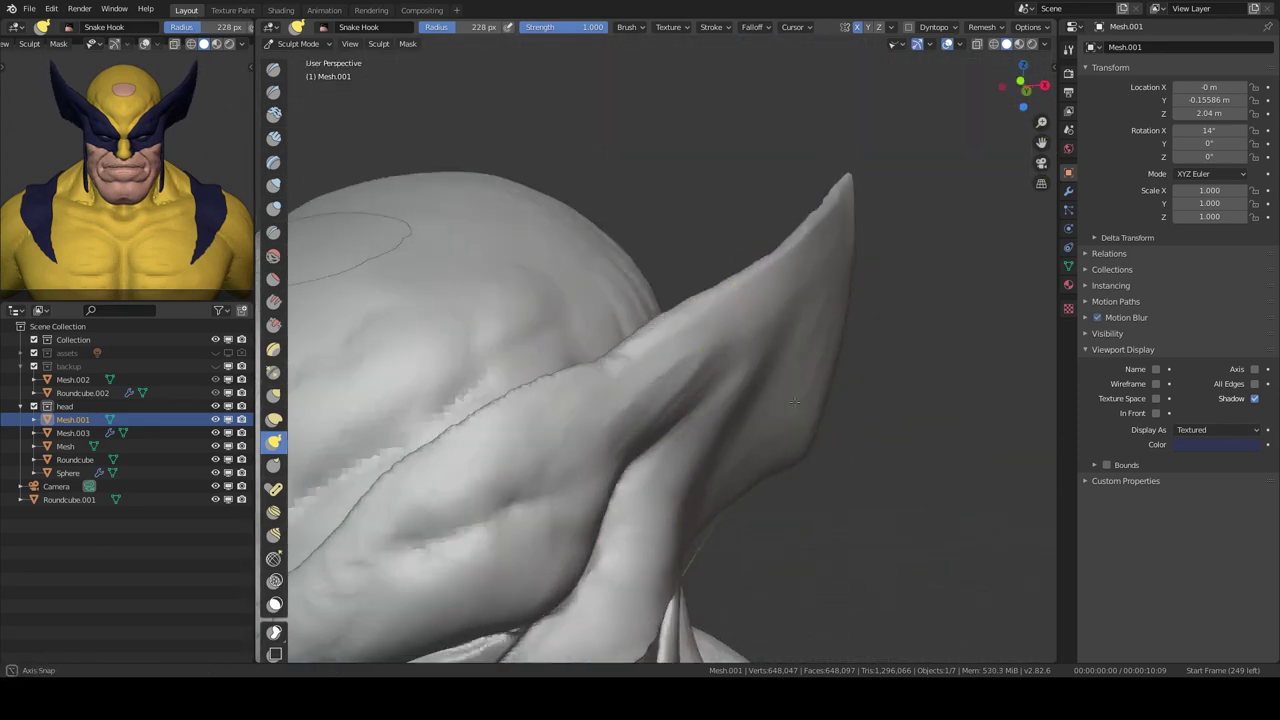
key(KP_1)
scroll(823, 400, down, 2)
scroll(829, 386, up, 1)
scroll(771, 314, down, 2)
scroll(748, 364, up, 2)
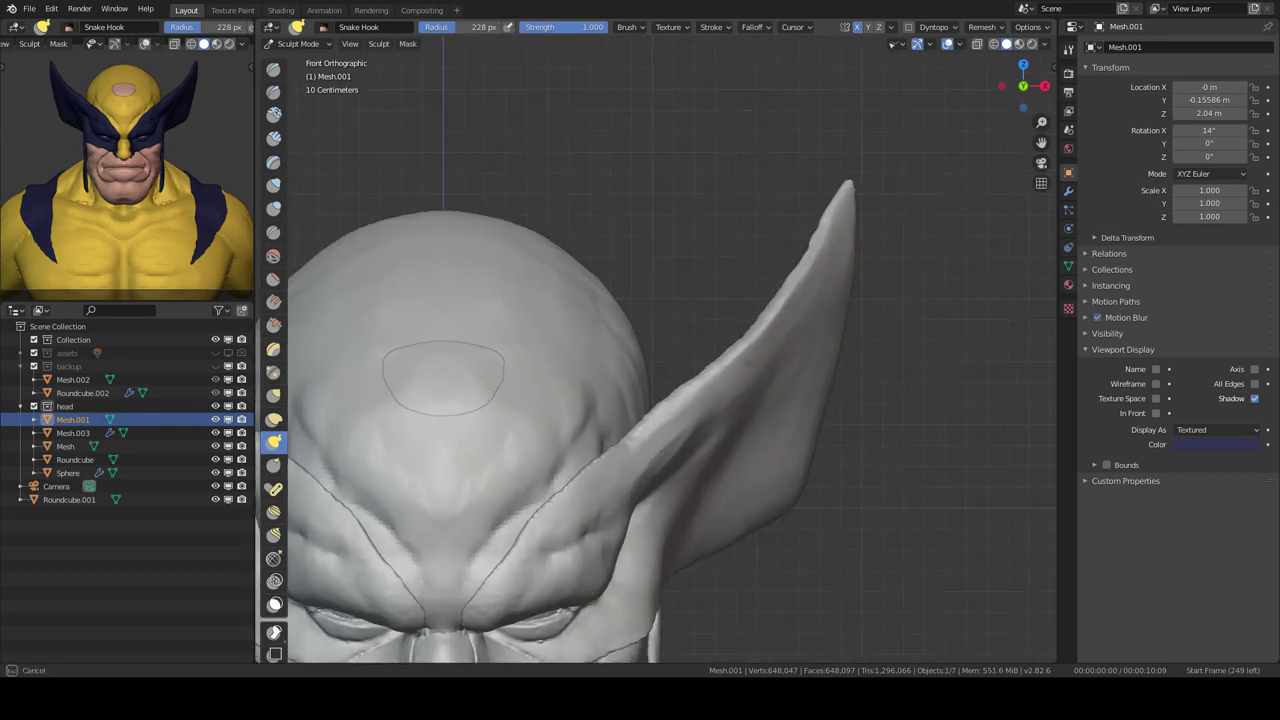
scroll(832, 346, down, 2)
middle_drag(829, 371, 781, 397)
Step: Switch sculpting to the body mesh with the Clay Strips brush, framing the chest
scroll(781, 397, up, 2)
key(alt+q)
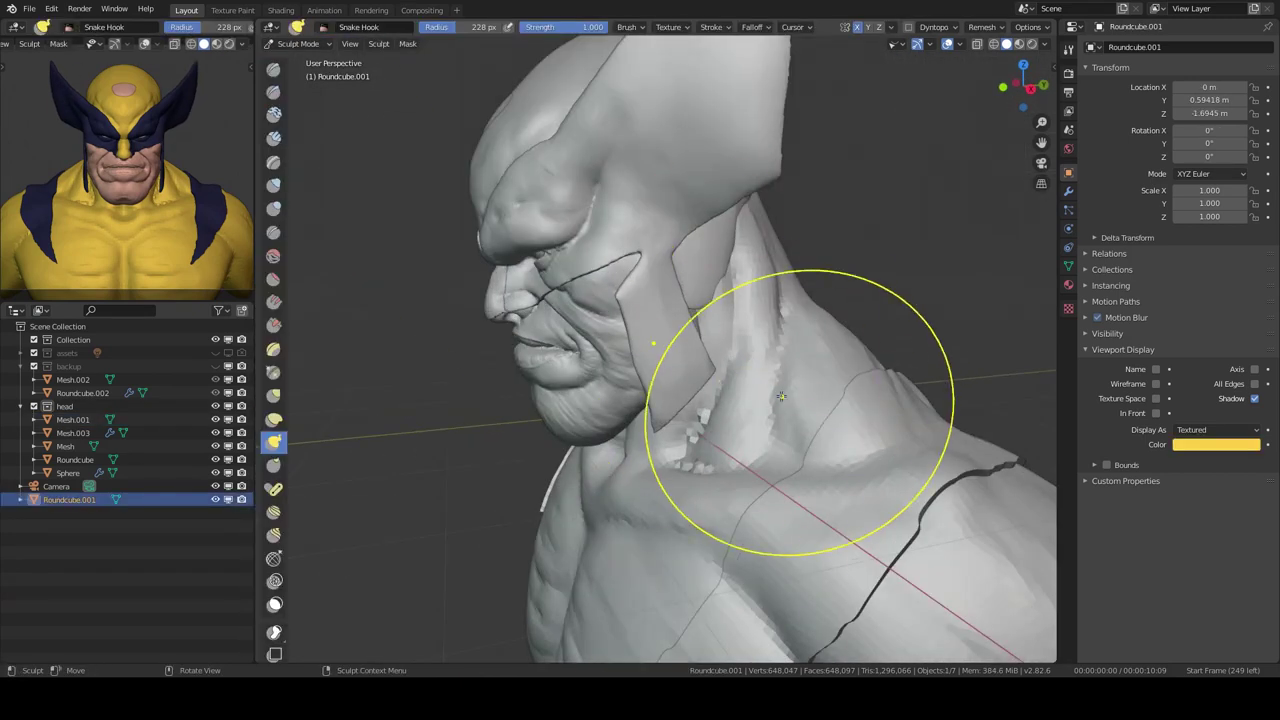
key(c)
key(KP_1)
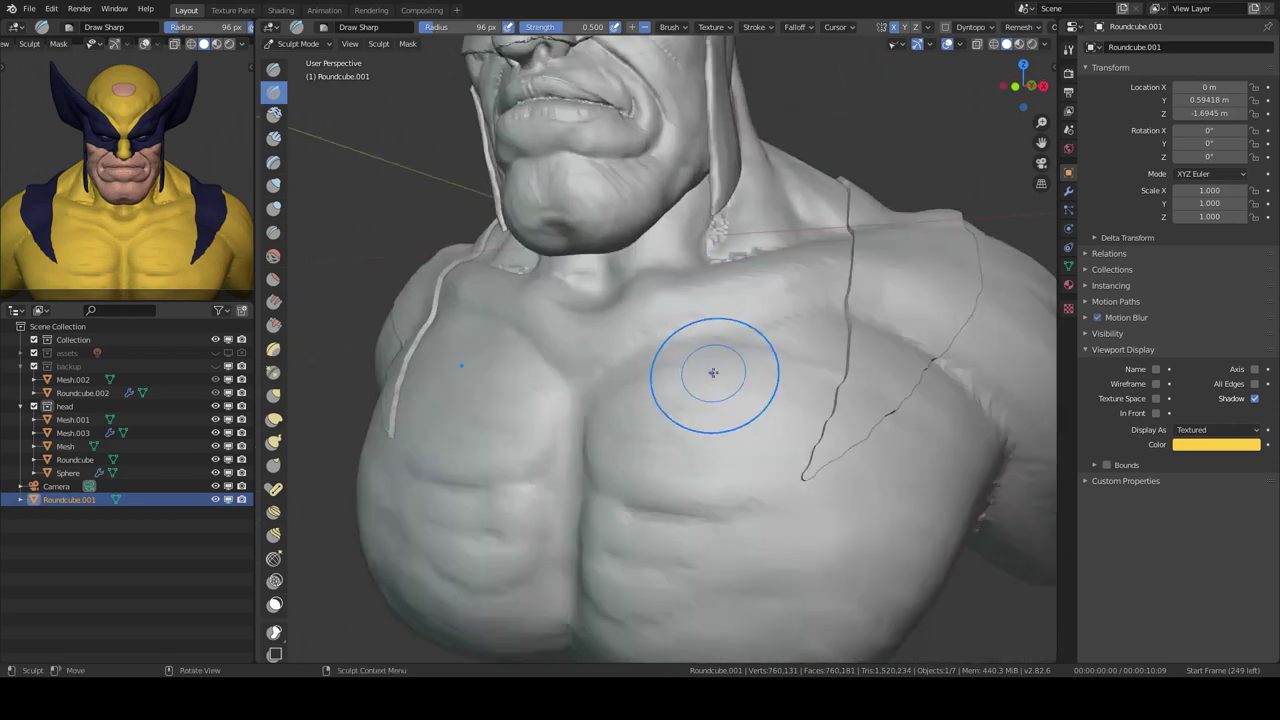
scroll(671, 400, up, 2)
scroll(671, 400, up, 1)
scroll(671, 400, up, 2)
mouse_move(671, 400)
middle_down()
mouse_move(660, 313)
mouse_move(590, 385)
middle_up()
scroll(590, 385, down, 2)
Step: Give the left reference viewport the first light MatCap instead of the brown one
click(244, 44)
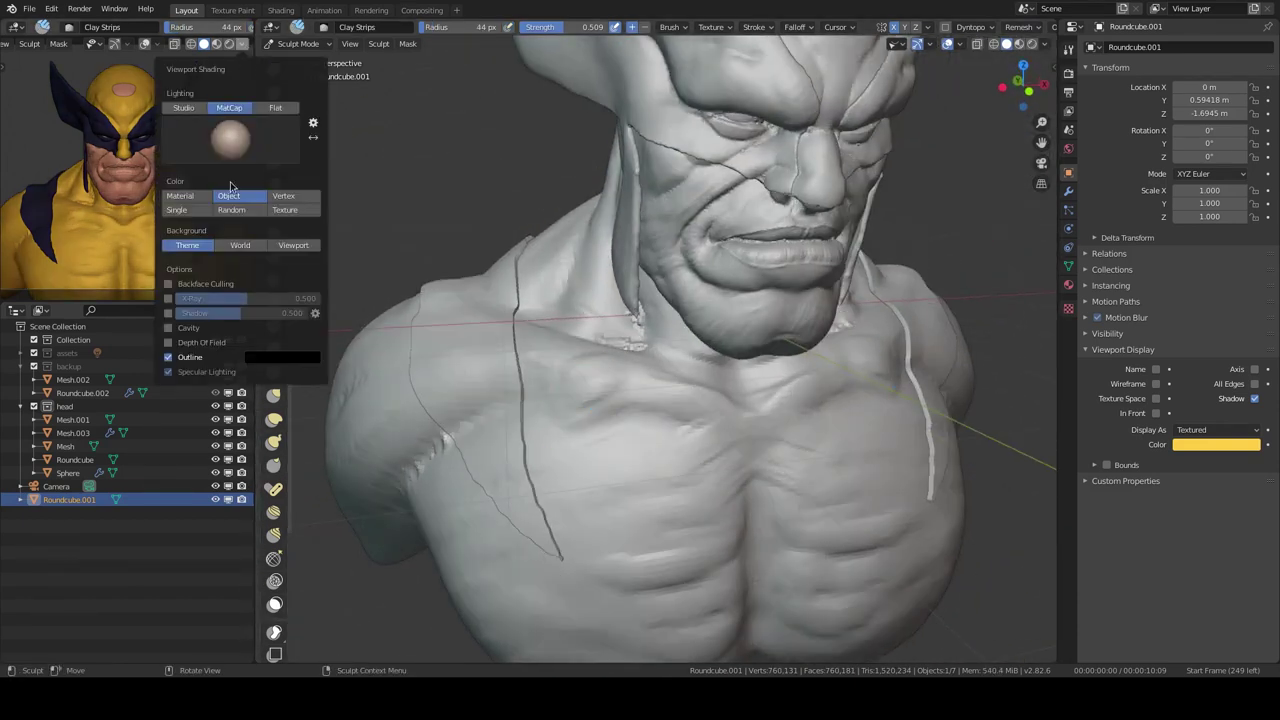
click(244, 44)
click(258, 150)
click(265, 229)
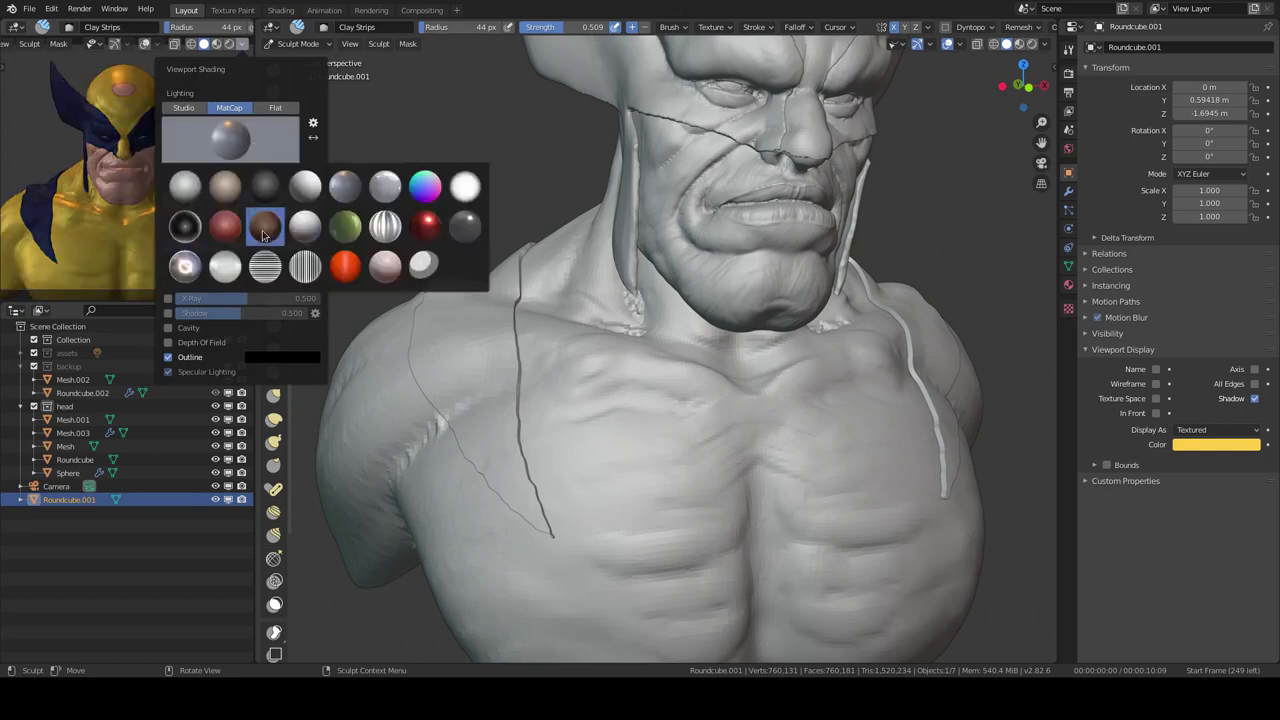
click(190, 196)
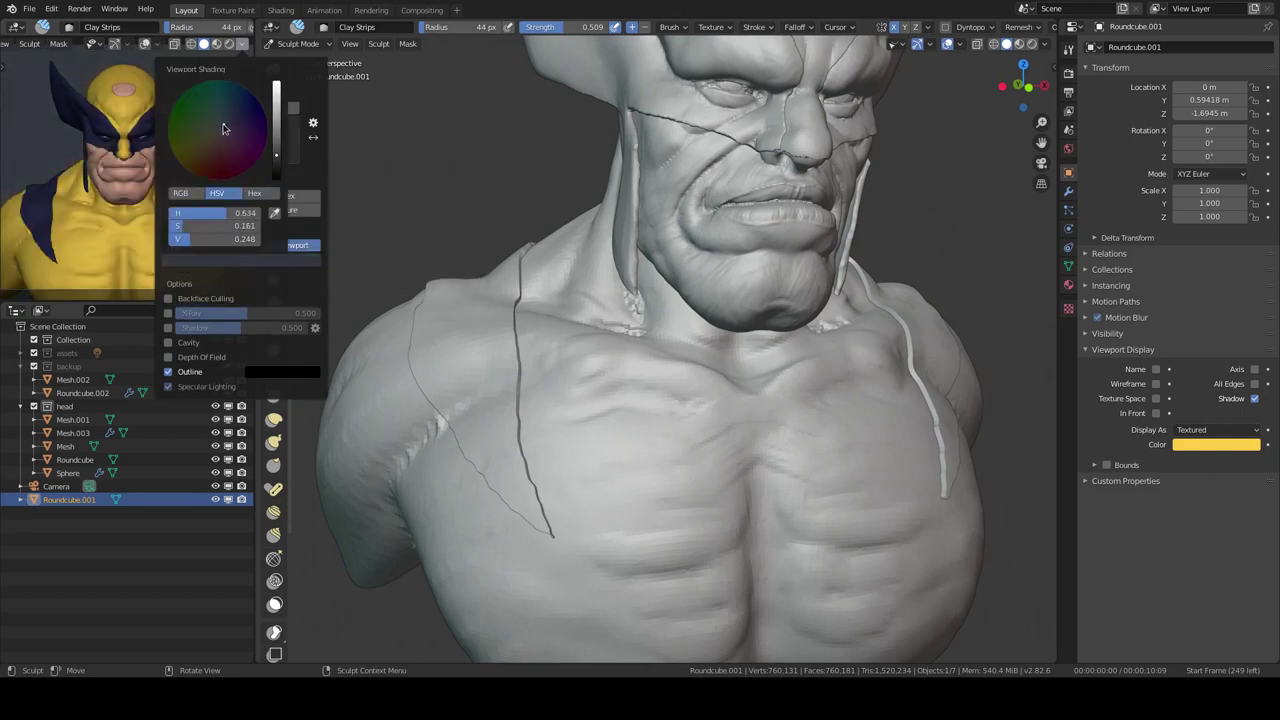
mouse_move(663, 418)
middle_down()
mouse_move(756, 403)
mouse_move(720, 360)
middle_up()
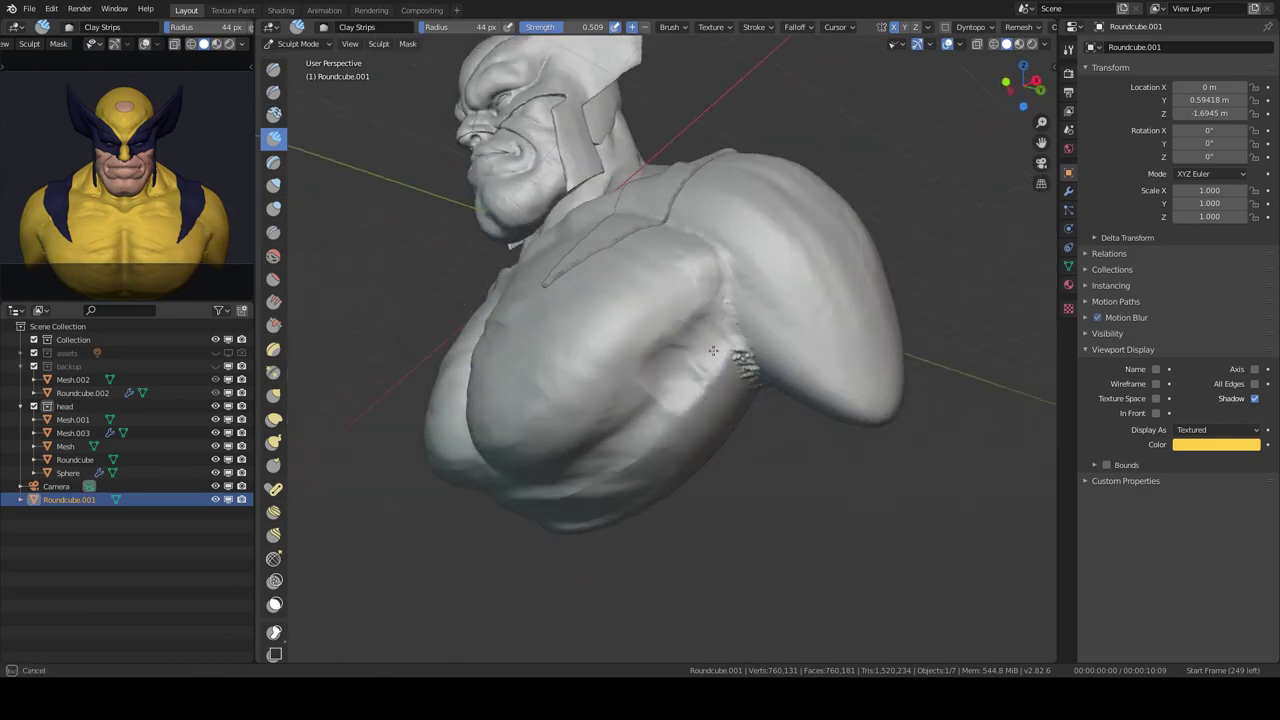
middle_drag(713, 350, 772, 381)
Step: Add a Round Cube with a Mirror modifier and narrow it along X
key(ctrl+Tab)
key(shift+a)
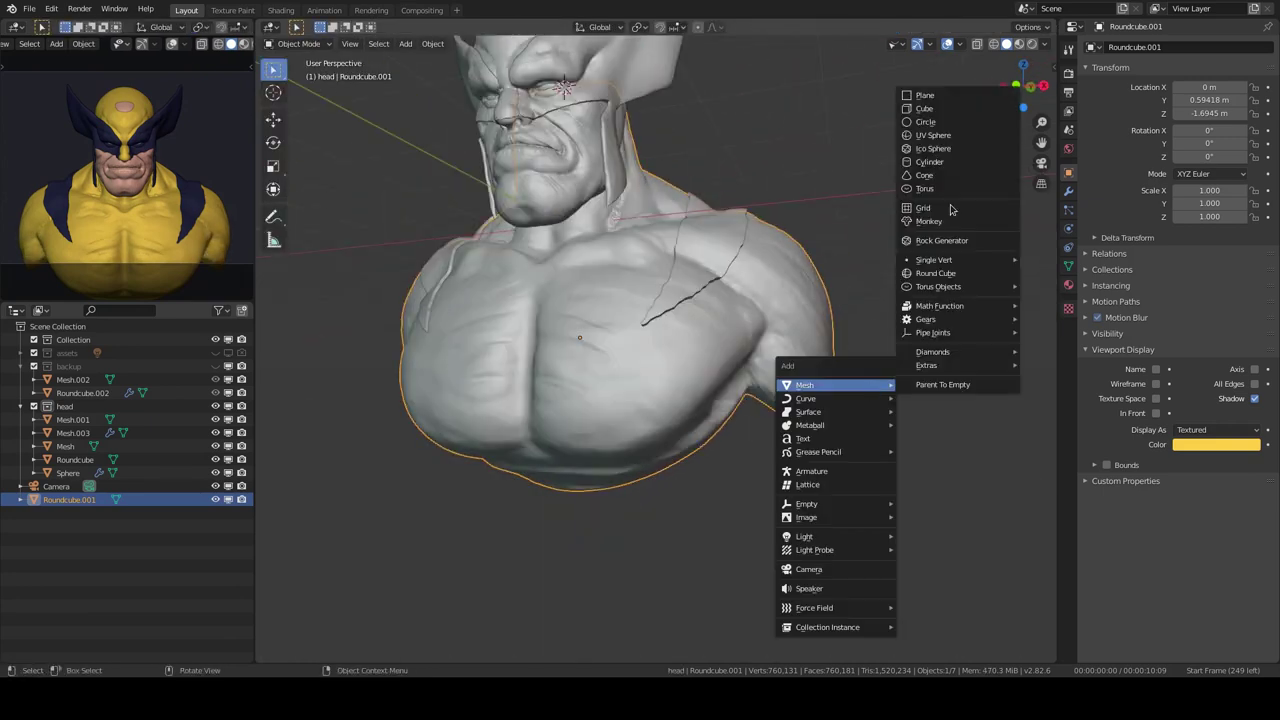
key(KP_1)
click(1240, 60)
click(1136, 73)
middle_drag(690, 330, 760, 330)
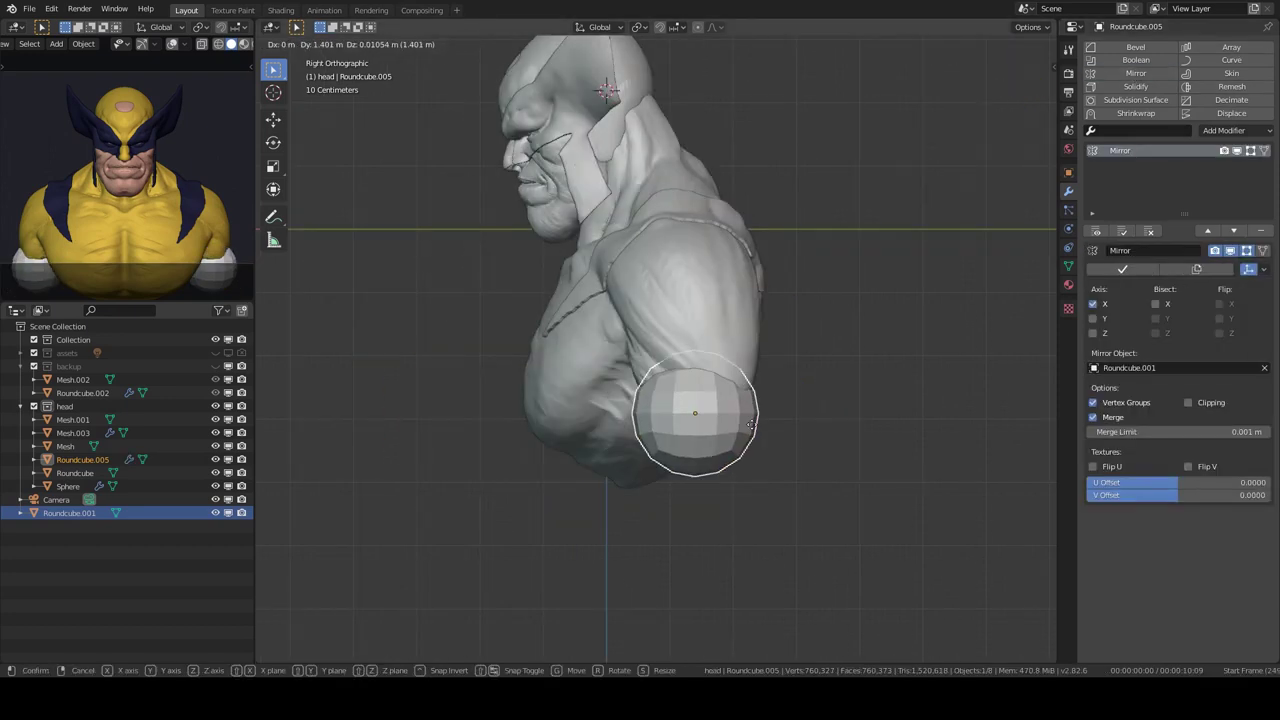
key(KP_1)
key(s)
key(x)
Step: Move the mirrored cube down beside the chest and stretch it into tall upper arms
key(g)
click(725, 436)
key(KP_3)
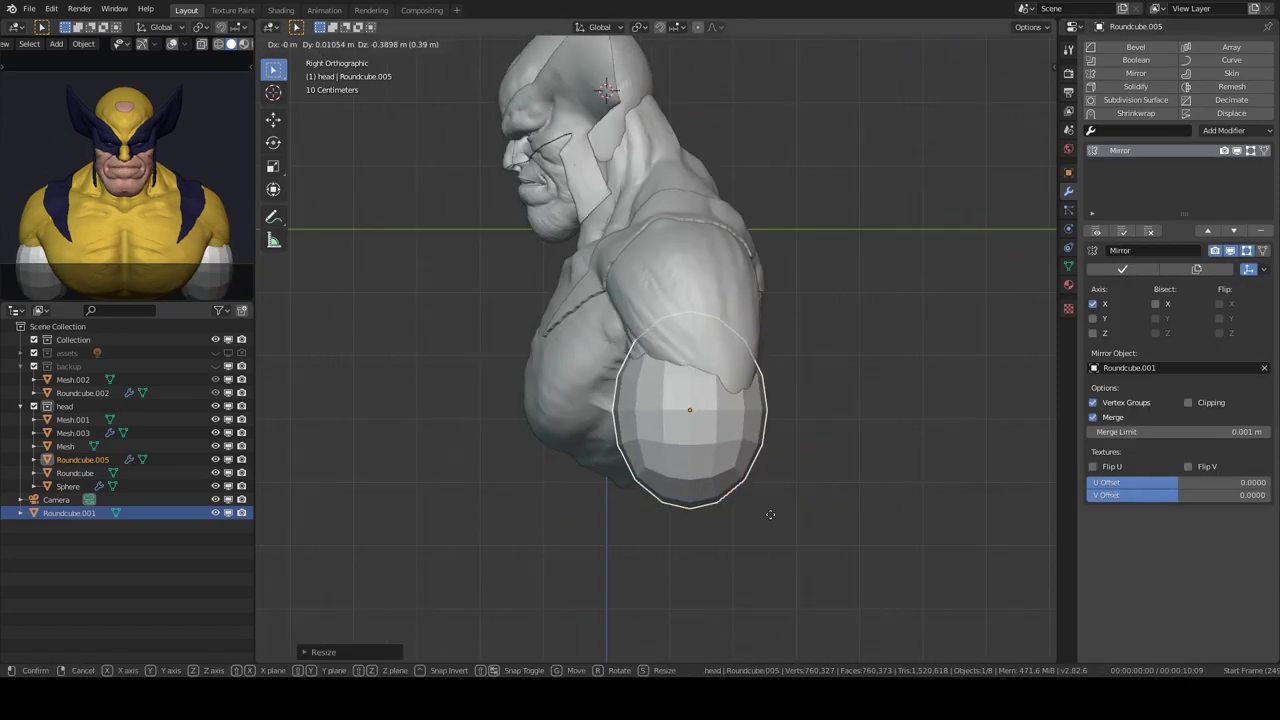
click(770, 514)
key(KP_1)
key(s)
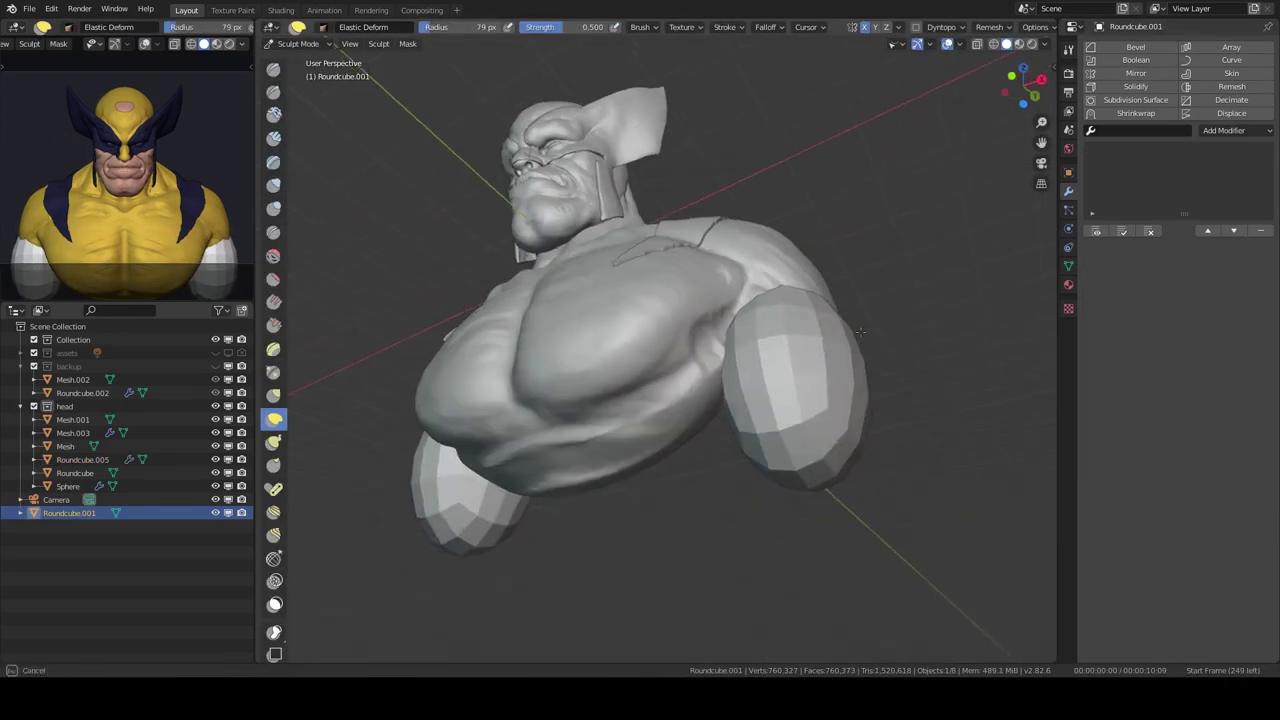
middle_drag(860, 332, 845, 340)
middle_drag(815, 283, 826, 386)
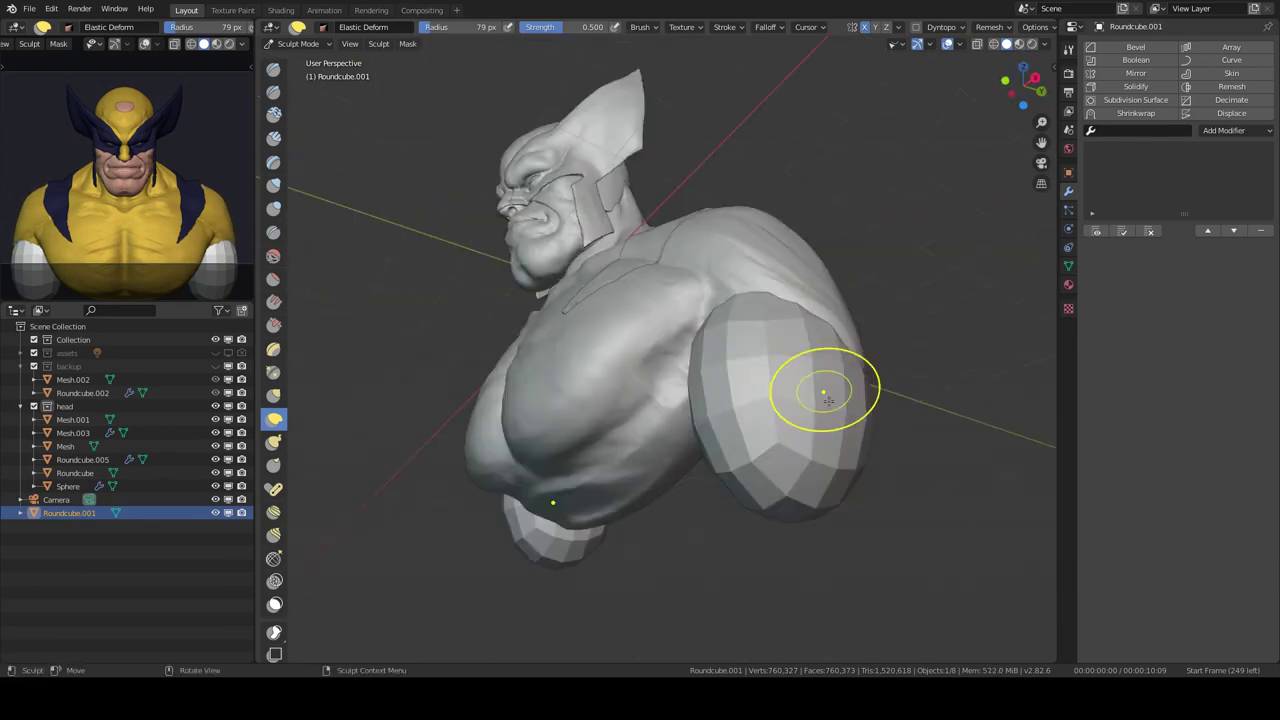
Step: Select the arm object Roundcube.005 and apply its scale and subdivision
key(ctrl+Tab)
click(814, 457)
key(ctrl+a)
key(KP_1)
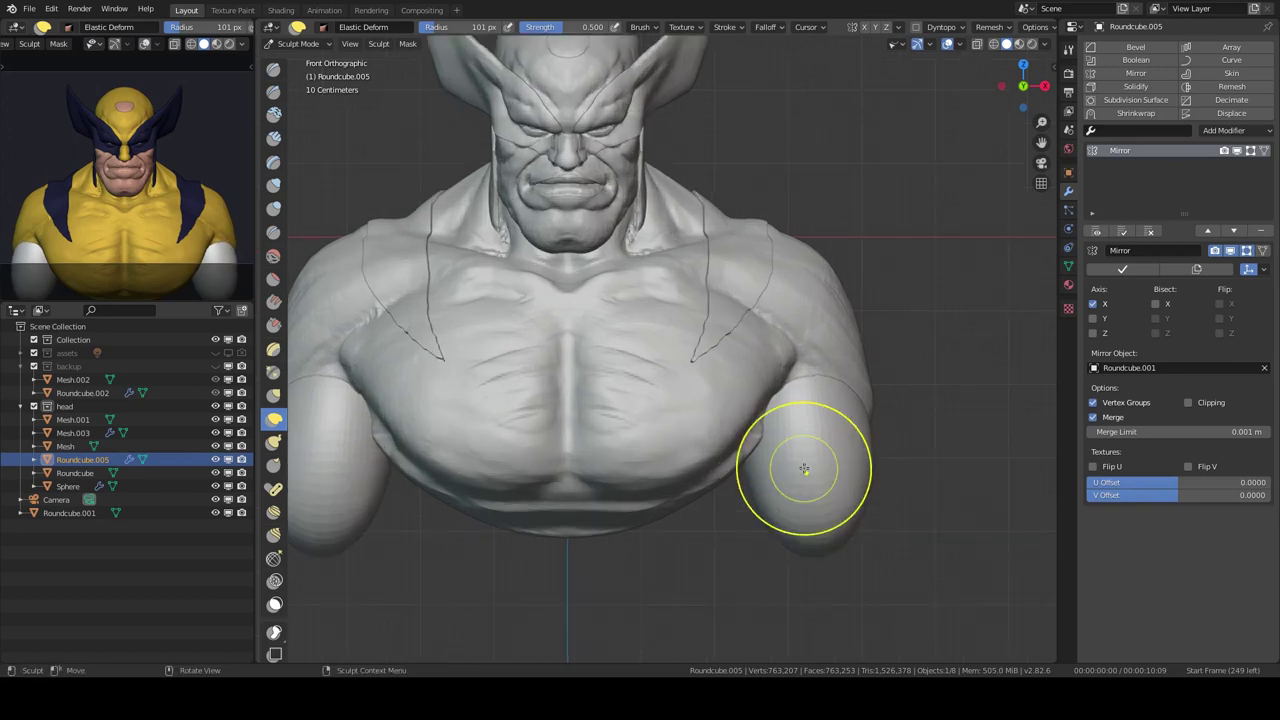
middle_drag(806, 469, 652, 420)
middle_drag(815, 410, 706, 362)
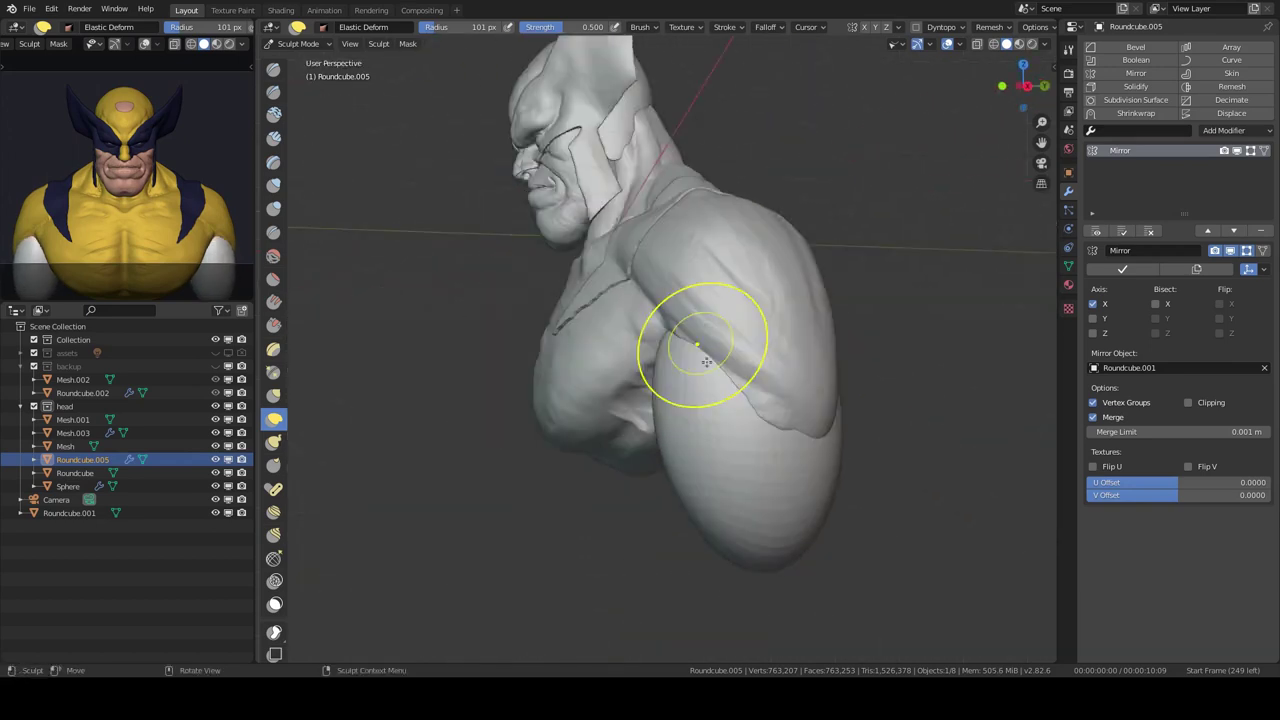
scroll(820, 458, up, 2)
Step: Leave sculpting and select the body mesh Roundcube.001
key(x)
middle_drag(780, 386, 793, 340)
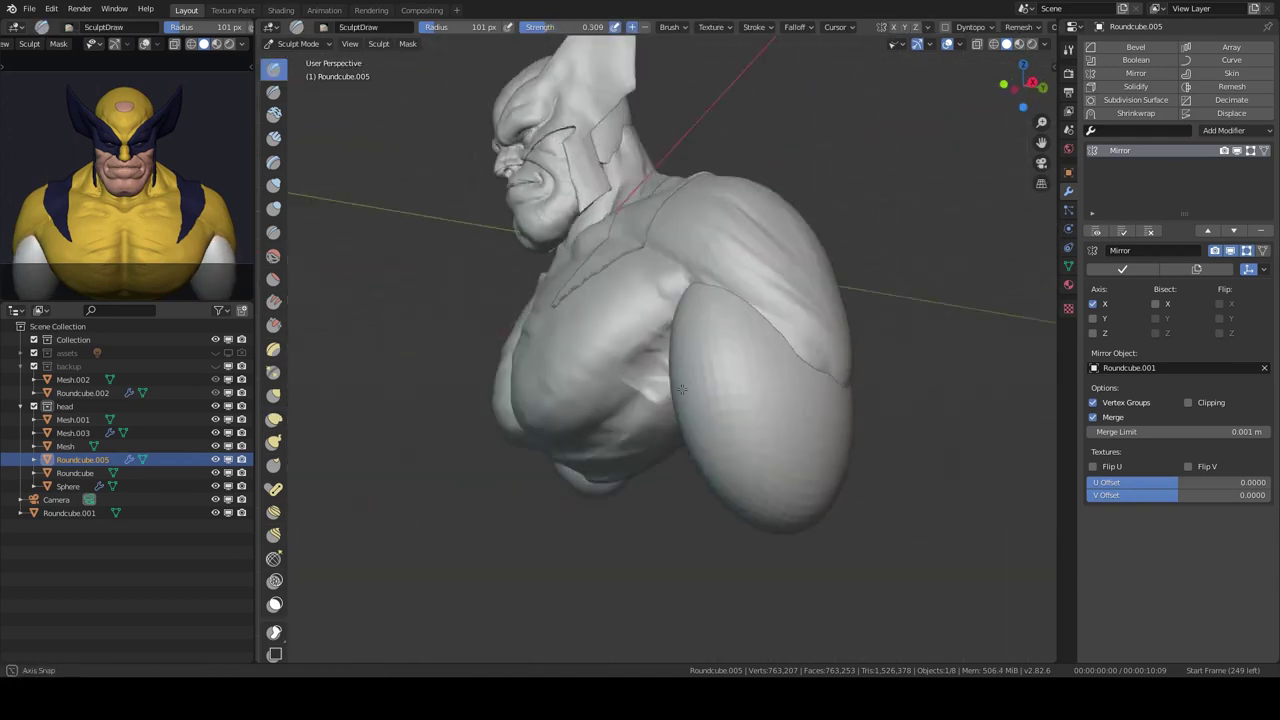
key(KP_1)
key(ctrl+Tab)
click(843, 326)
click(1068, 172)
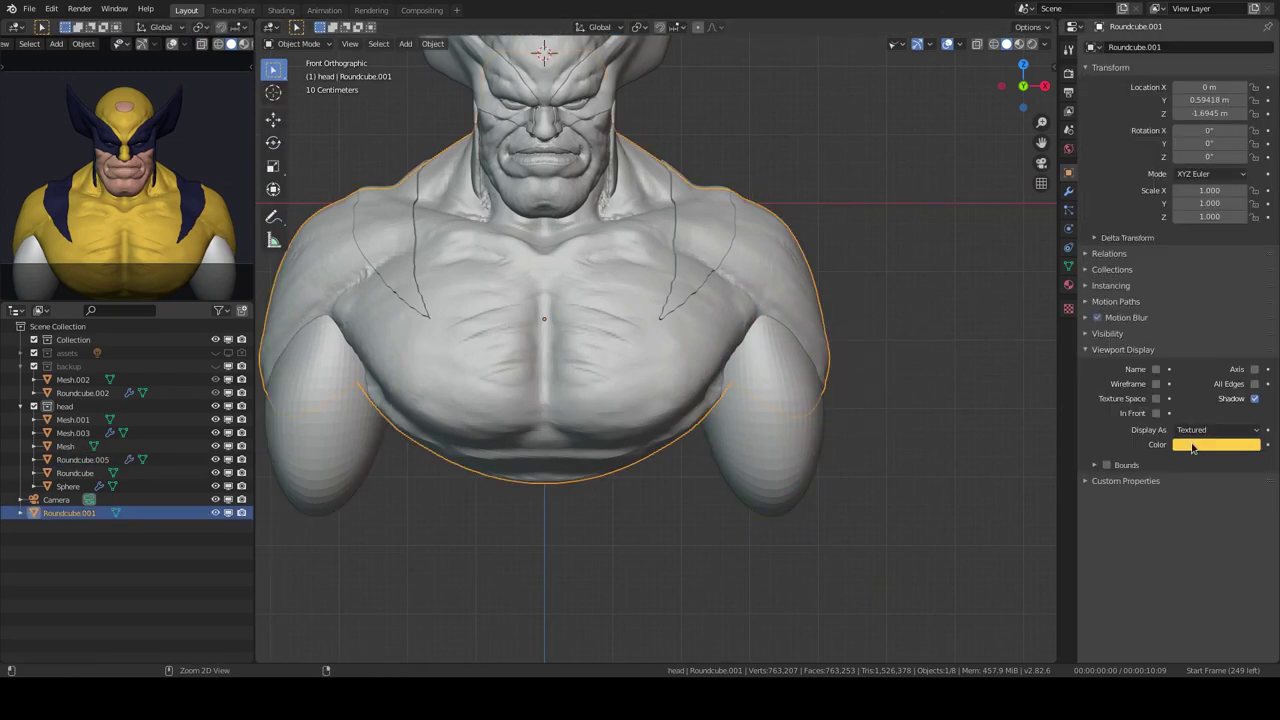
click(700, 450)
Step: Sculpt the body with Clay Strips, isolating it in Local view around the neck
key(KP_Decimal)
key(ctrl+Tab)
scroll(729, 430, up, 3)
scroll(729, 394, up, 3)
middle_drag(729, 394, 723, 334)
key(KP_Divide)
scroll(765, 399, up, 3)
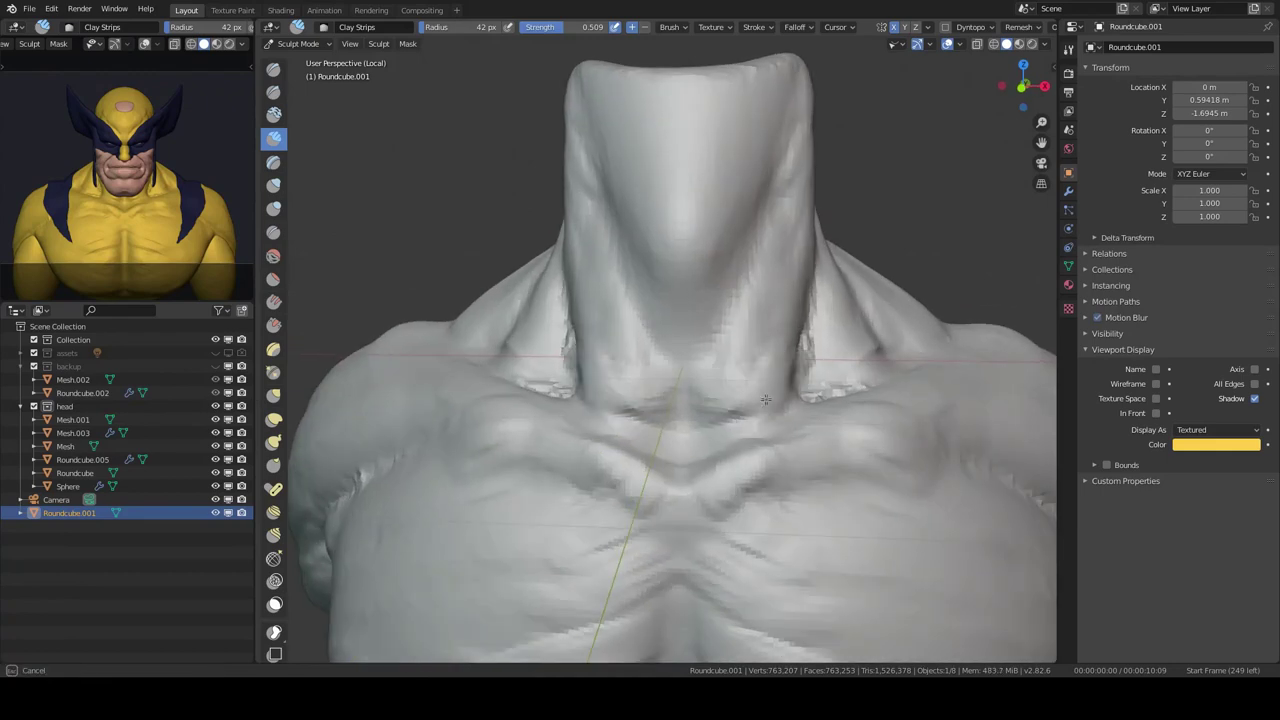
mouse_move(716, 385)
middle_down()
mouse_move(640, 382)
mouse_move(728, 370)
mouse_move(709, 243)
mouse_move(626, 337)
mouse_move(605, 397)
mouse_move(543, 357)
mouse_move(703, 363)
mouse_move(680, 322)
mouse_move(700, 386)
mouse_move(623, 366)
mouse_move(549, 311)
mouse_move(600, 289)
mouse_move(649, 300)
mouse_move(635, 348)
mouse_move(476, 406)
middle_up()
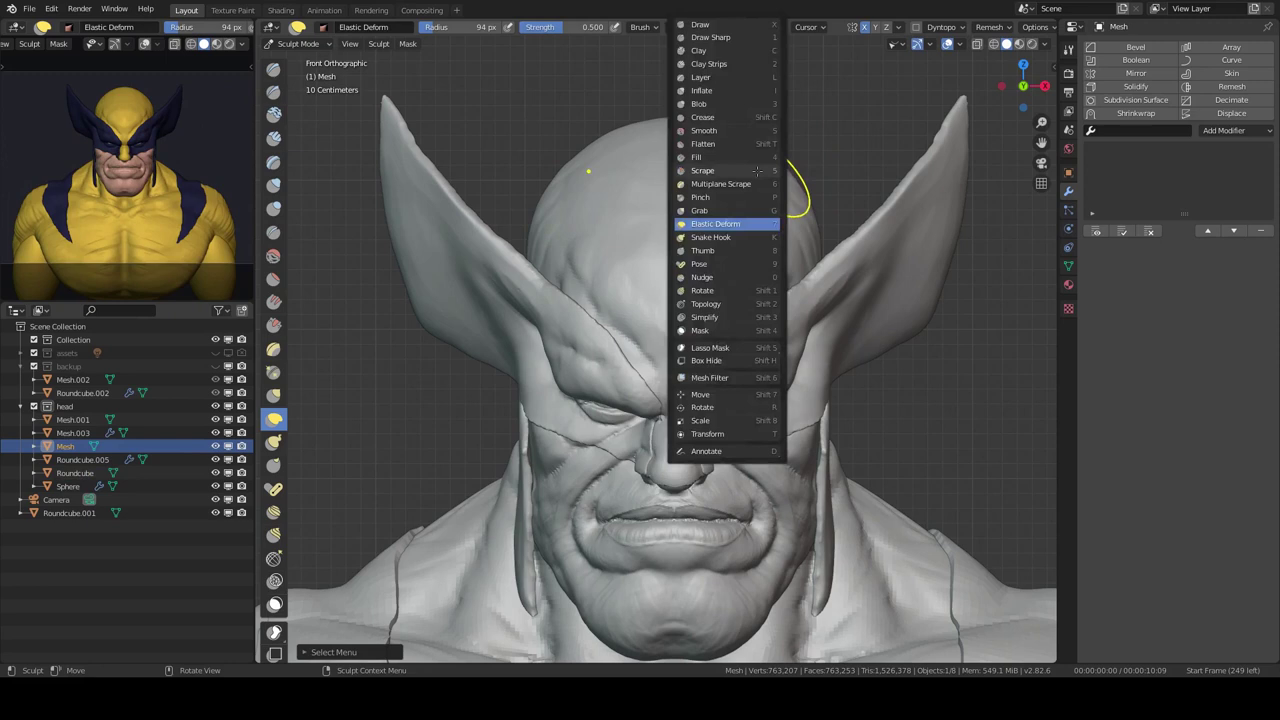
Step: Switch sculpting to the cowl piece and bring its right fin into view
key(alt+q)
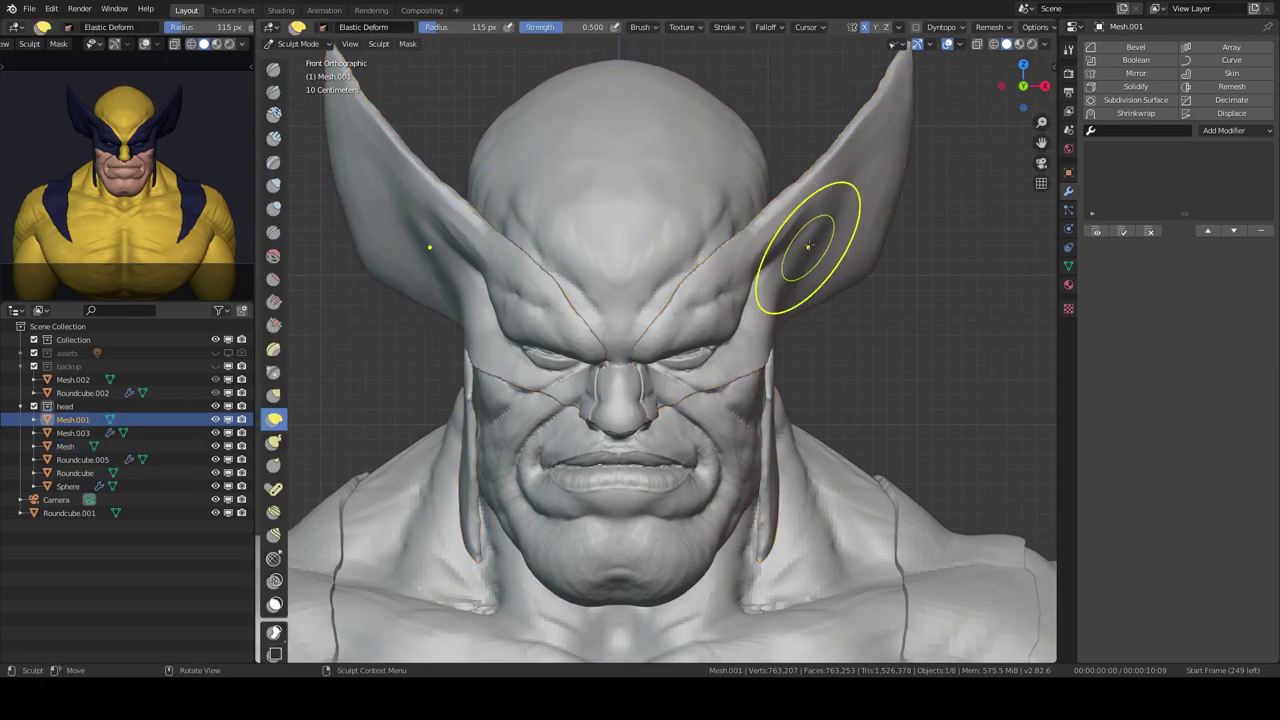
scroll(837, 177, up, 3)
mouse_move(866, 254)
shift+middle_down()
mouse_move(857, 203)
mouse_move(920, 151)
shift+middle_up()
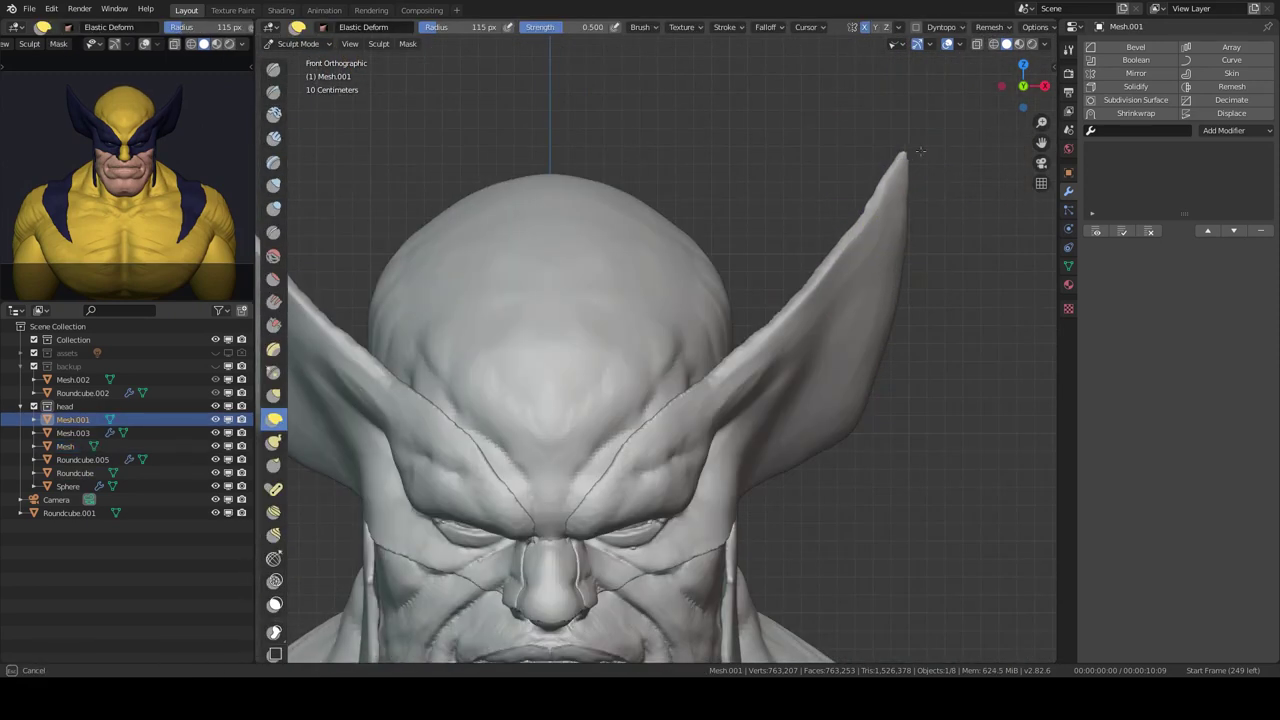
scroll(850, 300, down, 2)
mouse_move(902, 251)
middle_down()
mouse_move(771, 357)
mouse_move(680, 313)
middle_up()
Step: Refine the area around the eye and forehead with the Draw Sharp brush
key(x)
scroll(778, 348, up, 4)
scroll(778, 348, up, 3)
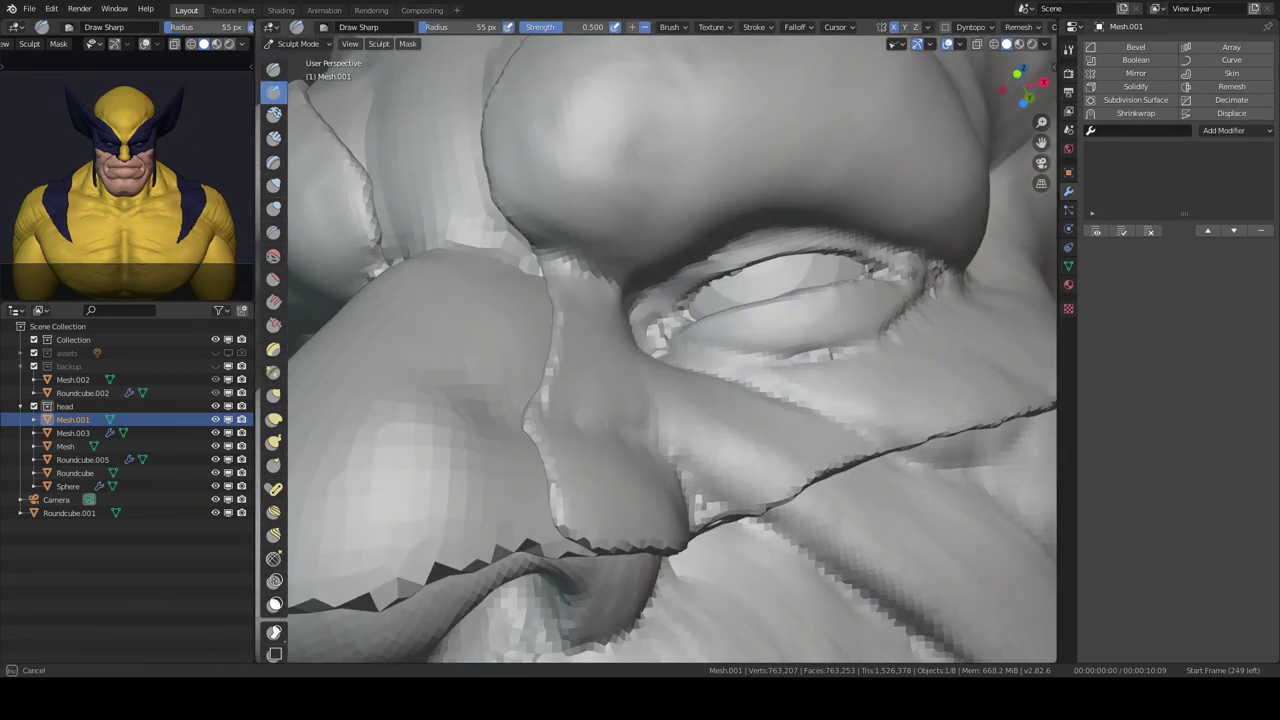
middle_drag(742, 355, 665, 311)
scroll(670, 314, down, 3)
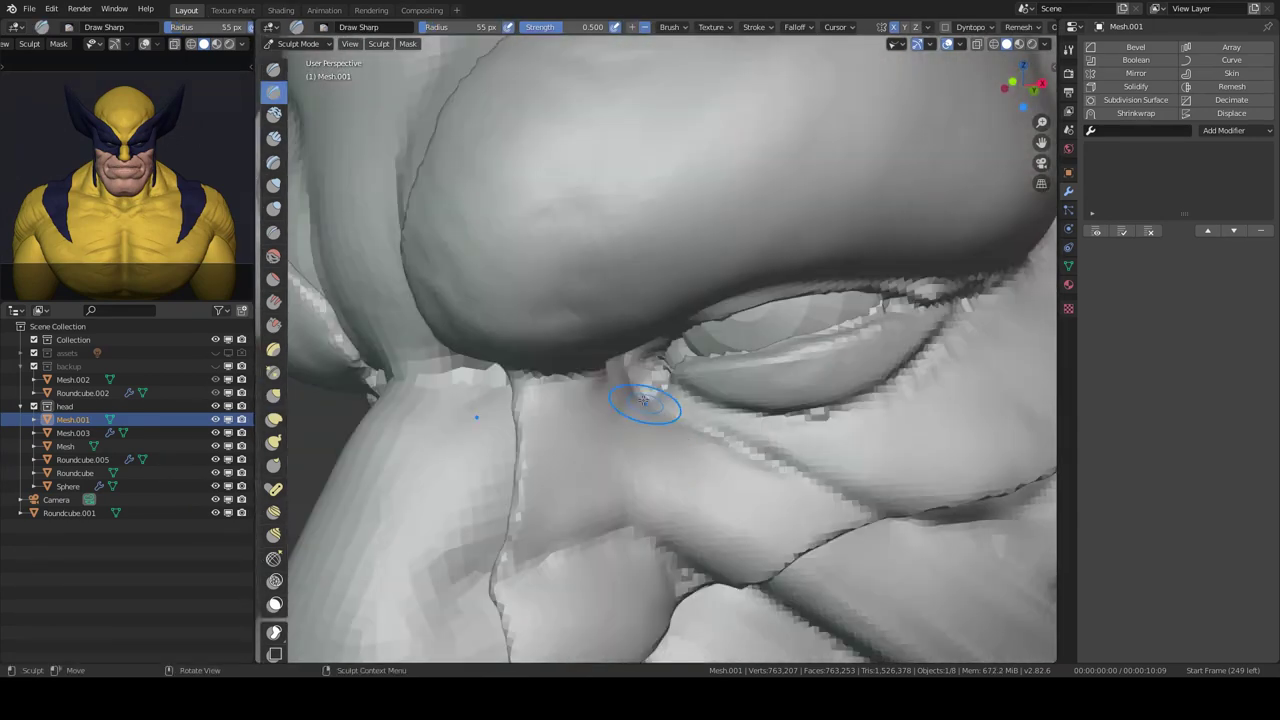
scroll(643, 400, down, 4)
scroll(743, 271, up, 4)
middle_drag(705, 265, 731, 229)
scroll(731, 229, down, 3)
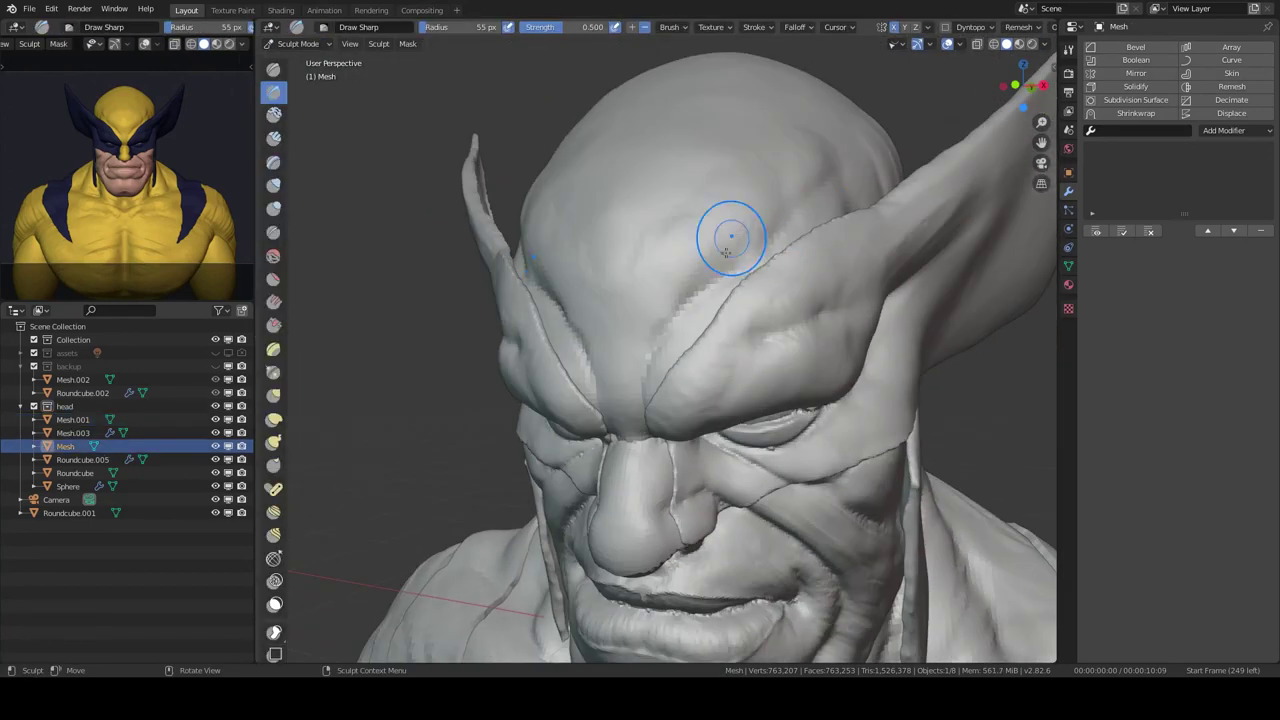
scroll(778, 257, up, 2)
Step: Work the side and rear of the head with the Clay Strips brush
key(c)
mouse_move(798, 252)
middle_down()
mouse_move(786, 183)
mouse_move(571, 389)
mouse_move(720, 268)
middle_up()
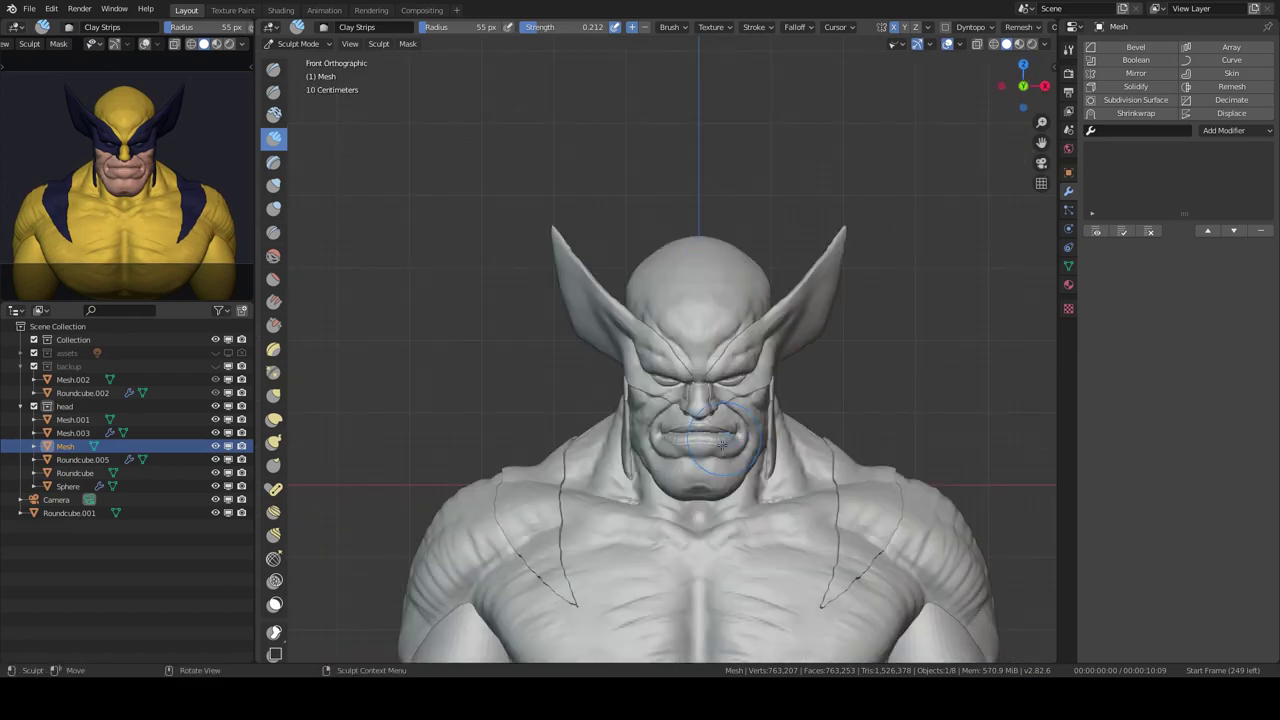
mouse_move(722, 444)
middle_down()
mouse_move(840, 300)
mouse_move(887, 306)
middle_up()
Step: Reshape the lips with the Elastic Deform brush from front and side views
key(shift+space)
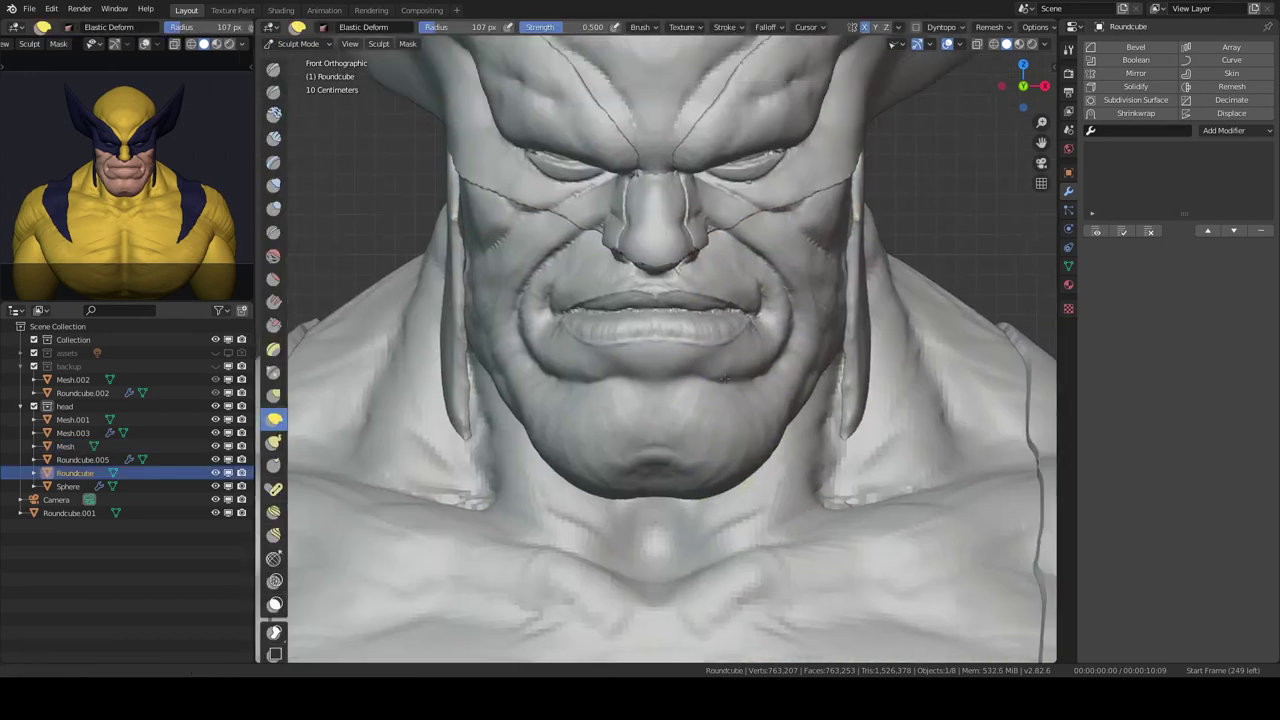
mouse_move(712, 450)
ctrl+middle_down()
mouse_move(712, 382)
mouse_move(680, 396)
mouse_move(693, 416)
mouse_move(709, 380)
mouse_move(701, 332)
ctrl+middle_up()
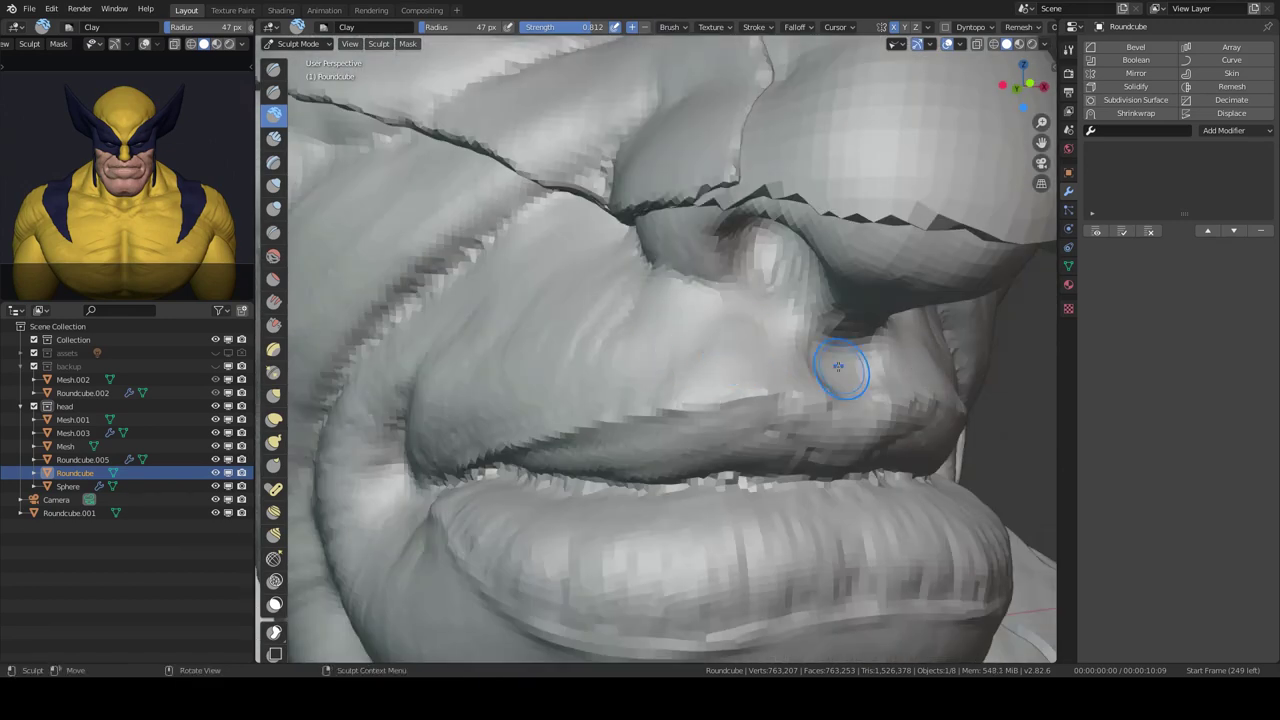
scroll(838, 366, down, 3)
scroll(623, 426, up, 4)
middle_drag(651, 411, 737, 237)
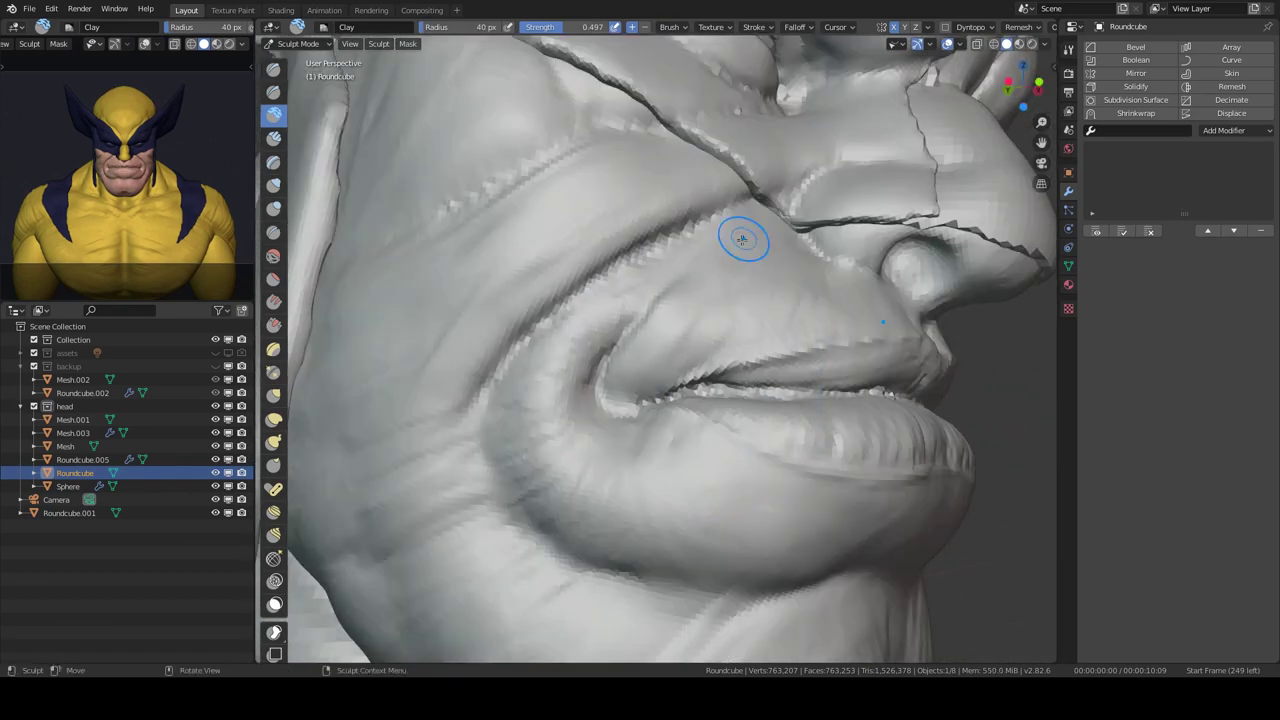
scroll(671, 259, up, 3)
middle_drag(623, 311, 757, 297)
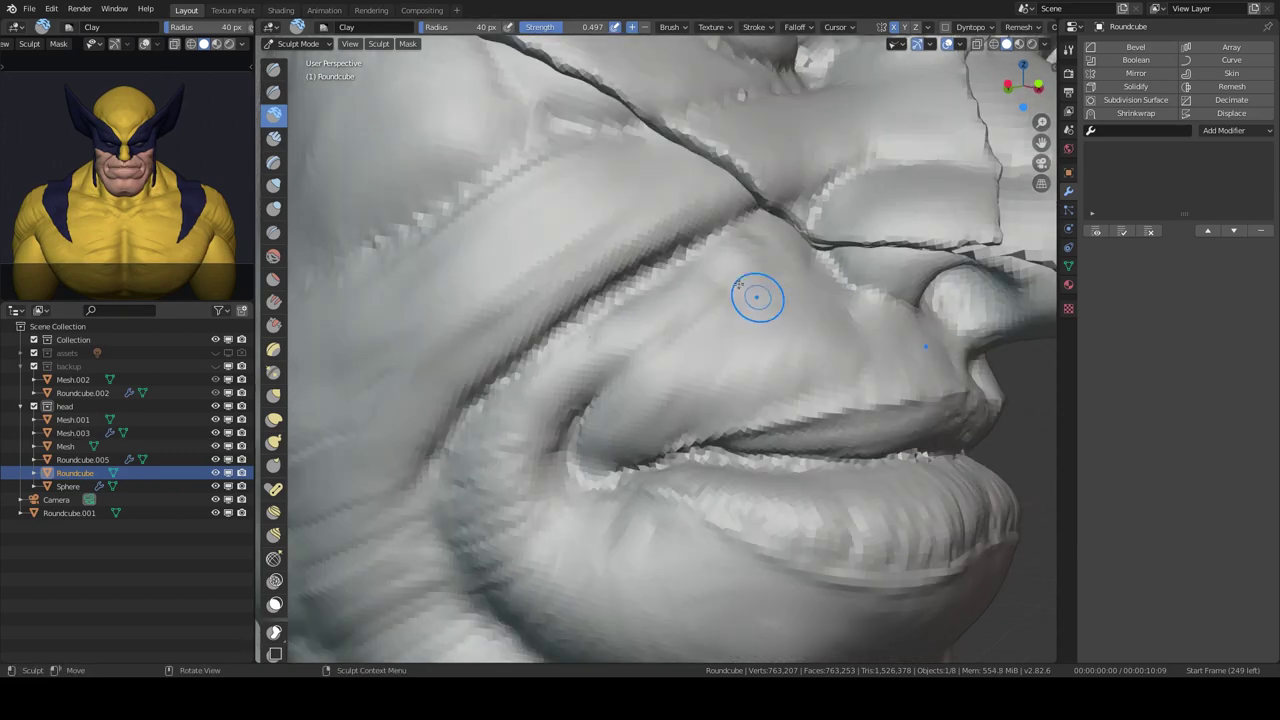
scroll(670, 296, down, 3)
middle_drag(591, 337, 510, 55)
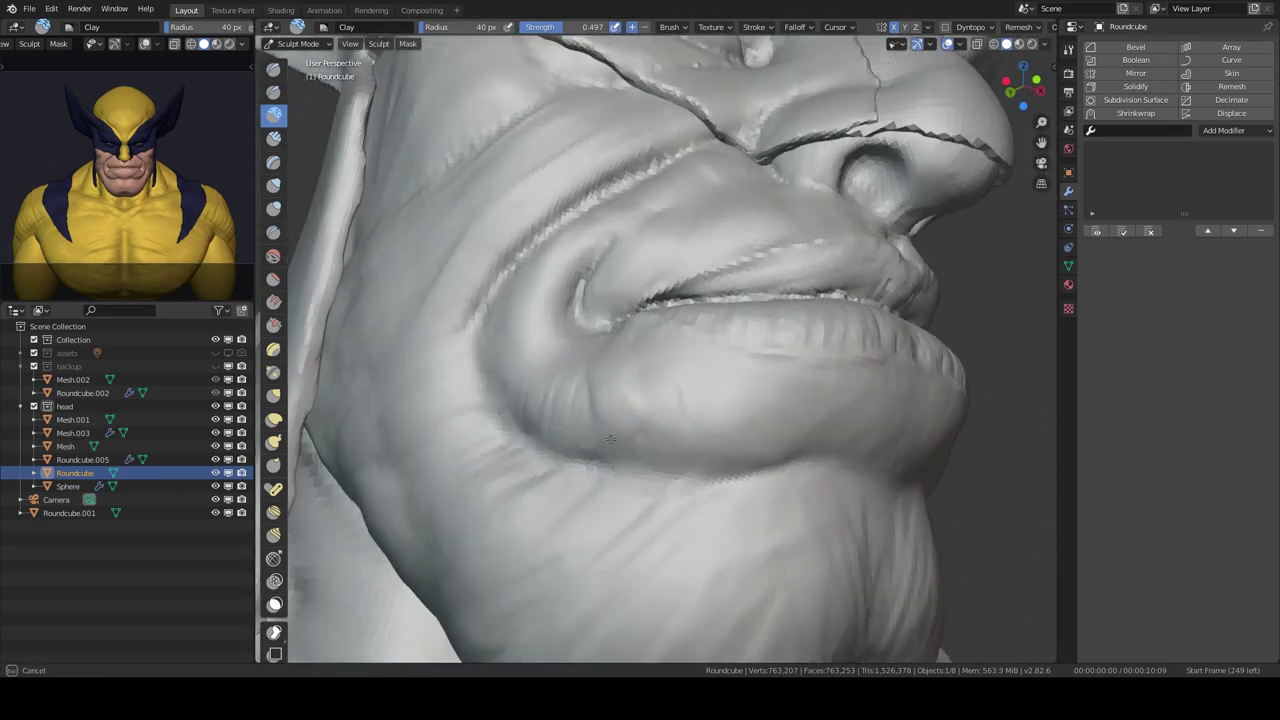
Step: Enlarge the brush radius to 72 px and reshape the mouth, chin, nose and cheek
click(610, 380)
middle_drag(600, 386, 780, 333)
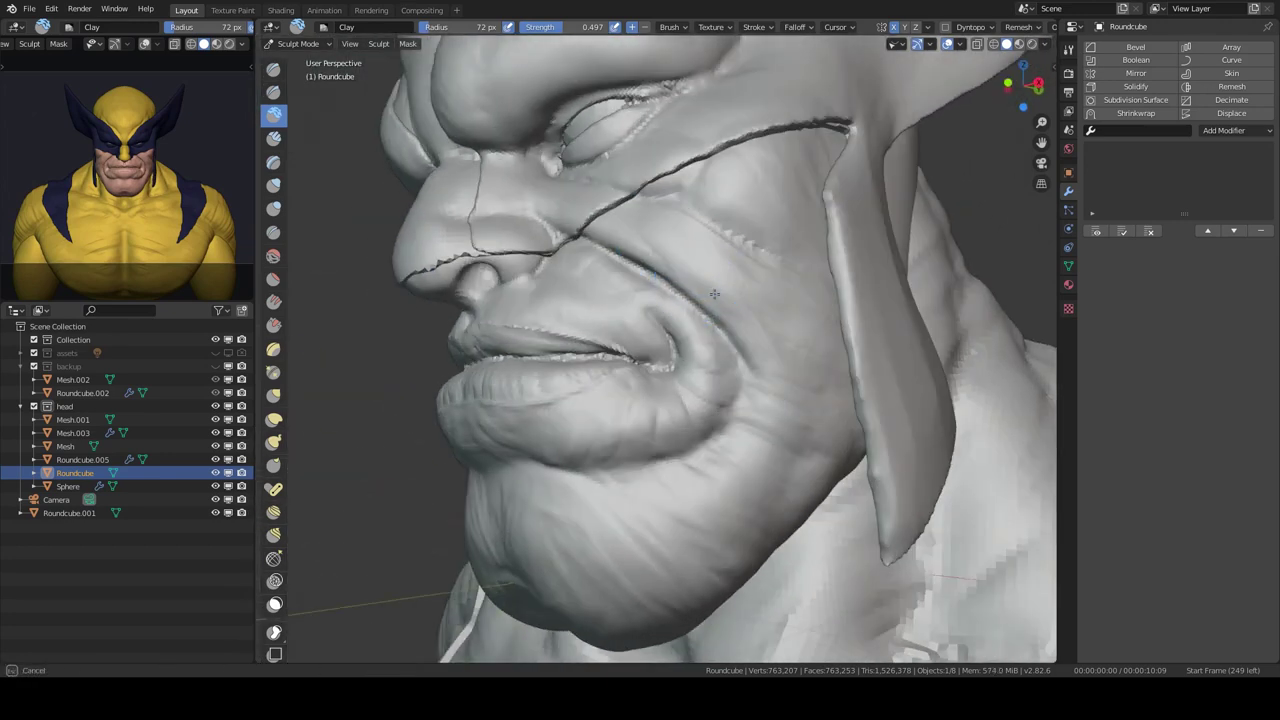
middle_drag(766, 399, 804, 316)
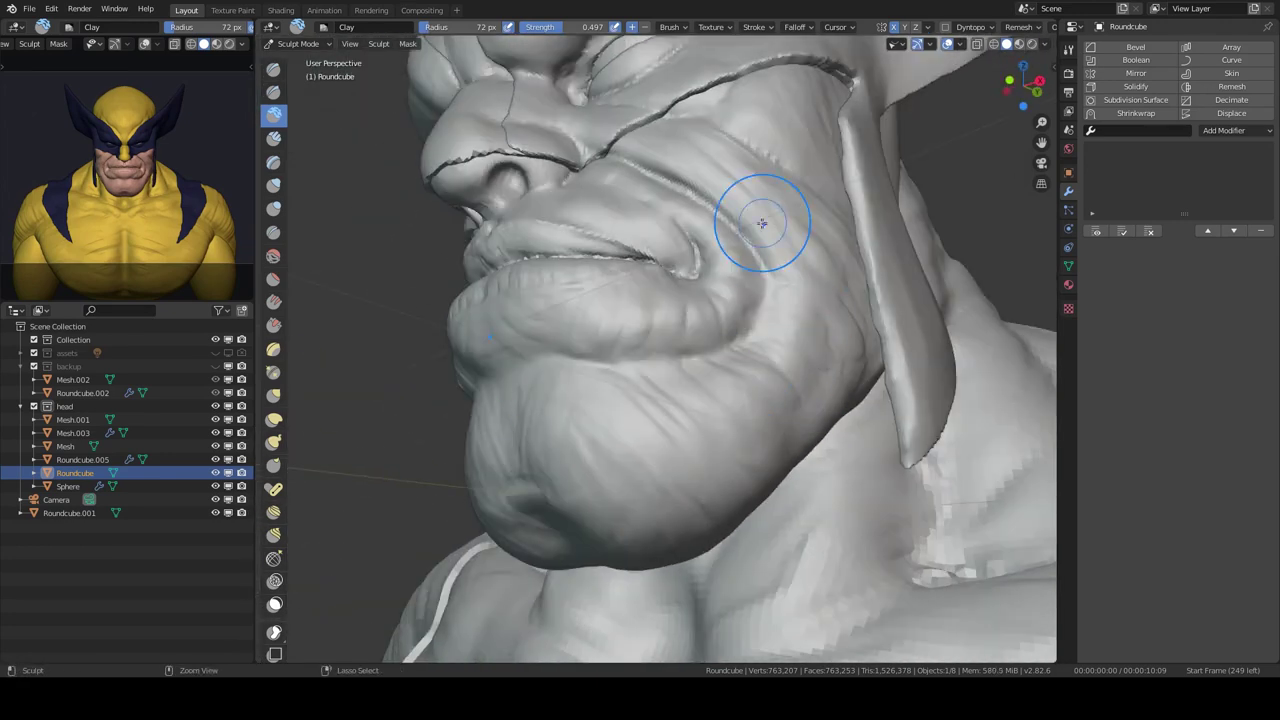
middle_drag(762, 223, 771, 315)
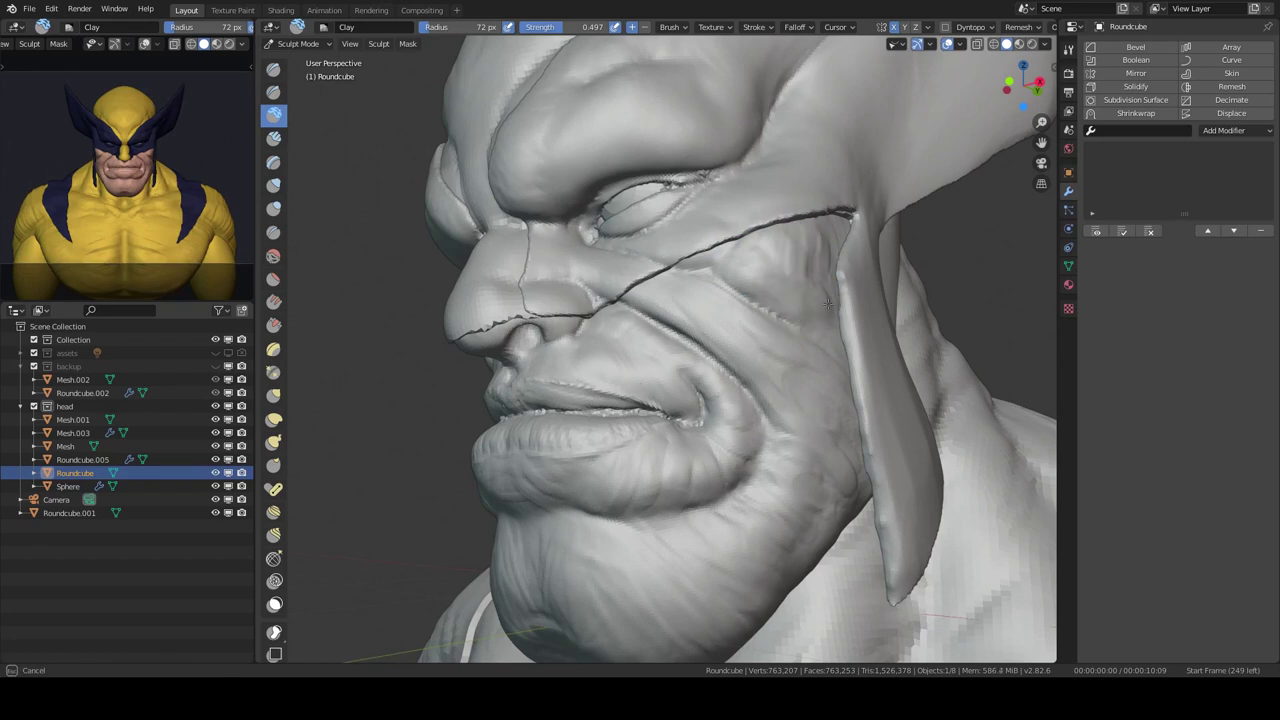
scroll(805, 234, down, 3)
scroll(728, 343, up, 4)
mouse_move(728, 343)
middle_down()
mouse_move(634, 364)
mouse_move(707, 368)
mouse_move(836, 292)
mouse_move(786, 271)
mouse_move(735, 340)
middle_up()
Step: Refine the chin and neck with Elastic Deform and other brushes, ending on Clay Strips
key(shift+space)
key(7)
key(shift+space)
key(1)
scroll(737, 329, down, 3)
scroll(793, 372, down, 3)
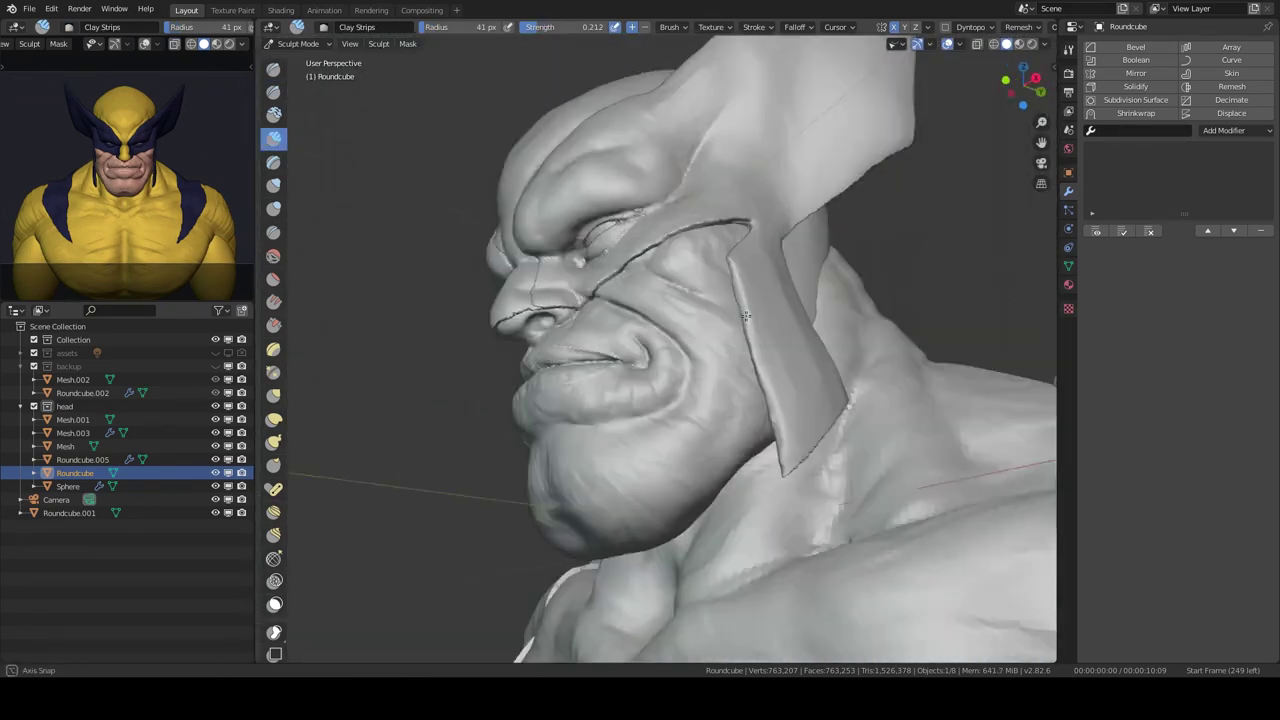
scroll(710, 270, up, 3)
mouse_move(764, 196)
middle_down()
mouse_move(729, 280)
mouse_move(757, 280)
mouse_move(684, 305)
mouse_move(668, 361)
mouse_move(654, 314)
mouse_move(665, 268)
mouse_move(732, 314)
middle_up()
key(c)
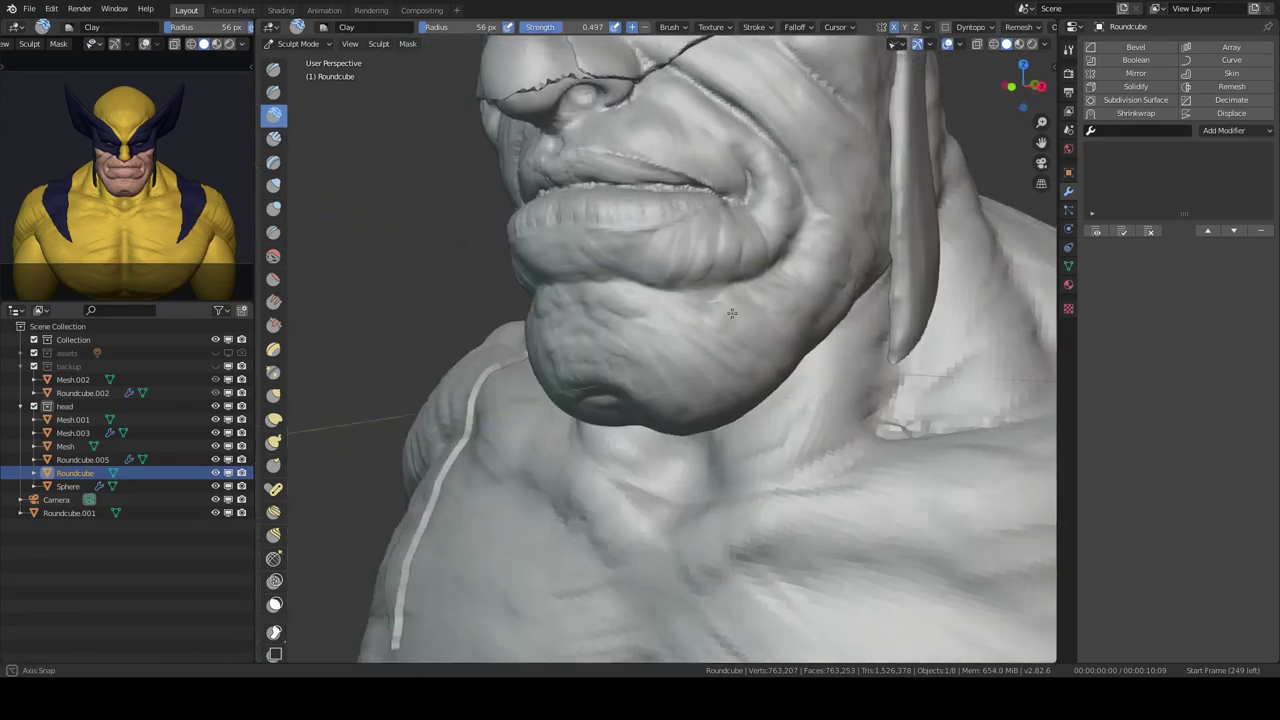
Step: Select the mask piece Mesh.001 and sculpt around its strap in isolation
key(KP_1)
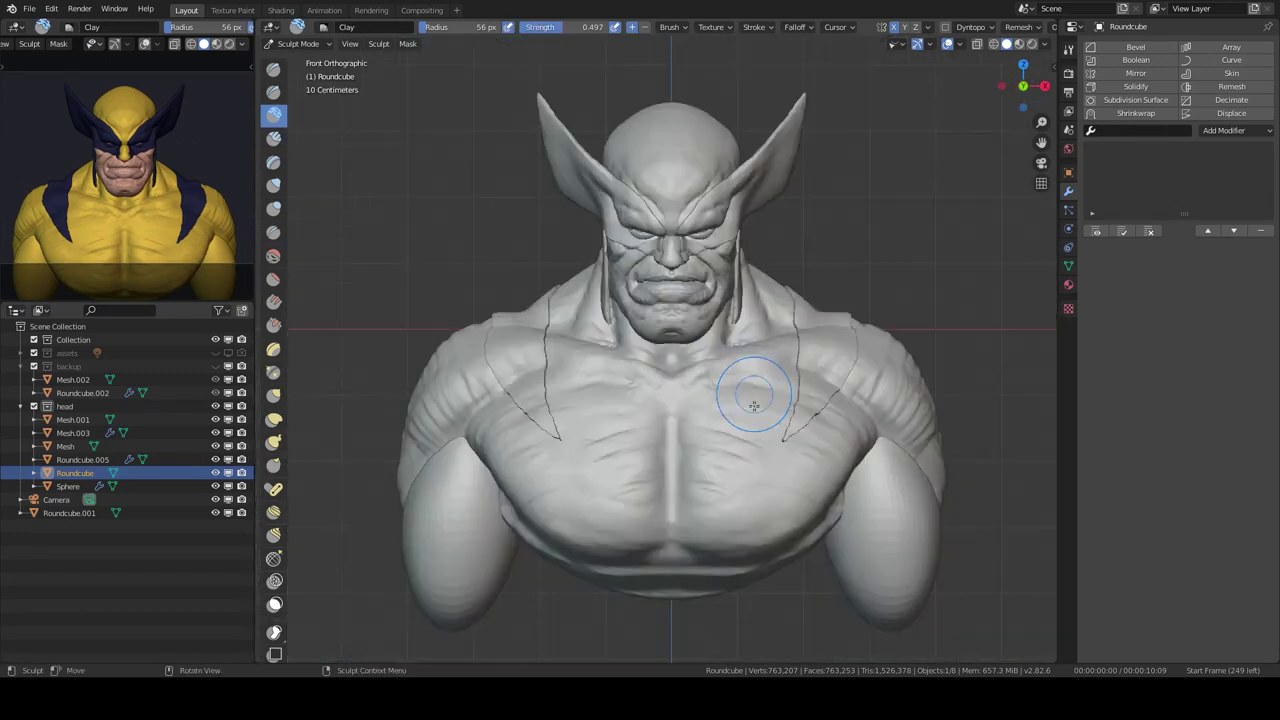
scroll(690, 268, up, 3)
click(777, 233)
key(ctrl+Tab)
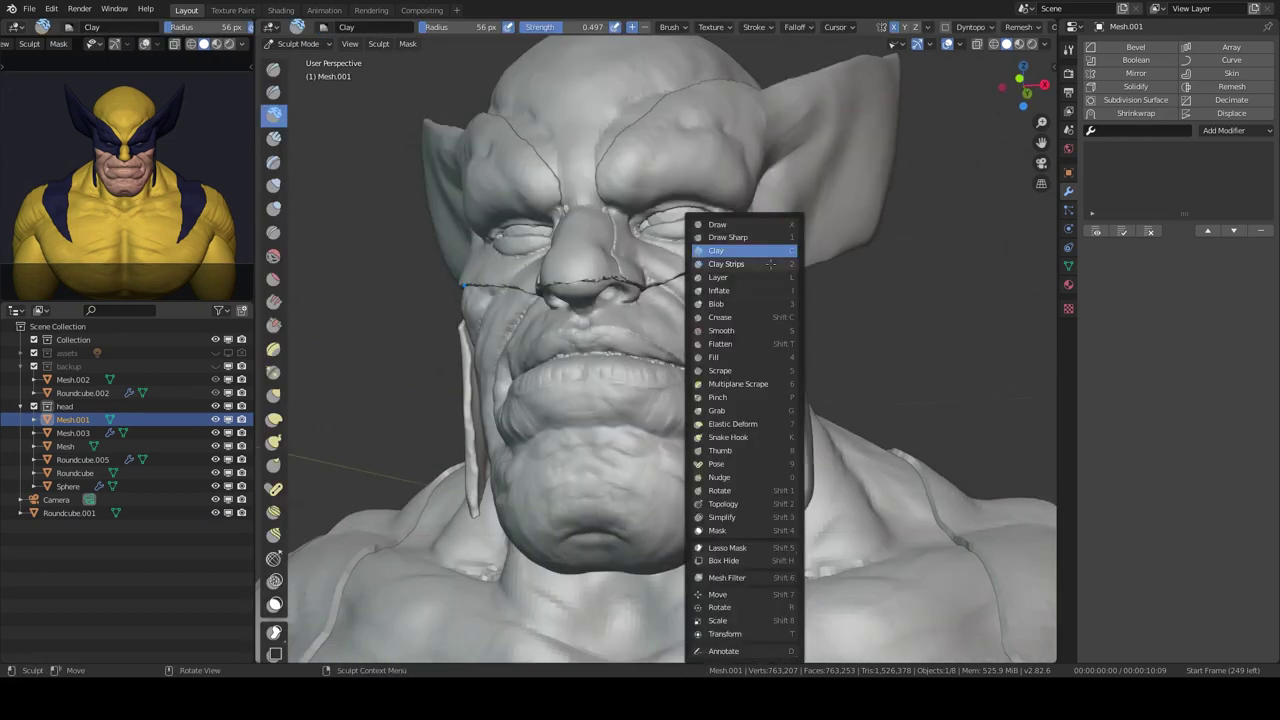
key(KP_Divide)
scroll(757, 385, up, 5)
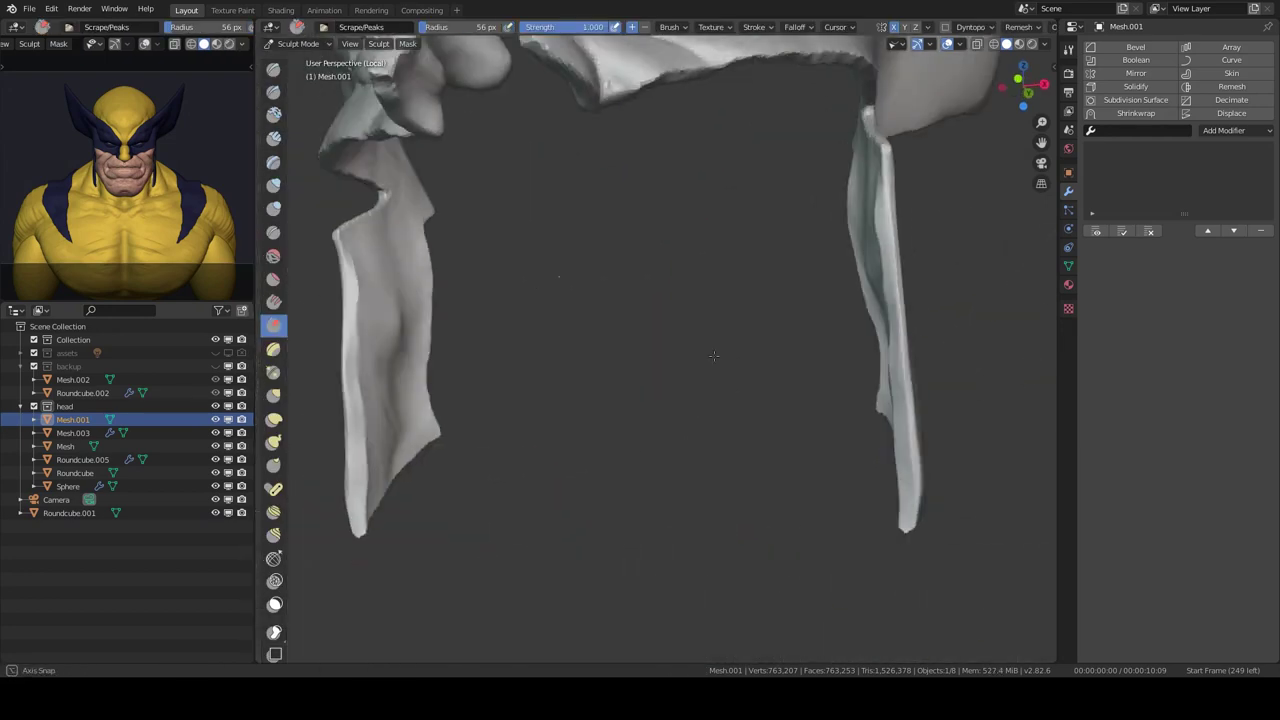
middle_drag(757, 385, 662, 331)
key(KP_Divide)
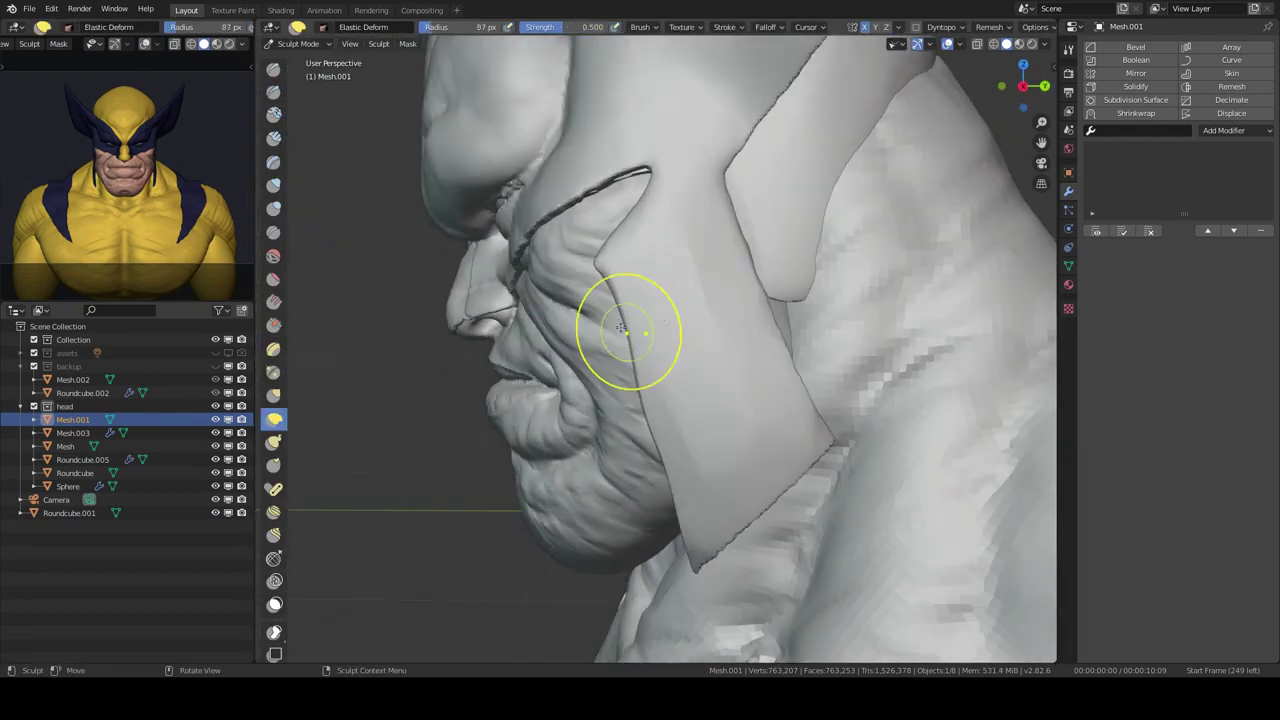
scroll(653, 480, down, 5)
mouse_move(653, 480)
middle_down()
mouse_move(766, 286)
mouse_move(557, 371)
mouse_move(500, 366)
mouse_move(583, 354)
middle_up()
scroll(766, 286, up, 5)
scroll(583, 354, down, 5)
Step: Return to Object Mode and select the body Roundcube.001 from the front view
key(ctrl+Tab)
key(KP_1)
scroll(722, 431, up, 2)
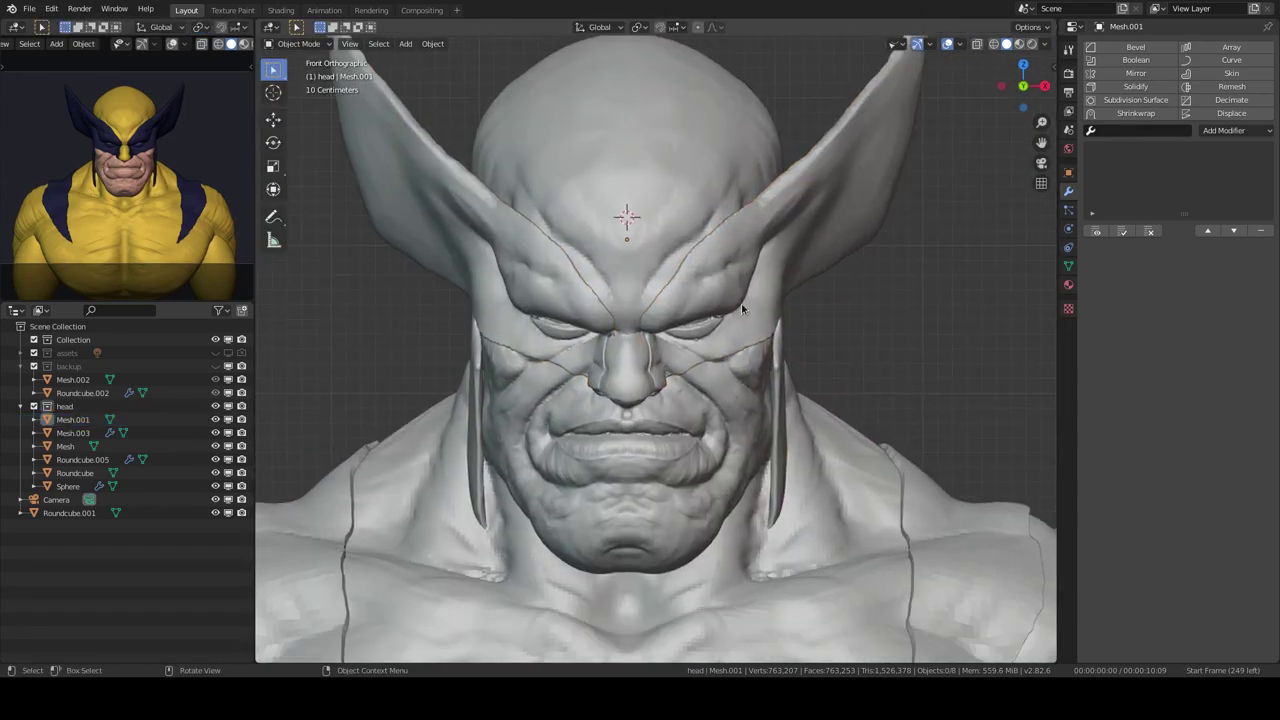
scroll(741, 303, down, 2)
click(761, 395)
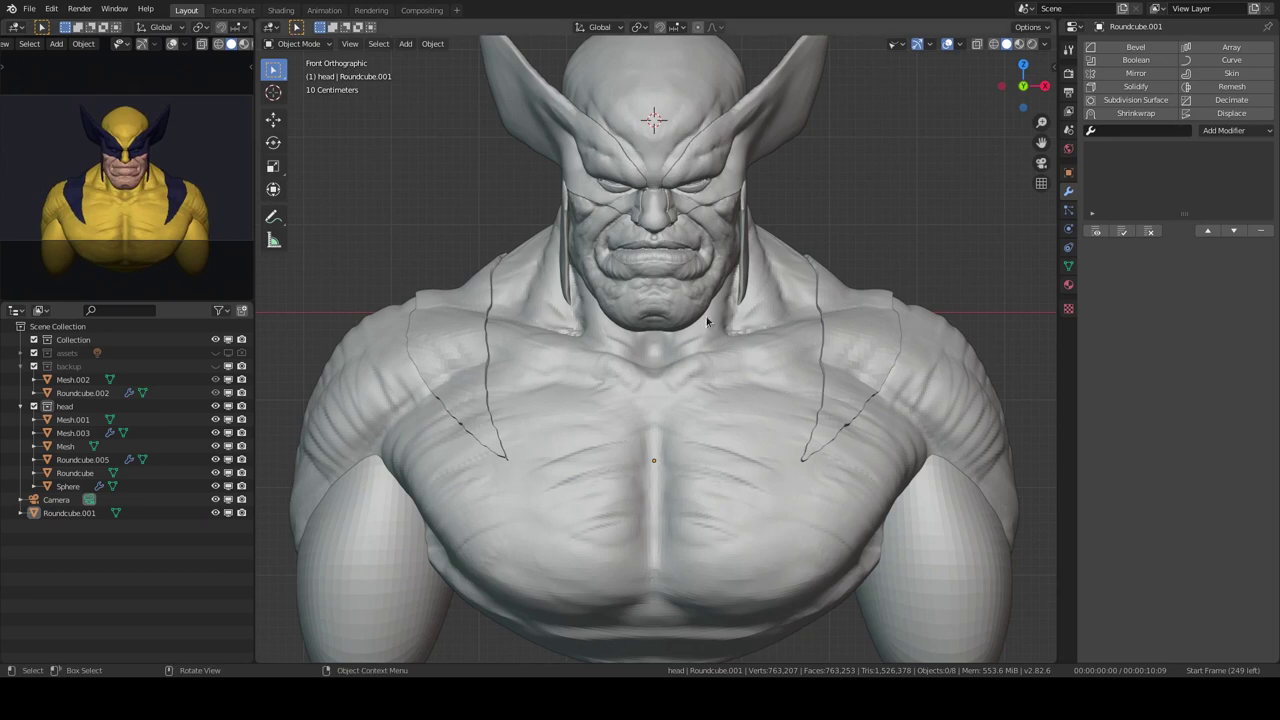
Step: Add a mirrored SymmVert vertex and place it on the chest strap
click(835, 340)
middle_drag(835, 340, 761, 356)
click(748, 311)
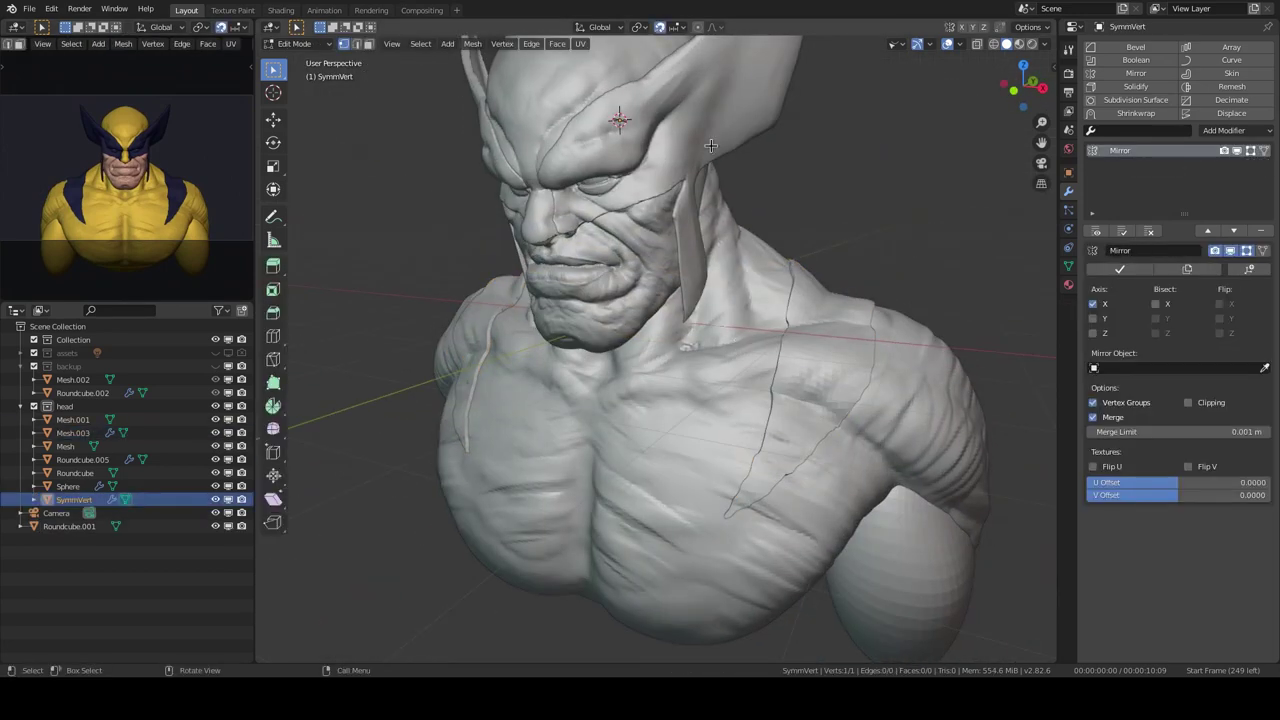
click(699, 471)
scroll(675, 431, up, 3)
mouse_move(754, 317)
middle_down()
mouse_move(863, 214)
mouse_move(770, 397)
middle_up()
click(862, 330)
mouse_move(862, 330)
middle_down()
mouse_move(609, 294)
mouse_move(709, 295)
middle_up()
Step: Extrude more vertices to trace the shoulder pad outline across the chest
mouse_move(670, 334)
middle_down()
mouse_move(623, 277)
mouse_move(714, 309)
middle_up()
key(e)
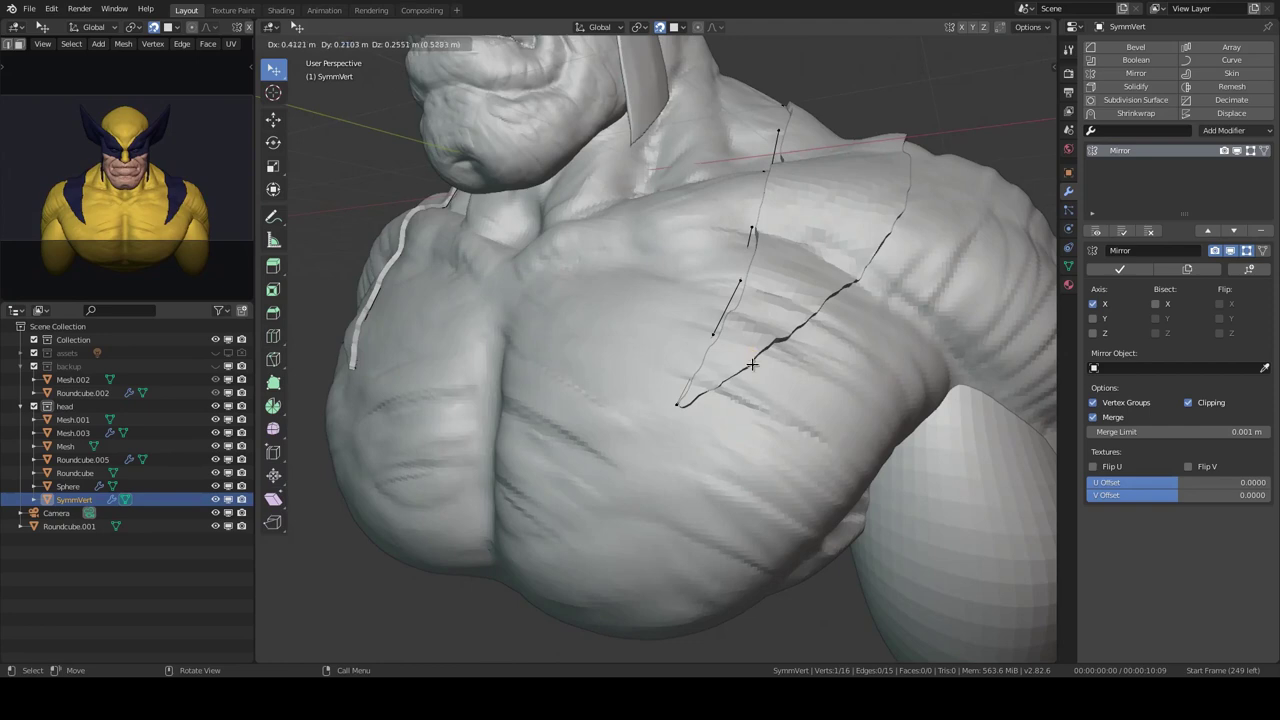
click(752, 366)
middle_drag(752, 366, 535, 336)
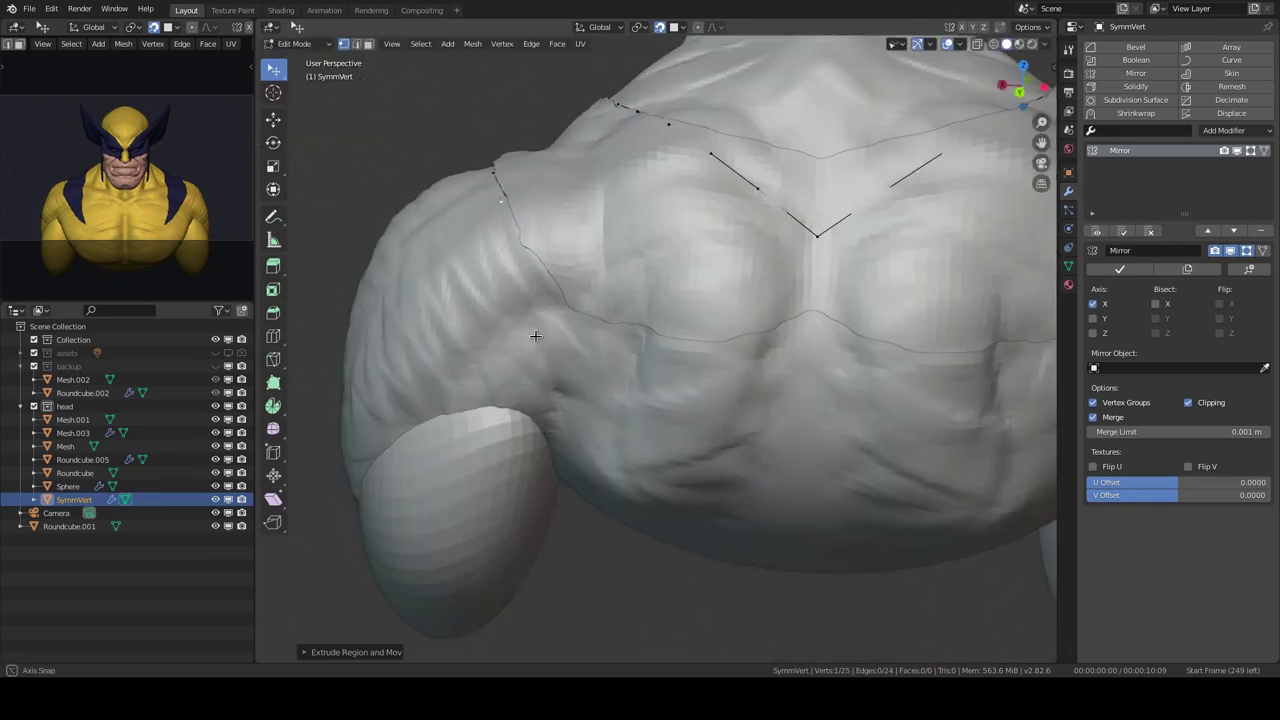
click(696, 368)
middle_drag(696, 368, 780, 340)
key(e)
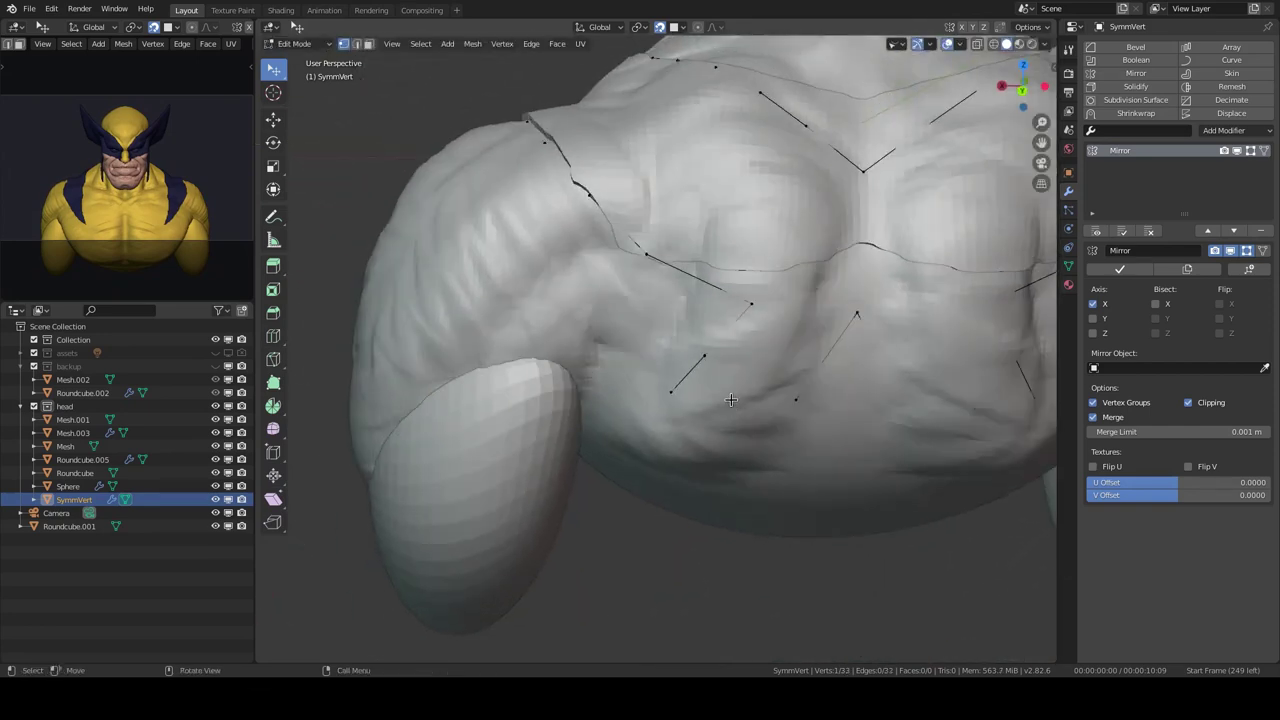
middle_drag(731, 400, 820, 318)
Step: Loop cut the patch and shrinkwrap it onto the body Roundcube.001
ctrl+right_click(820, 318)
click(783, 262)
mouse_move(783, 262)
middle_down()
mouse_move(831, 277)
mouse_move(795, 191)
mouse_move(698, 260)
mouse_move(786, 263)
mouse_move(740, 280)
mouse_move(754, 274)
middle_up()
key(Tab)
click(795, 191)
key(Tab)
Step: Fill out the patch with more faces and reposition its vertices over the shoulder
drag(754, 274, 801, 260)
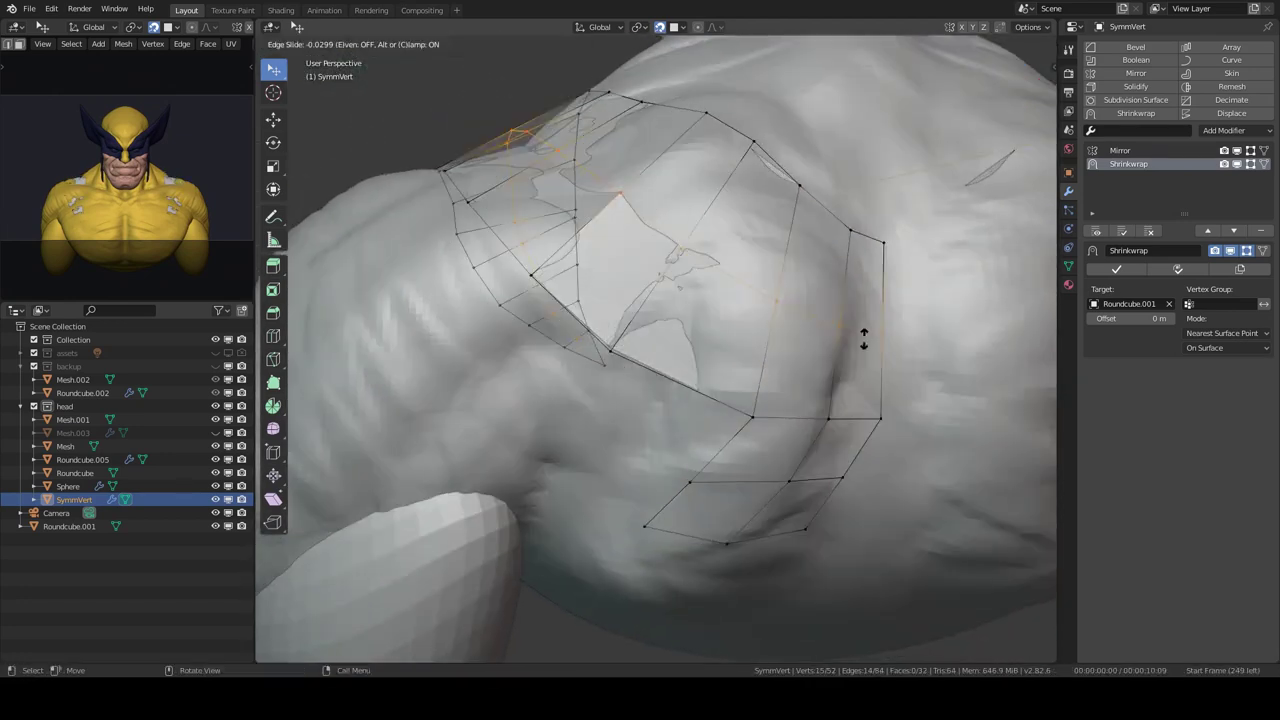
middle_drag(798, 390, 700, 448)
mouse_move(777, 366)
middle_down()
mouse_move(811, 299)
mouse_move(640, 400)
middle_up()
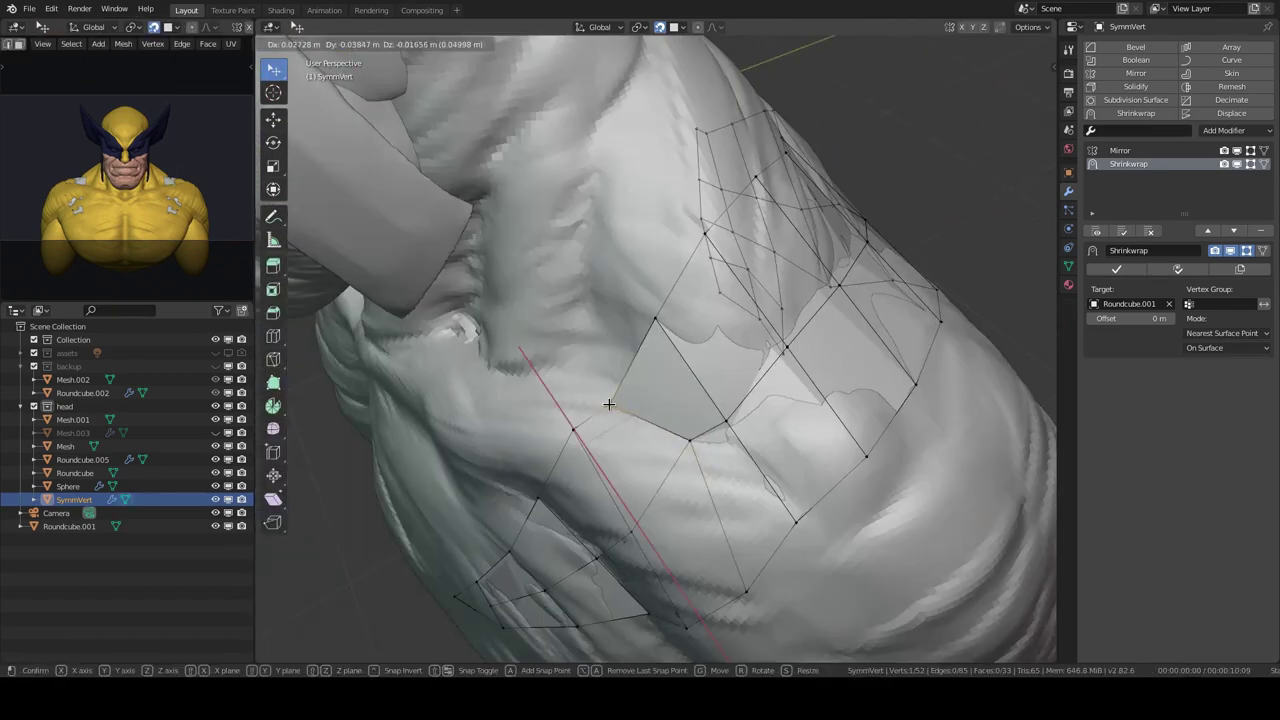
drag(640, 400, 700, 430)
mouse_move(700, 430)
middle_down()
mouse_move(740, 380)
mouse_move(638, 412)
middle_up()
click(740, 304)
middle_drag(740, 304, 737, 360)
middle_drag(706, 277, 813, 396)
key(alt+a)
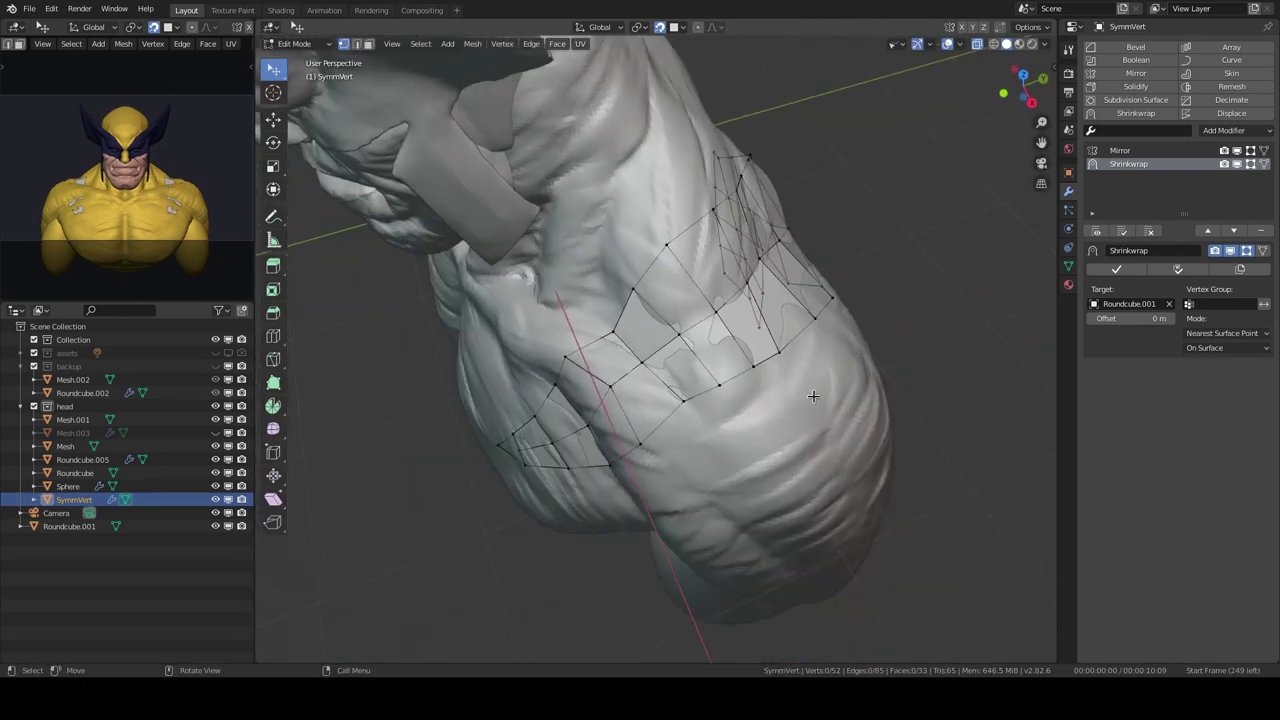
Step: Set the patch's Solidify thickness to 0.017 m and inspect it in isolation
click(1136, 87)
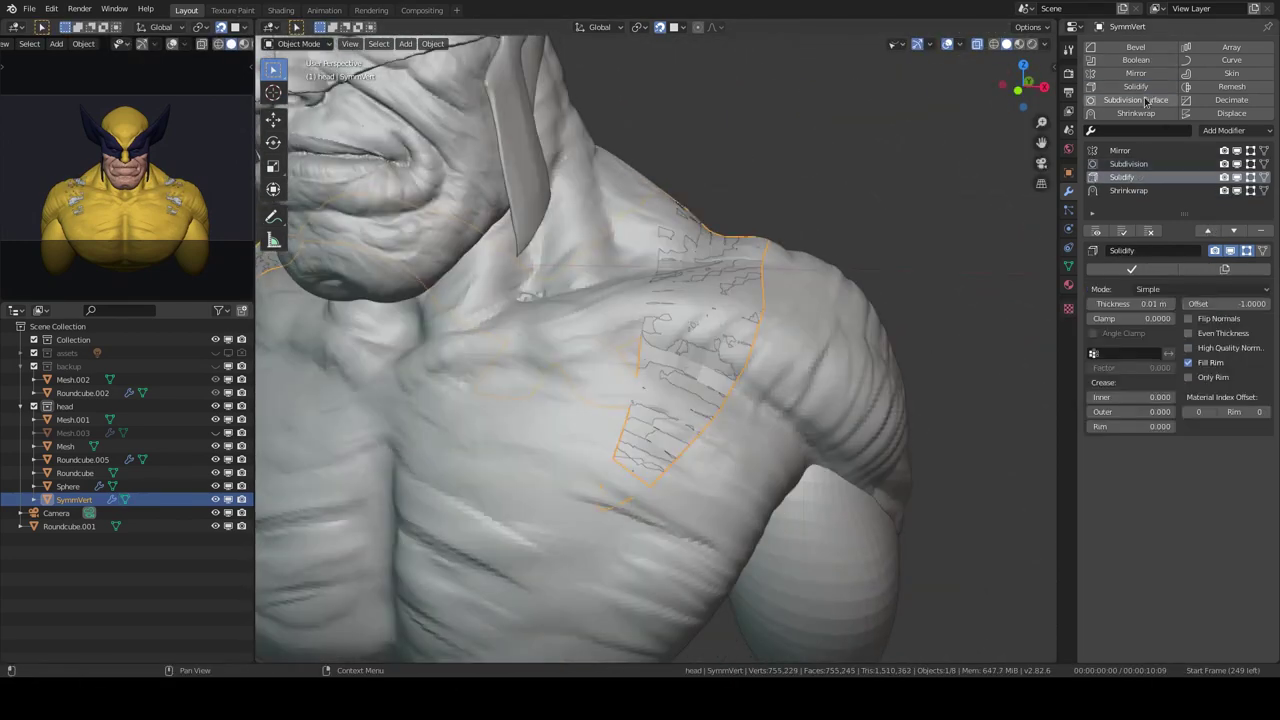
key(Tab)
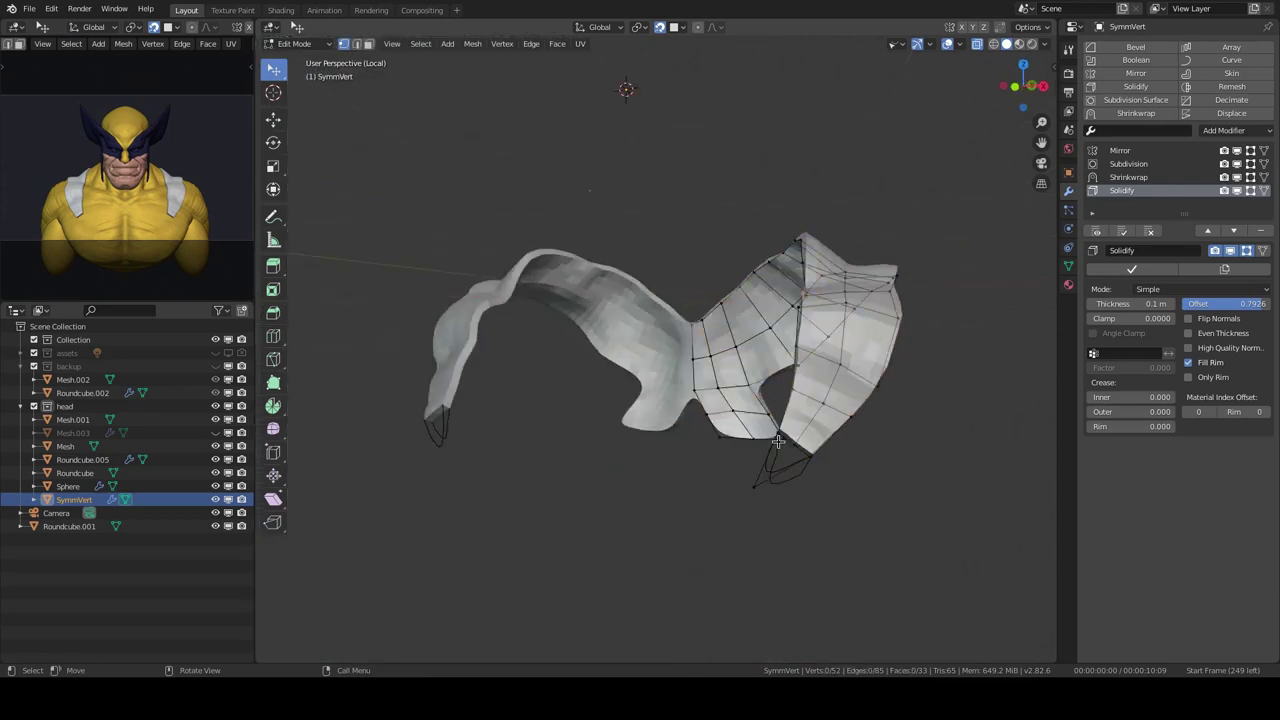
key(KP_Divide)
mouse_move(778, 480)
middle_down()
mouse_move(603, 443)
mouse_move(677, 491)
mouse_move(608, 491)
mouse_move(656, 412)
mouse_move(740, 440)
mouse_move(693, 336)
middle_up()
key(Tab)
key(KP_Divide)
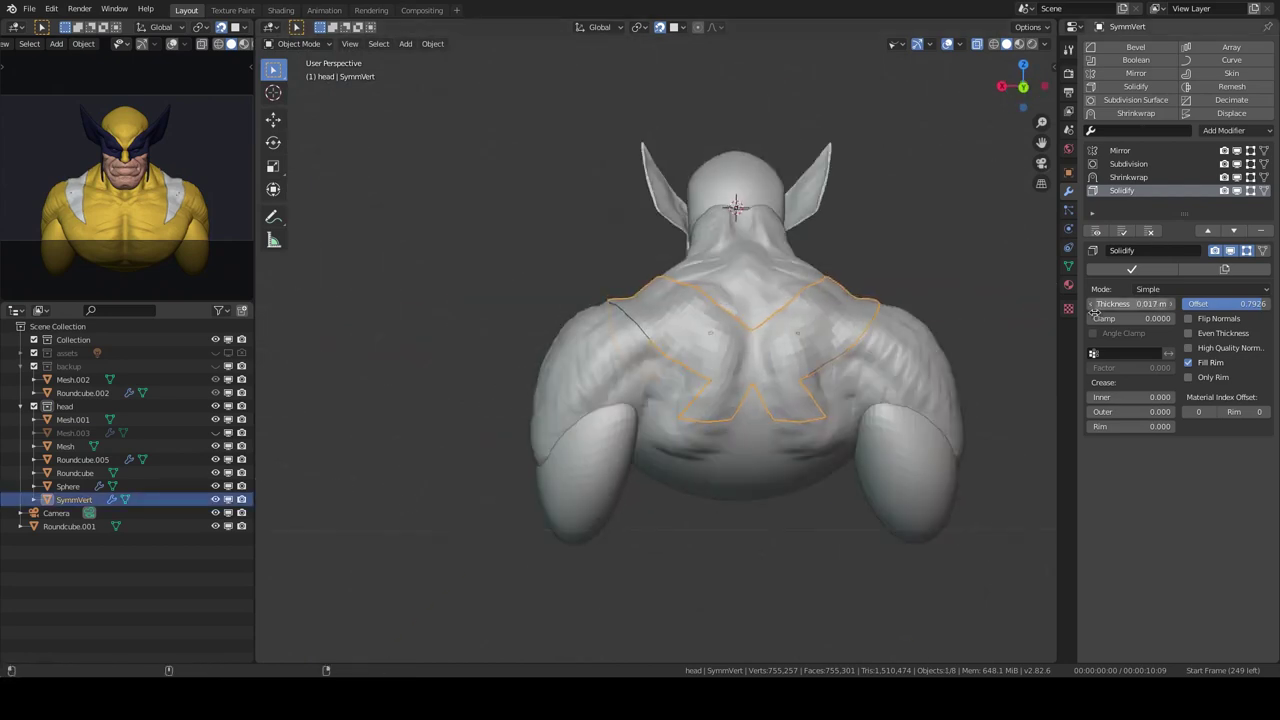
key(KP_1)
Step: Sculpt the body Roundcube.001's neck with the Scrape/Peaks brush
click(967, 367)
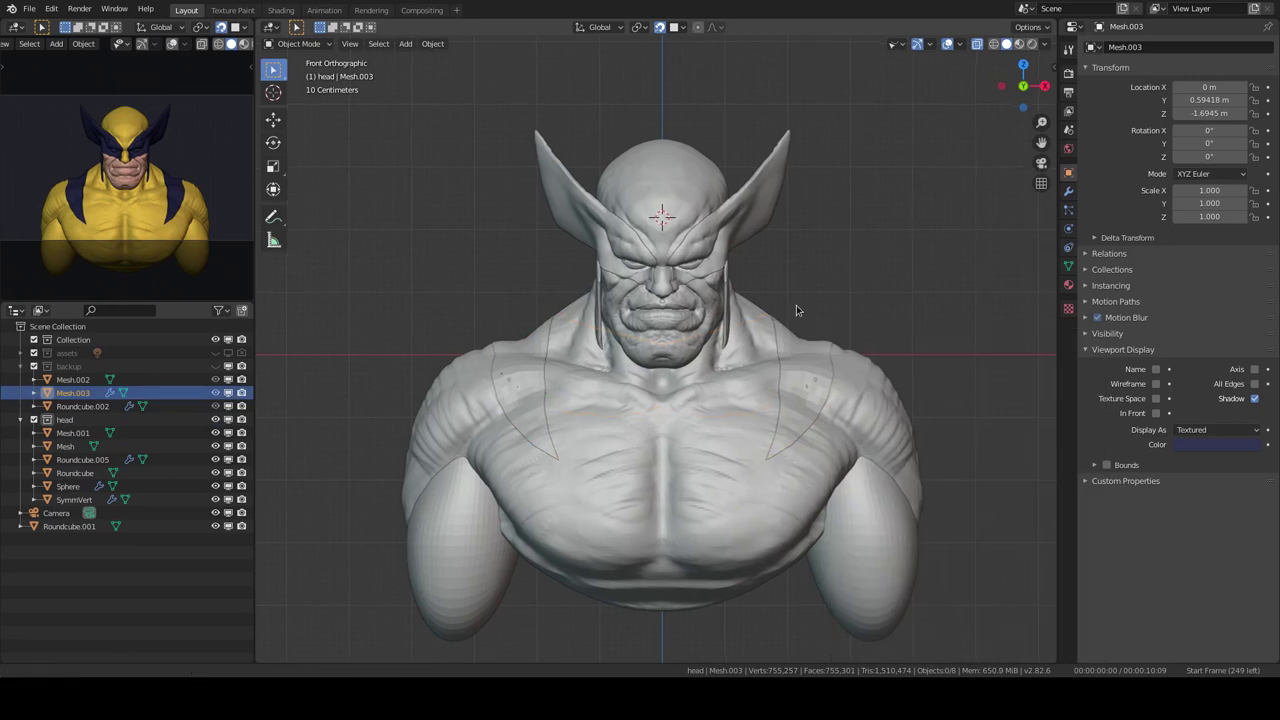
middle_drag(794, 309, 545, 332)
key(shift+t)
mouse_move(668, 374)
middle_down()
mouse_move(657, 361)
mouse_move(704, 369)
mouse_move(814, 300)
mouse_move(623, 421)
middle_up()
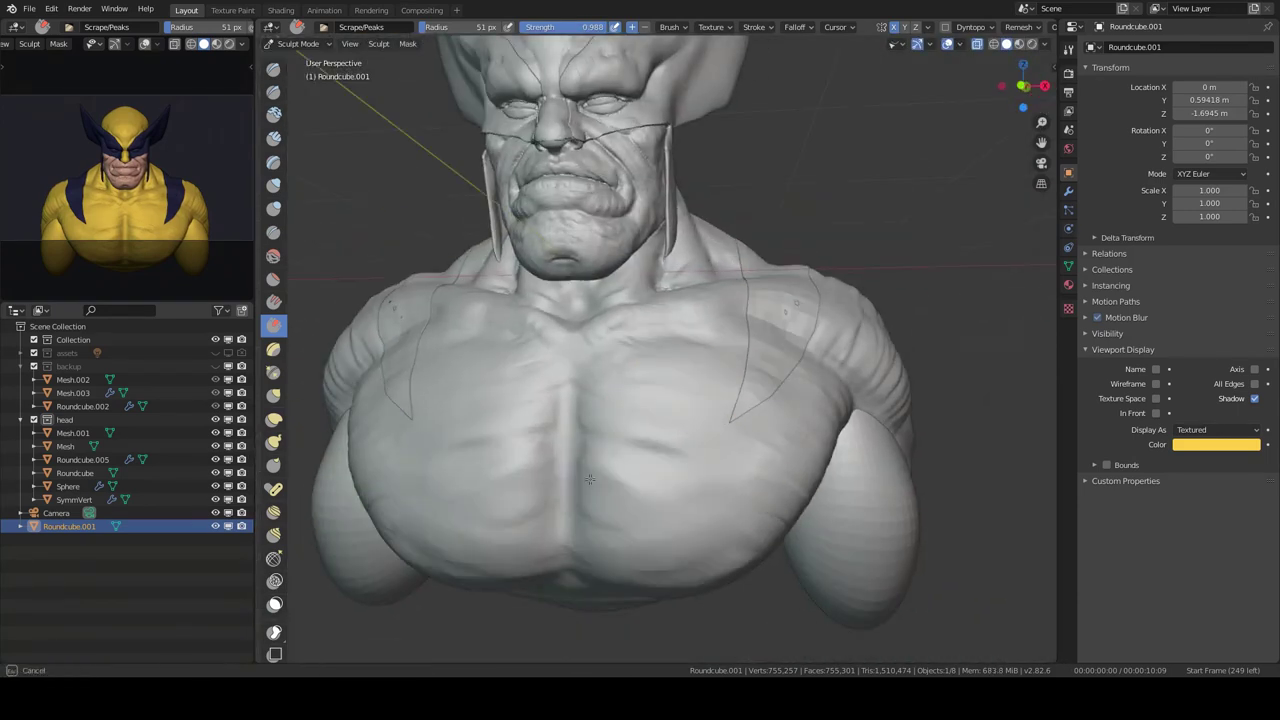
scroll(838, 397, up, 3)
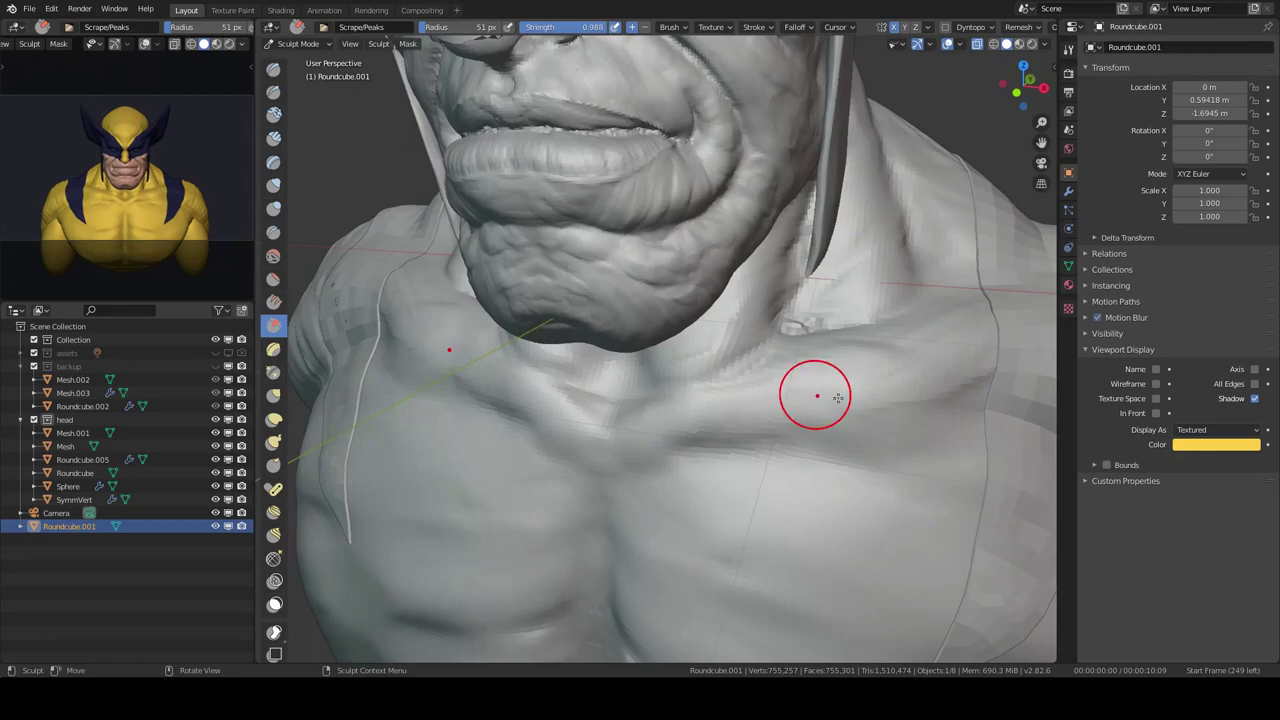